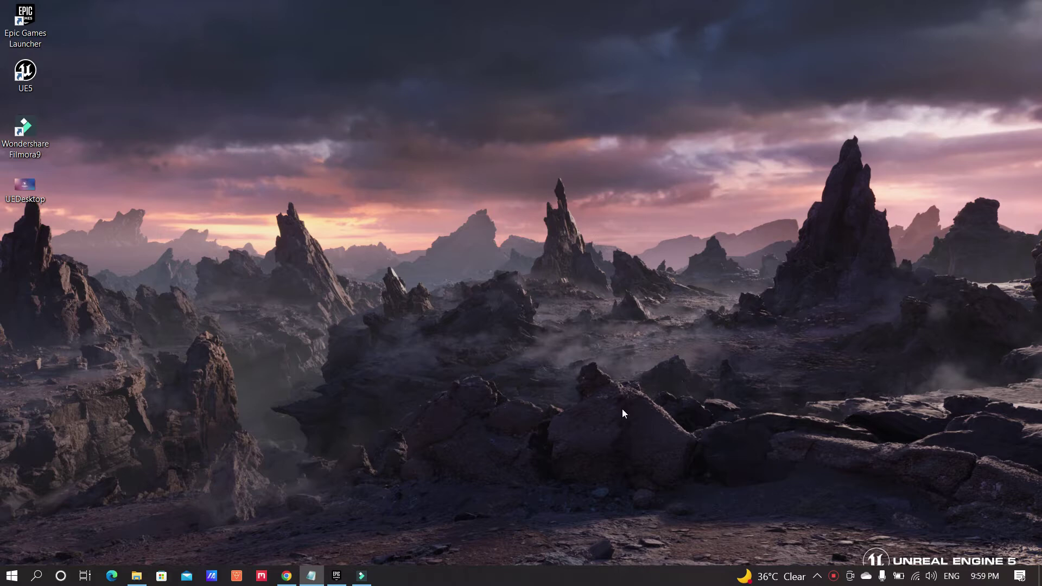
# - Switch to the Unreal Engine website in Chrome and view the sign-in and sign-up options for an Epic Games account
pyautogui.click(287, 575)
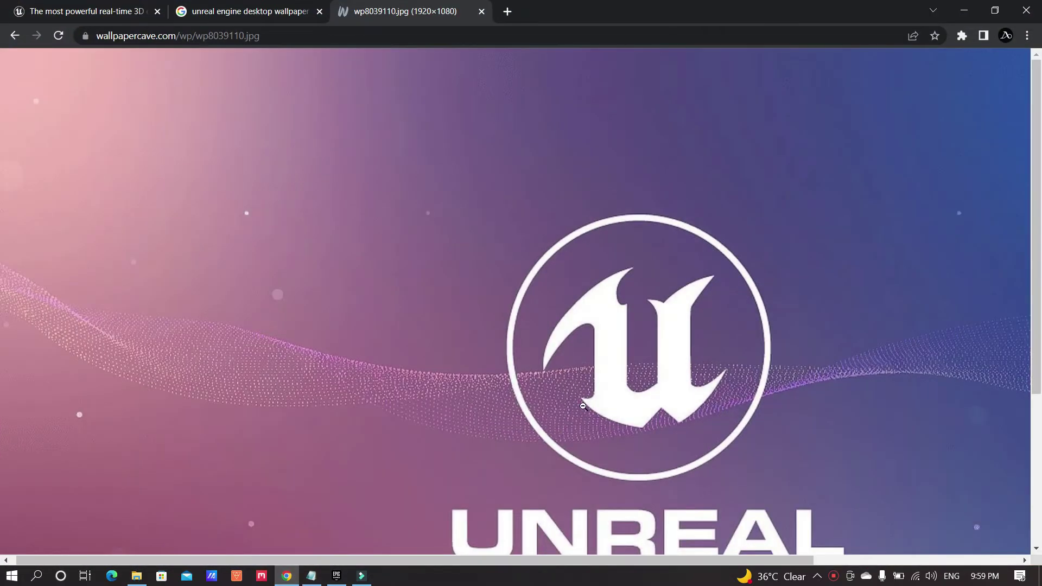
pyautogui.click(108, 9)
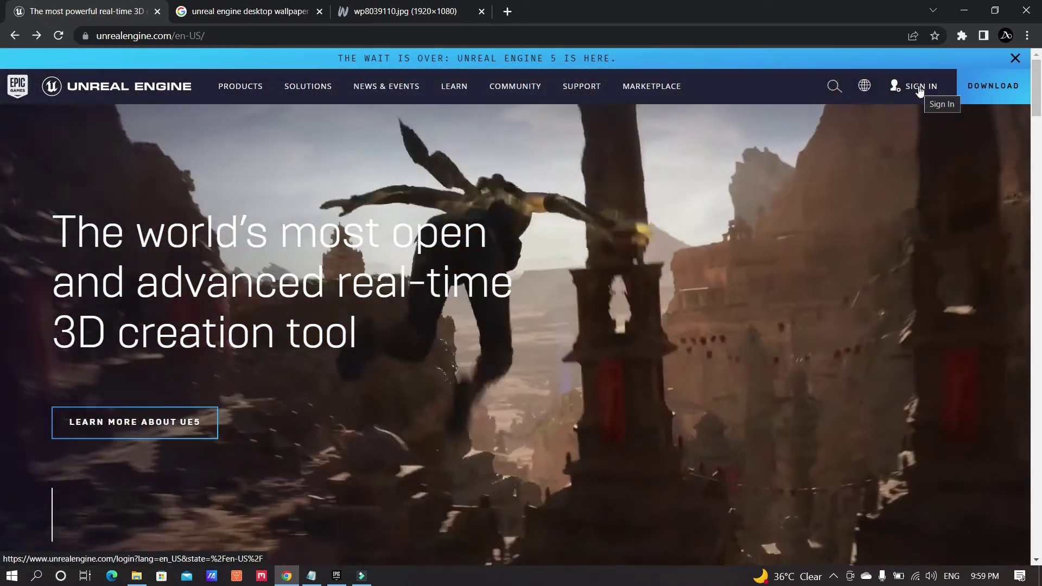
pyautogui.click(918, 88)
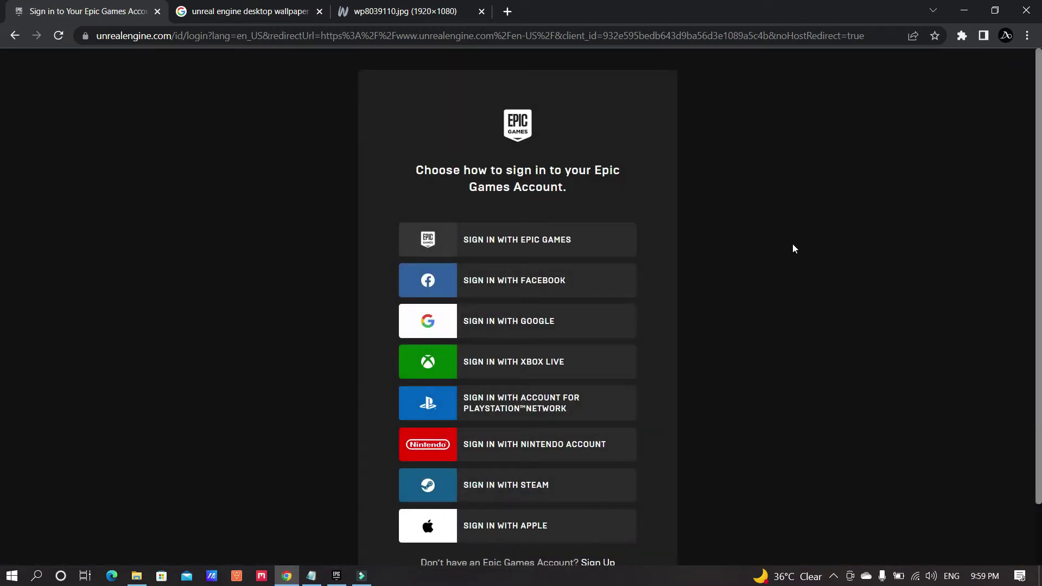
pyautogui.scroll(-2, 758, 322)
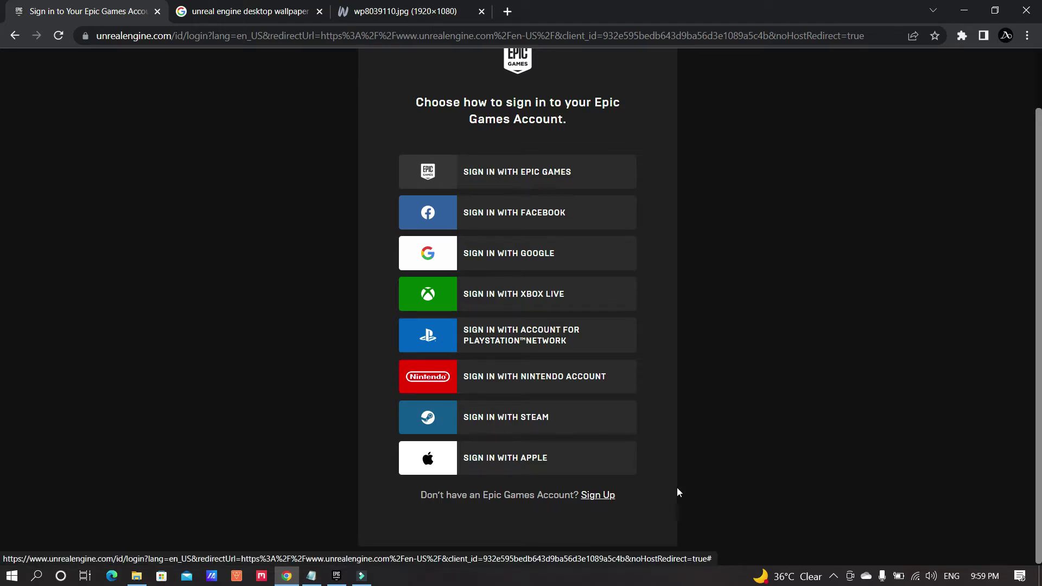
pyautogui.scroll(1, 712, 470)
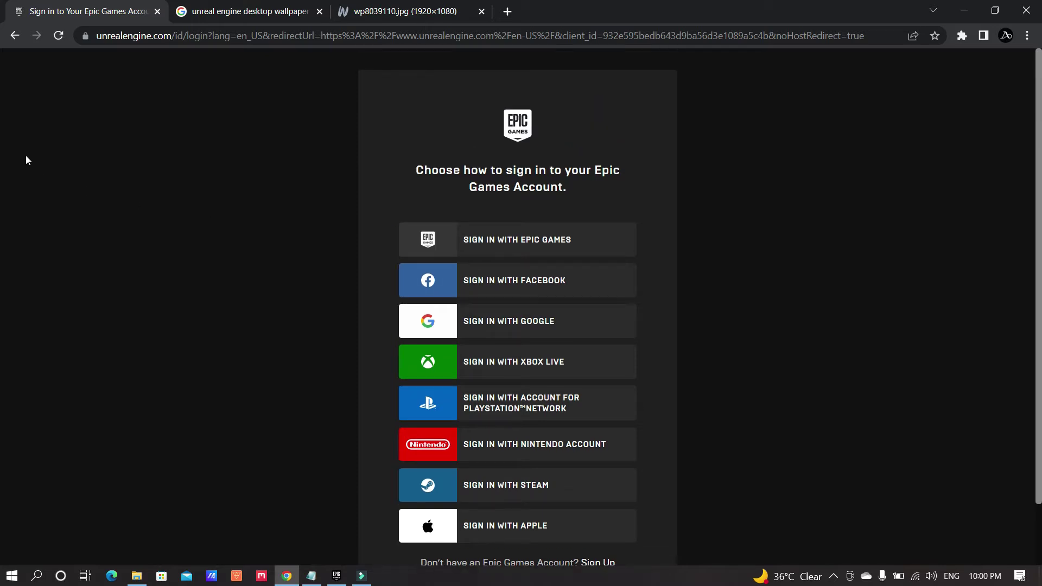
pyautogui.click(16, 35)
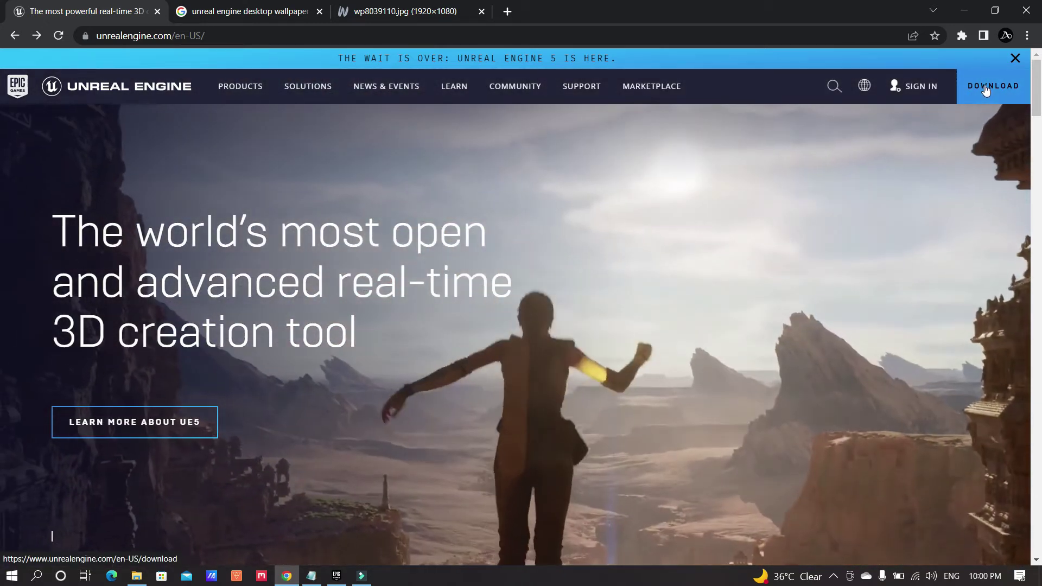
# - Open the Unreal Engine download page and review the recommended system requirements and licensing cost
pyautogui.click(986, 88)
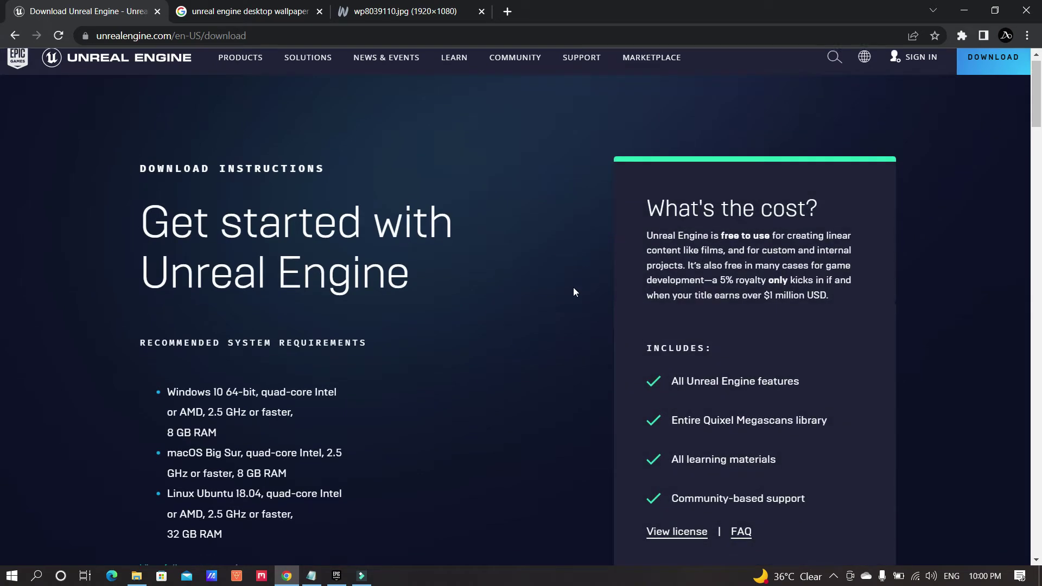
pyautogui.scroll(-1, 574, 293)
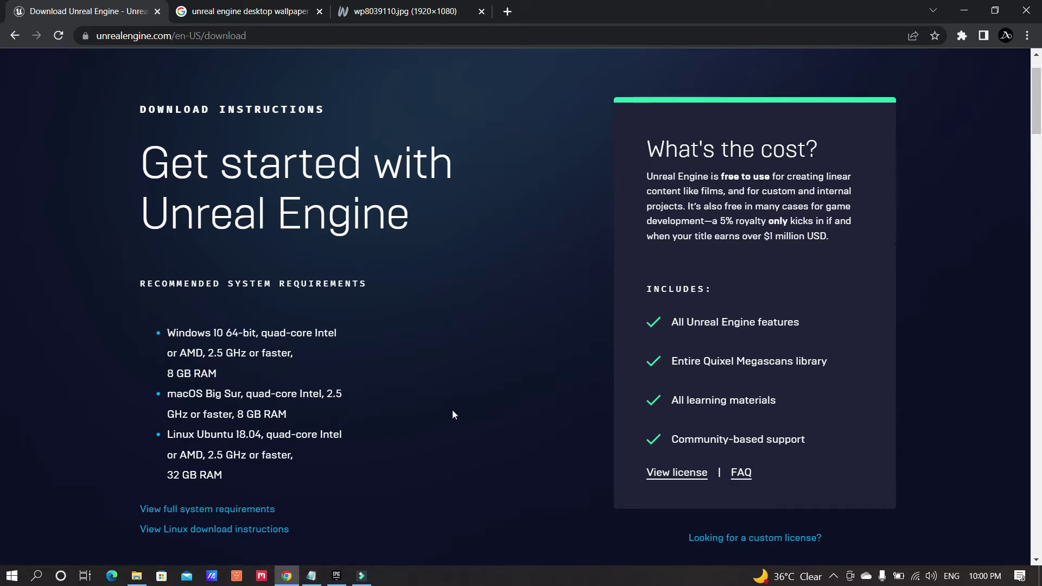
pyautogui.scroll(-1, 454, 414)
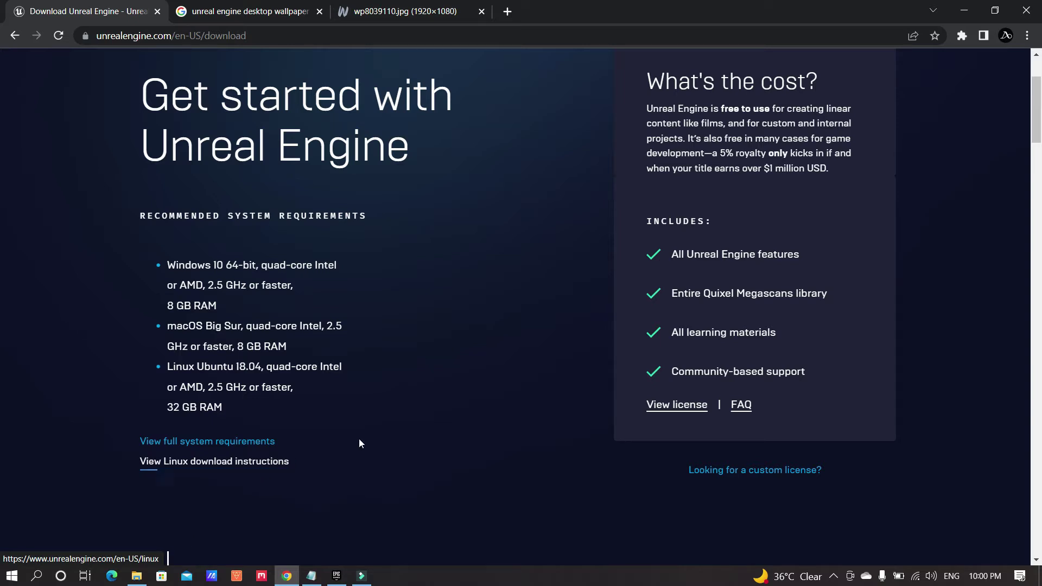
pyautogui.scroll(-1, 415, 422)
# - Try to download the Epic Games launcher installer from the launcher section of the page
pyautogui.scroll(-8, 416, 422)
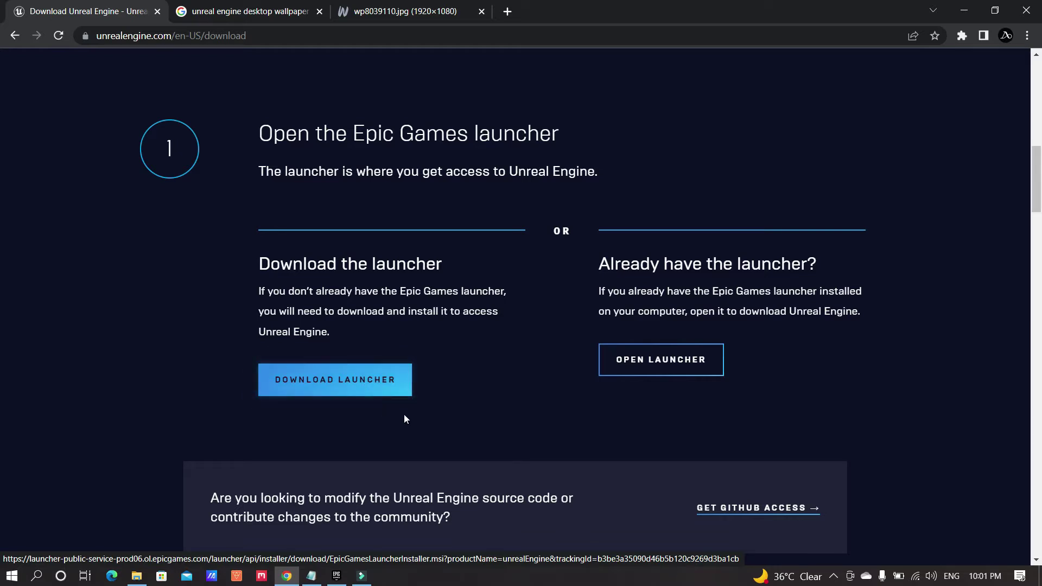
pyautogui.click(322, 381)
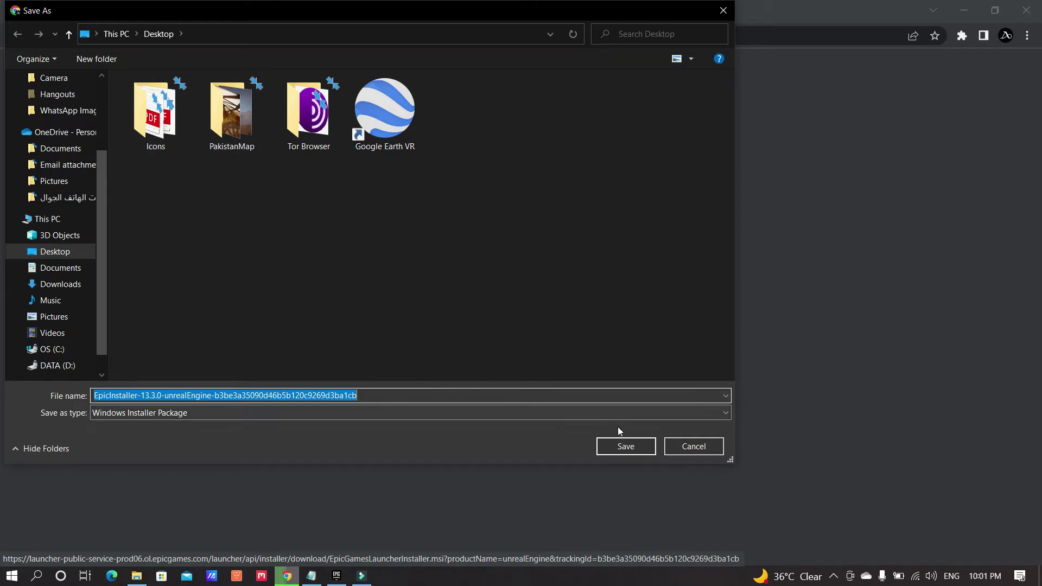
pyautogui.click(693, 447)
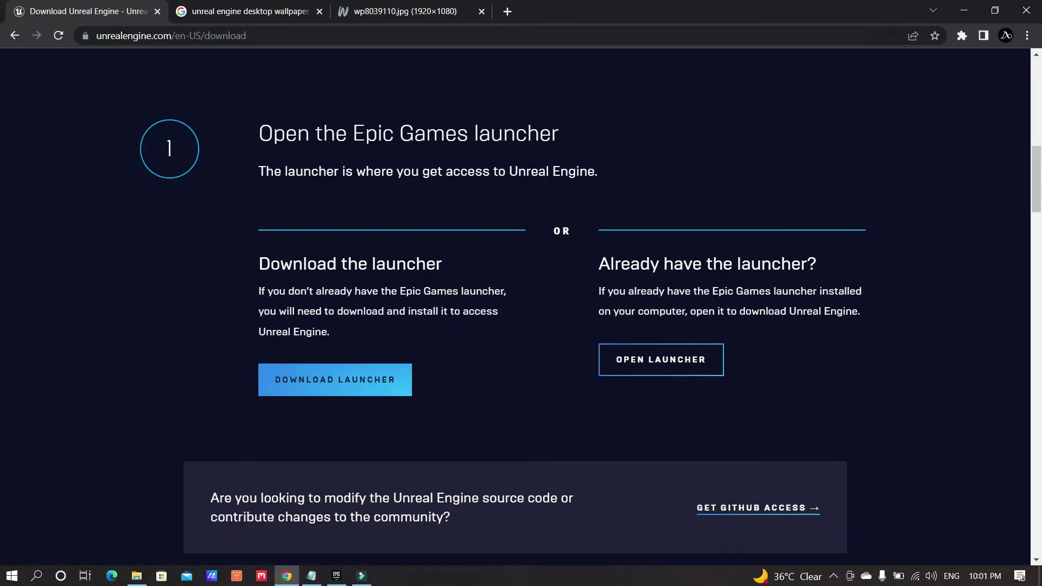
# - Close the running Epic Games Launcher, minimize the browser and start the launcher again from the desktop
pyautogui.rightClick(339, 578)
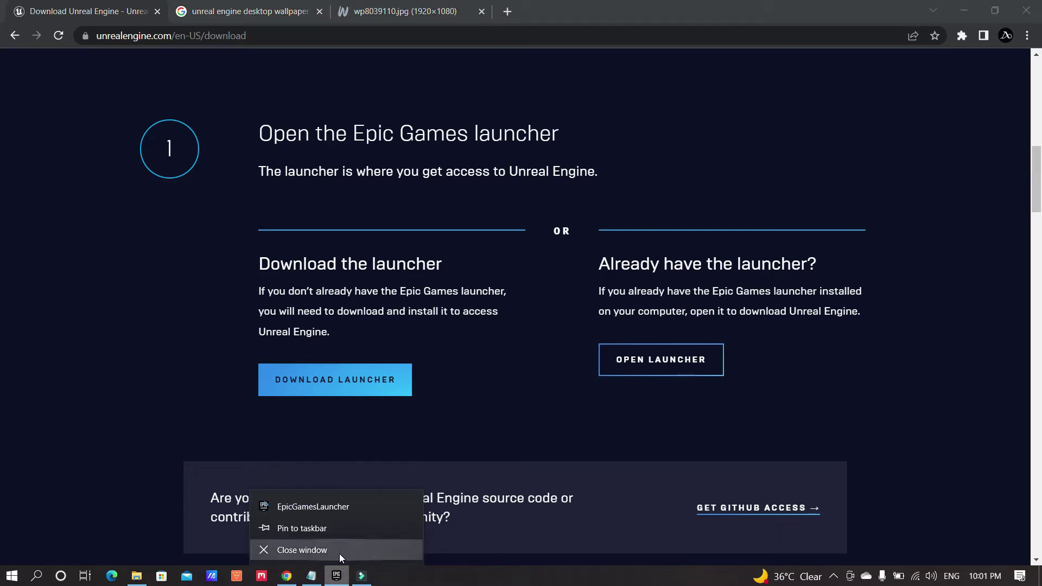
pyautogui.click(339, 551)
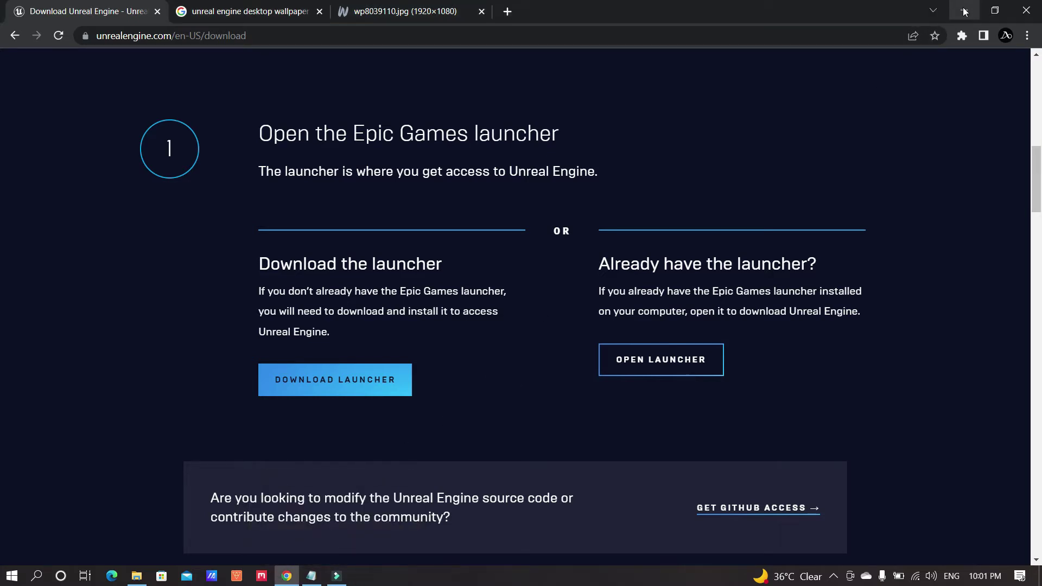
pyautogui.click(965, 11)
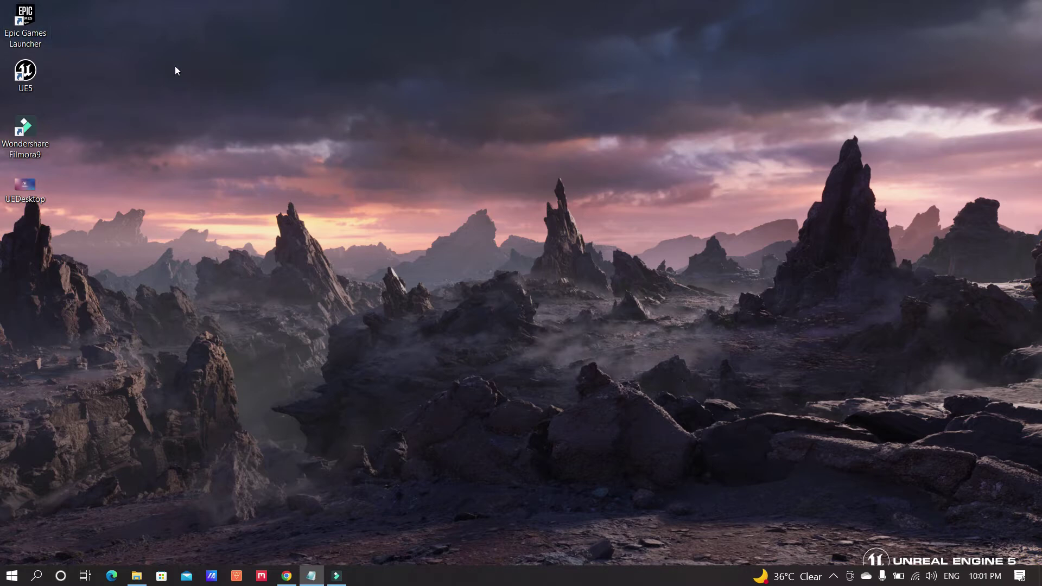
pyautogui.doubleClick(29, 18)
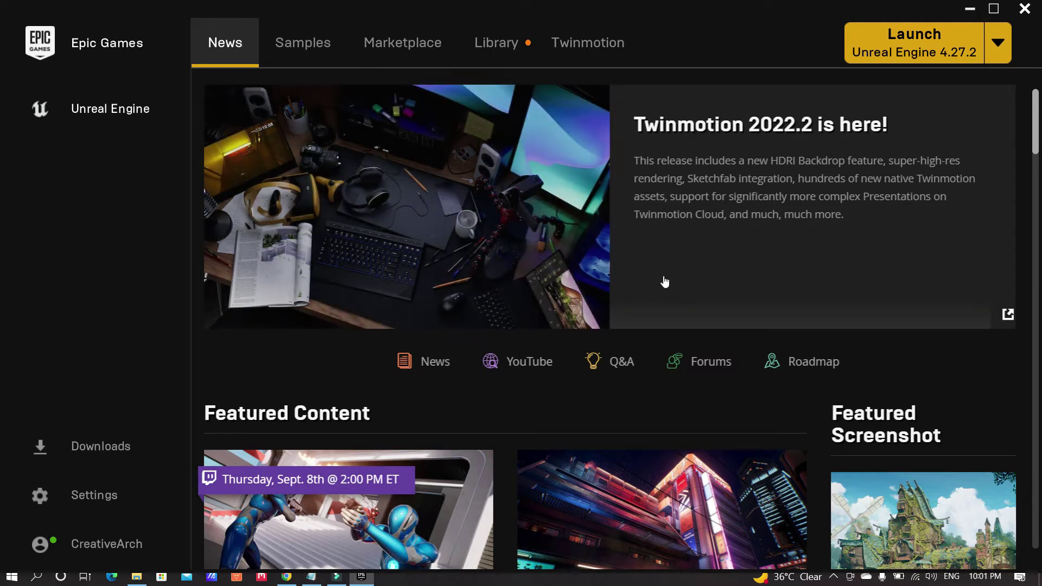
# - Browse the Unreal Engine sample projects, including the UE Feature Samples
pyautogui.click(313, 49)
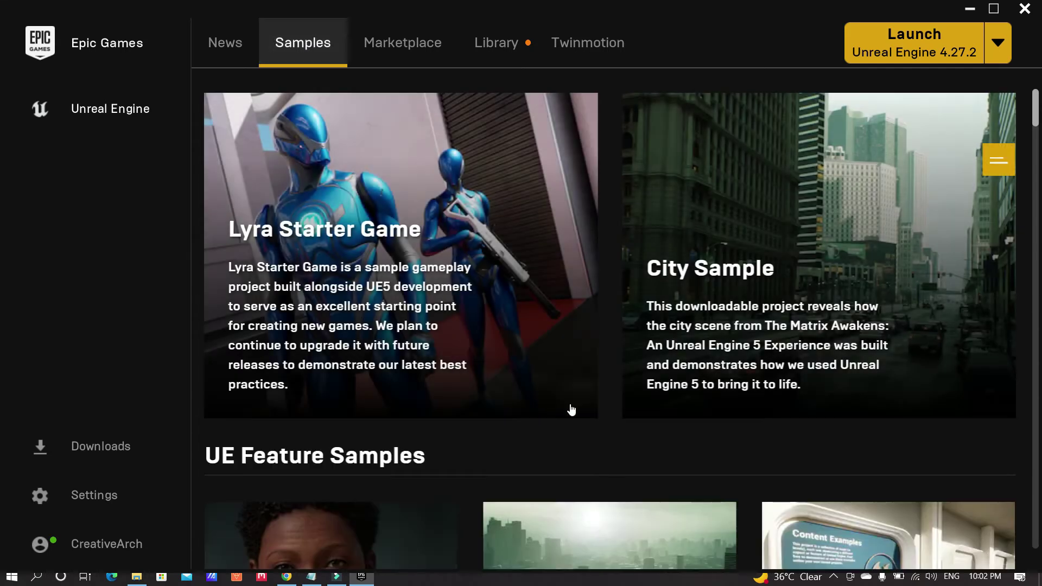
pyautogui.scroll(-8, 717, 386)
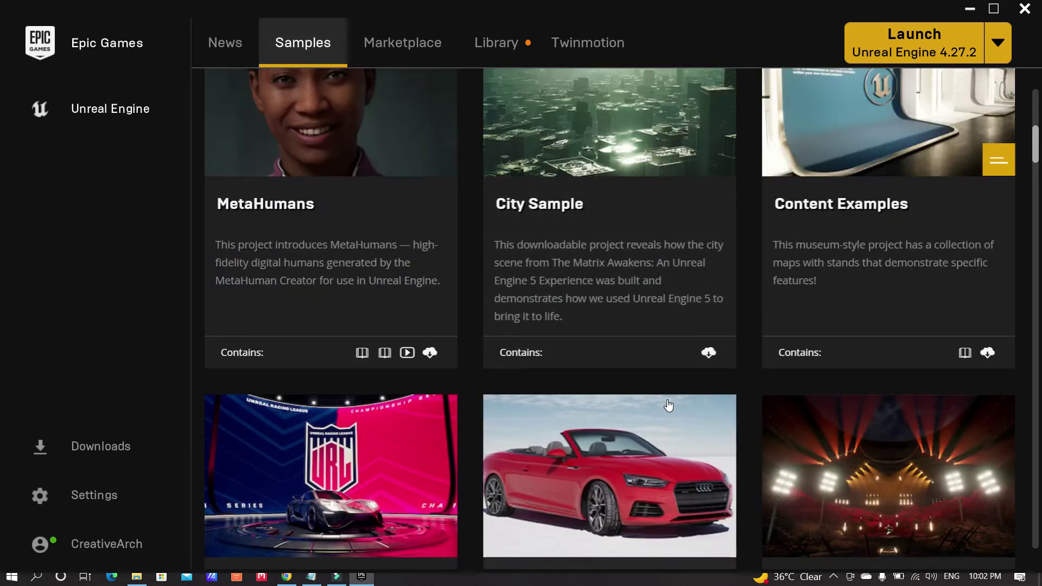
pyautogui.scroll(4, 668, 406)
pyautogui.scroll(-4, 896, 418)
pyautogui.scroll(8, 897, 419)
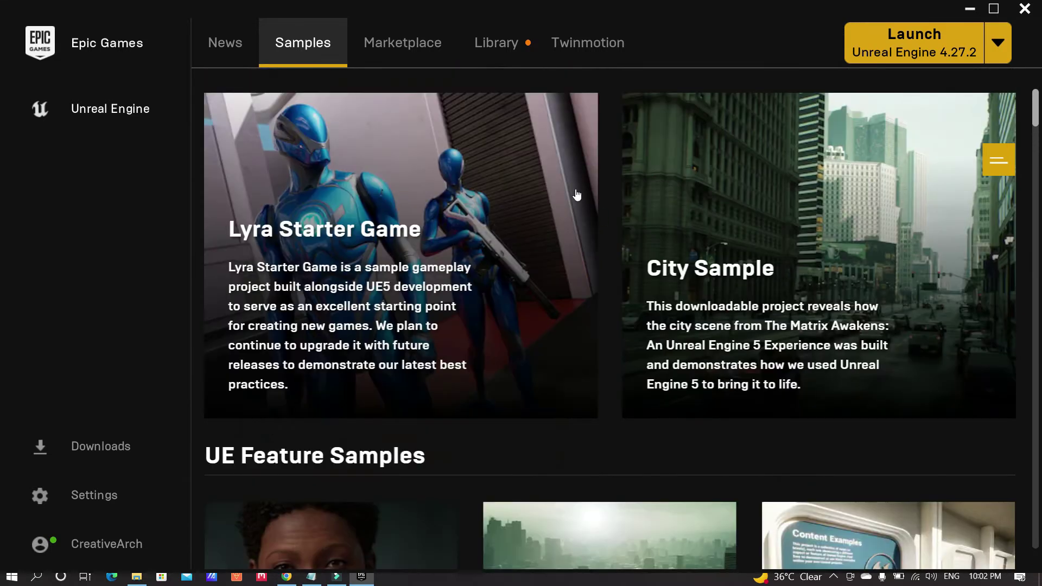
# - Browse the Marketplace's showcased products and its Free For The Month content
pyautogui.click(402, 52)
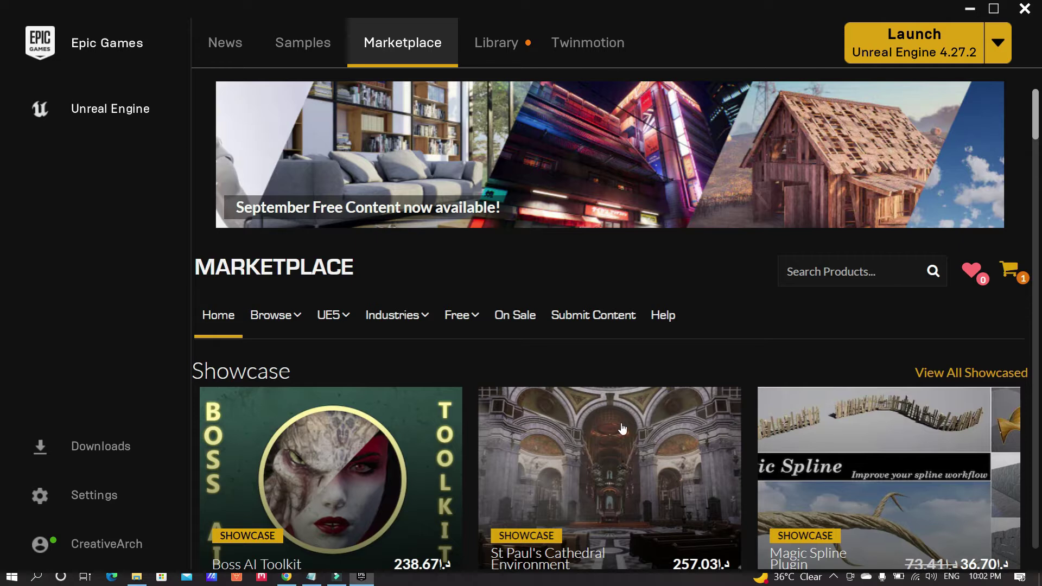
pyautogui.scroll(-3, 624, 423)
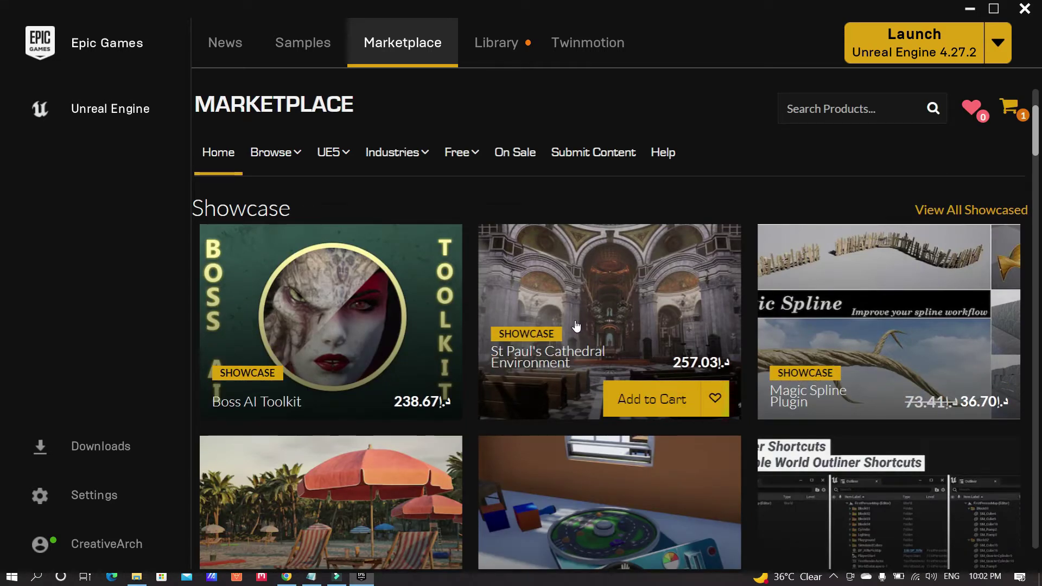
pyautogui.scroll(-7, 577, 326)
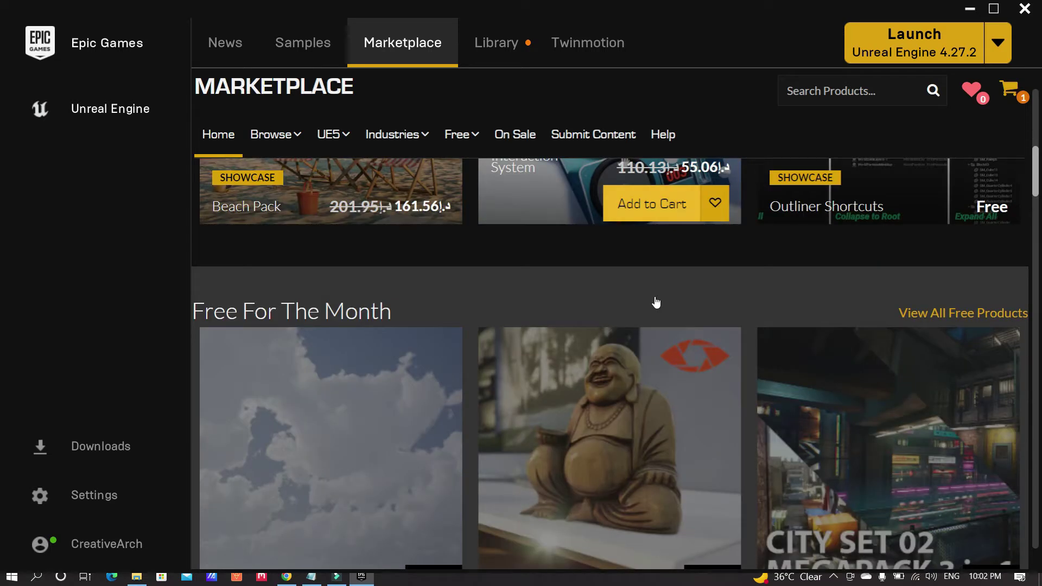
pyautogui.scroll(-1, 656, 303)
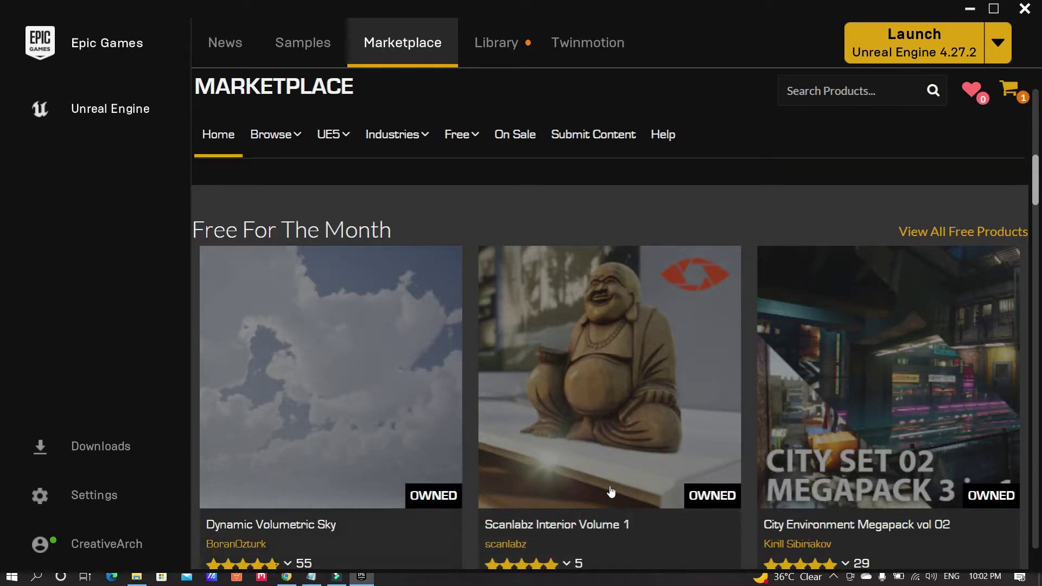
pyautogui.scroll(-2, 656, 375)
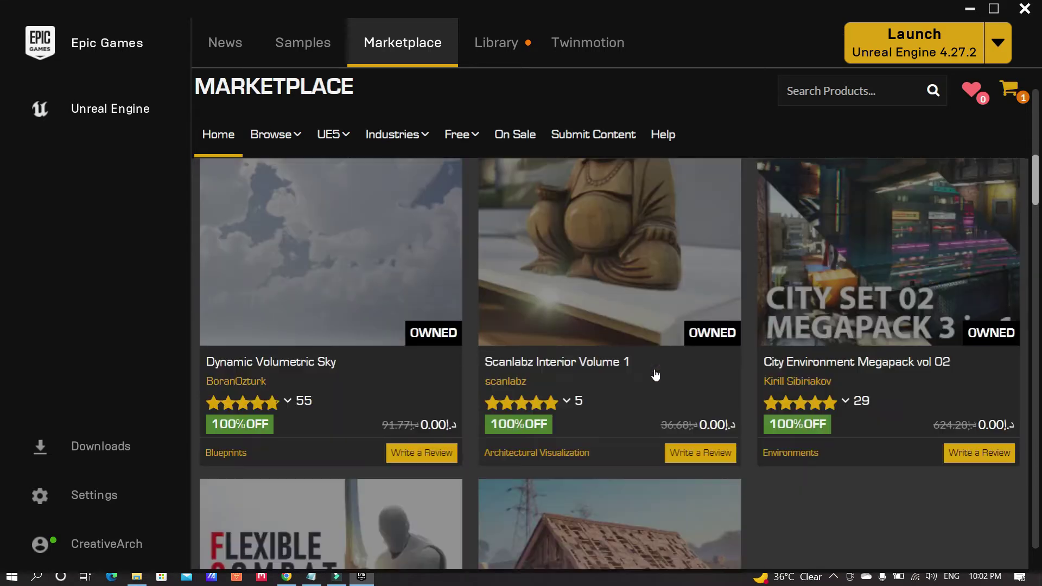
pyautogui.scroll(-2, 594, 298)
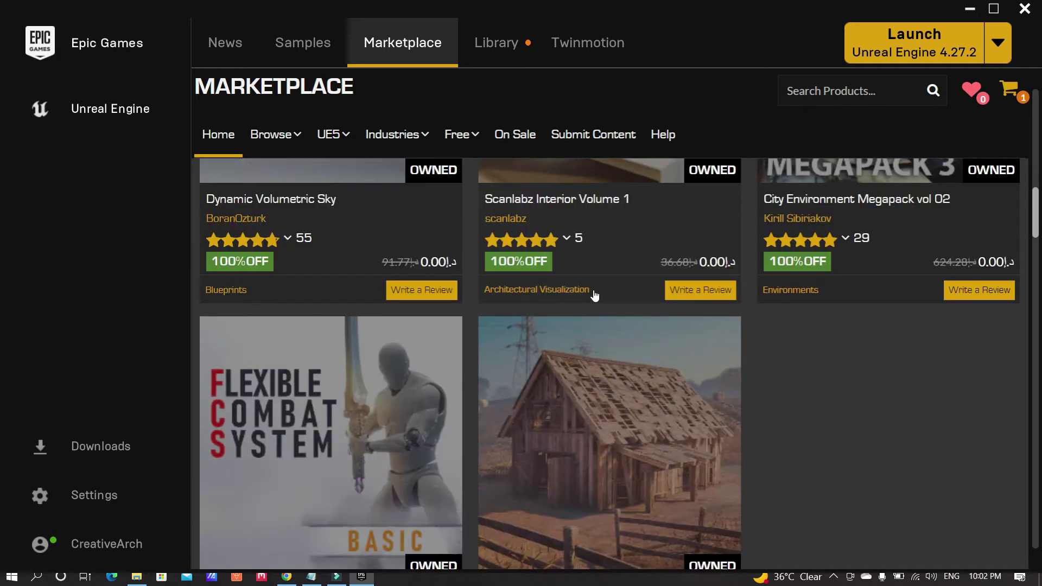
pyautogui.scroll(-1, 415, 455)
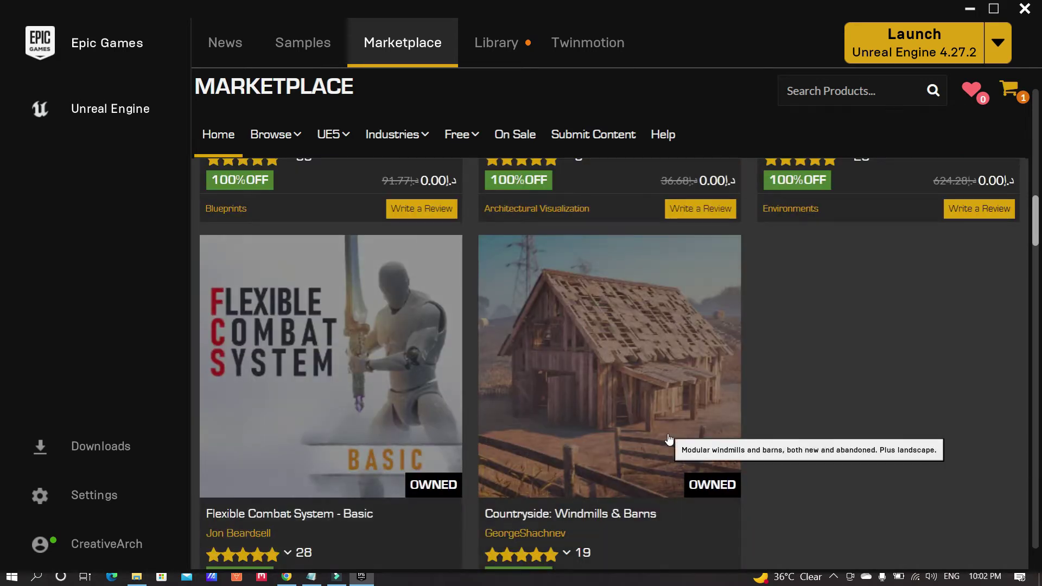
pyautogui.scroll(4, 603, 441)
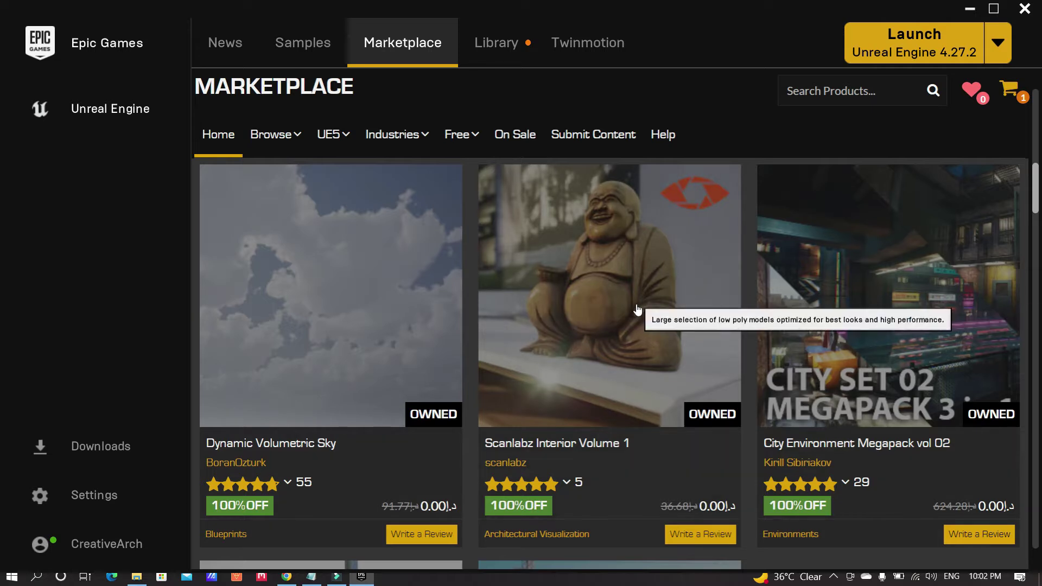
pyautogui.scroll(2, 490, 349)
pyautogui.scroll(2, 562, 311)
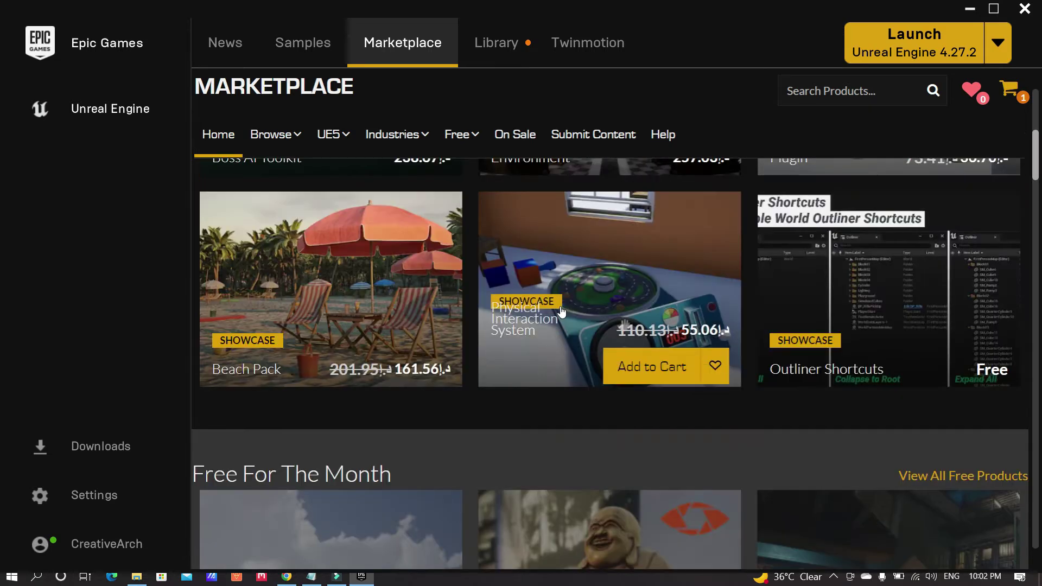
pyautogui.scroll(2, 562, 312)
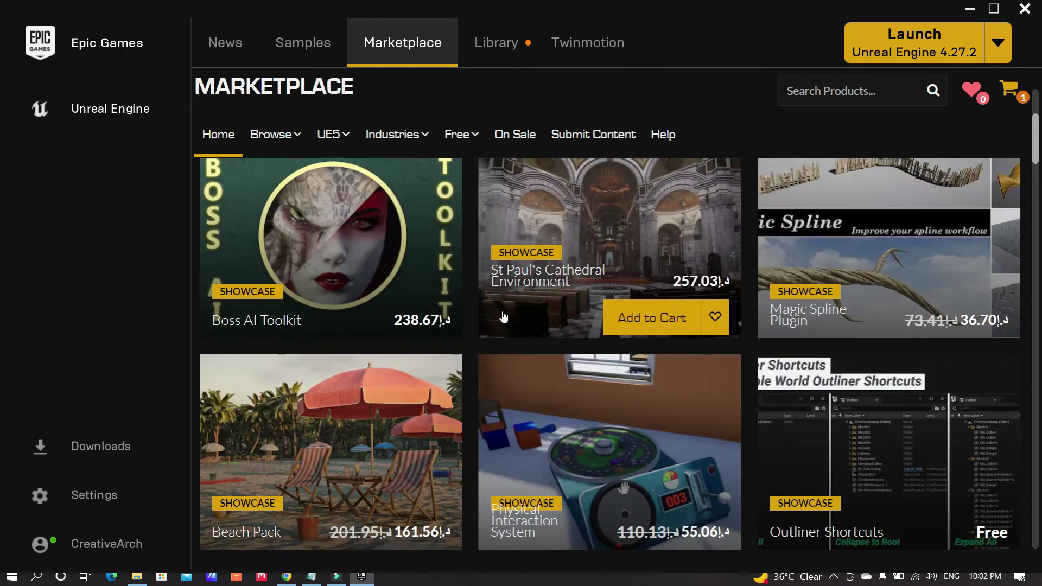
# - Open the Library and look through the engine versions, own projects and Vault assets
pyautogui.click(505, 50)
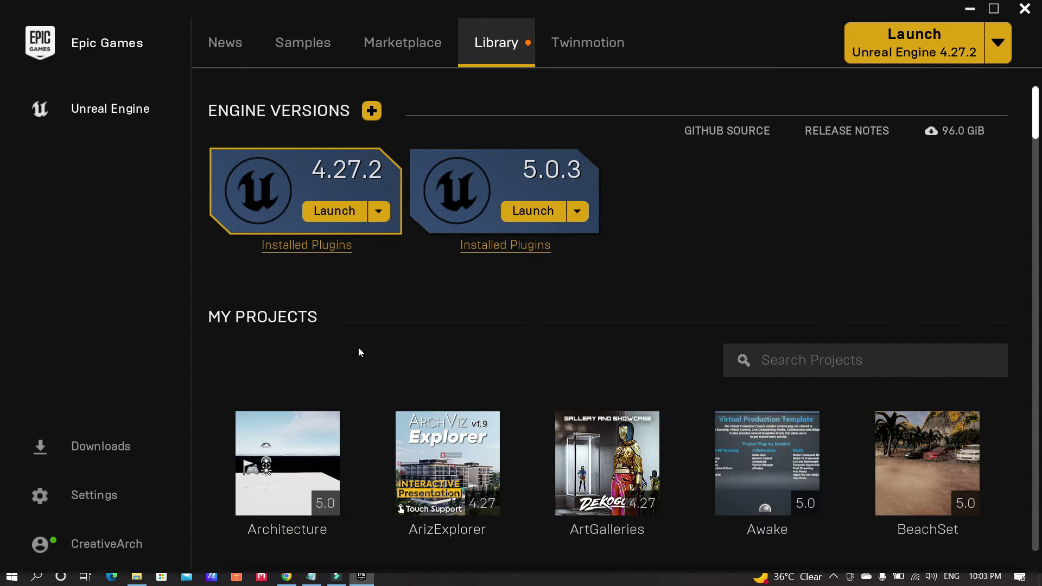
pyautogui.scroll(-1, 429, 350)
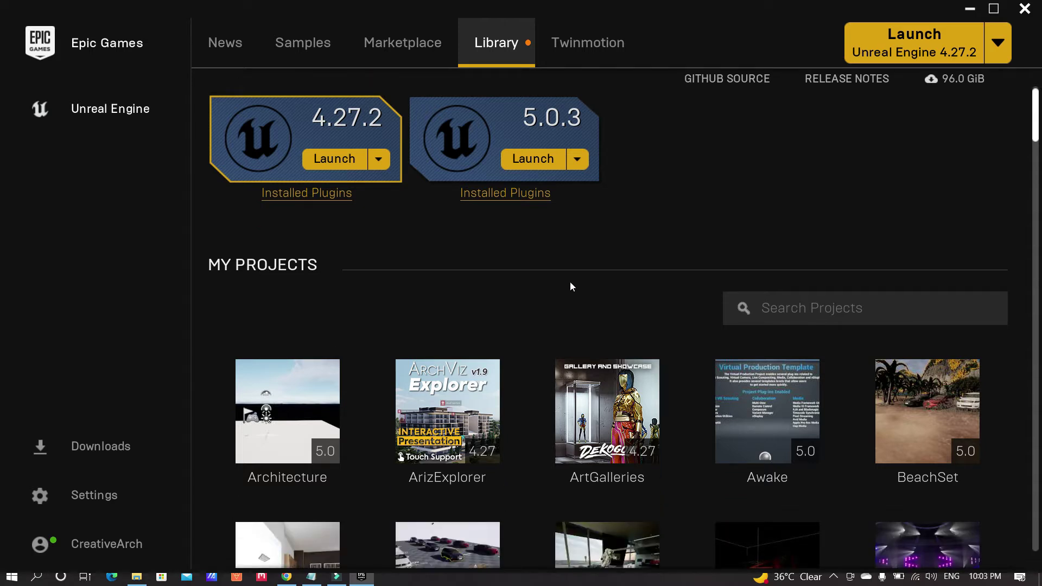
pyautogui.scroll(-4, 565, 401)
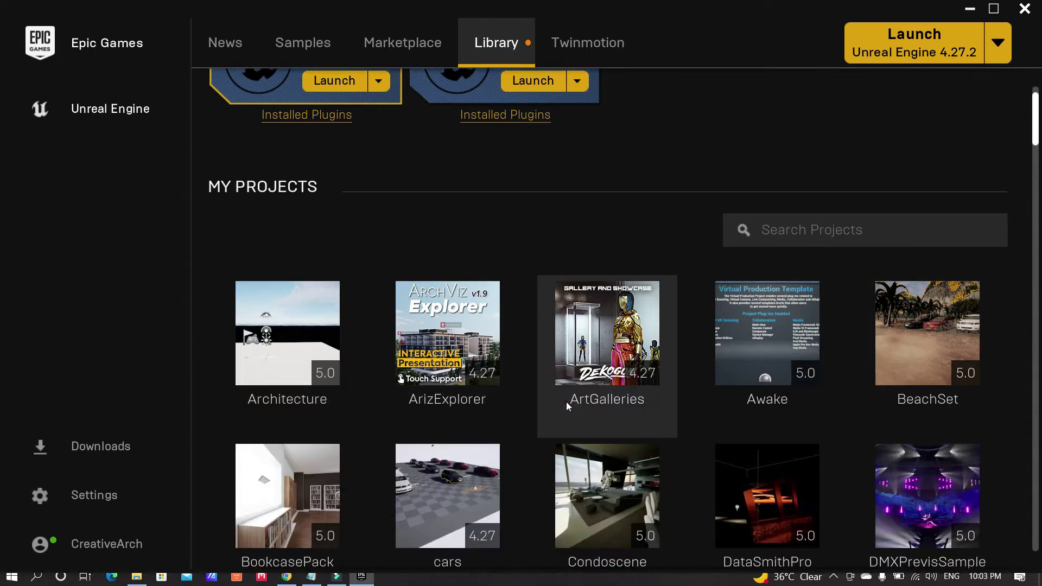
pyautogui.scroll(-9, 565, 401)
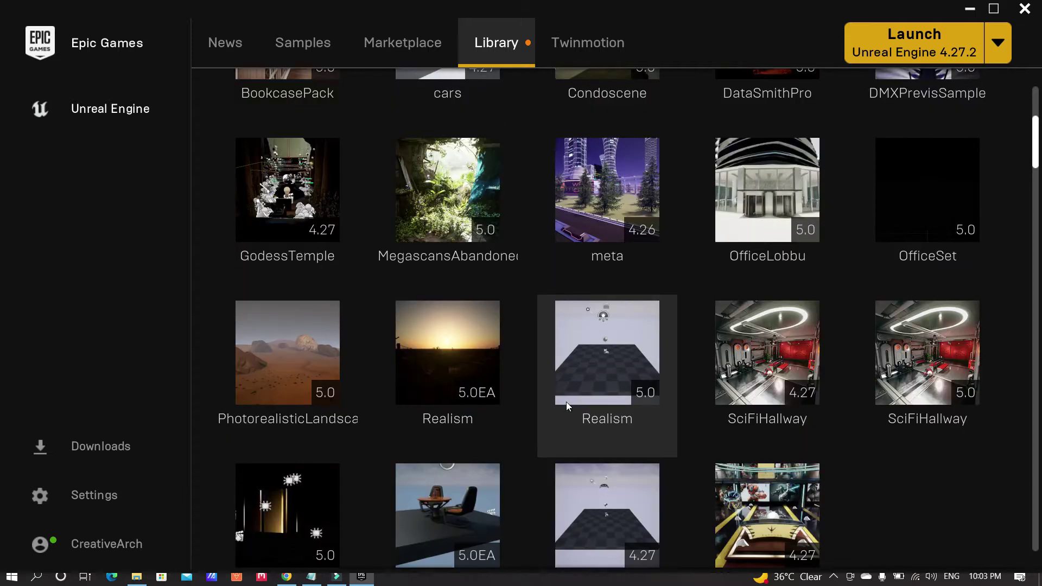
pyautogui.scroll(-3, 566, 402)
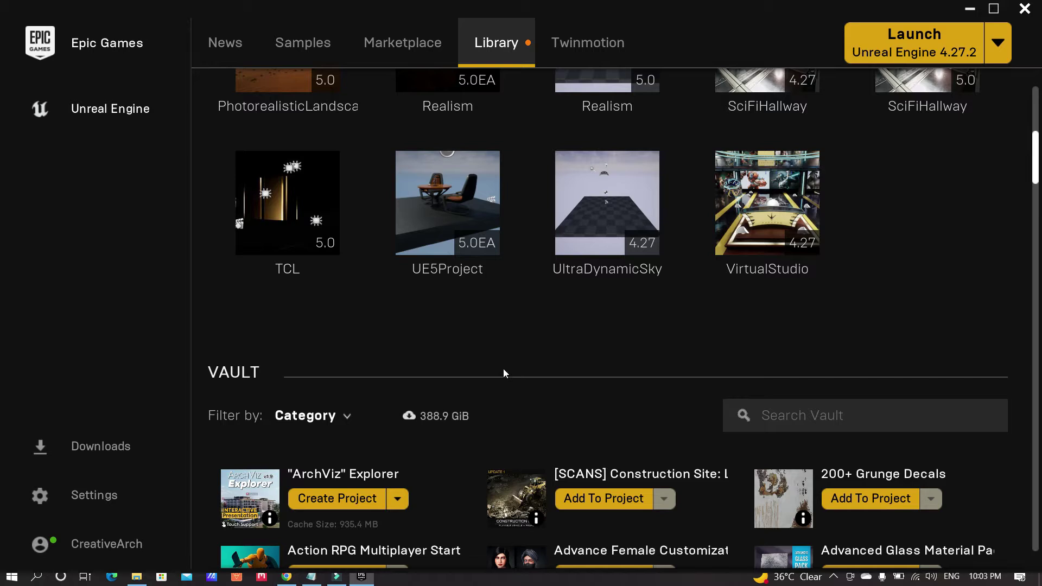
pyautogui.scroll(-1, 475, 421)
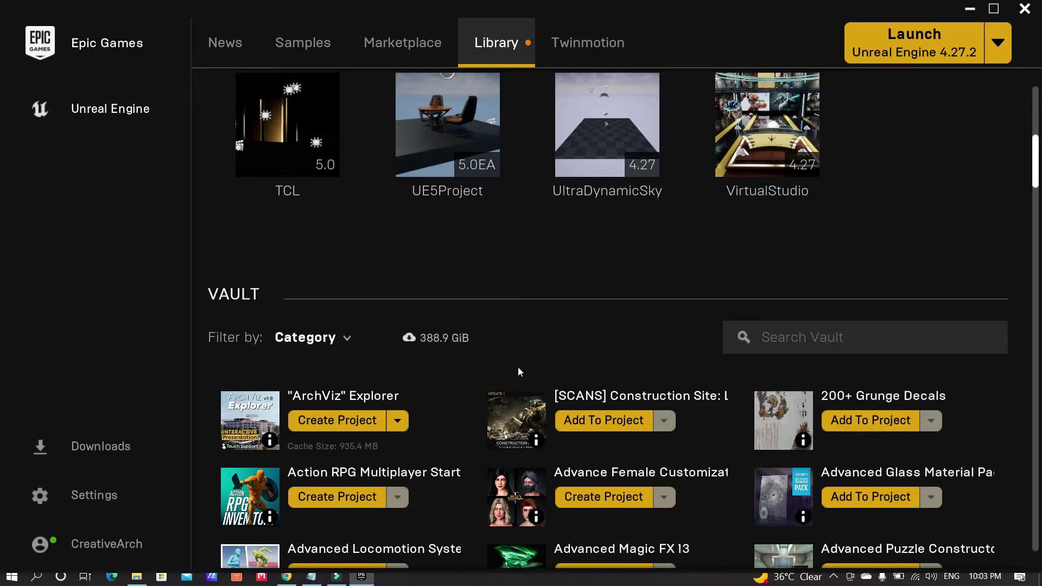
# - View the account options and return to the engine versions in the Library
pyautogui.click(100, 551)
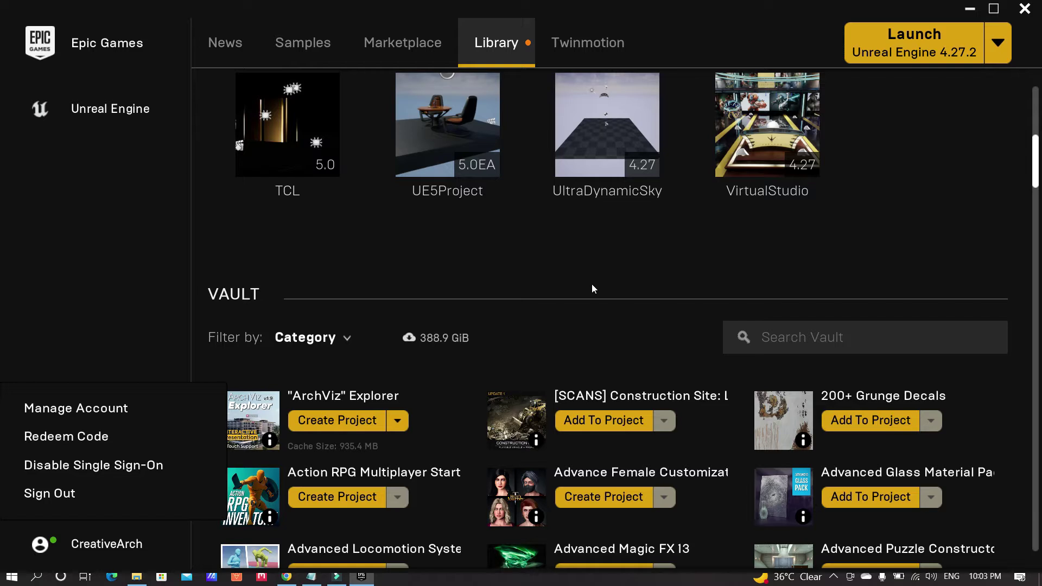
pyautogui.scroll(15, 592, 282)
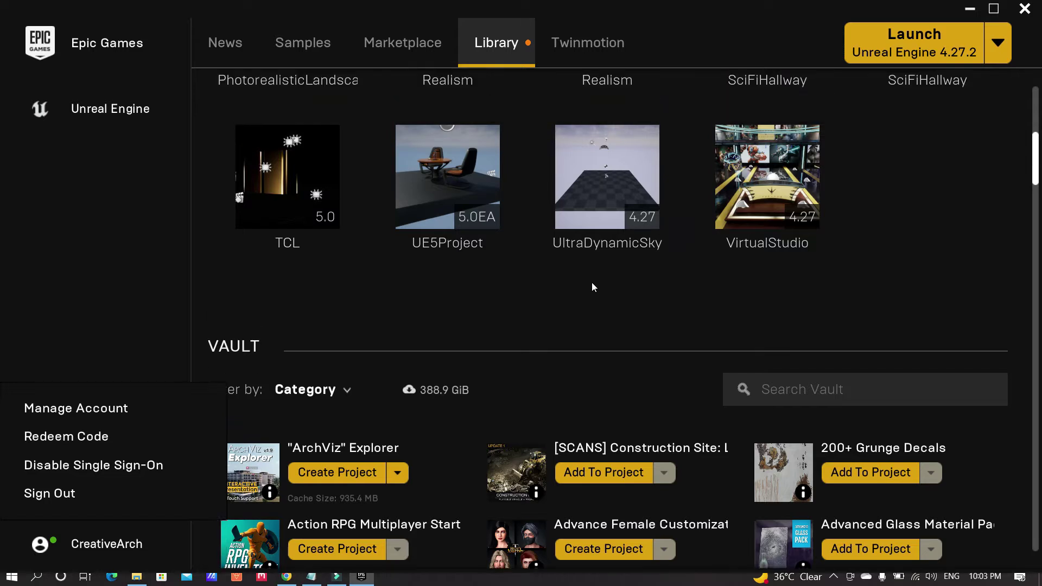
pyautogui.scroll(3, 737, 298)
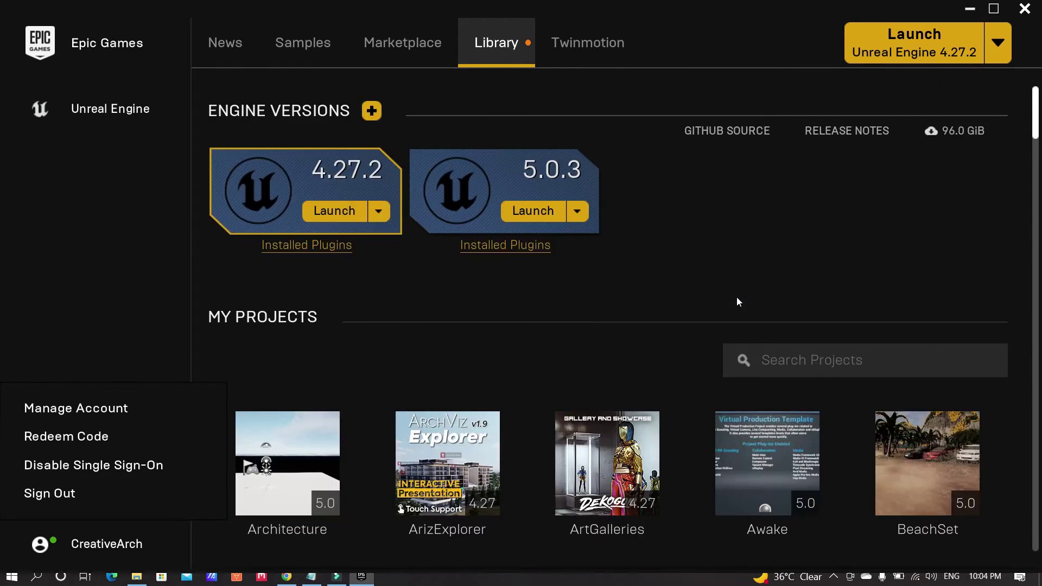
pyautogui.click(704, 214)
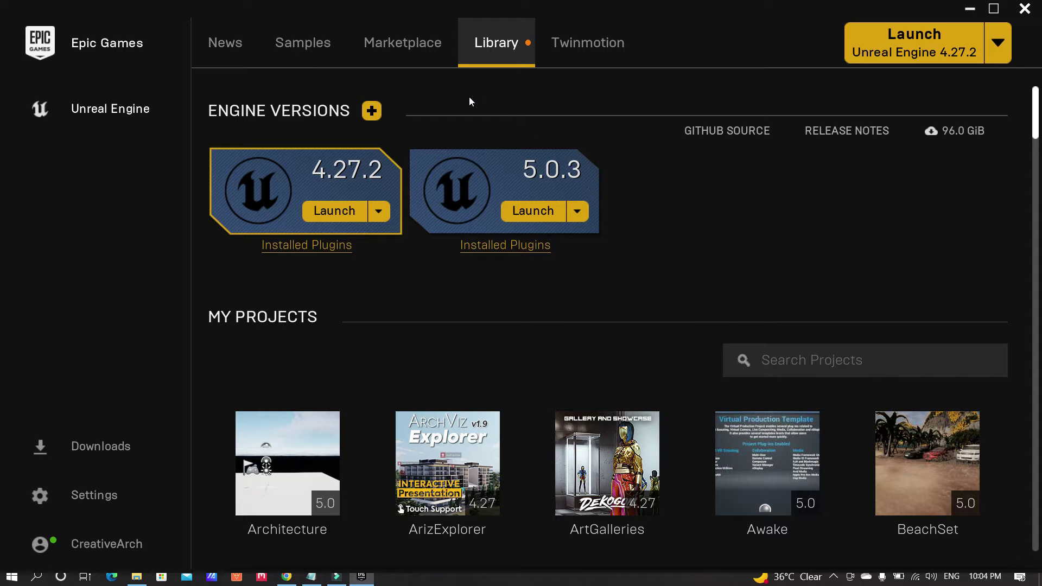
# - Add an engine version slot, look through the versions it offers for installation, and remove the slot
pyautogui.click(370, 112)
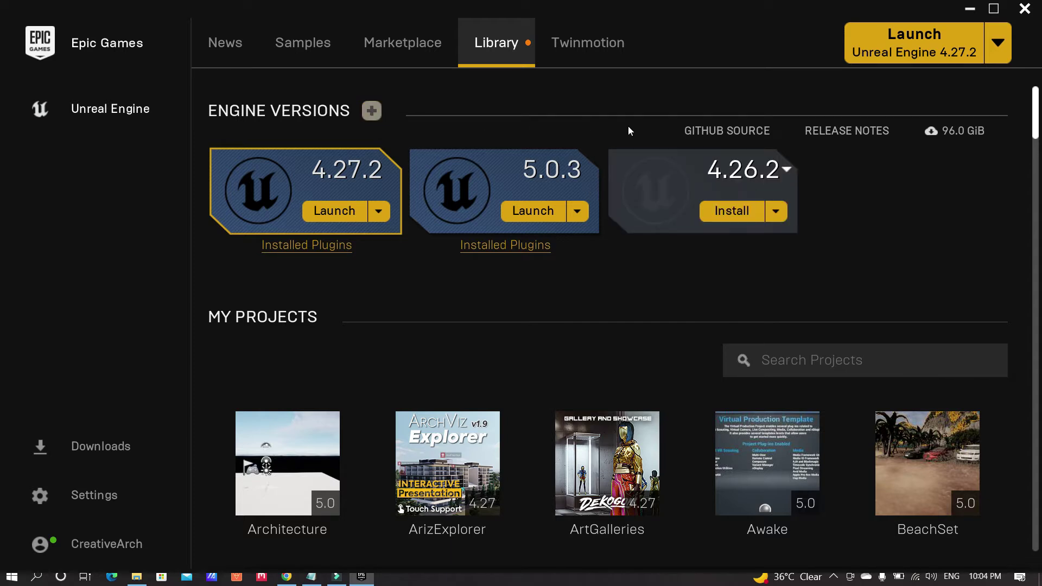
pyautogui.click(788, 170)
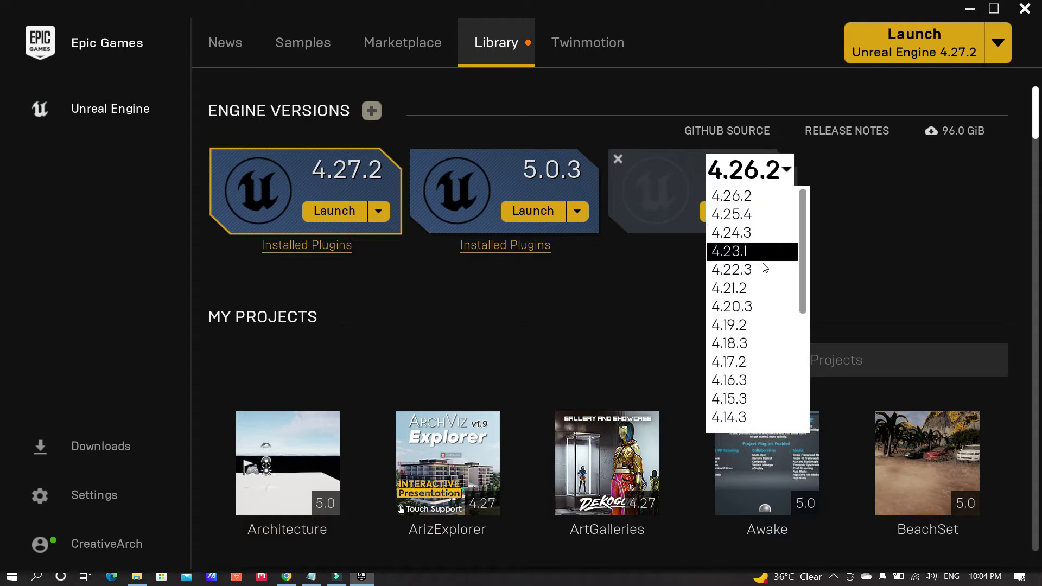
pyautogui.scroll(-1, 765, 408)
pyautogui.scroll(-6, 765, 408)
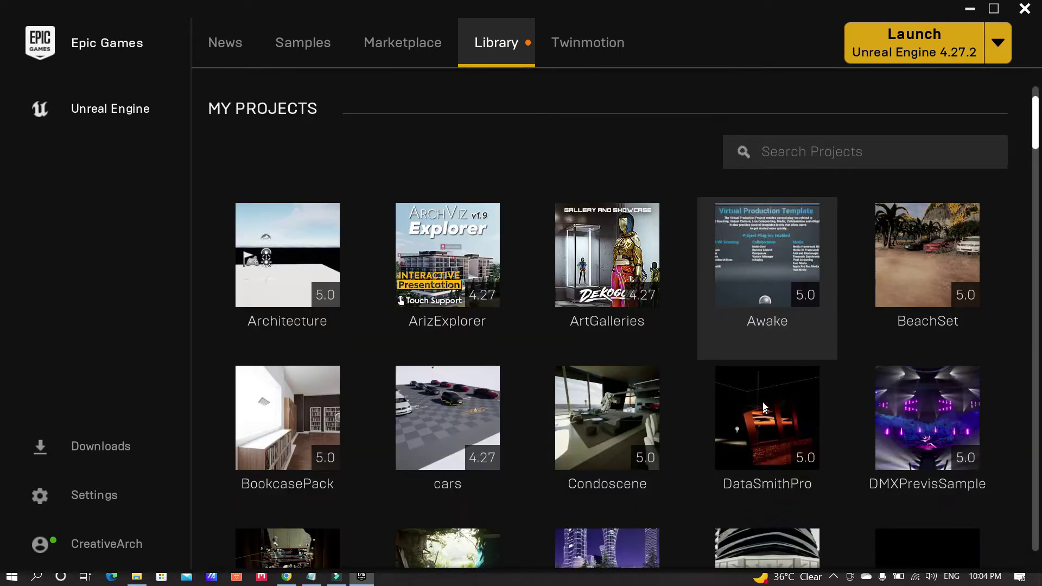
pyautogui.moveTo(753, 234)
pyautogui.scroll(10, 754, 227)
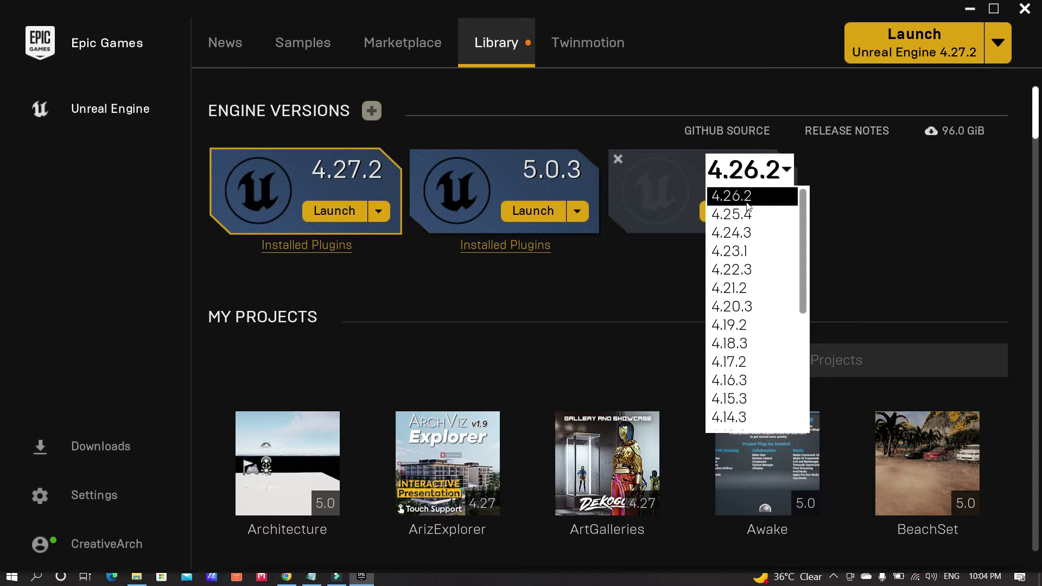
pyautogui.click(880, 199)
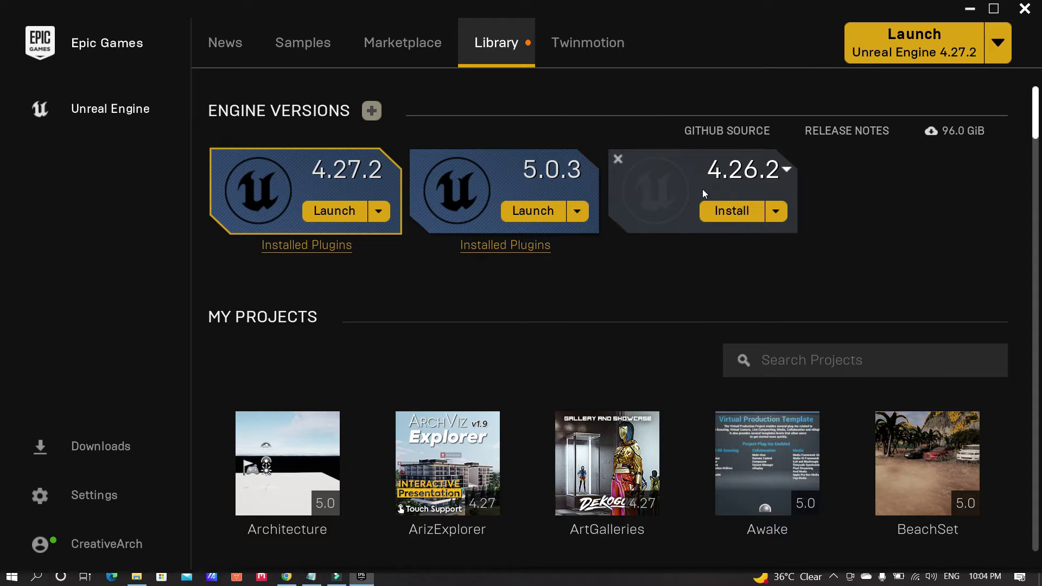
pyautogui.click(785, 178)
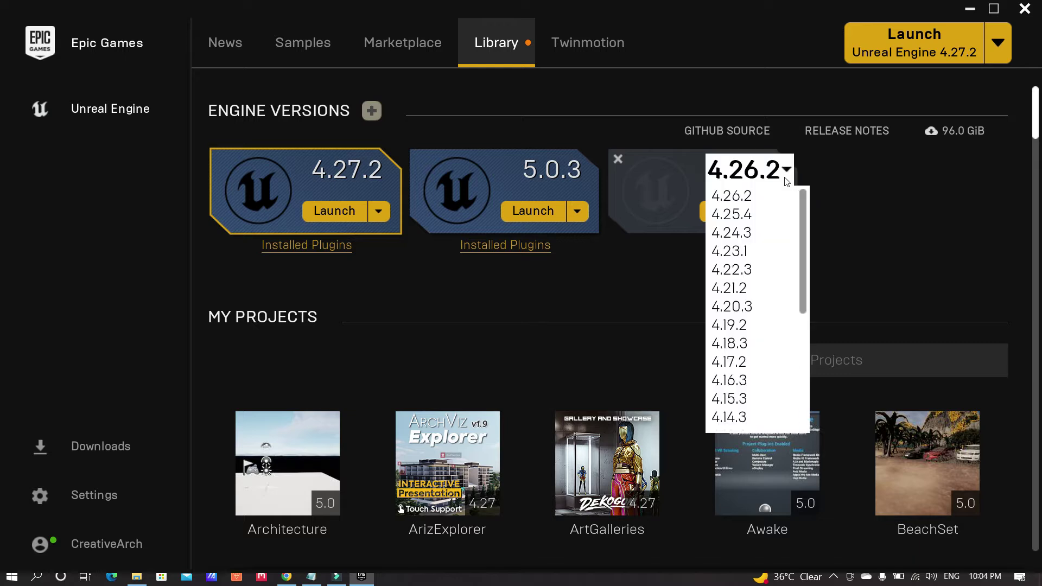
pyautogui.click(905, 200)
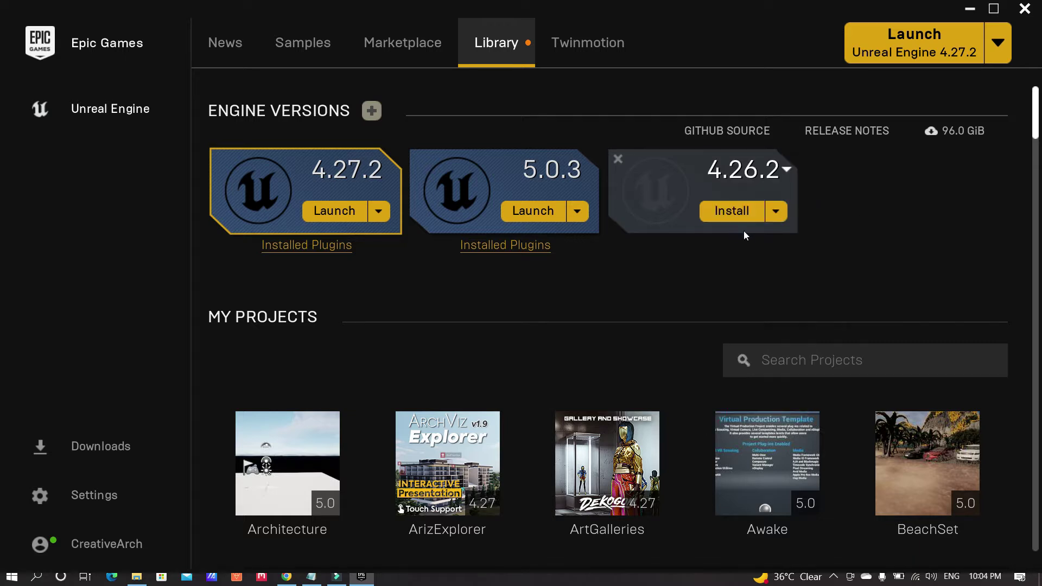
pyautogui.click(618, 159)
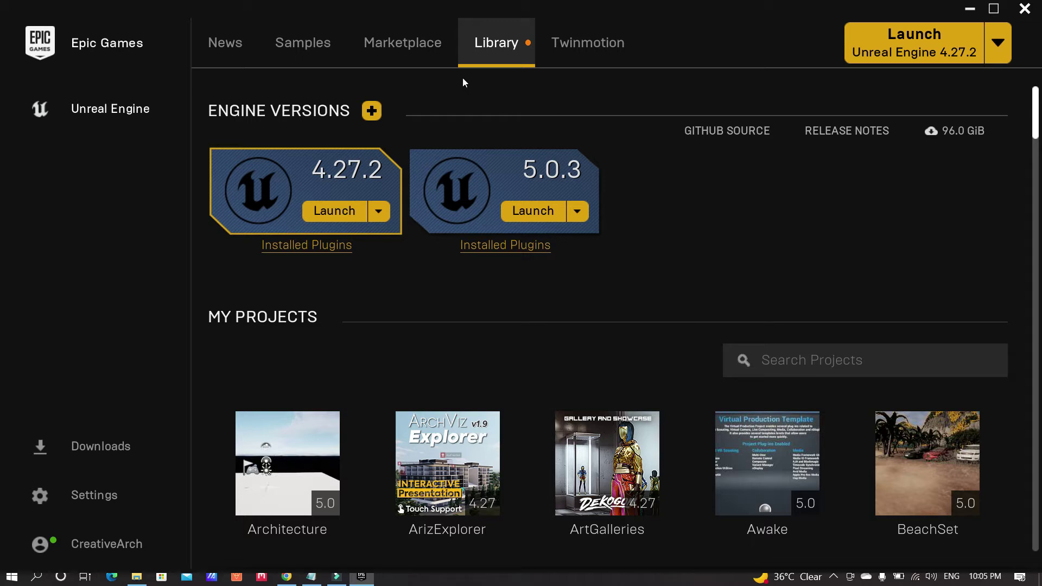
# - Launch Unreal Engine 5.0.3 and make it the launcher's selected quick-launch version
pyautogui.click(533, 211)
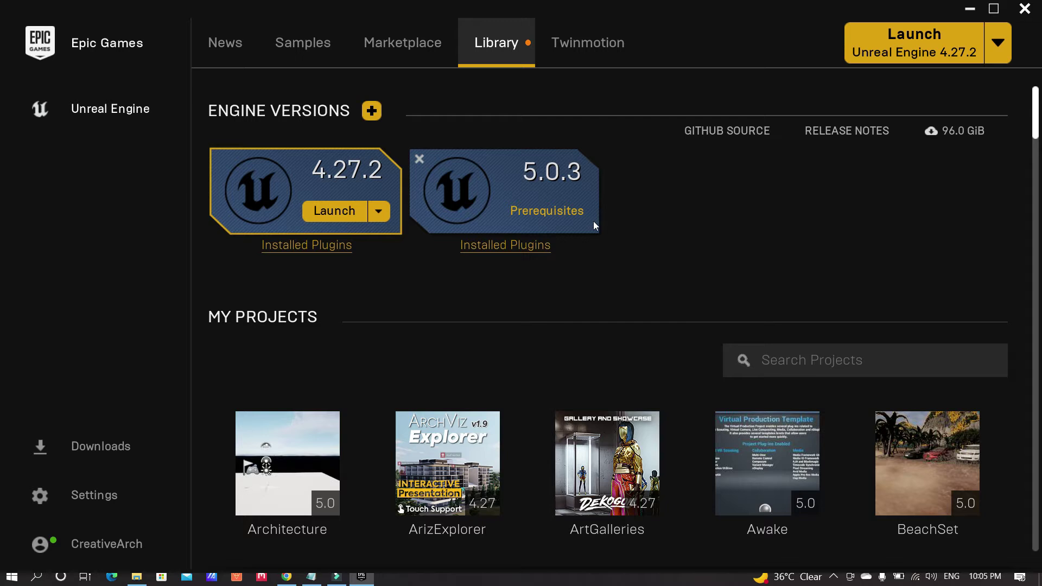
pyautogui.click(998, 43)
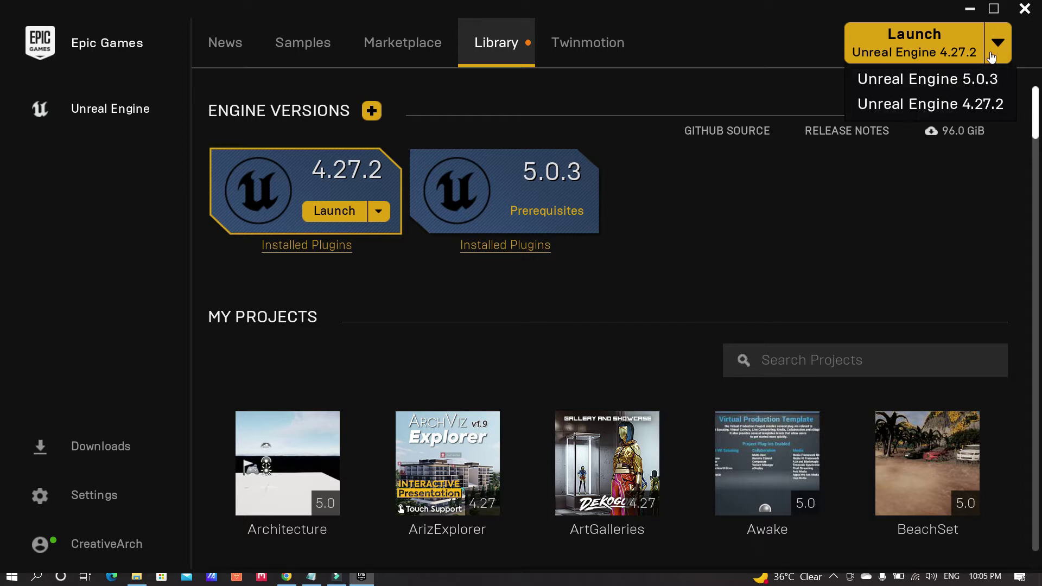
pyautogui.click(916, 83)
pyautogui.click(921, 52)
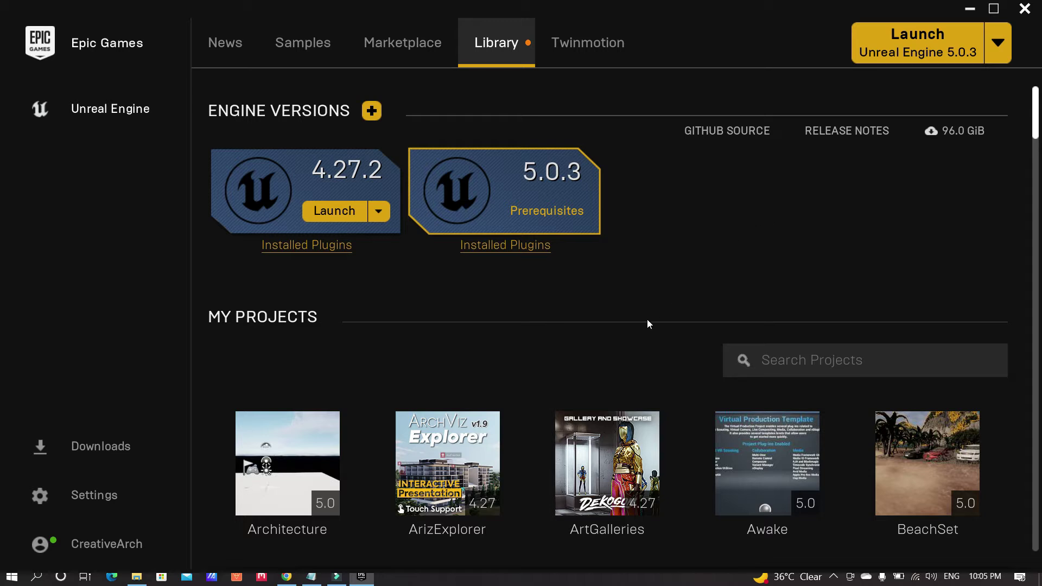
pyautogui.click(970, 9)
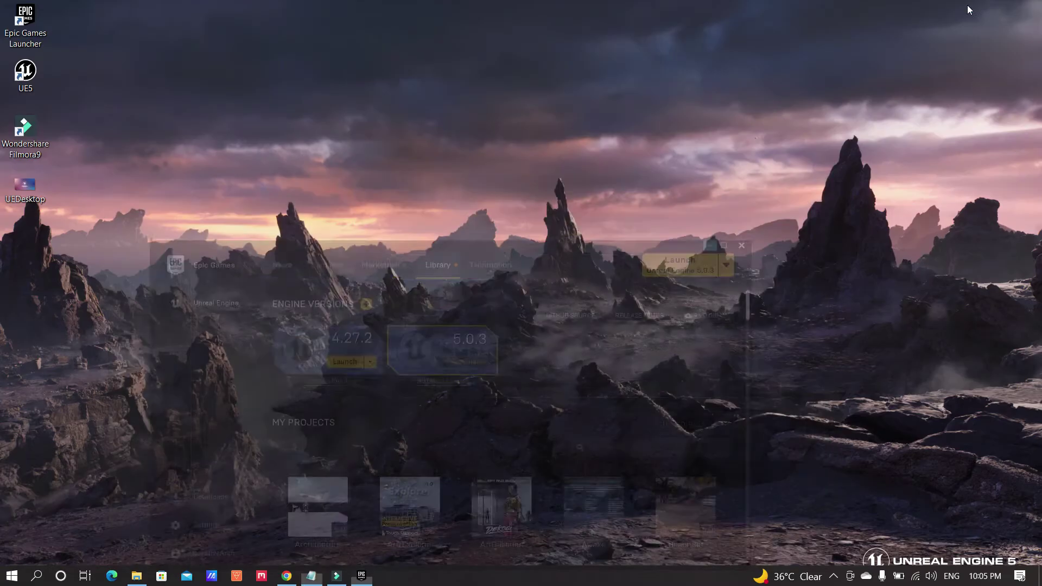
pyautogui.click(363, 577)
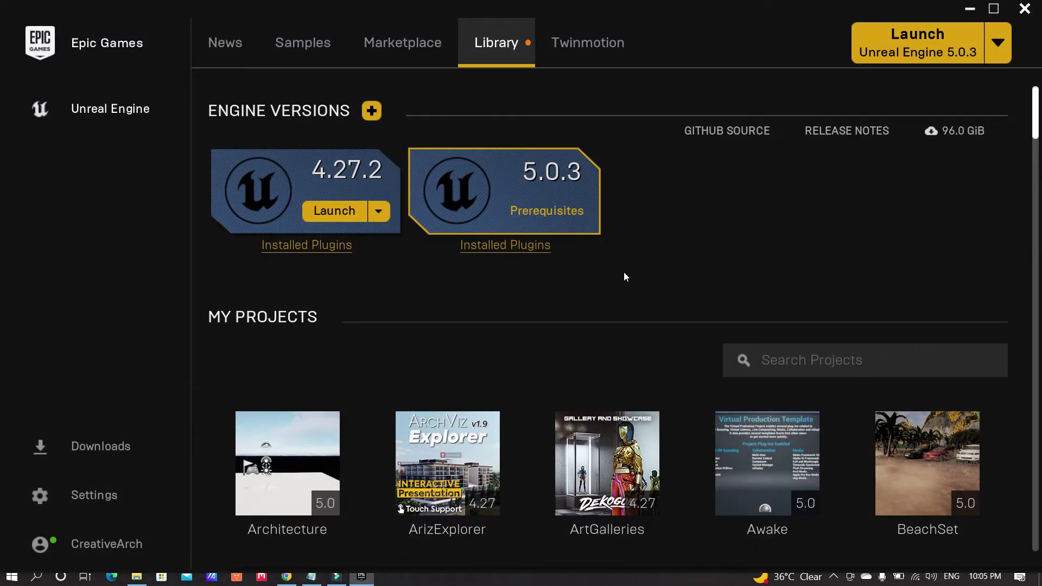
pyautogui.click(955, 50)
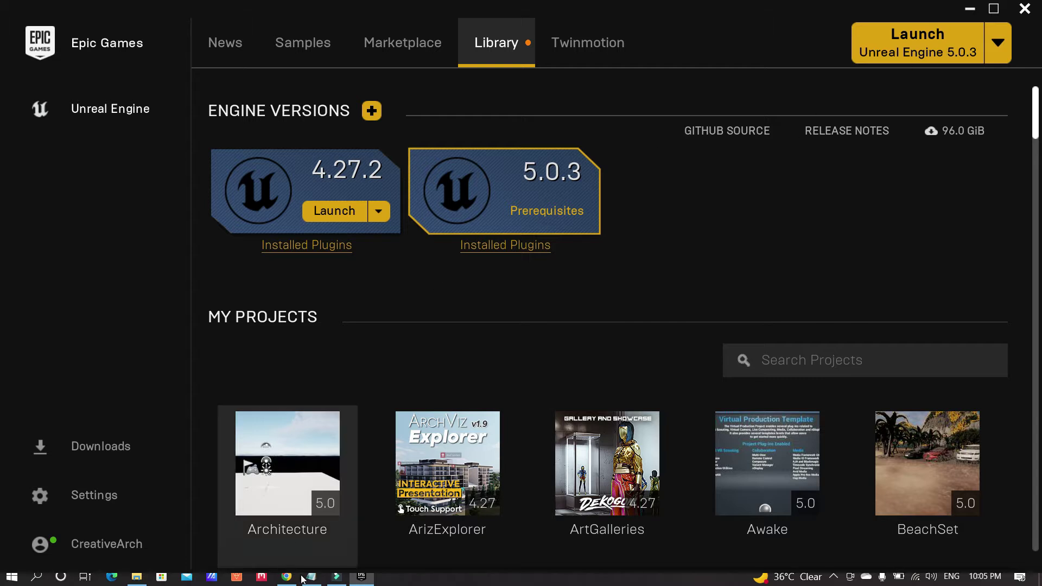
pyautogui.click(338, 577)
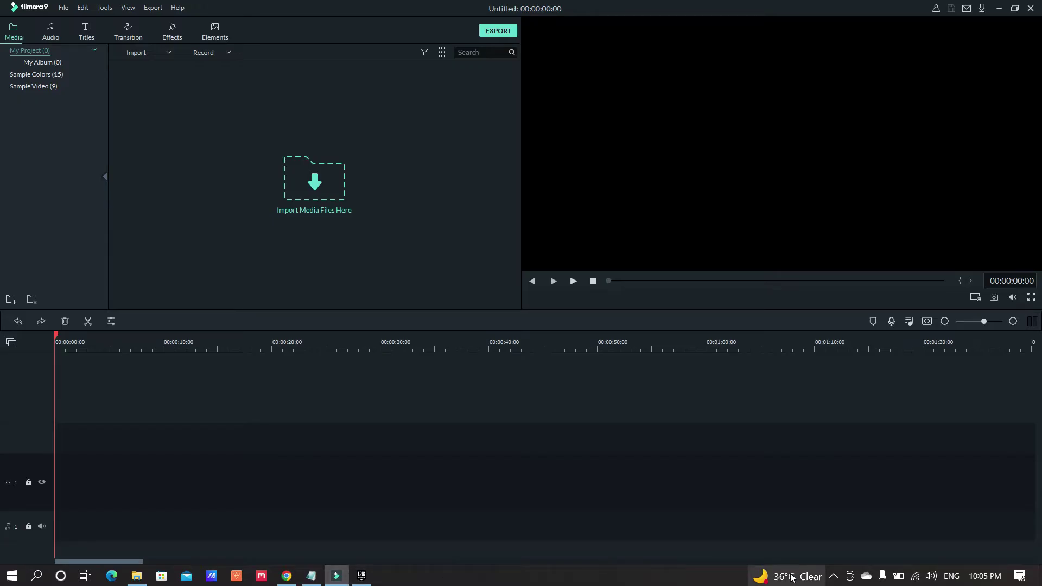
pyautogui.click(834, 576)
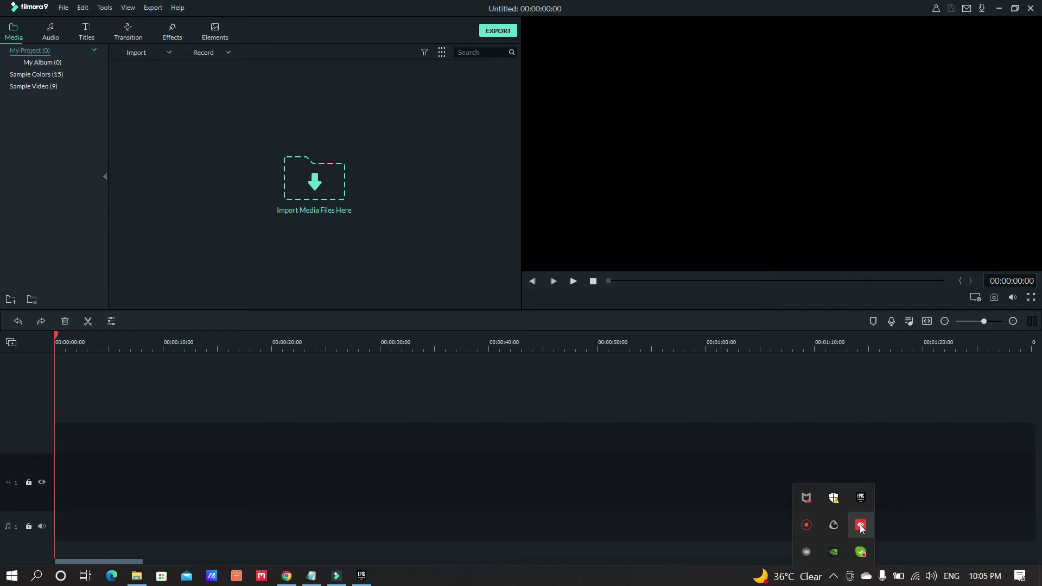
pyautogui.click(808, 526)
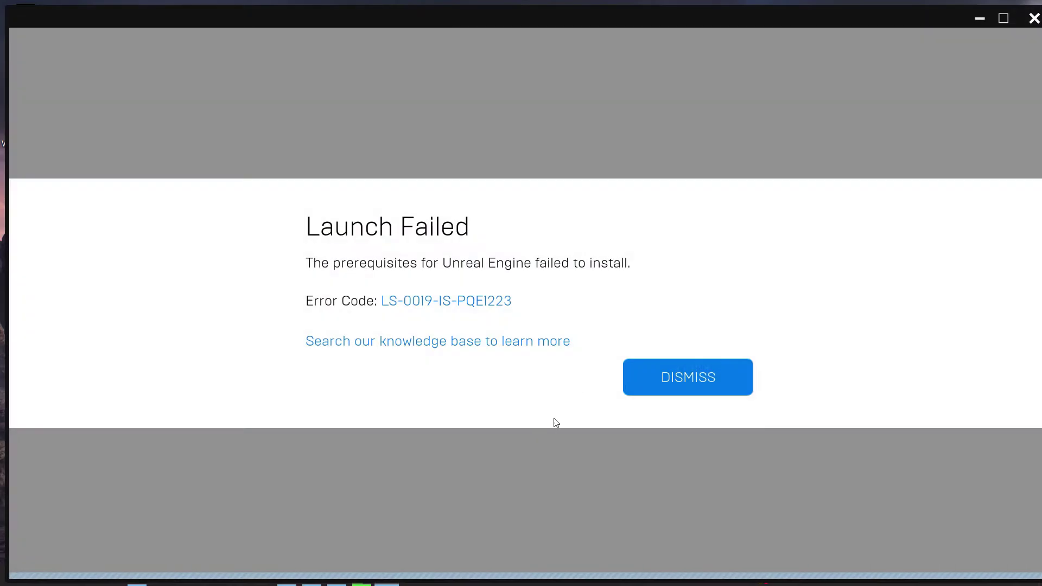
# - Dismiss the prerequisites error and close the Epic Games Launcher
pyautogui.click(697, 379)
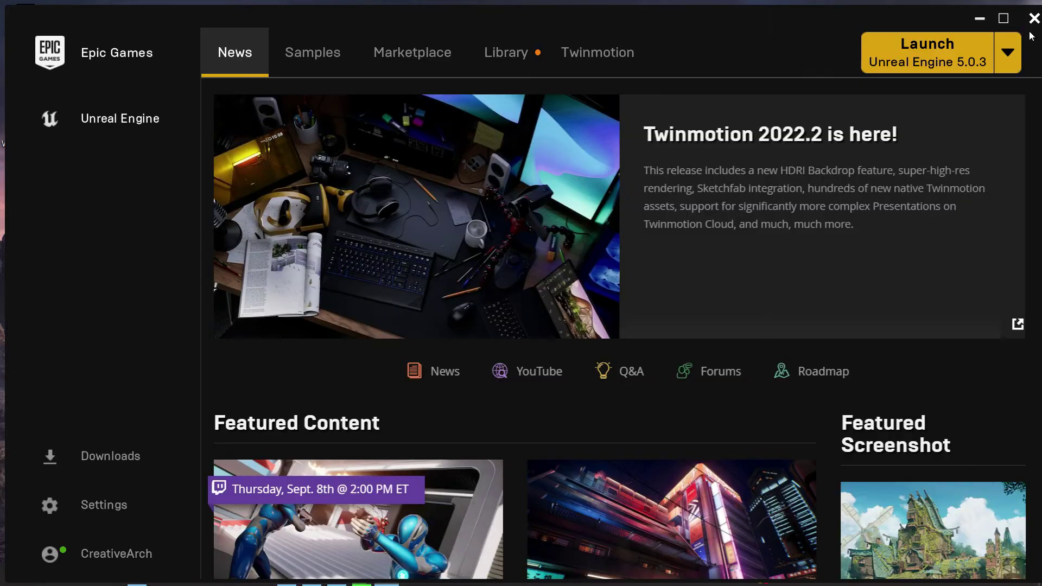
pyautogui.click(1034, 19)
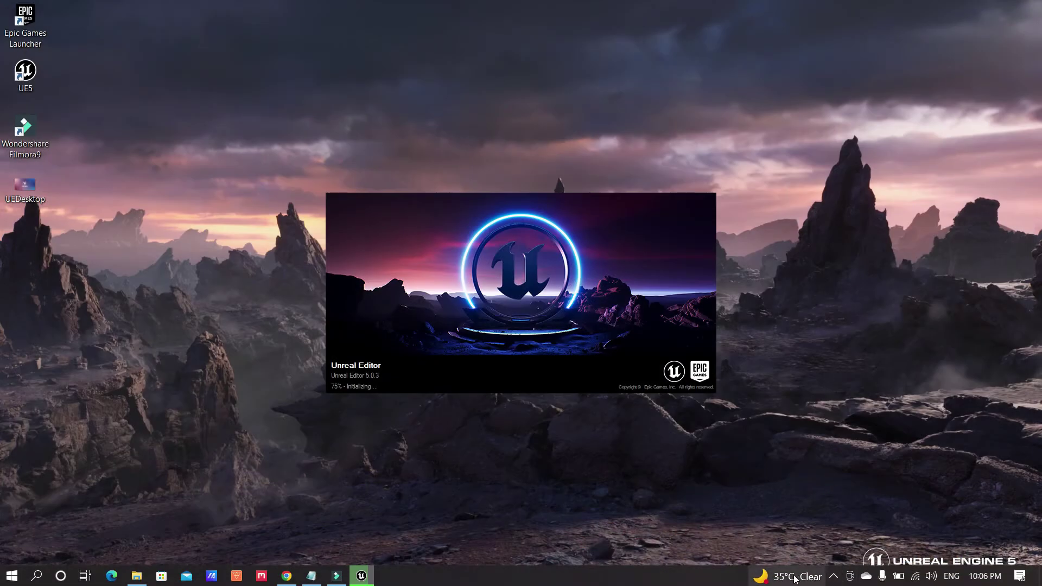
pyautogui.click(834, 579)
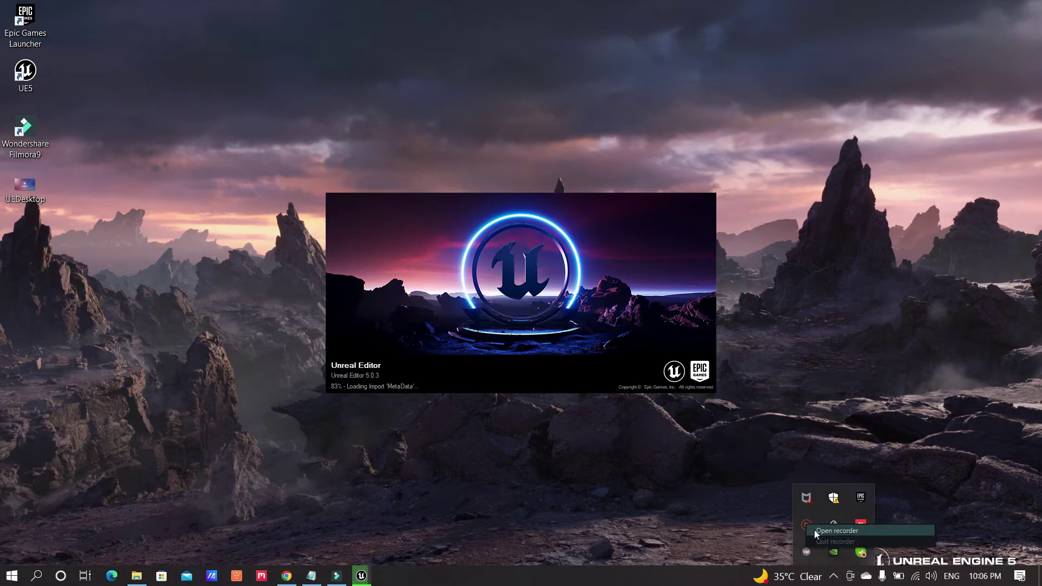
pyautogui.click(807, 526)
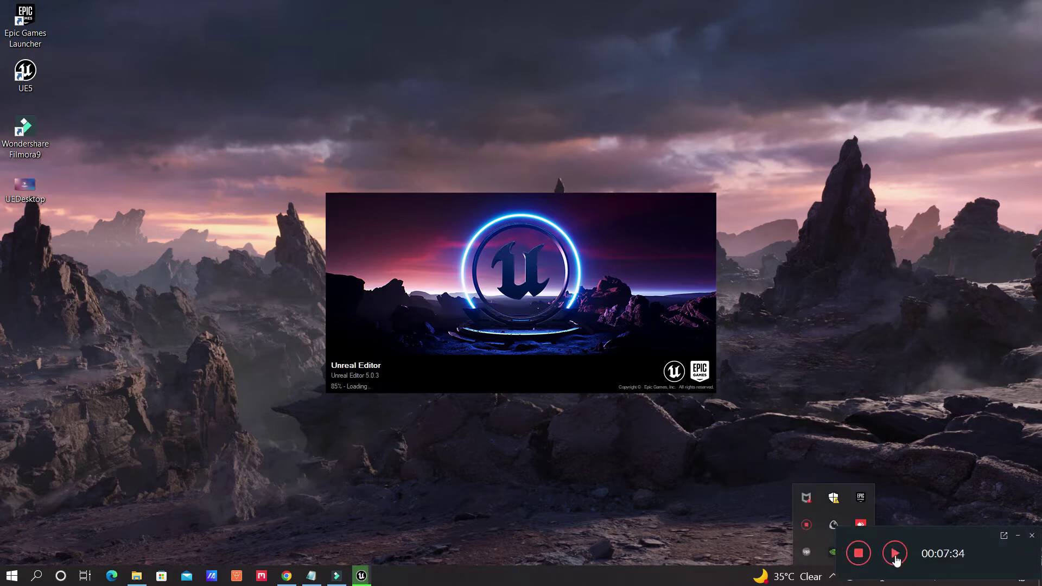
pyautogui.click(894, 553)
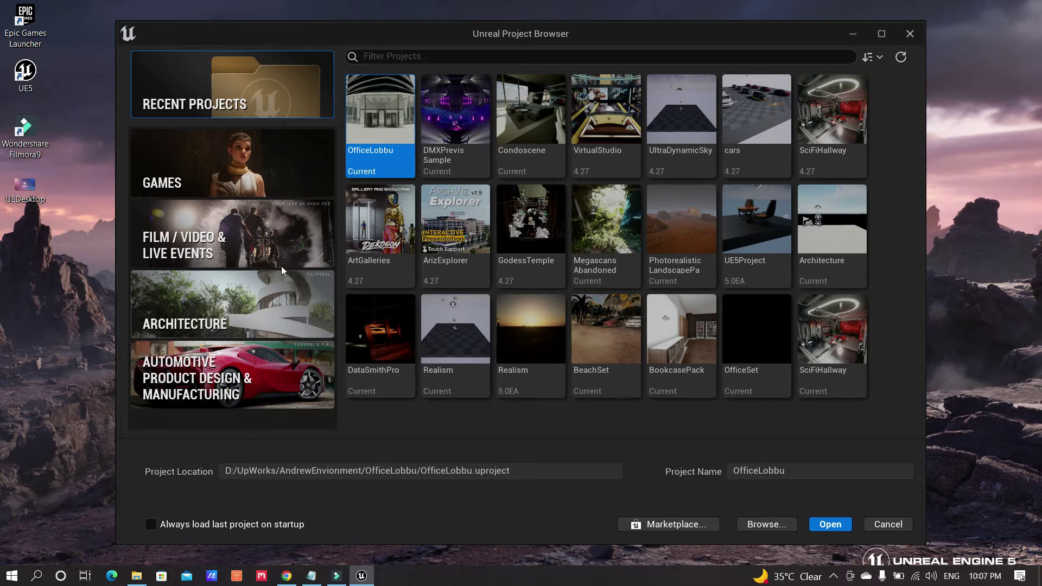
# - Browse the project templates for Games, Film / Video & Live Events, Architecture, and Automotive Product Design & Manufacturing
pyautogui.click(266, 165)
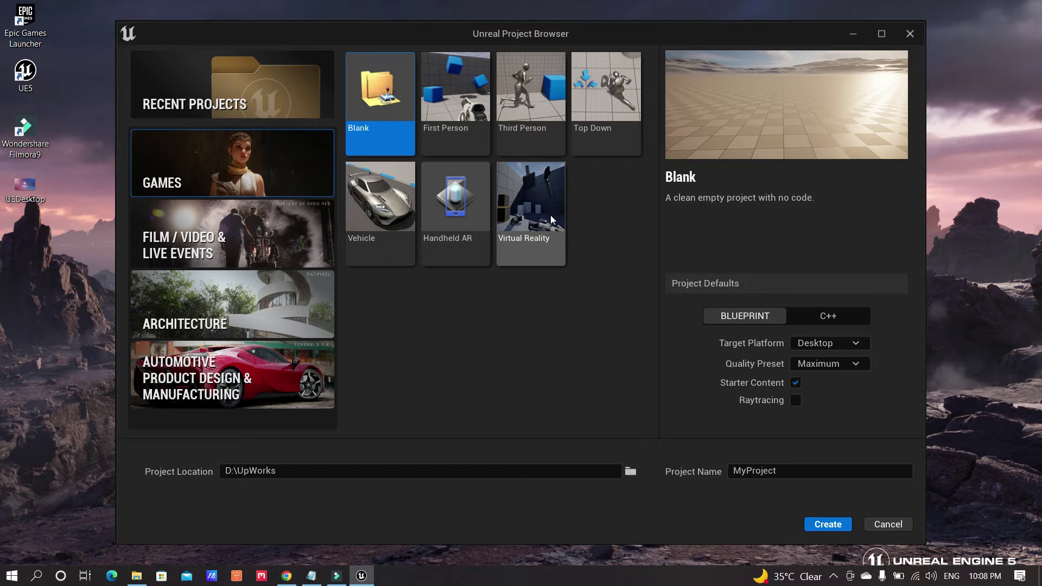
pyautogui.click(229, 242)
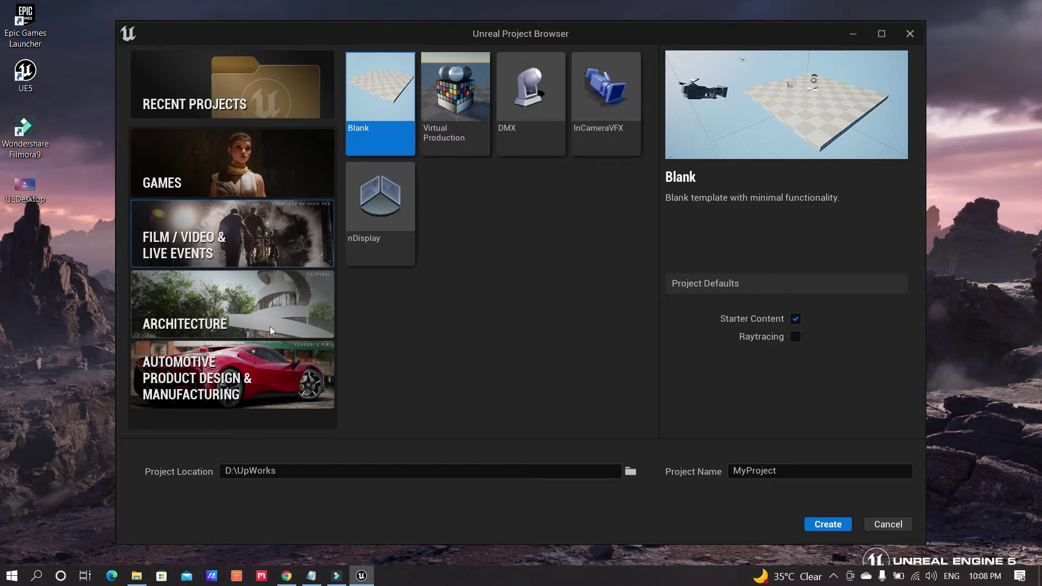
pyautogui.click(244, 308)
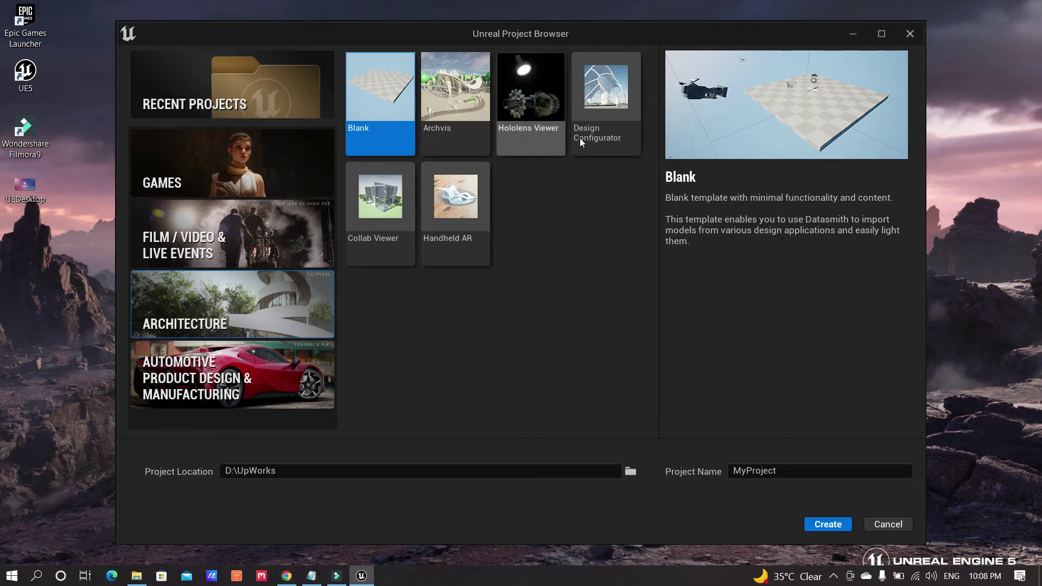
pyautogui.click(251, 377)
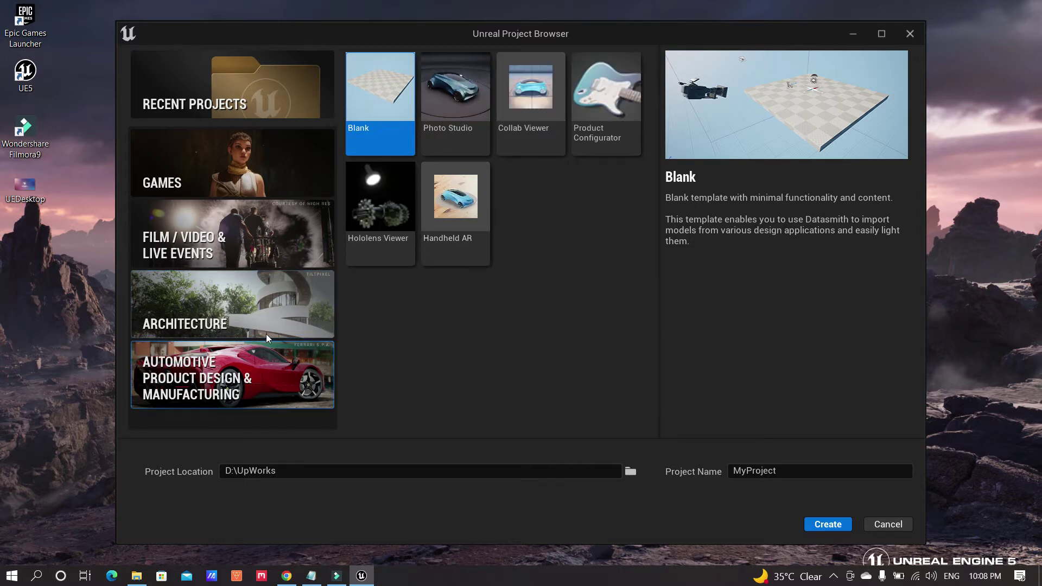
# - Return to the Games templates with Blank selected and set the project defaults to Blueprint and the Desktop target platform
pyautogui.click(222, 162)
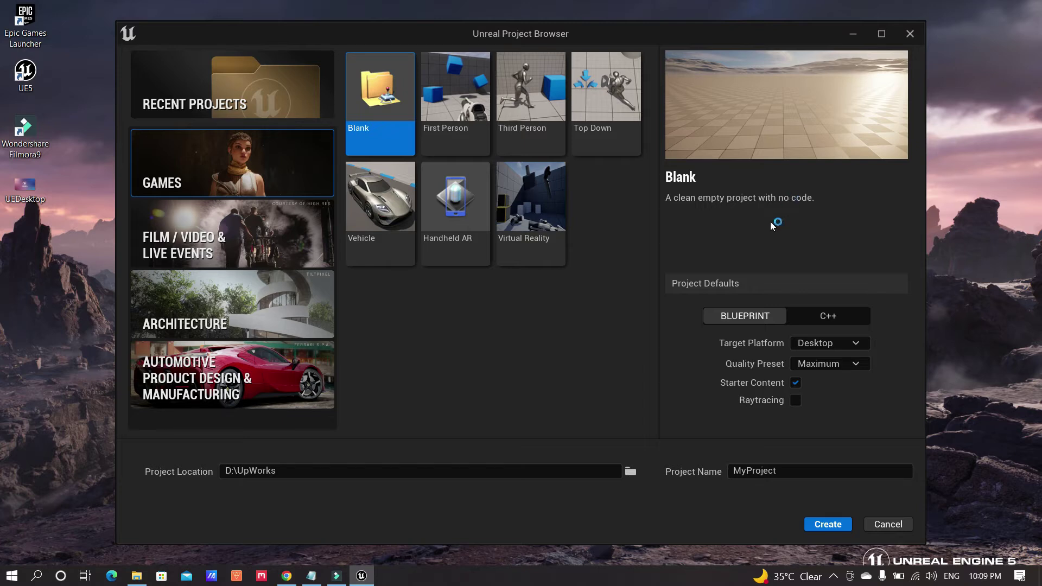
pyautogui.click(830, 317)
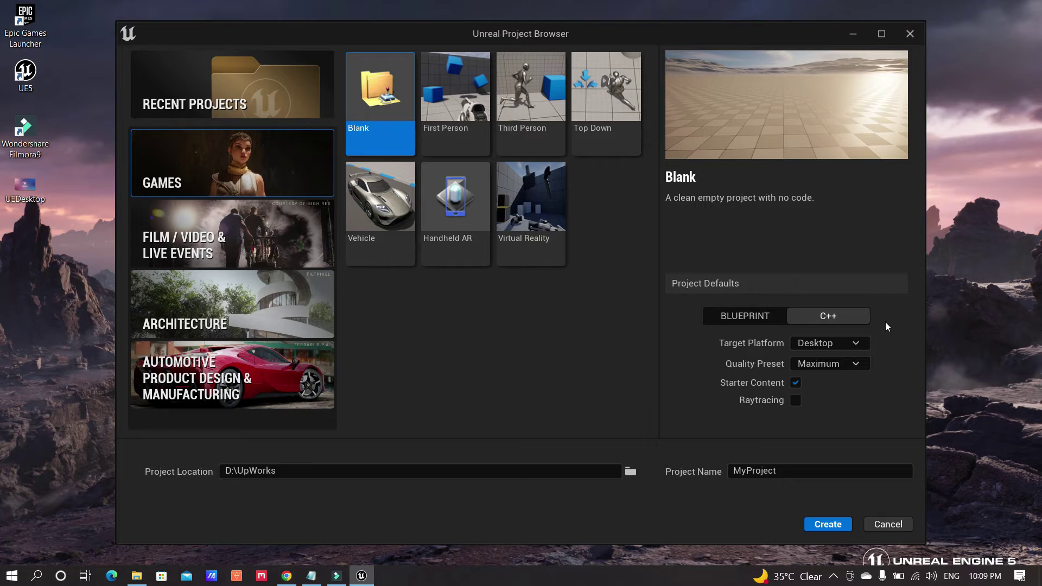
pyautogui.click(761, 320)
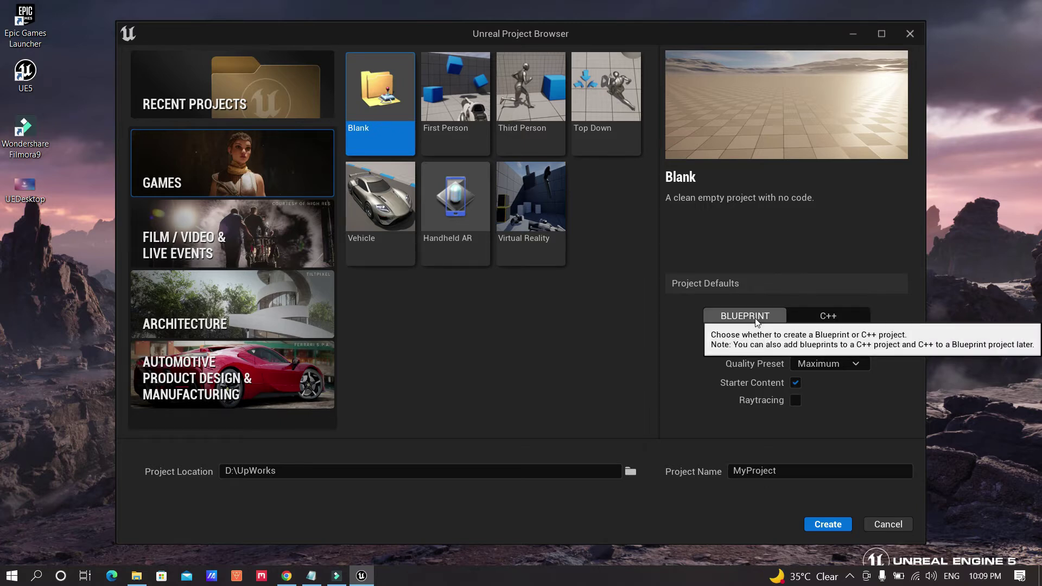
pyautogui.click(857, 347)
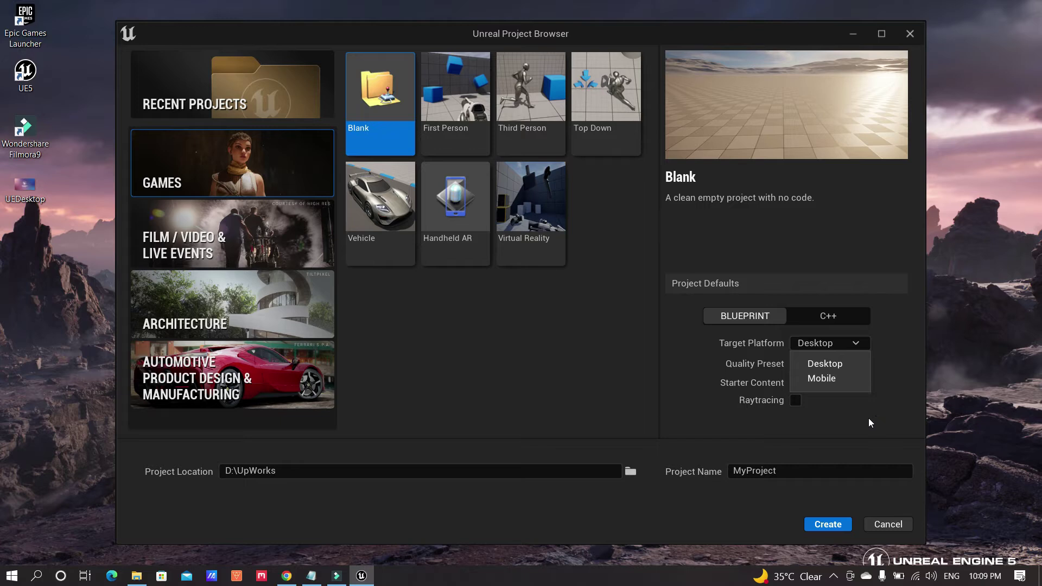
pyautogui.click(853, 371)
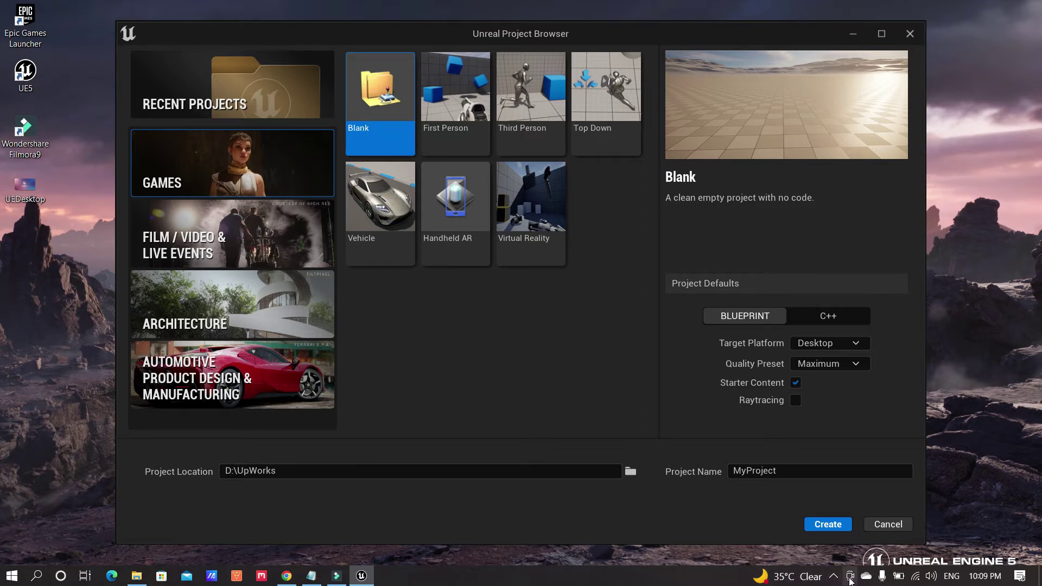
pyautogui.click(834, 577)
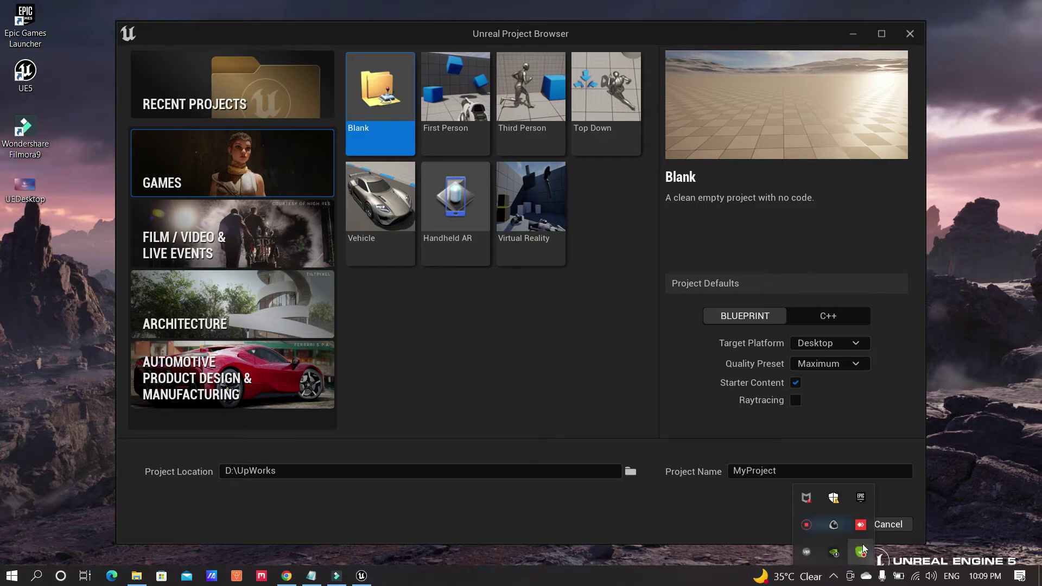
pyautogui.click(812, 526)
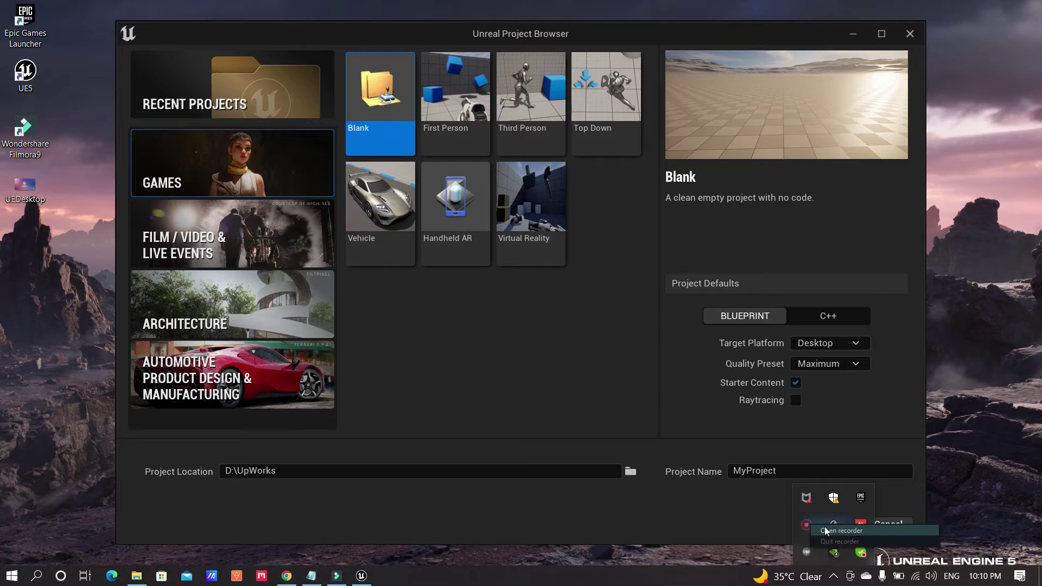
pyautogui.click(894, 554)
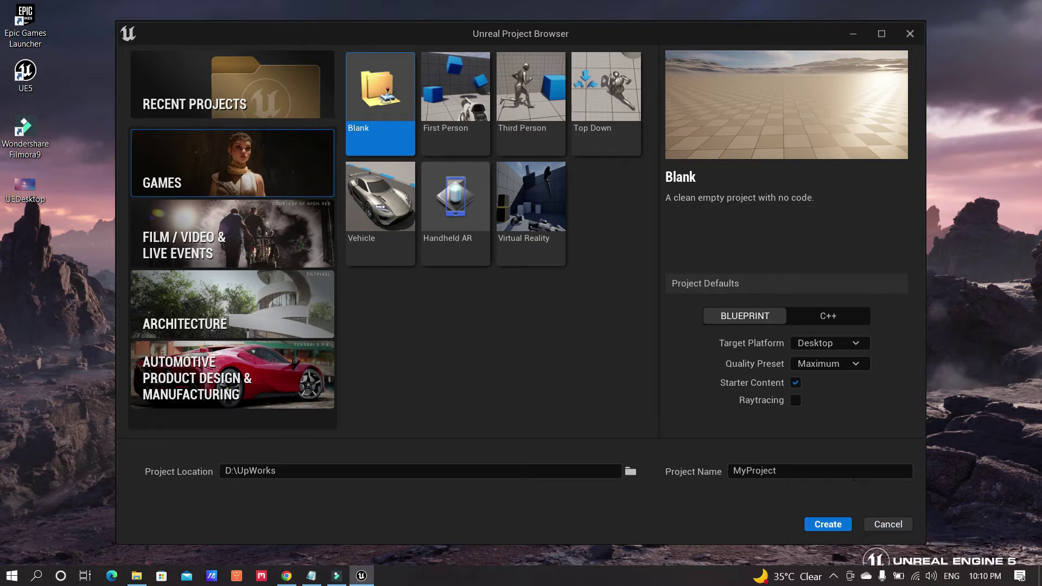
# - Create a folder named GamesFolder on the DATA (D:) drive and choose it as the project location
pyautogui.click(629, 472)
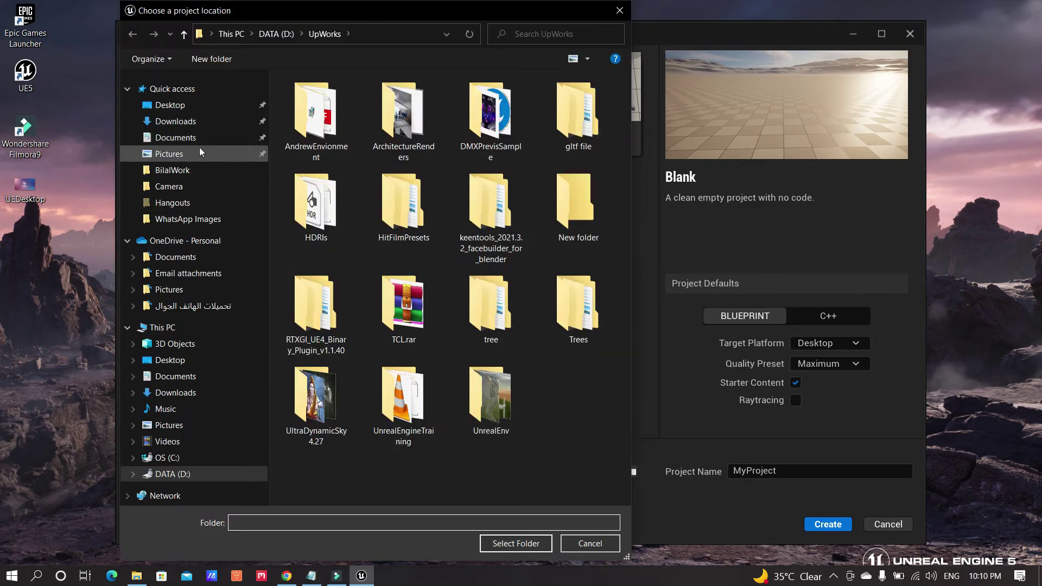
pyautogui.click(148, 476)
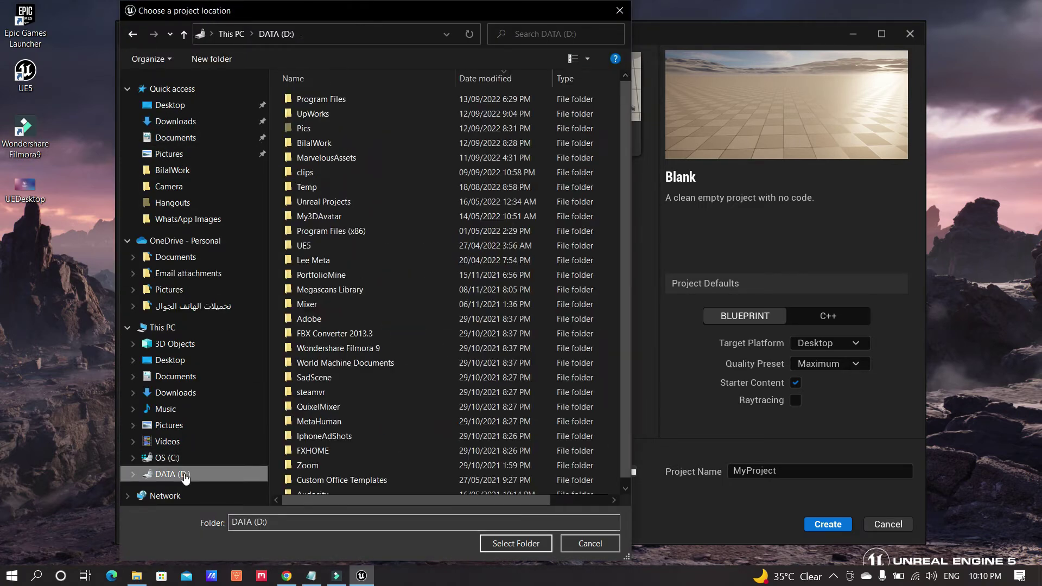
pyautogui.click(217, 59)
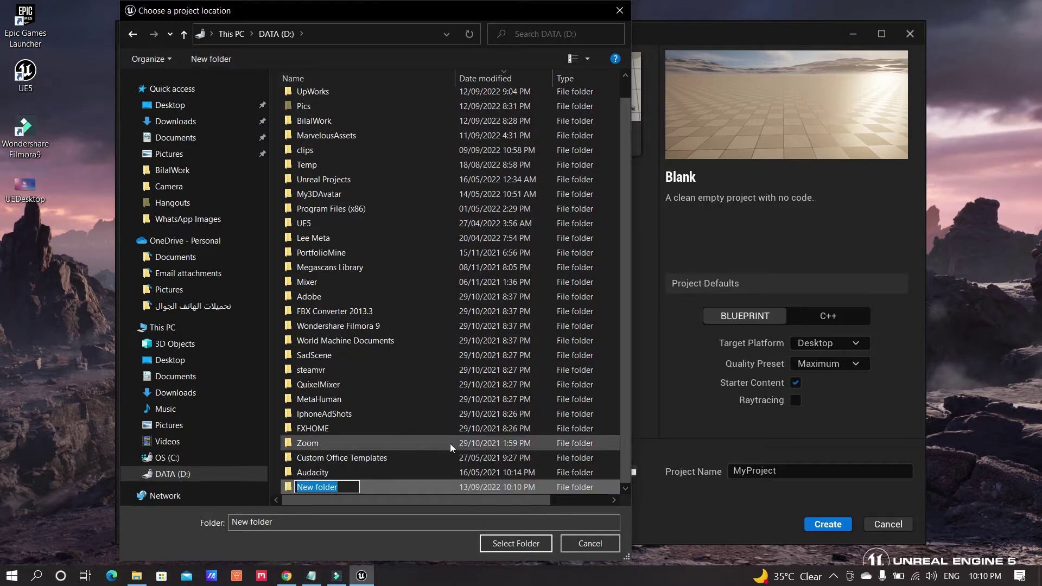
pyautogui.write('GamesFolder')
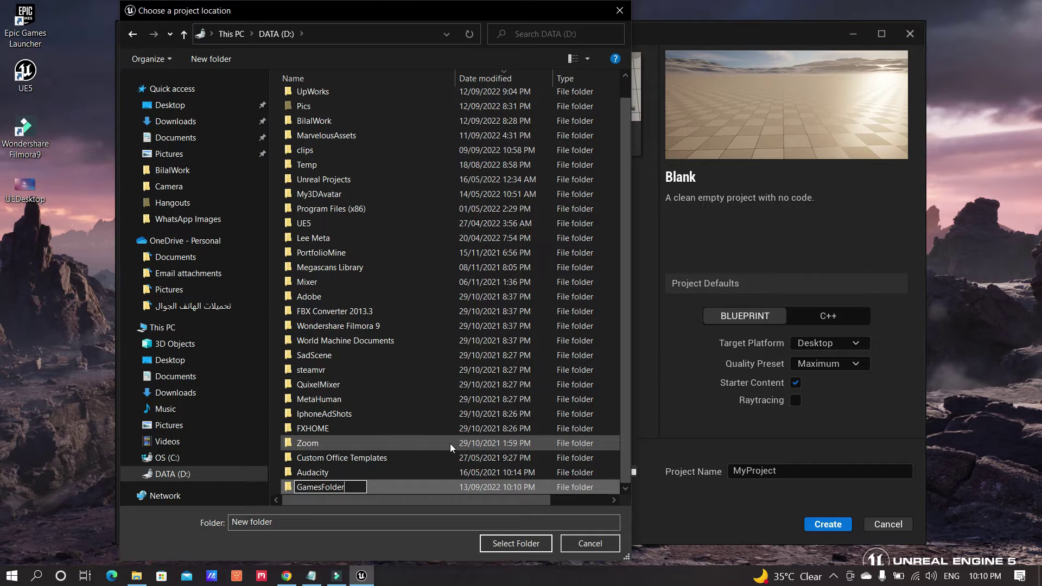
pyautogui.press('Return')
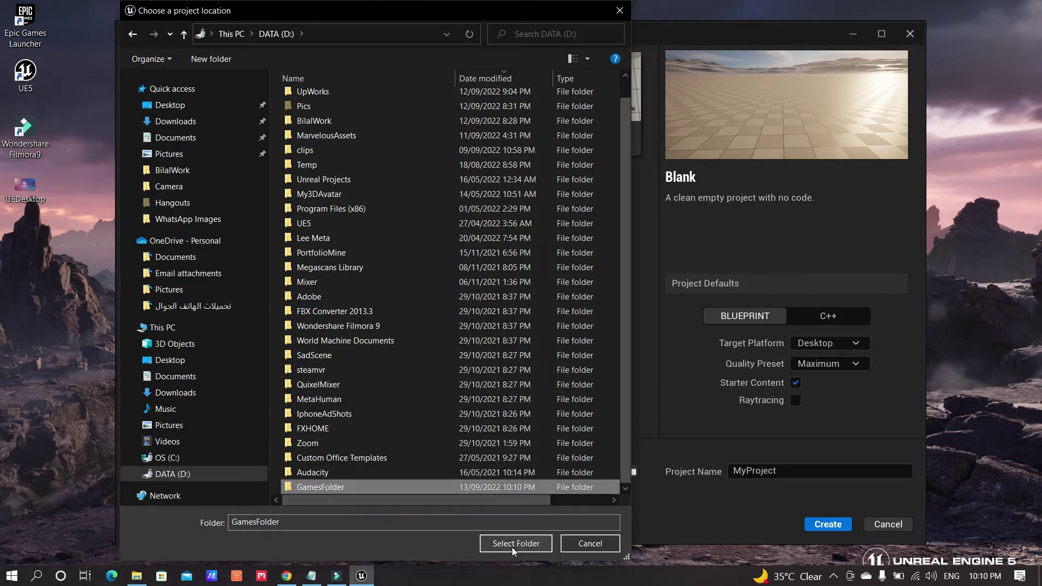
pyautogui.click(513, 545)
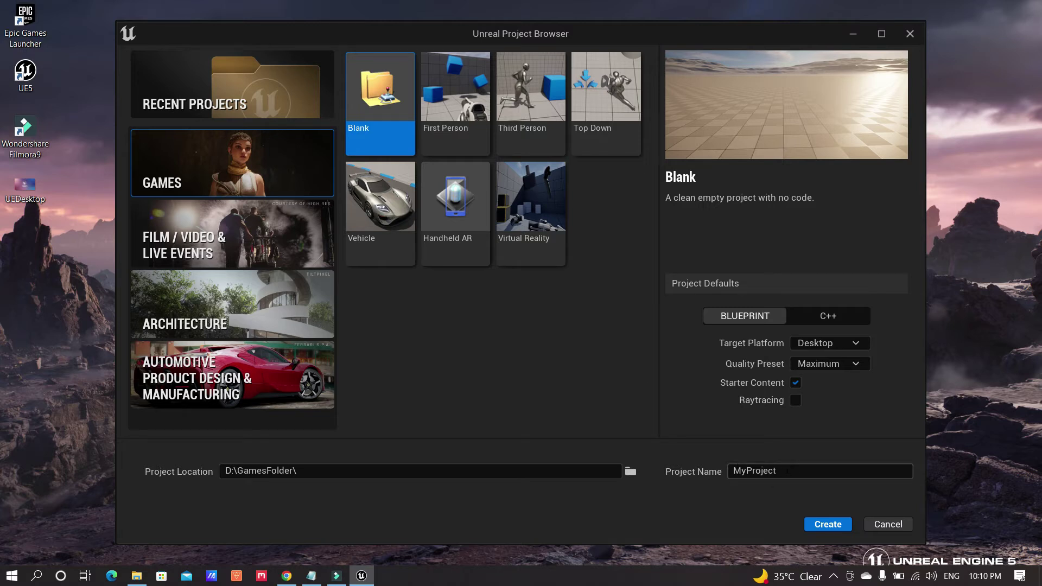
# - Create the project as Gametutorial1 with Starter Content included, and dismiss the graphics driver warning
pyautogui.click(787, 471)
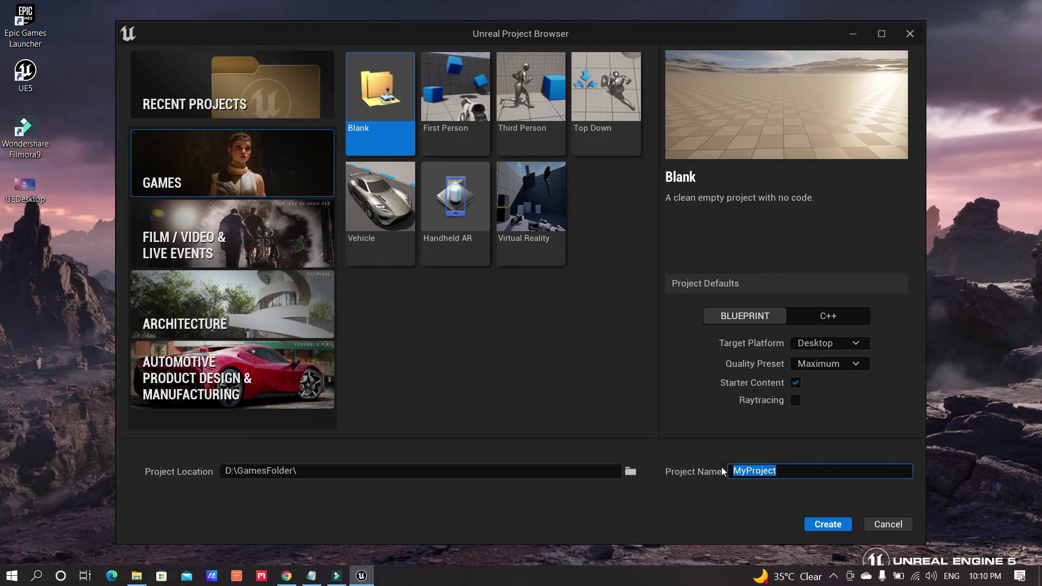
pyautogui.write('Gametutorial1')
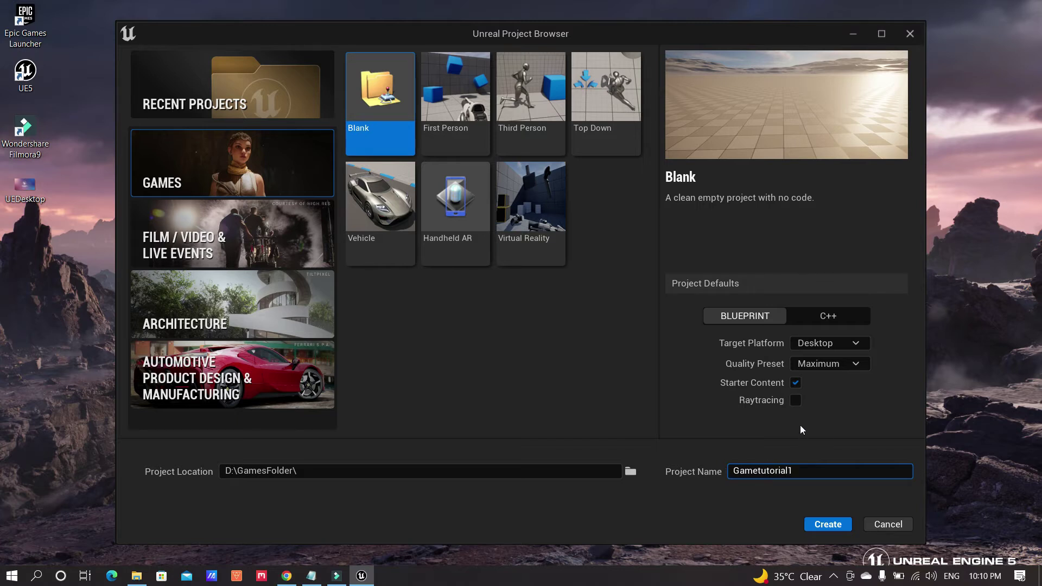
pyautogui.click(799, 382)
pyautogui.click(819, 524)
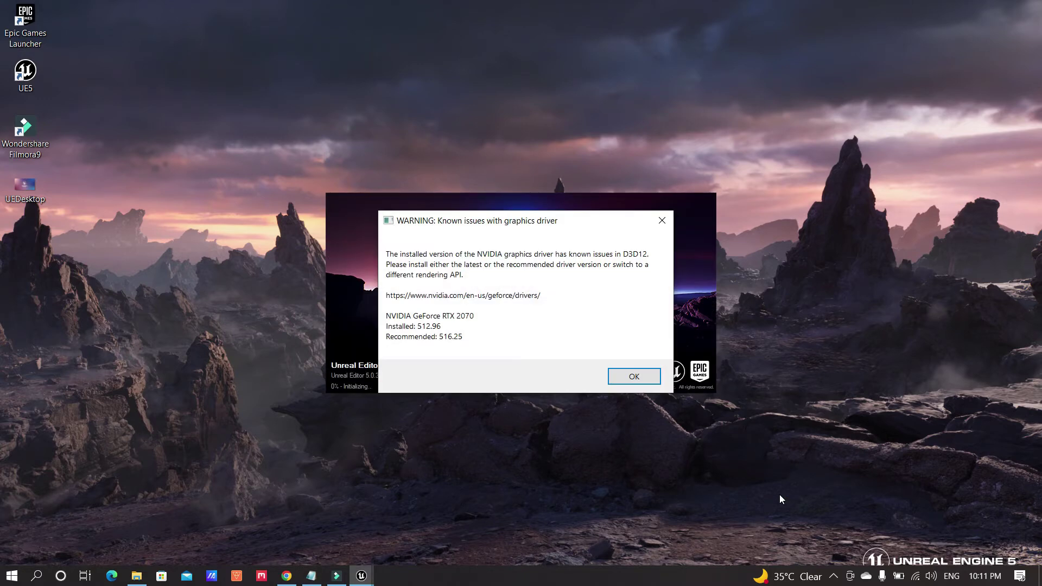
pyautogui.click(633, 380)
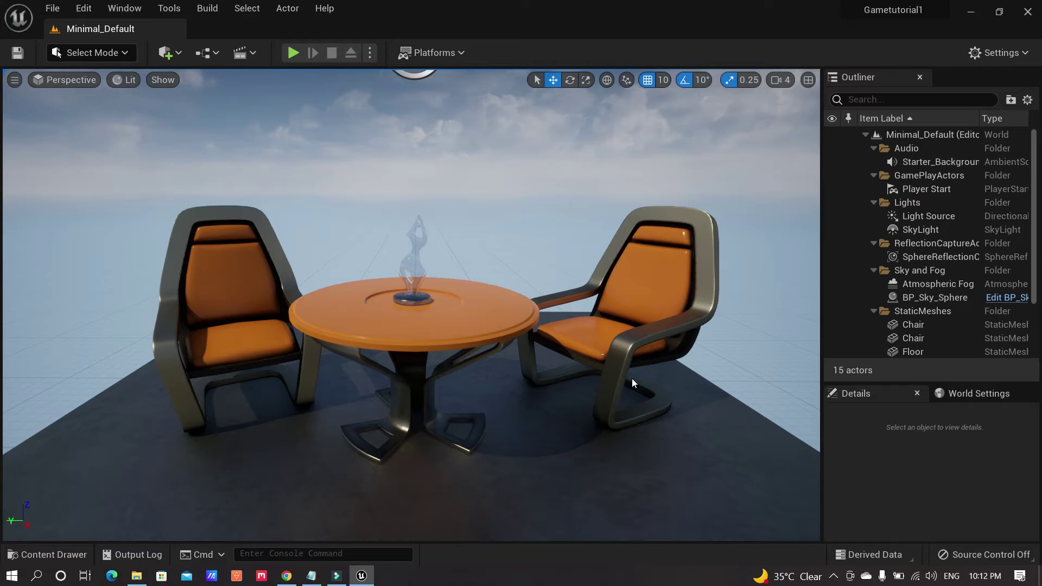
# - Select the two chairs beside the table in the viewport, one after the other, to locate their Outliner entries
pyautogui.moveTo(354, 158); pyautogui.dragTo(365, 158, button='right')
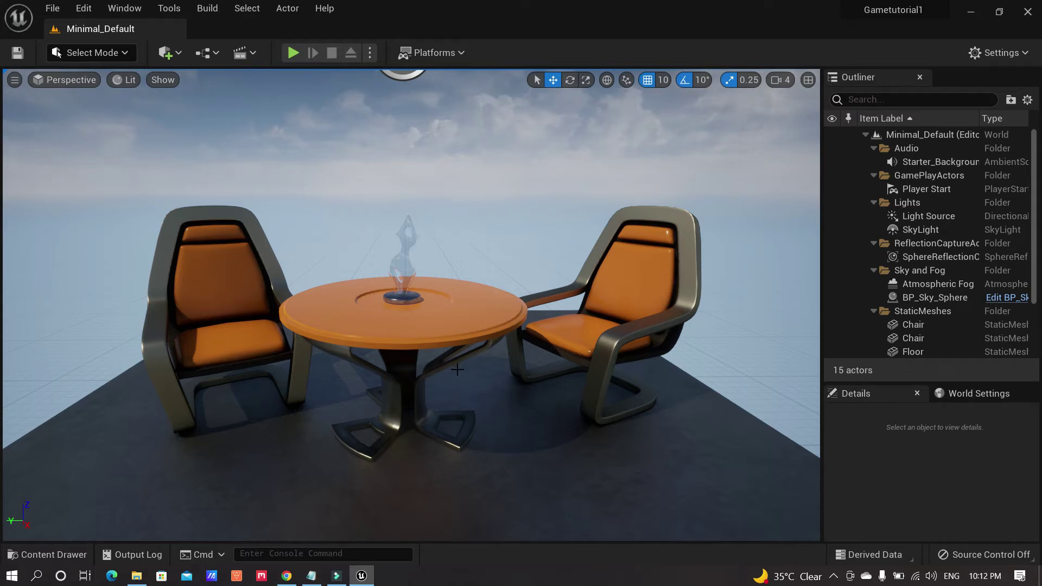
pyautogui.click(336, 310)
pyautogui.click(230, 308)
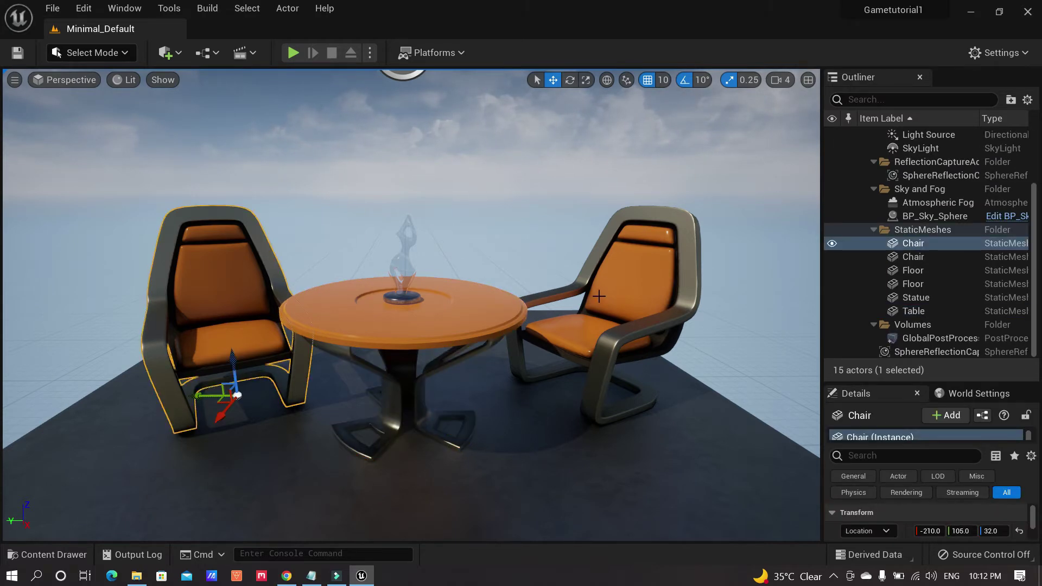
pyautogui.click(599, 297)
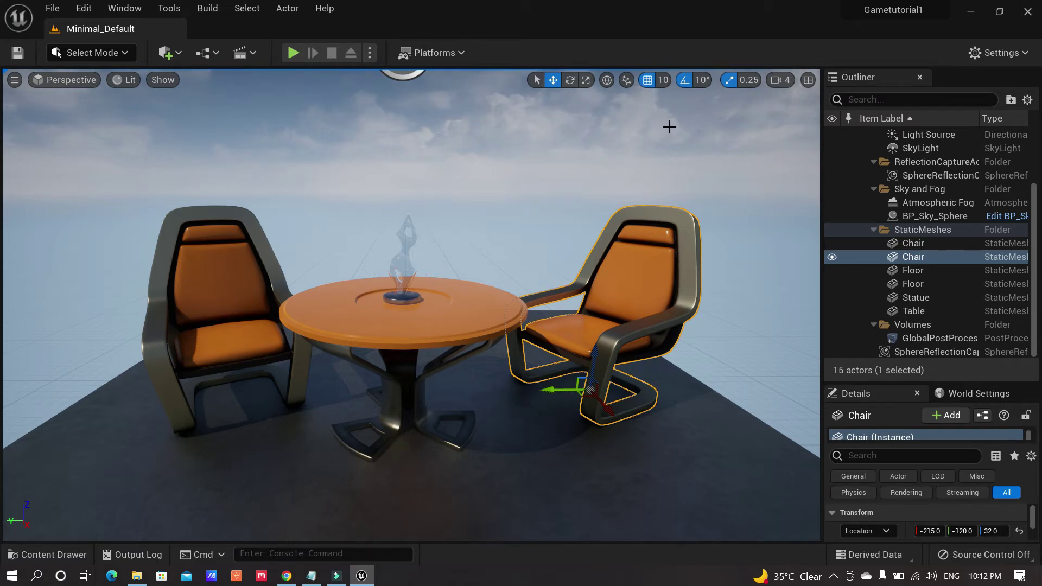
# - Widen the Outliner and select a chair, the floor and the table in turn to match them with their entries
pyautogui.moveTo(823, 127); pyautogui.dragTo(695, 124)
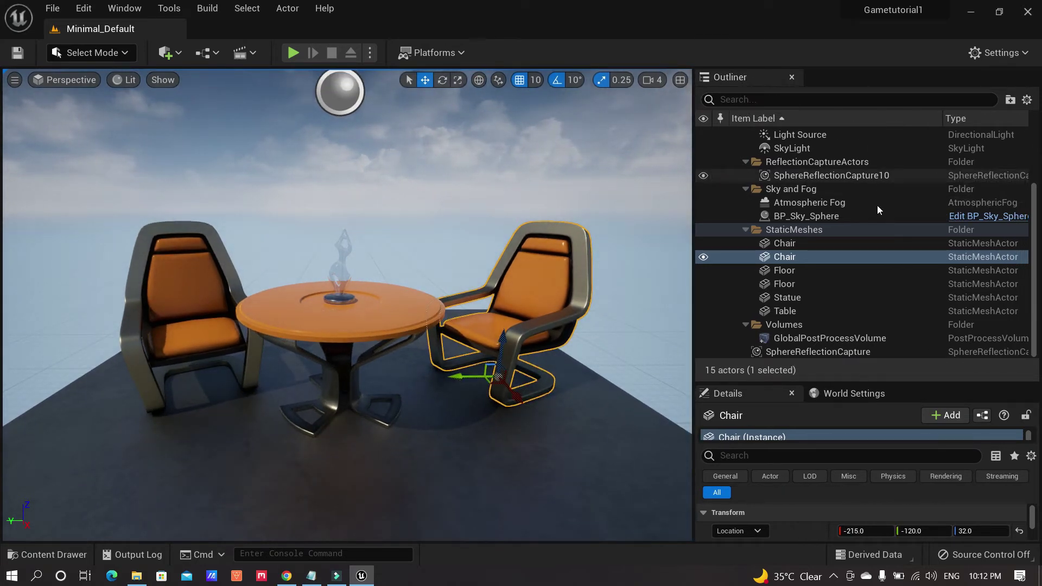
pyautogui.scroll(3, 874, 223)
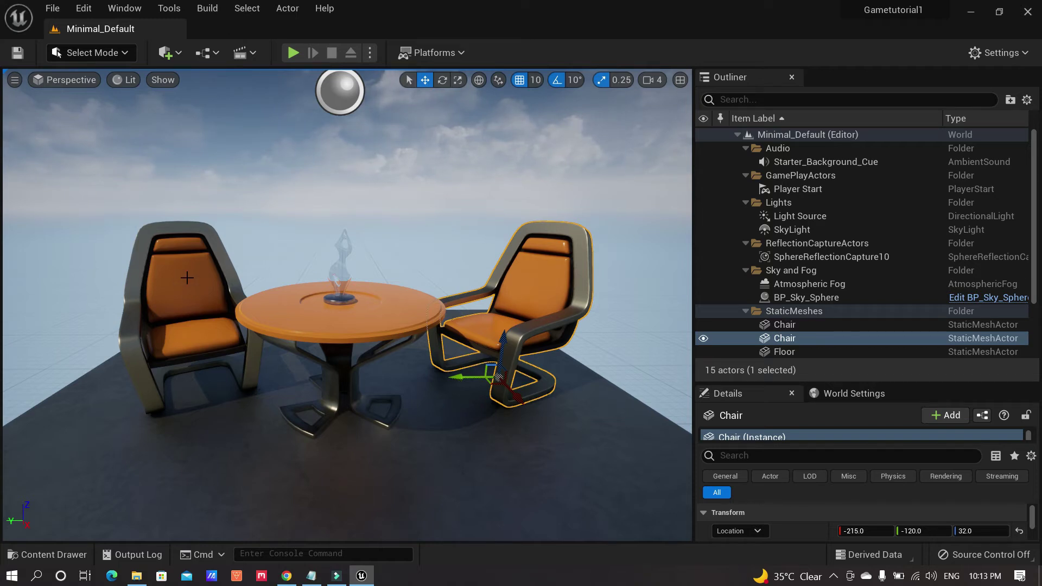
pyautogui.click(189, 298)
pyautogui.click(785, 353)
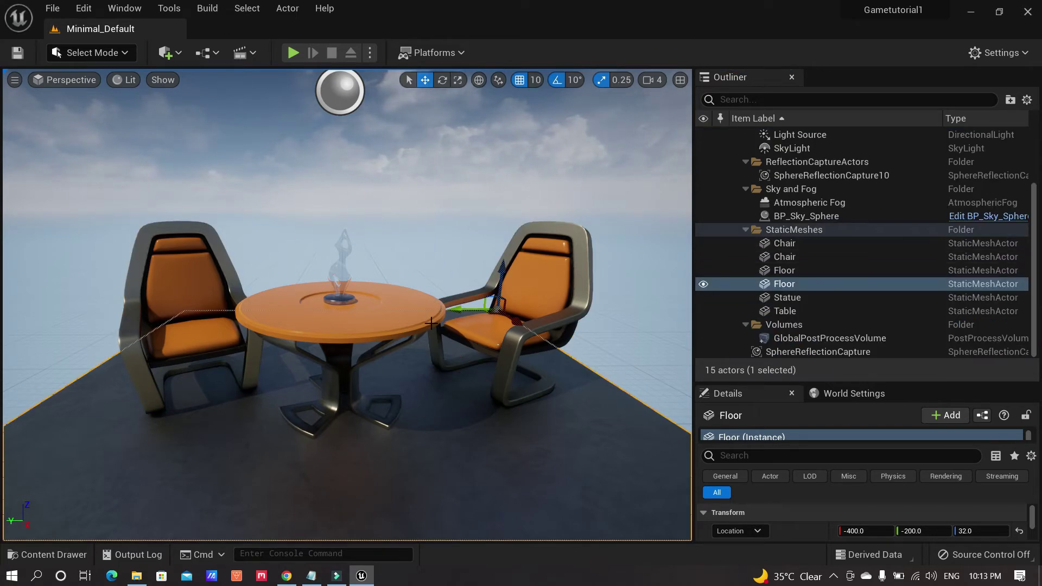
pyautogui.click(358, 329)
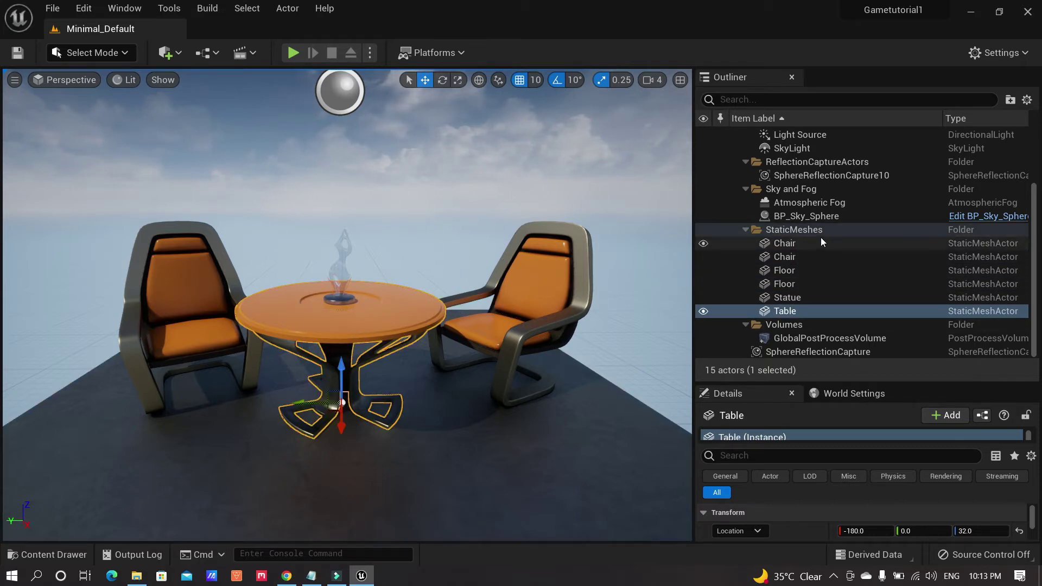
# - Collapse every actor folder in the Outliner and select the reflection capture sphere above the table
pyautogui.click(746, 229)
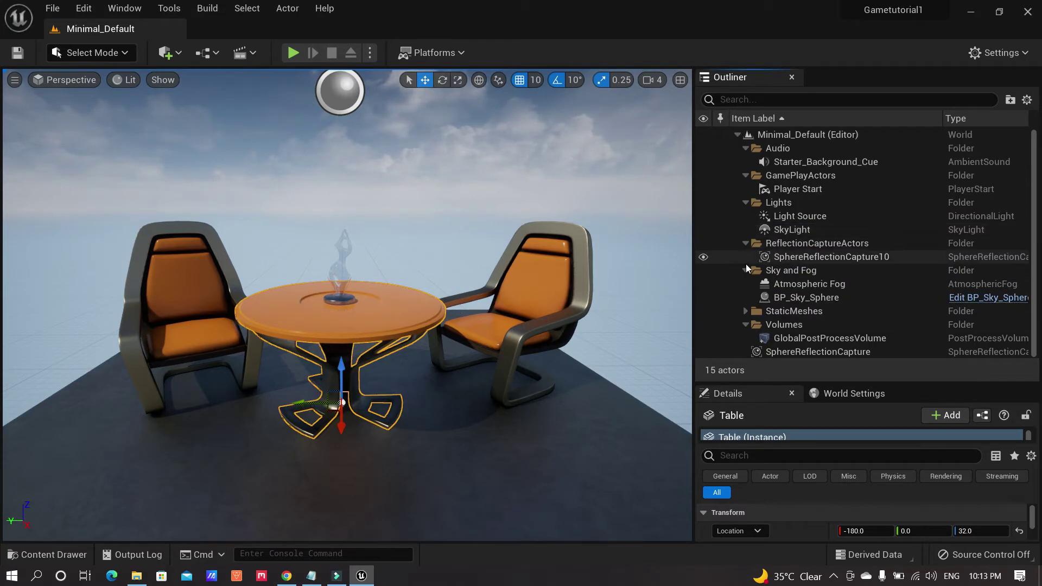
pyautogui.click(746, 244)
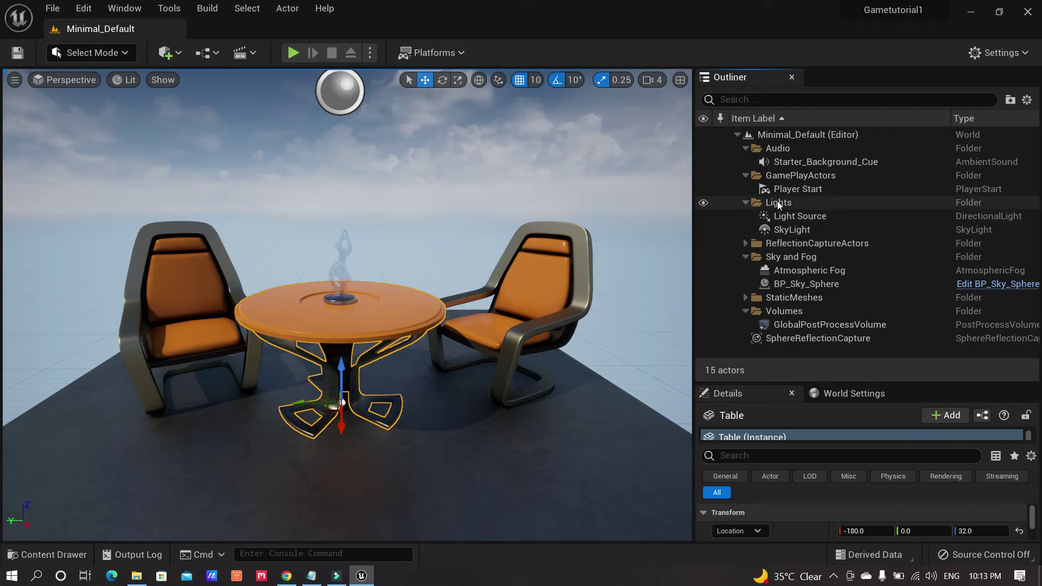
pyautogui.click(344, 111)
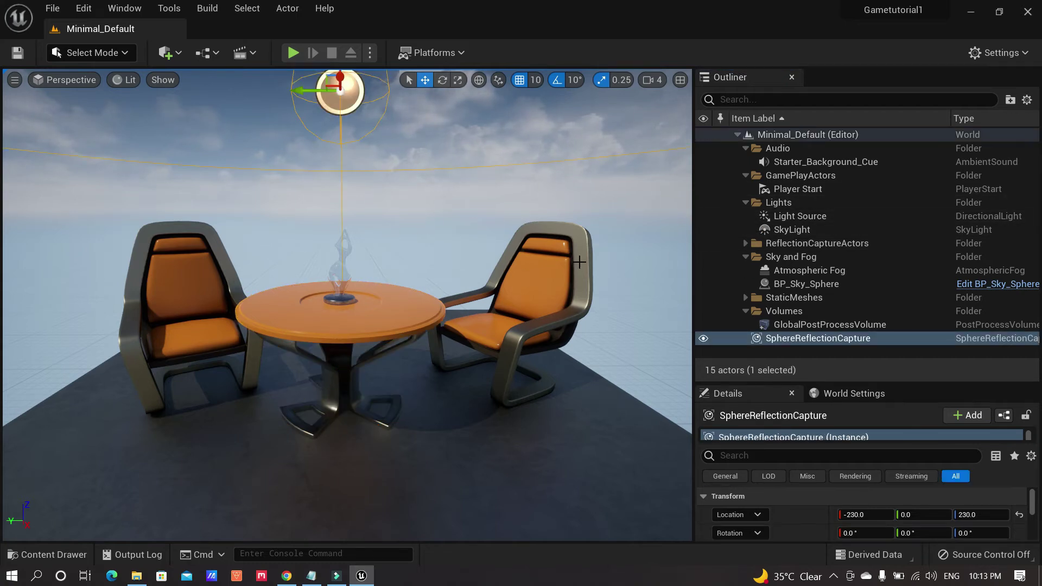
pyautogui.click(745, 148)
pyautogui.click(746, 163)
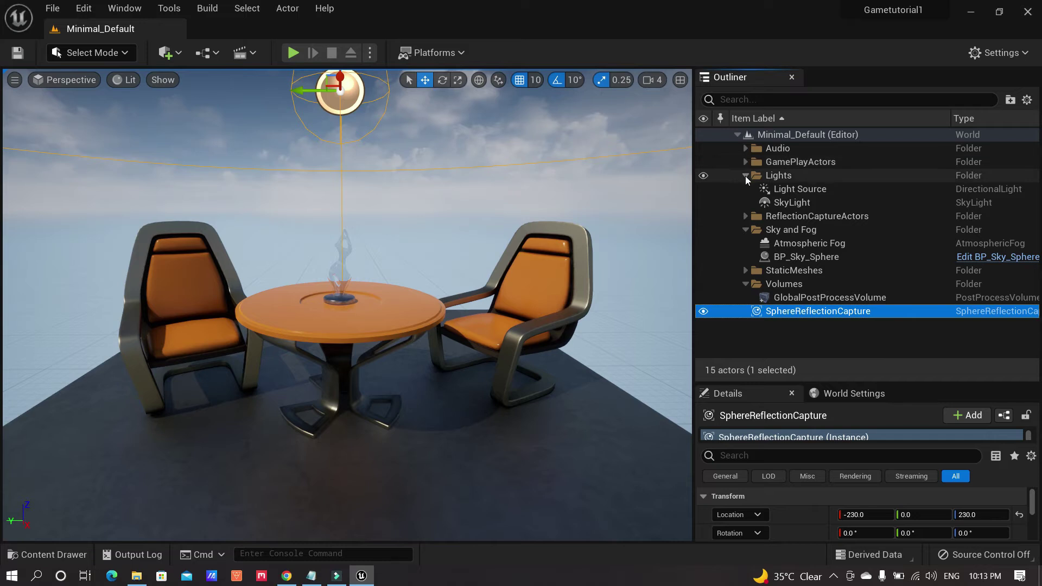
pyautogui.click(745, 175)
pyautogui.click(745, 203)
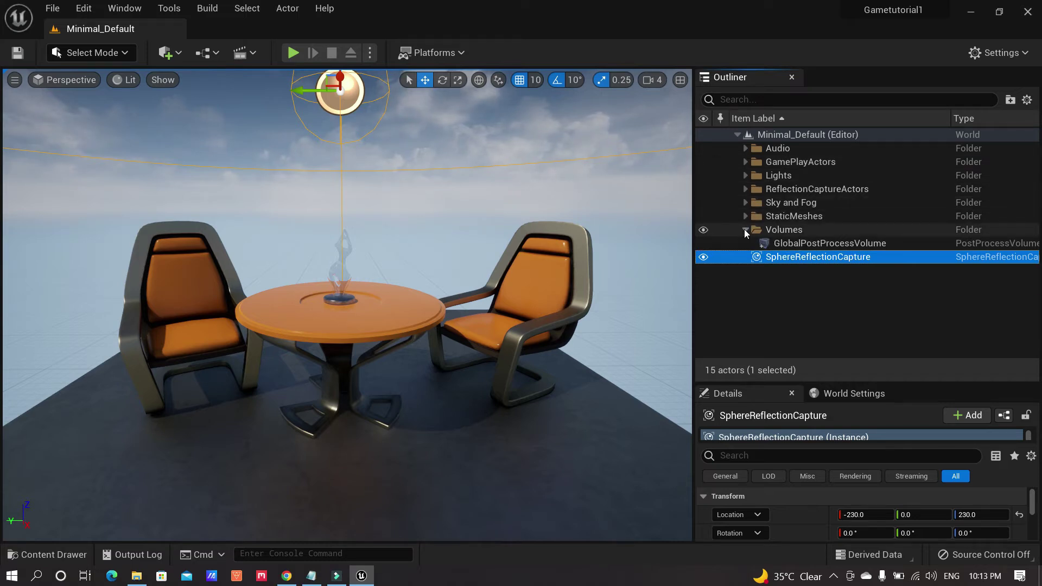
pyautogui.click(745, 230)
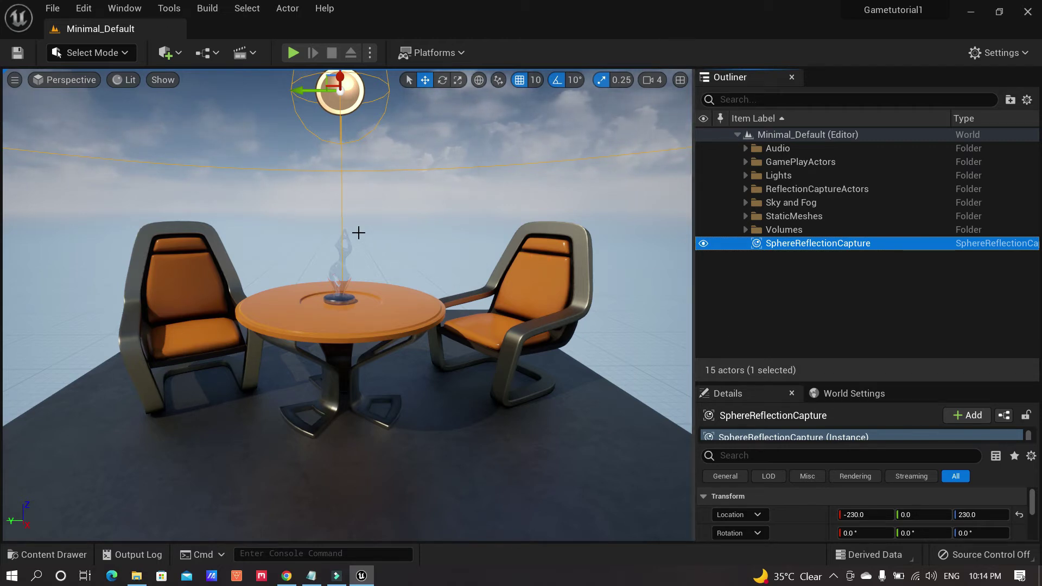
# - Select the chair left of the table and enlarge the Details area to show its transform properties
pyautogui.click(182, 278)
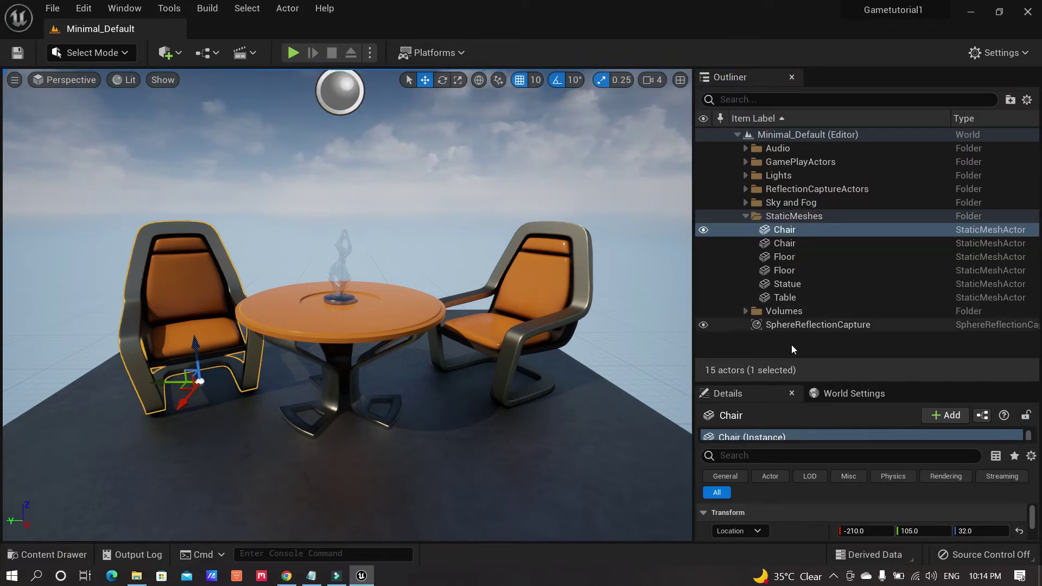
pyautogui.moveTo(814, 383); pyautogui.dragTo(760, 191)
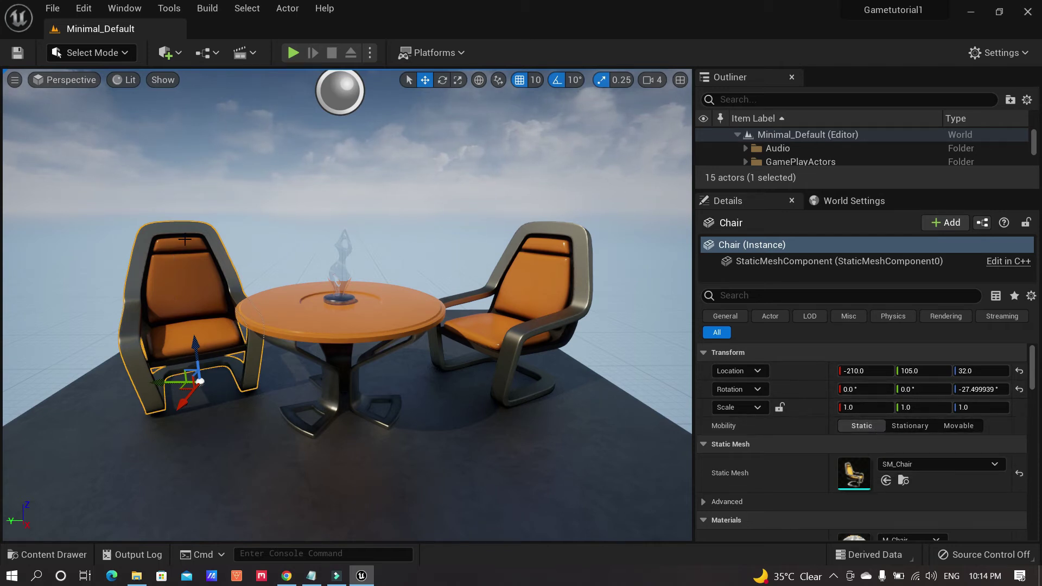
# - Set the selected chair's X scale to 2 and focus the view on it to inspect the stretch
pyautogui.click(863, 409)
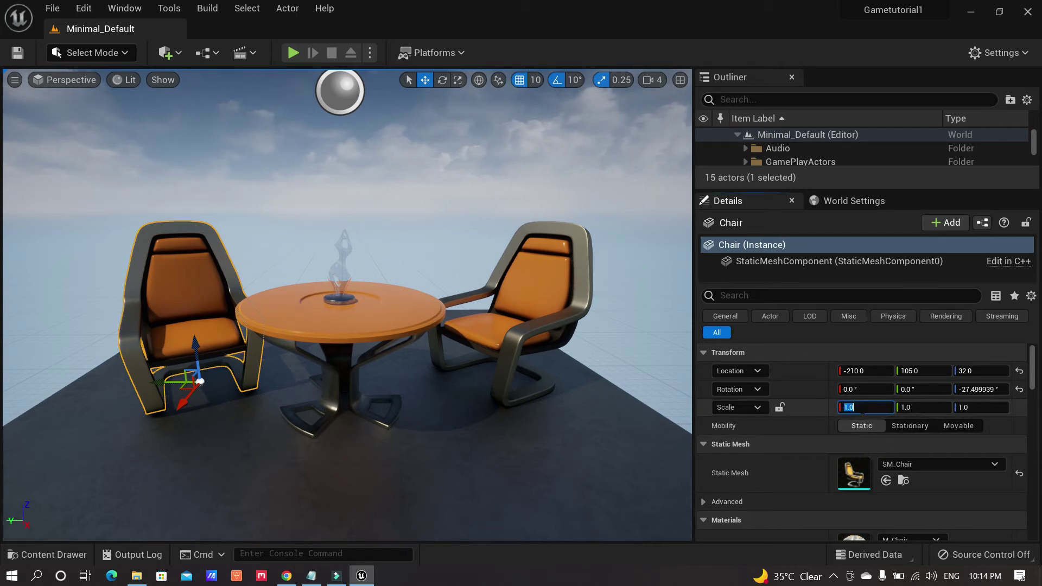
pyautogui.write('2')
pyautogui.press('Return')
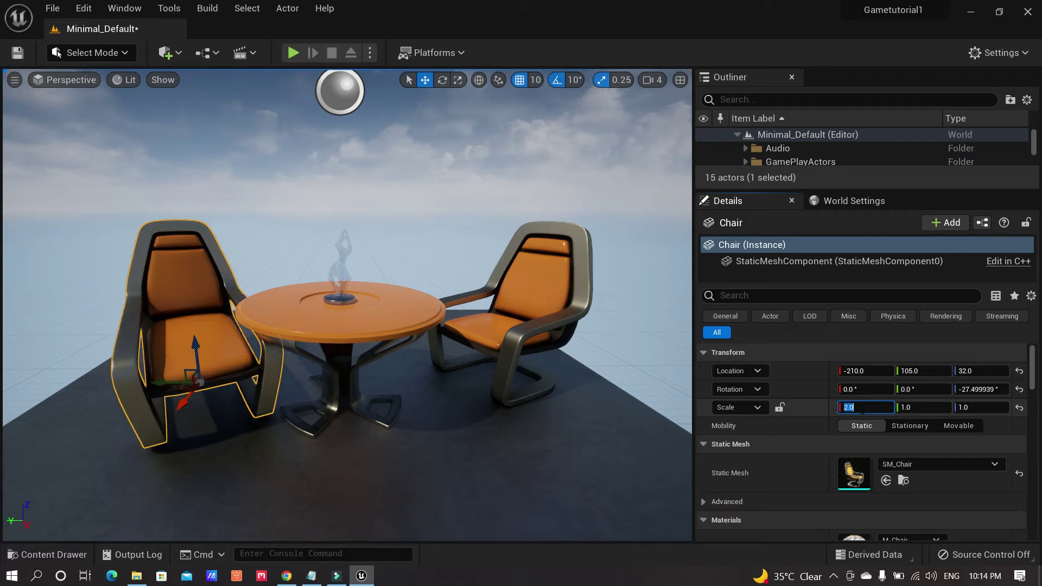
pyautogui.moveTo(275, 408); pyautogui.dragTo(320, 377)
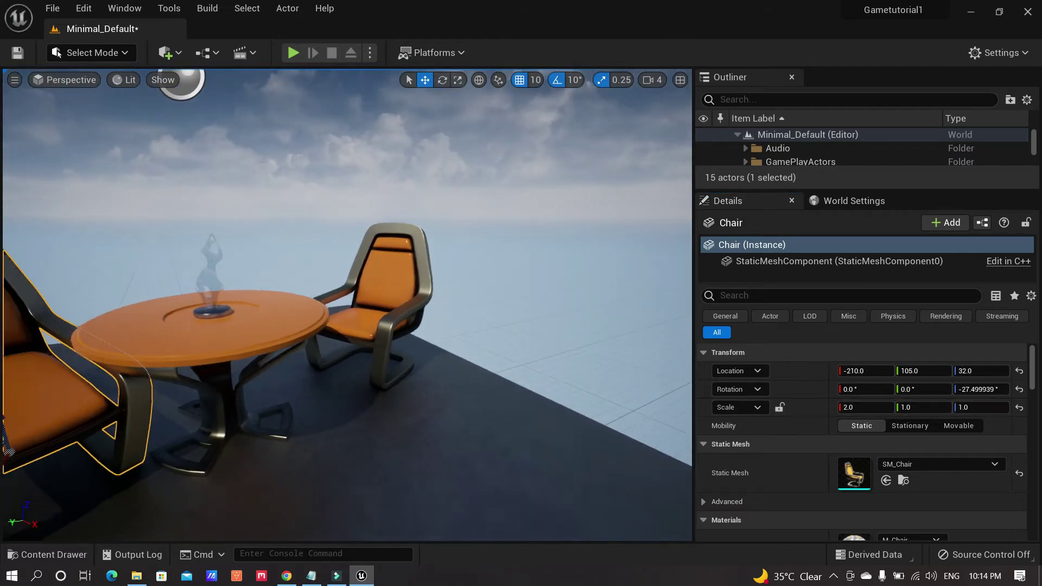
pyautogui.press('f')
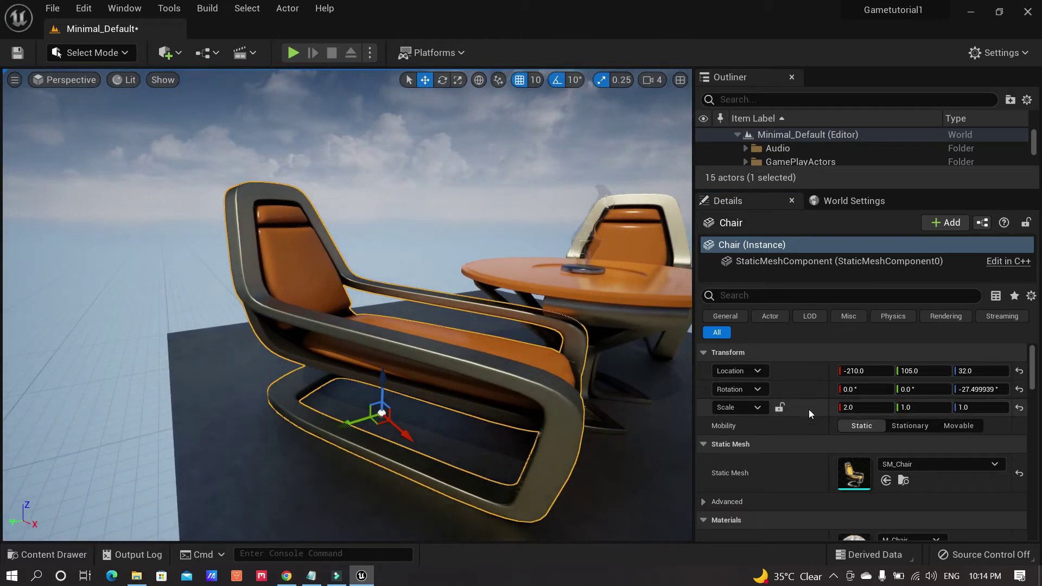
# - Restore the selected chair's X scale to 1
pyautogui.click(867, 407)
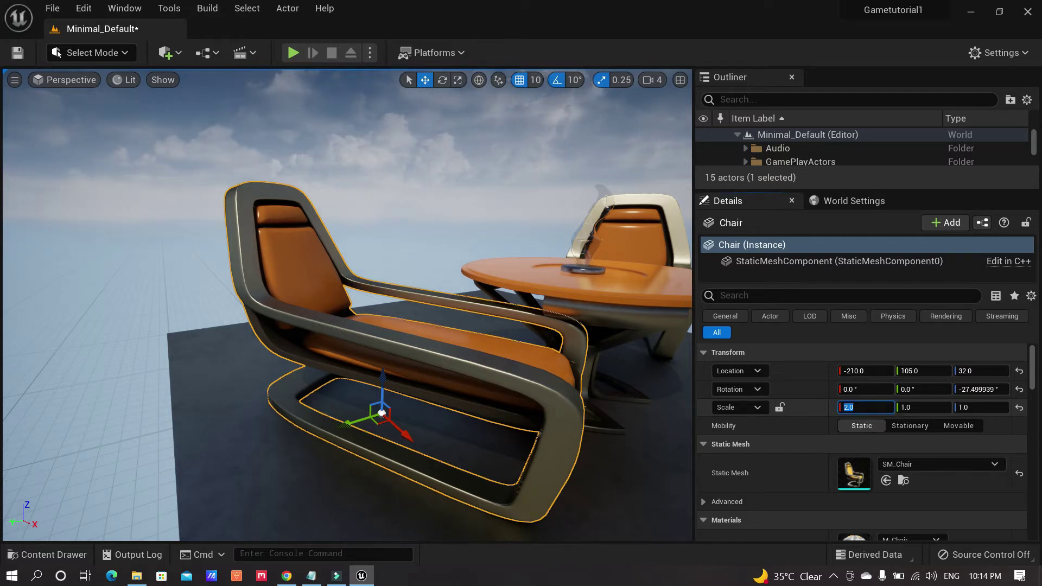
pyautogui.write('0')
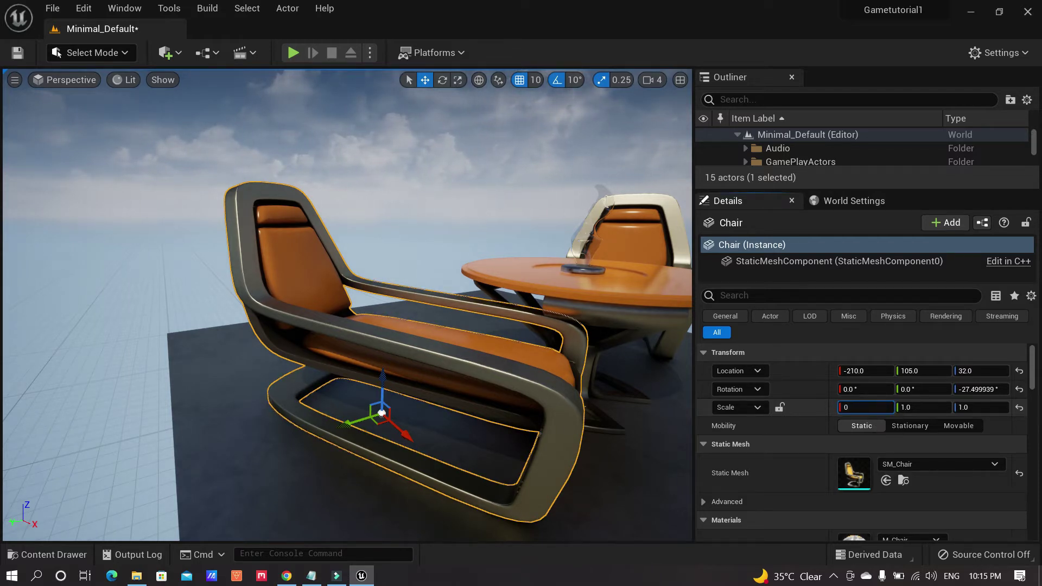
pyautogui.write('1')
pyautogui.press('Return')
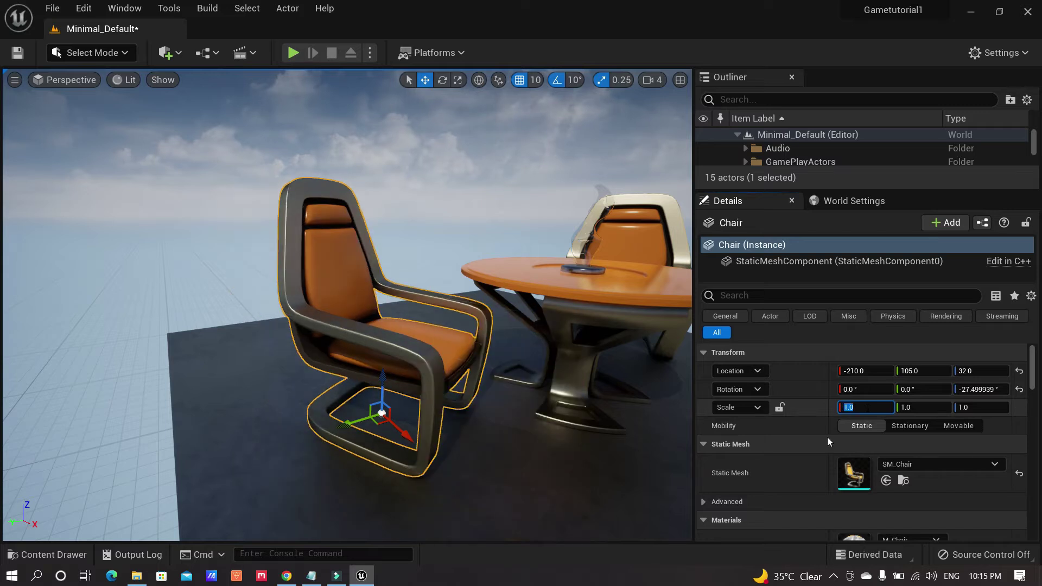
# - Look through the selected chair's Transform, Static Mesh, Materials, Physics and Collision properties in the Details panel
pyautogui.scroll(-4, 803, 477)
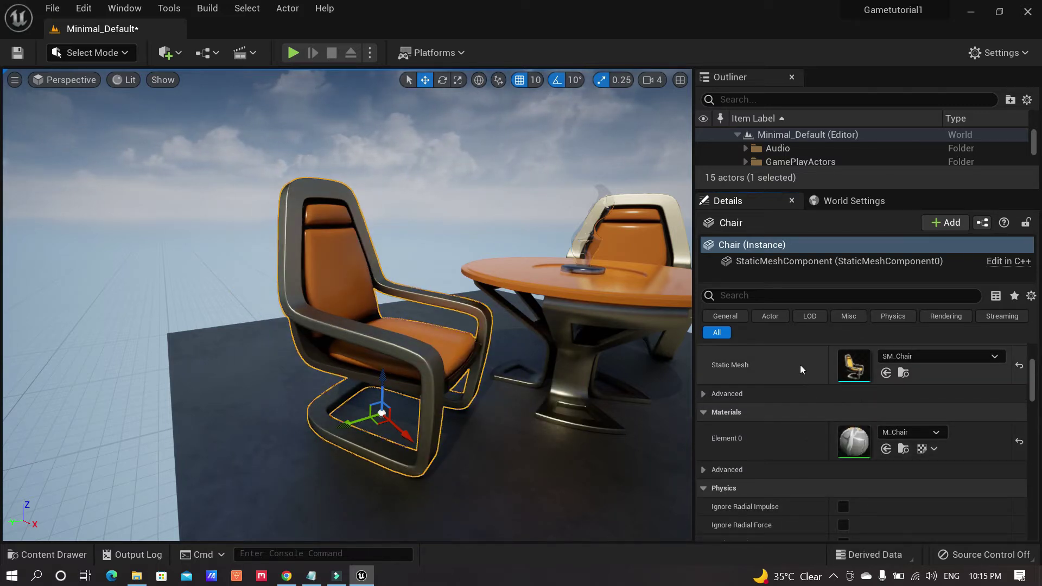
pyautogui.scroll(2, 800, 365)
pyautogui.click(866, 364)
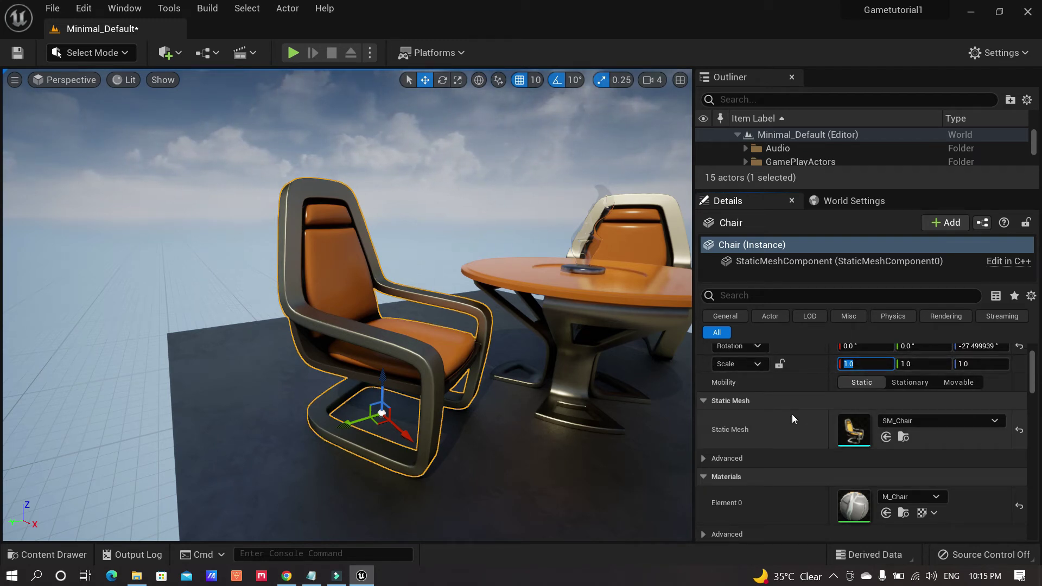
pyautogui.scroll(-3, 792, 414)
pyautogui.scroll(-6, 795, 420)
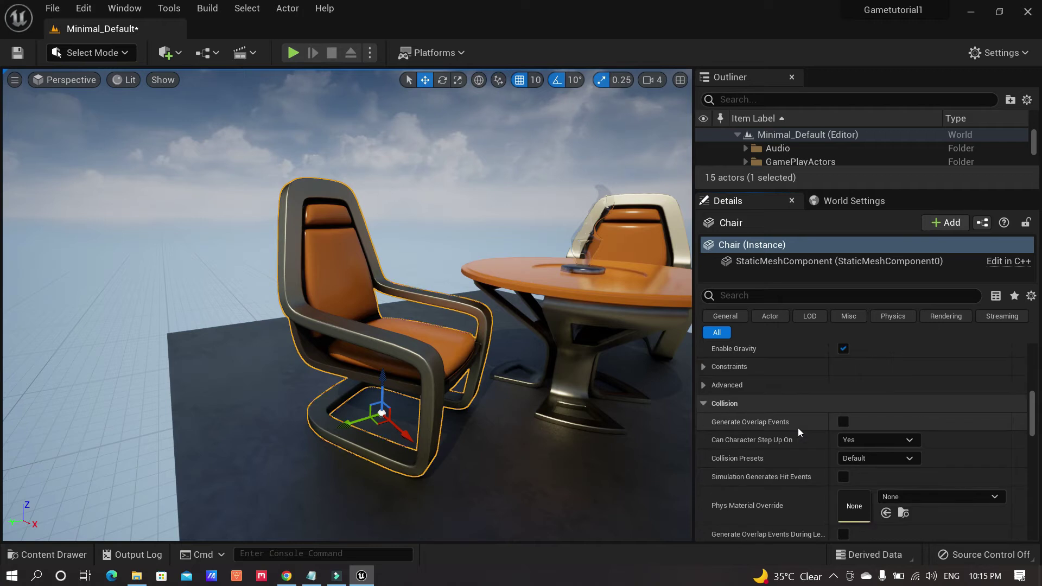
pyautogui.scroll(9, 798, 428)
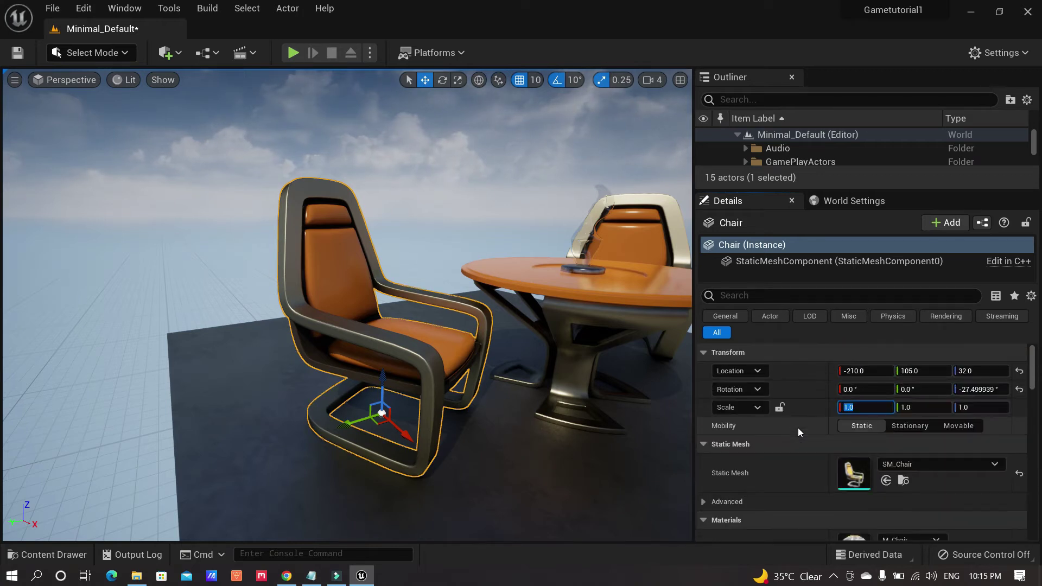
pyautogui.click(308, 240)
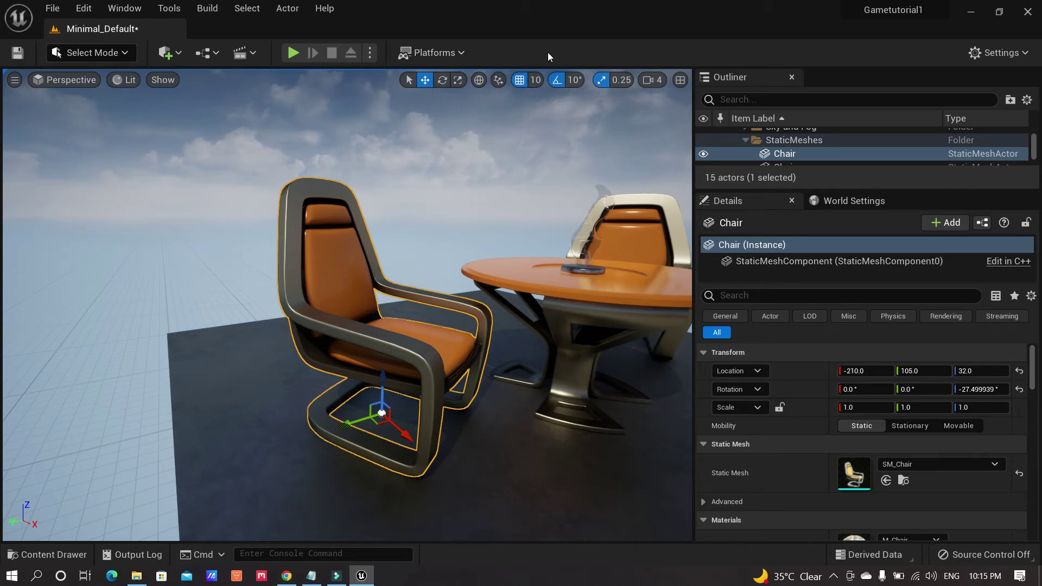
# - Switch the editor to Landscape mode and on to Foliage mode to view the tools of each
pyautogui.click(128, 55)
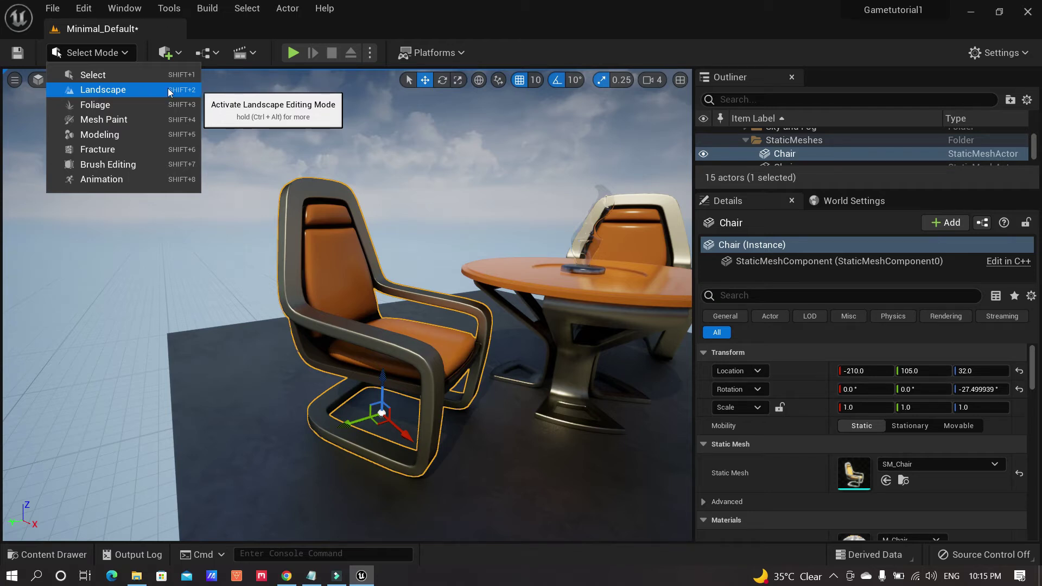
pyautogui.press('Escape')
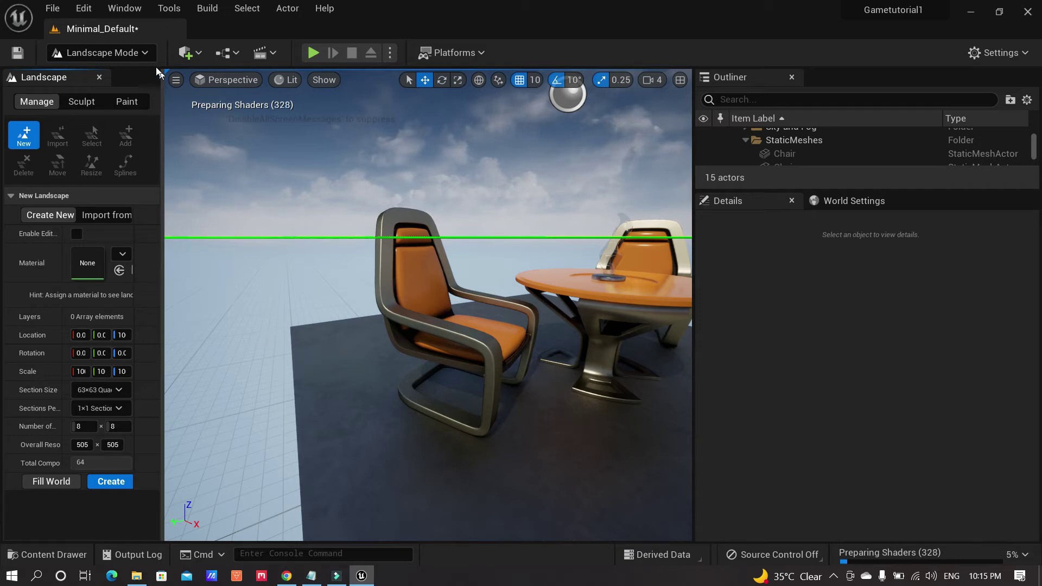
pyautogui.click(145, 53)
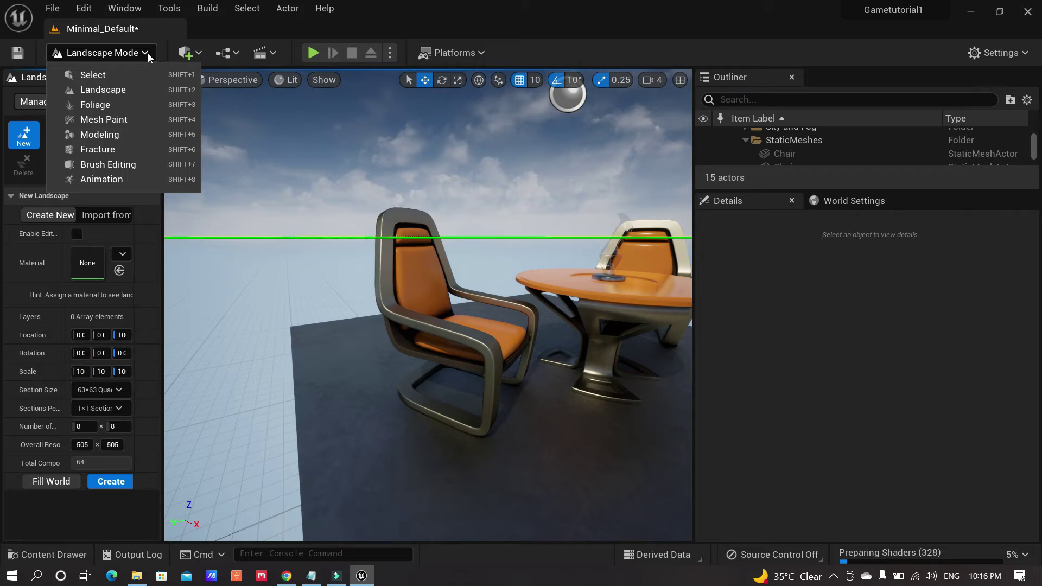
pyautogui.click(128, 107)
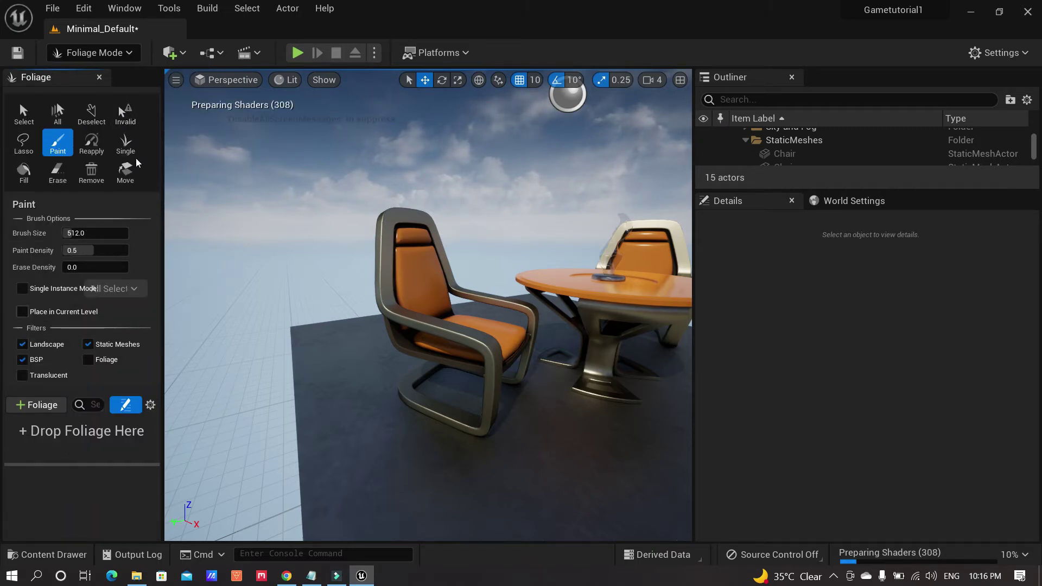
pyautogui.click(130, 54)
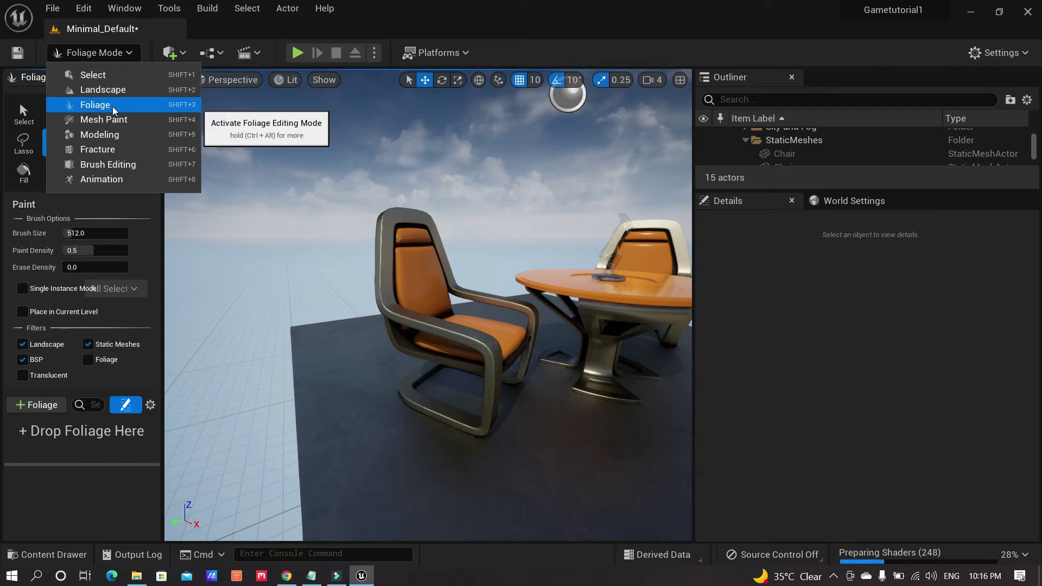
pyautogui.click(356, 34)
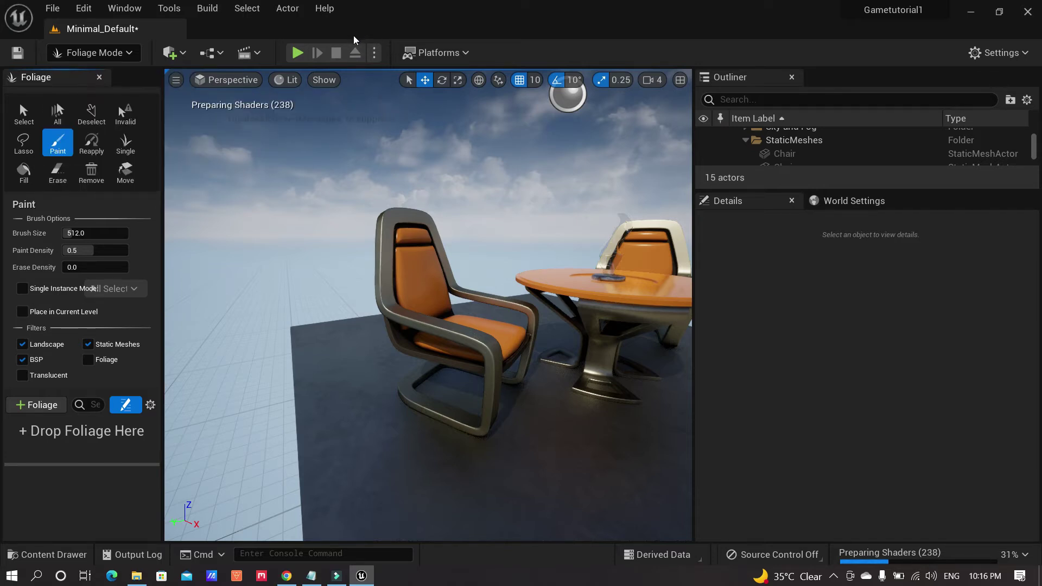
# - Return the editor to Select mode and widen the viewport by narrowing the Outliner and Details area
pyautogui.click(130, 54)
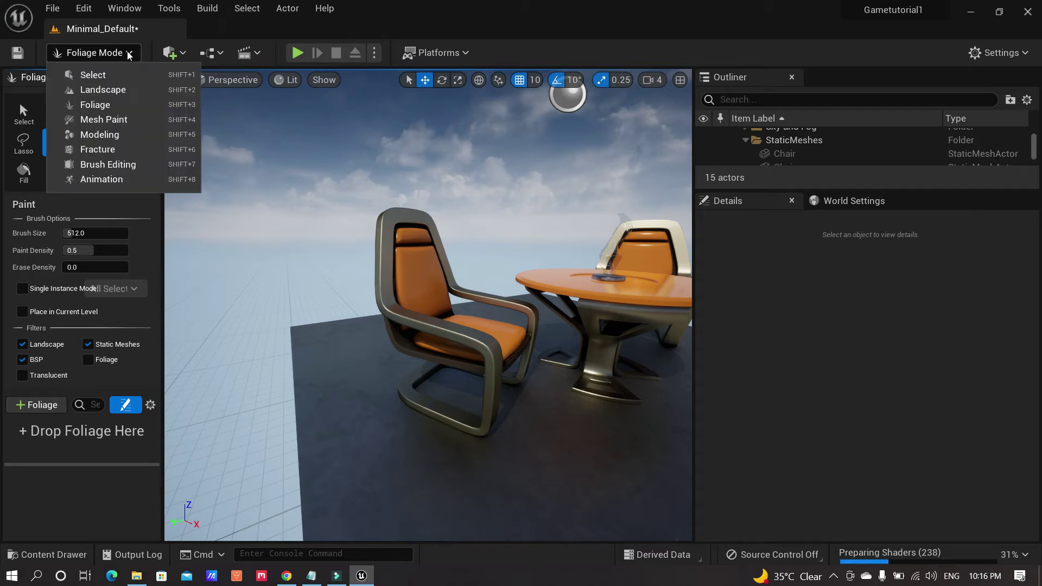
pyautogui.click(132, 75)
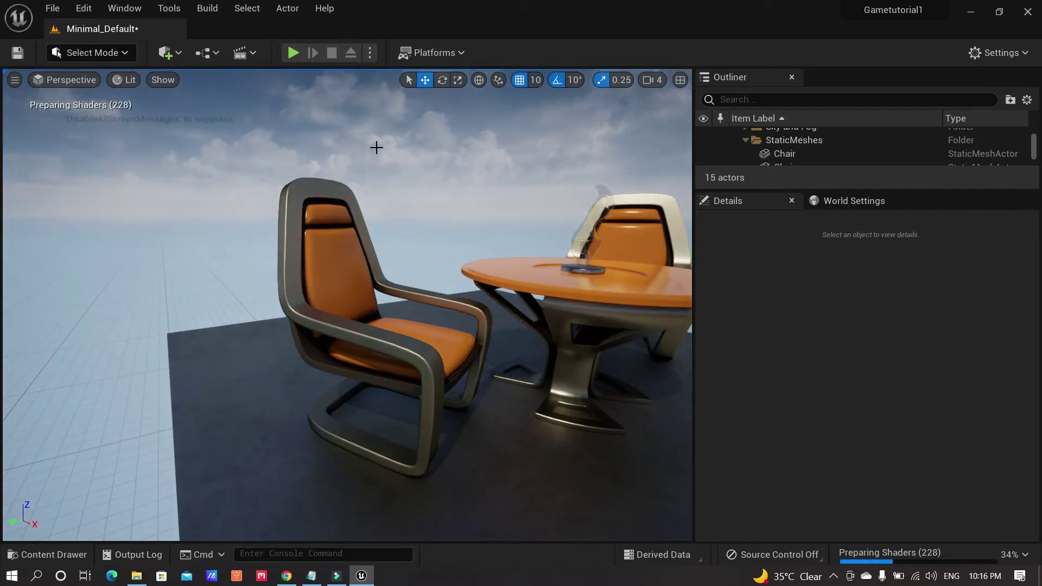
pyautogui.moveTo(448, 147); pyautogui.dragTo(421, 143, button='right')
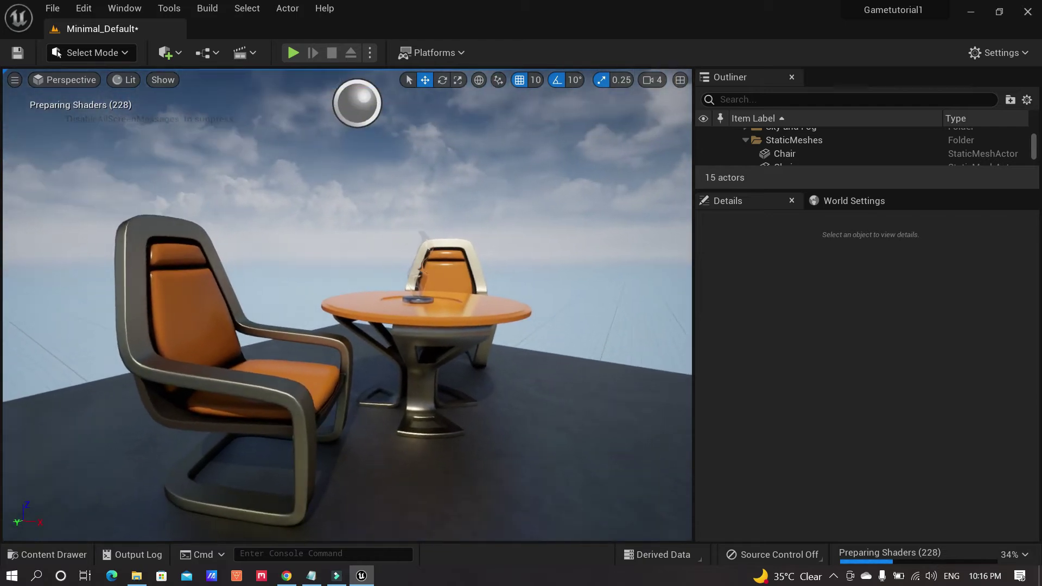
pyautogui.moveTo(694, 310); pyautogui.dragTo(814, 311)
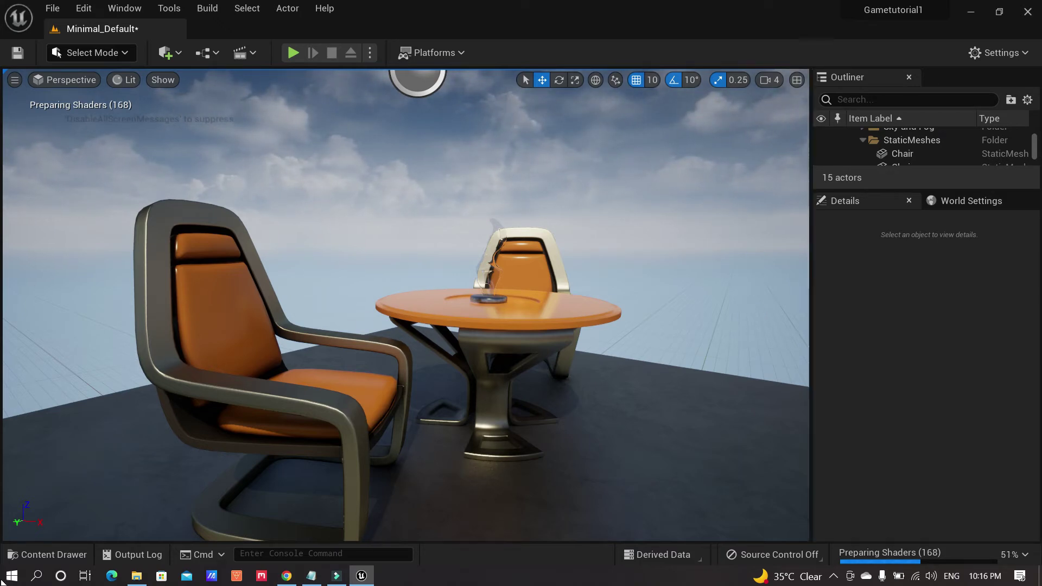
# - Open the Content Drawer, expand the StarterContent folder and display its Architecture assets
pyautogui.click(56, 555)
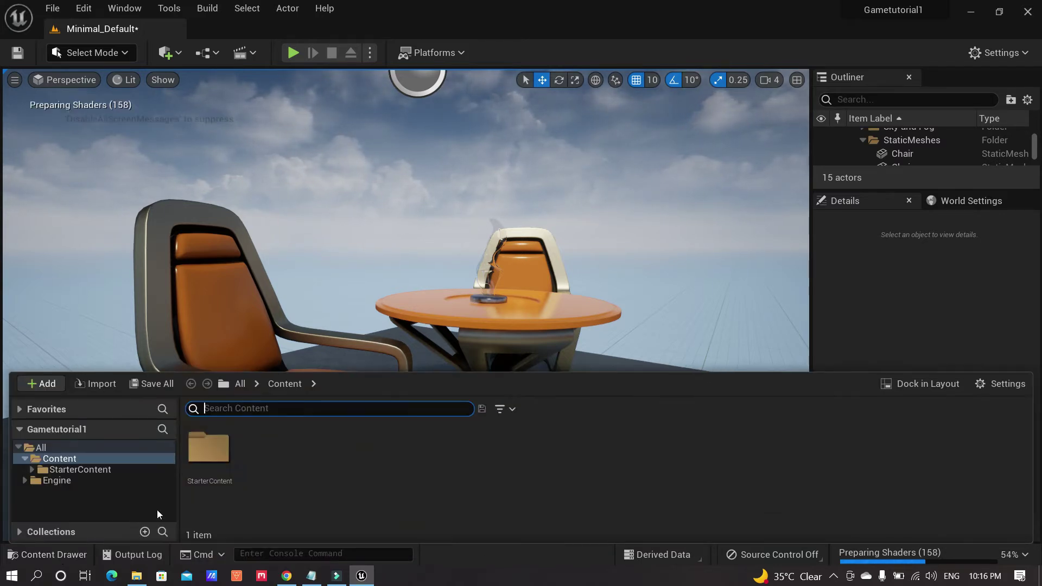
pyautogui.click(33, 469)
pyautogui.moveTo(173, 470); pyautogui.dragTo(172, 477)
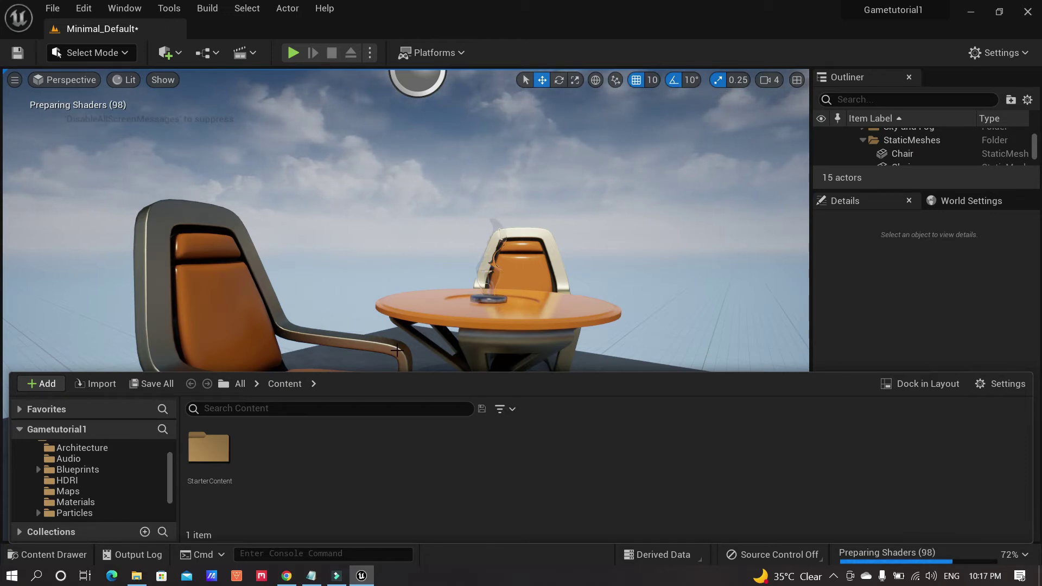
pyautogui.scroll(3, 171, 476)
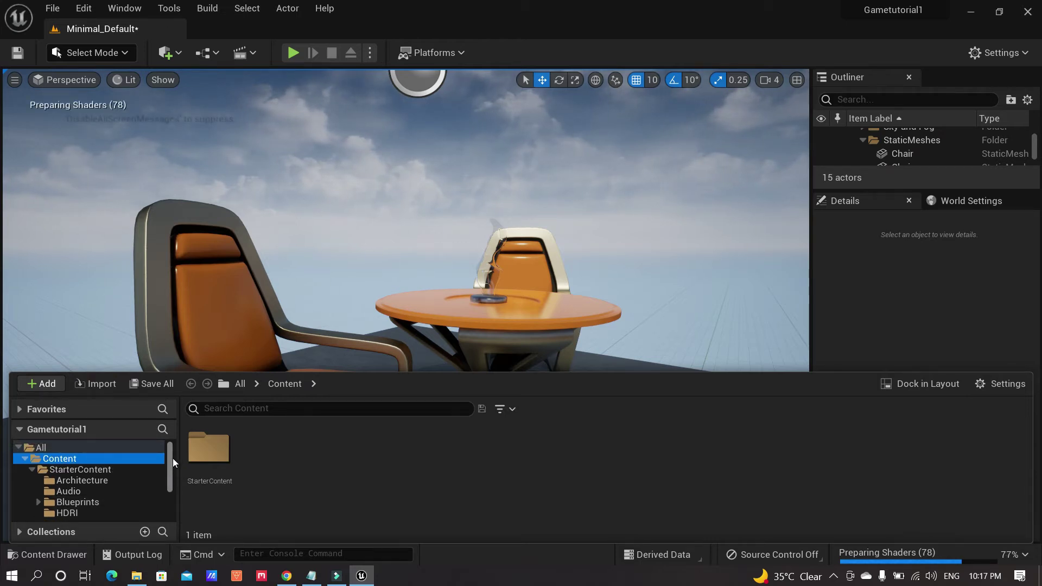
pyautogui.click(86, 470)
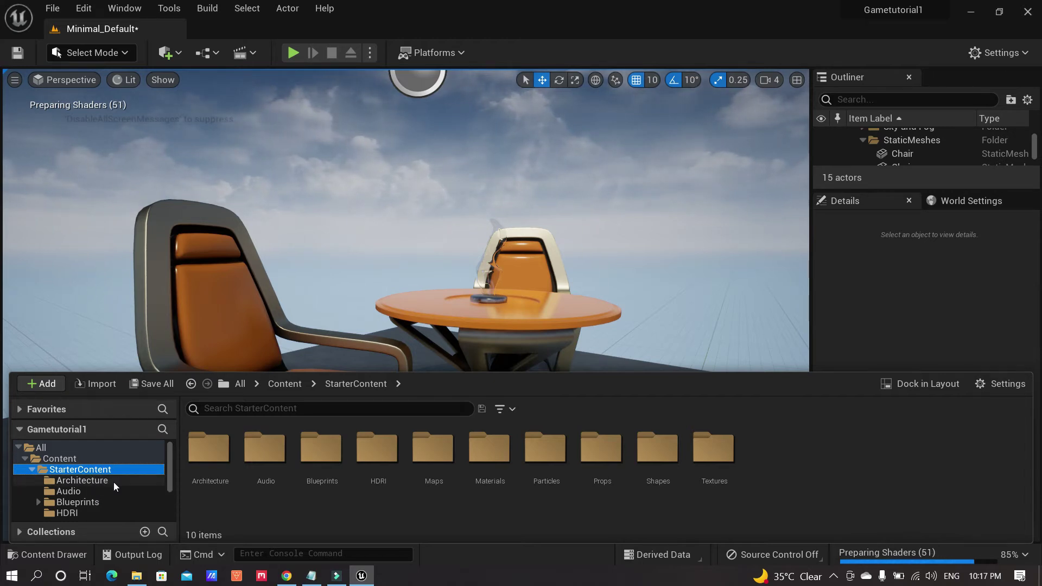
pyautogui.click(97, 480)
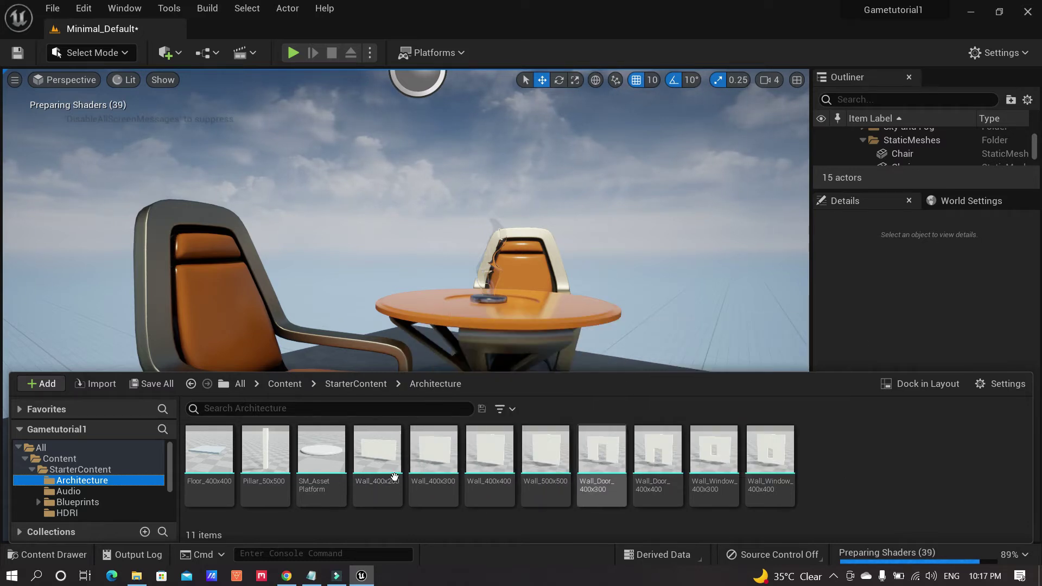
# - Browse the Audio, Blueprints, HDRI, Maps and Materials folders inside StarterContent to examine their assets
pyautogui.scroll(-1, 168, 476)
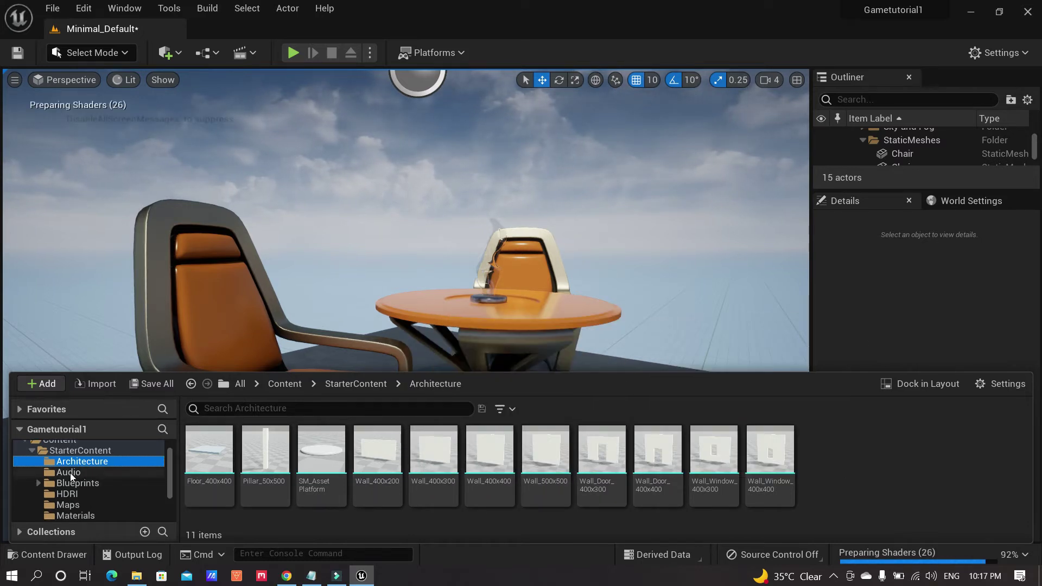
pyautogui.click(70, 474)
pyautogui.click(87, 483)
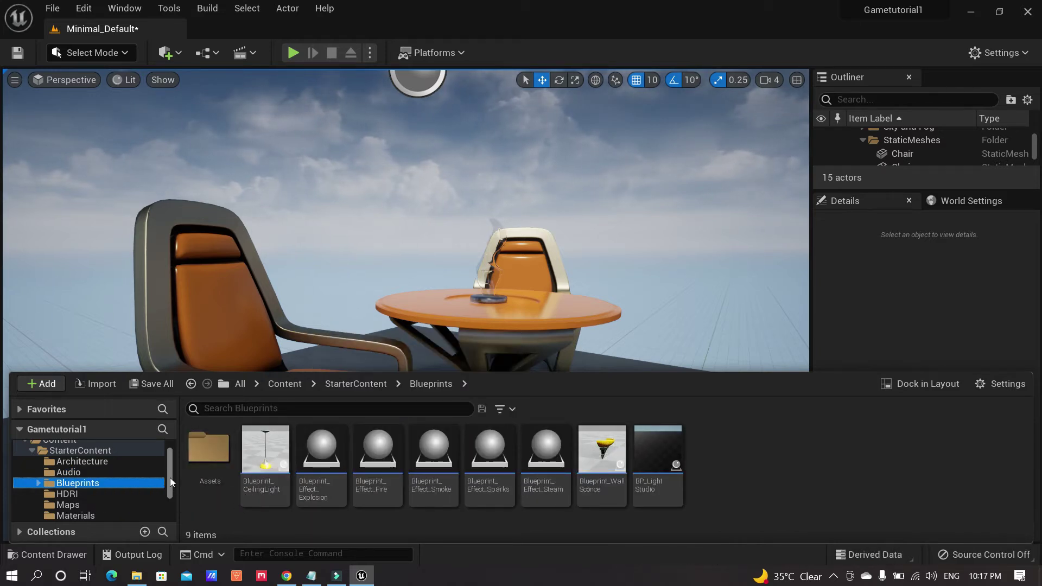
pyautogui.moveTo(171, 477); pyautogui.dragTo(168, 488)
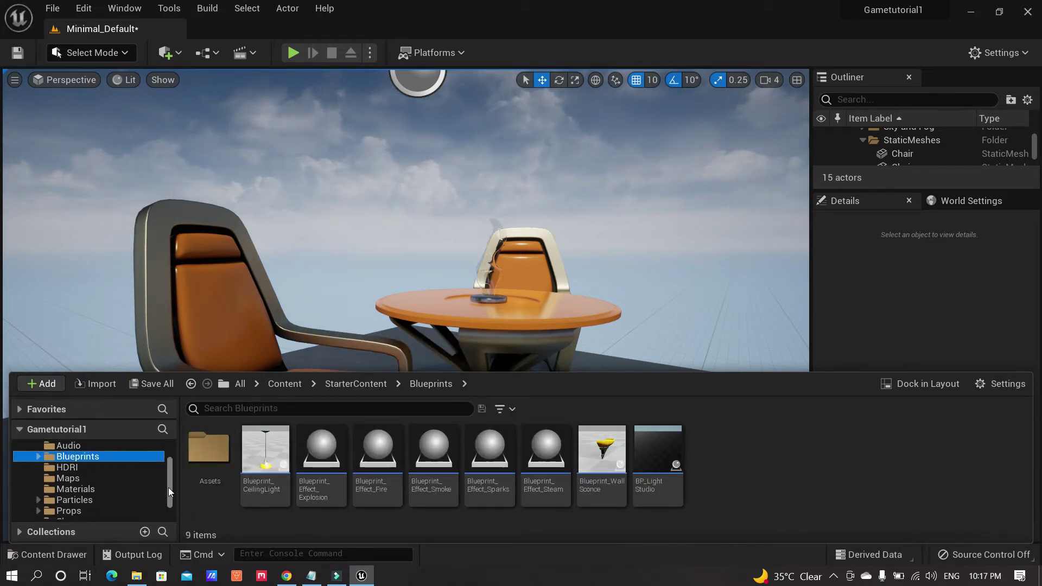
pyautogui.click(79, 469)
pyautogui.click(84, 478)
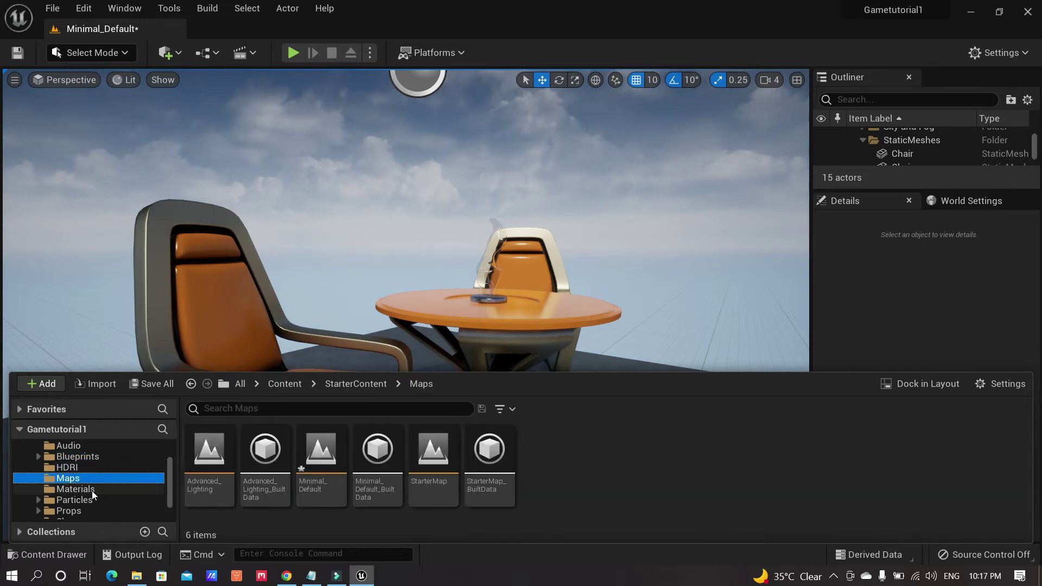
pyautogui.click(132, 490)
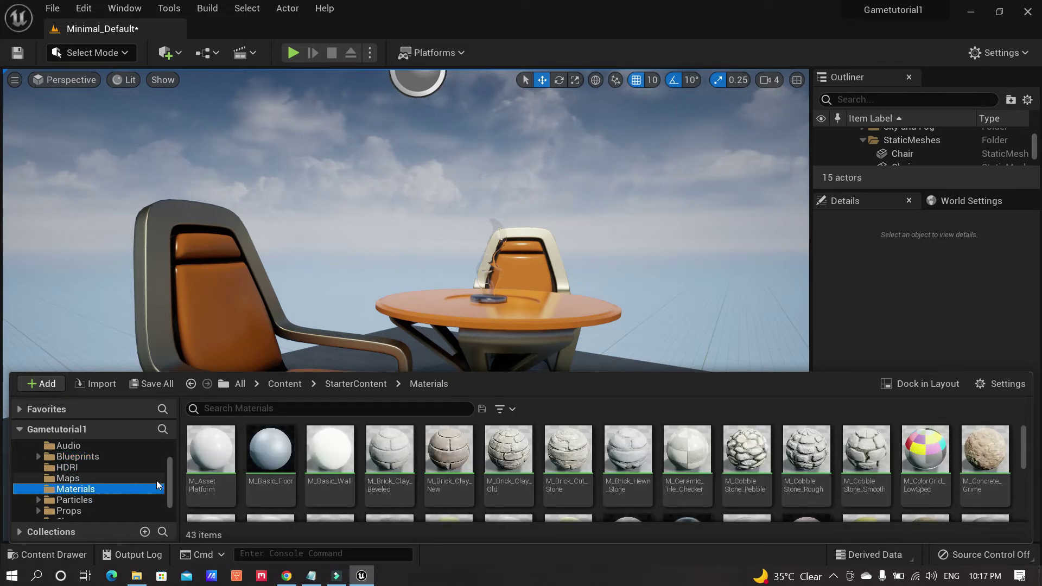
pyautogui.moveTo(169, 488); pyautogui.dragTo(168, 500)
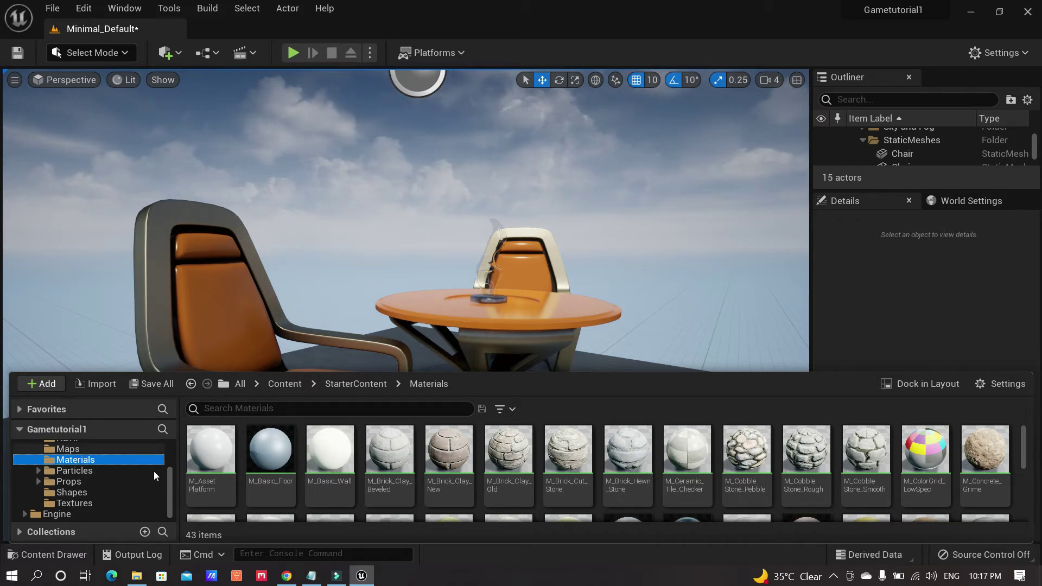
pyautogui.moveTo(172, 494); pyautogui.dragTo(171, 458)
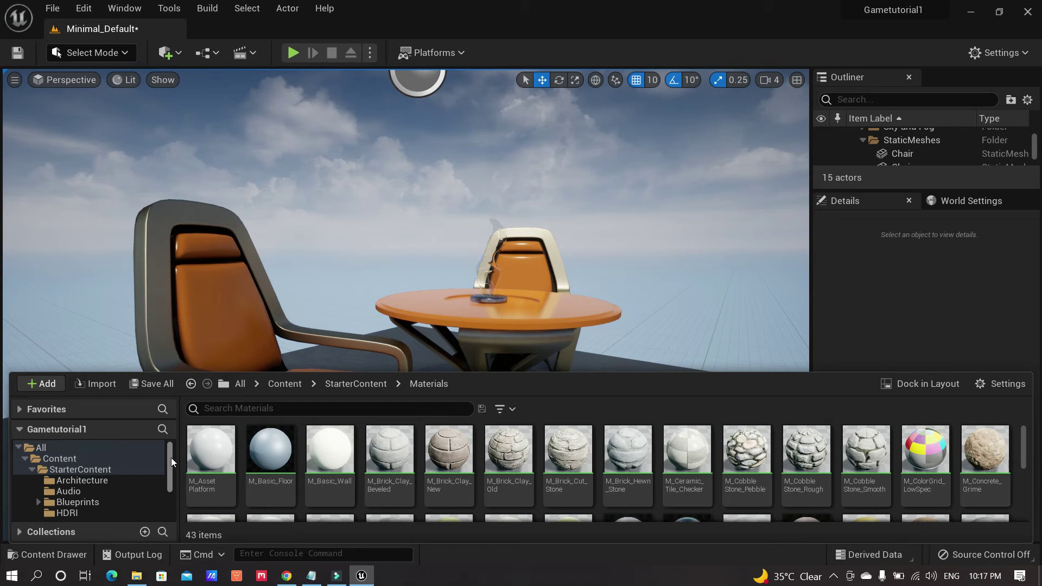
# - Collapse StarterContent, create a folder named TutorialGameDevelopment inside Content, and close the Content Drawer by selecting the sky in the viewport
pyautogui.click(31, 468)
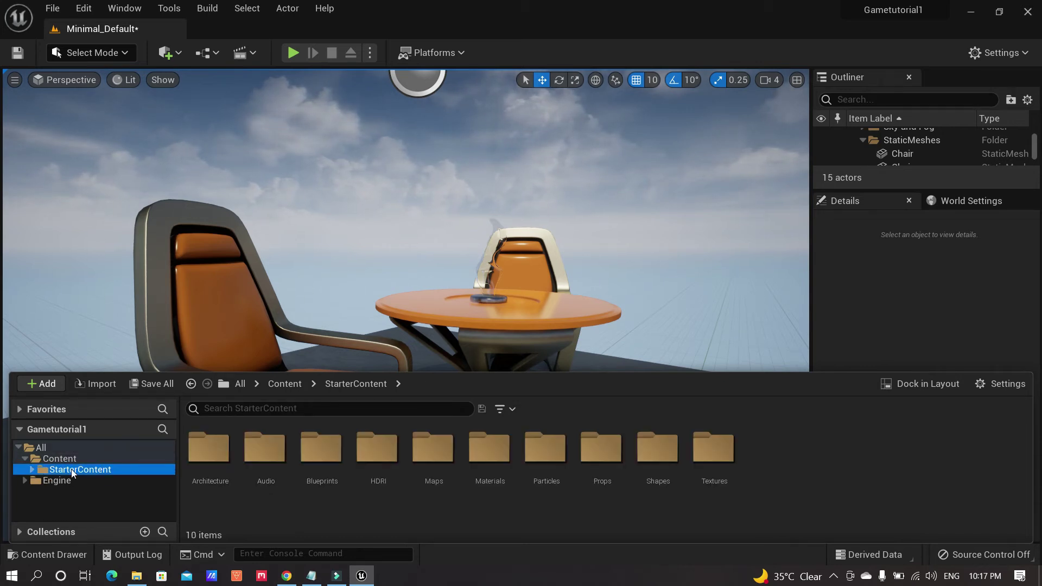
pyautogui.click(120, 459)
pyautogui.rightClick(121, 458)
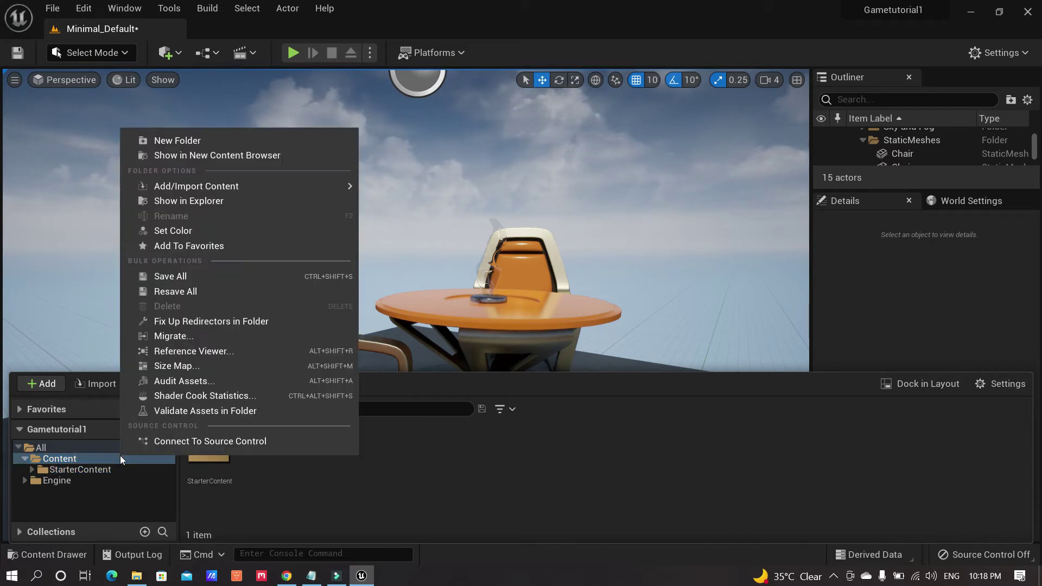
pyautogui.click(292, 141)
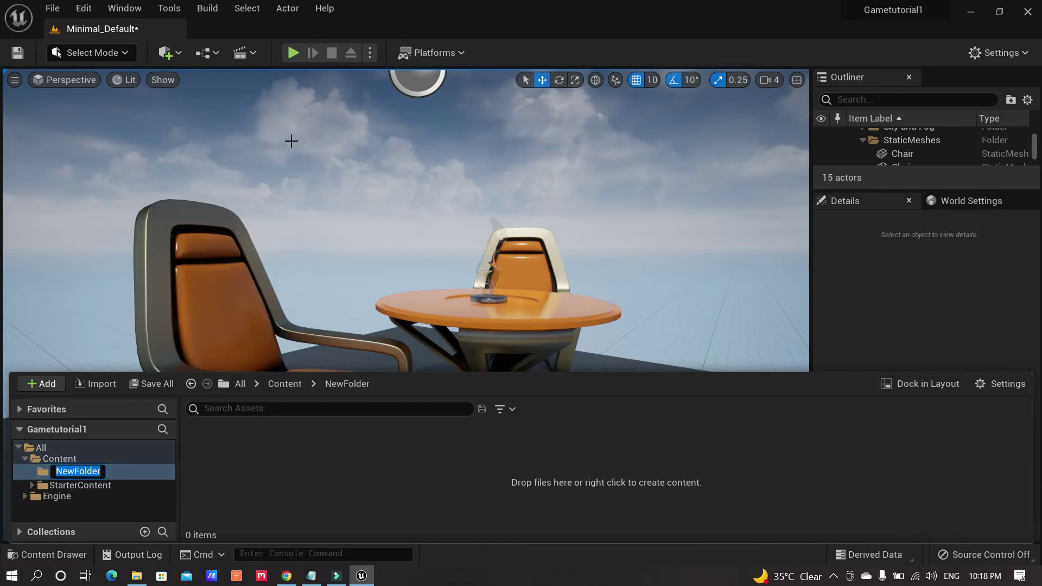
pyautogui.write('Tuto')
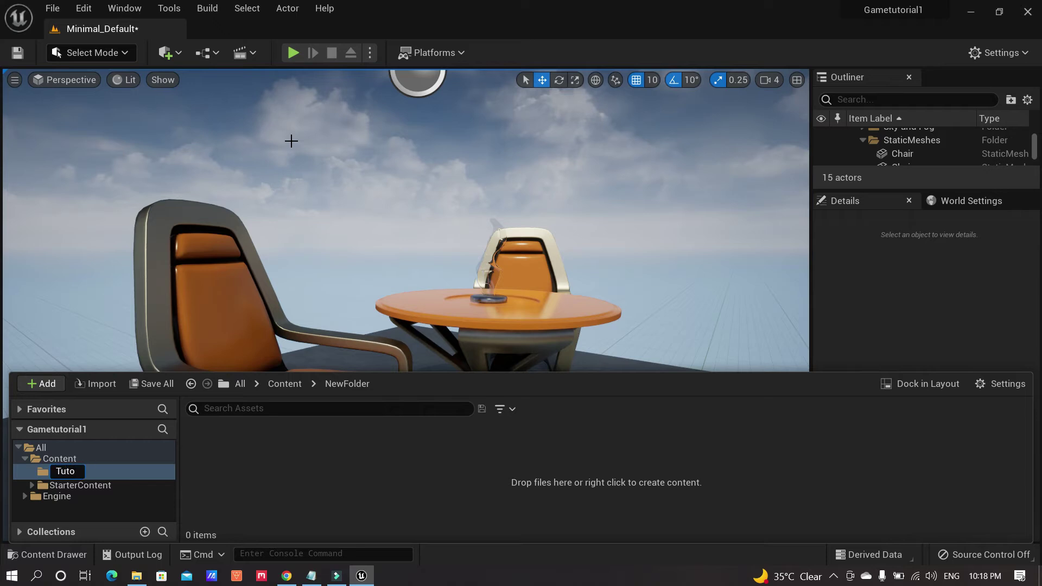
pyautogui.write('rialGameD')
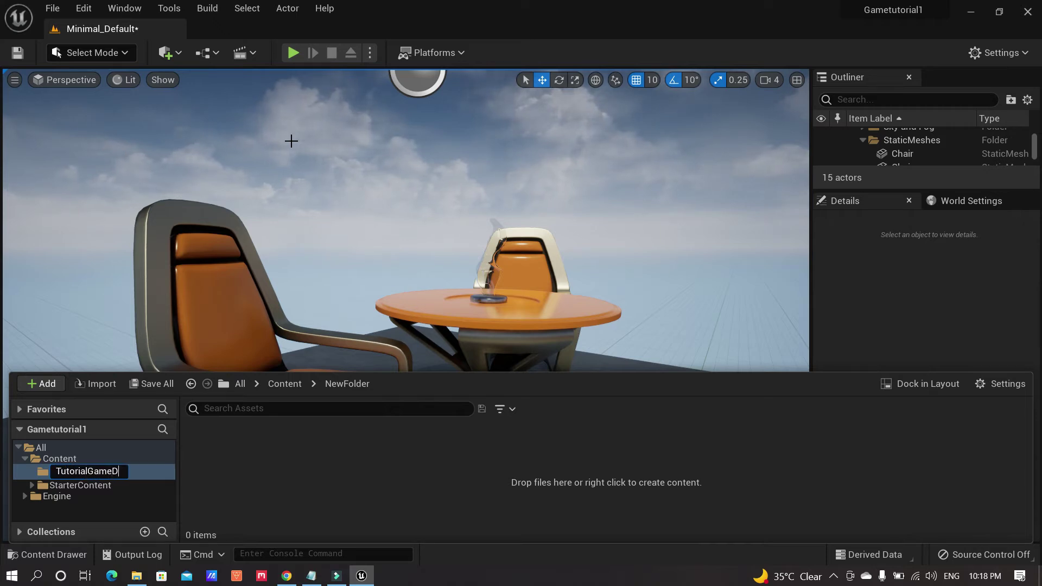
pyautogui.write('evelopment')
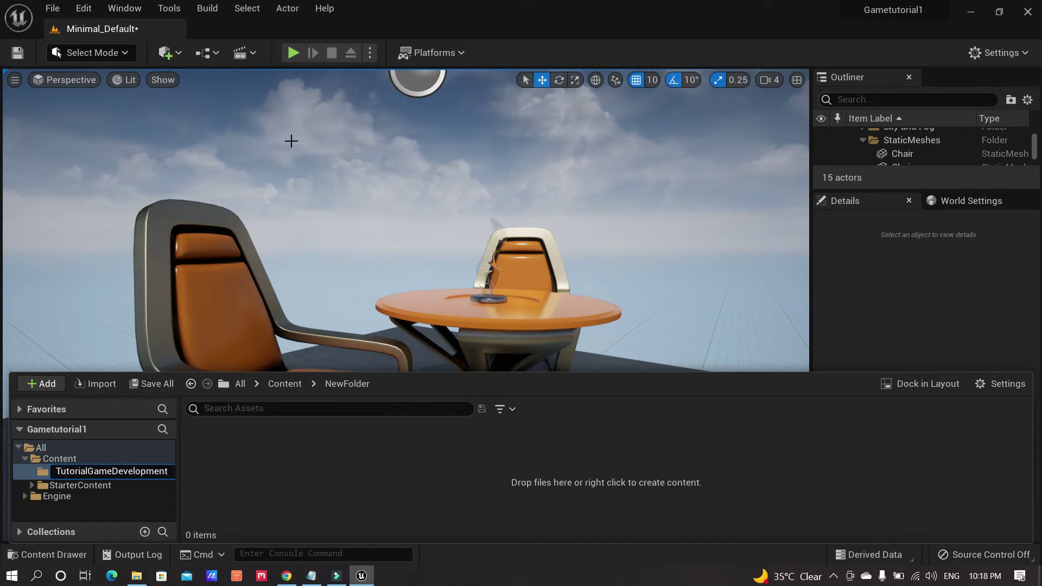
pyautogui.press('Return')
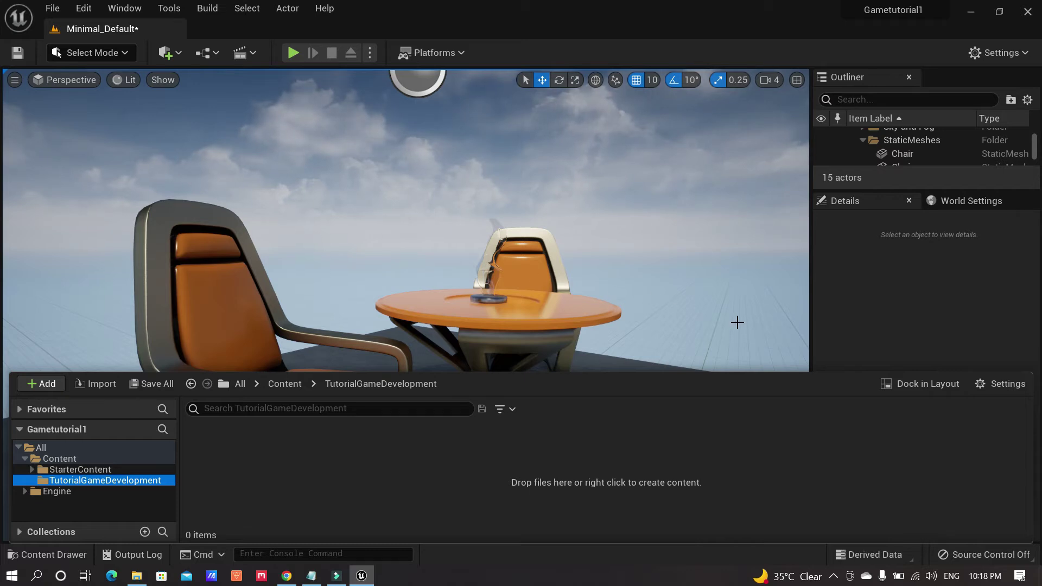
pyautogui.click(671, 261)
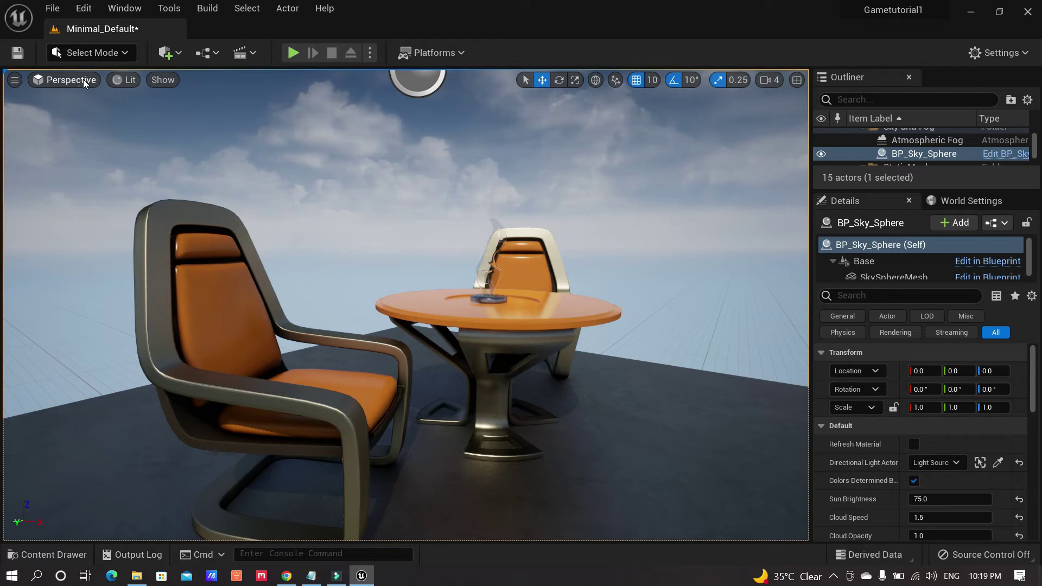
# - Switch the viewport from the perspective camera to the orthographic Top view
pyautogui.moveTo(540, 220); pyautogui.dragTo(537, 247, button='right')
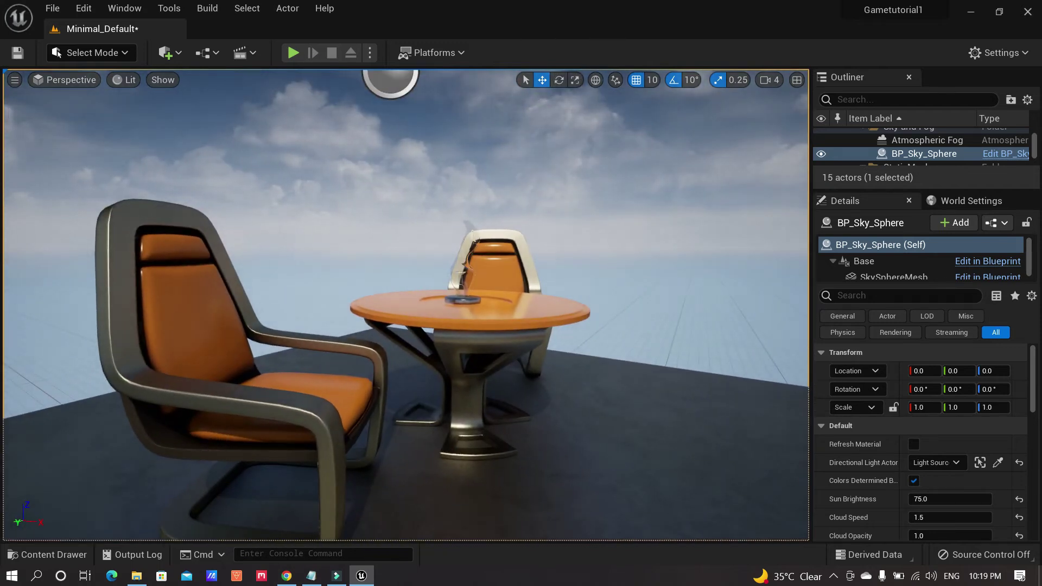
pyautogui.press('w')
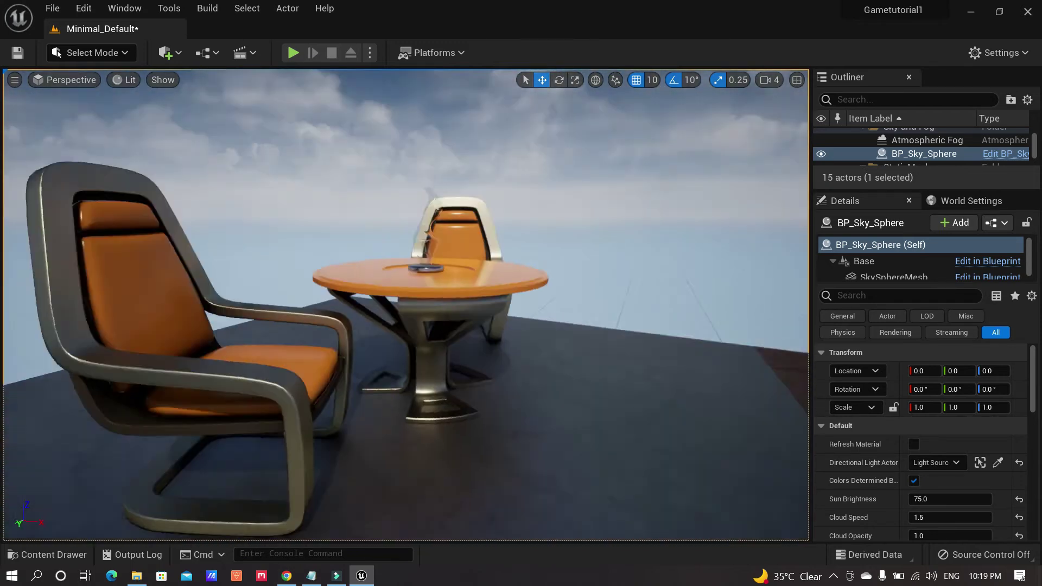
pyautogui.moveTo(535, 259); pyautogui.dragTo(500, 232, button='right')
pyautogui.moveTo(500, 233); pyautogui.dragTo(502, 217, button='middle')
pyautogui.moveTo(503, 229)
pyautogui.mouseDown(button='right')
pyautogui.moveTo(503, 242)
pyautogui.moveTo(555, 250)
pyautogui.moveTo(503, 219)
pyautogui.mouseUp(button='right')
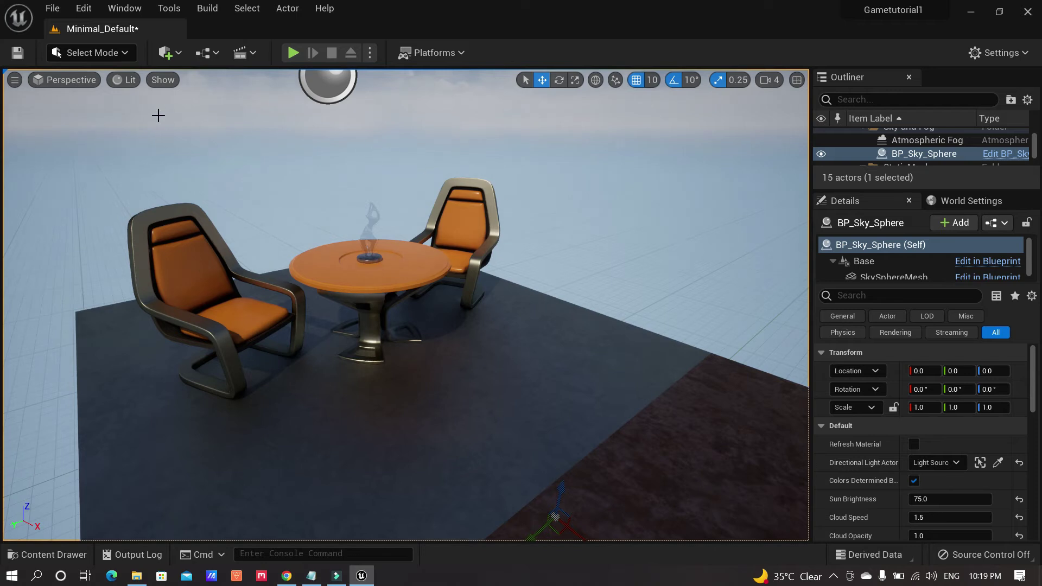
pyautogui.click(72, 82)
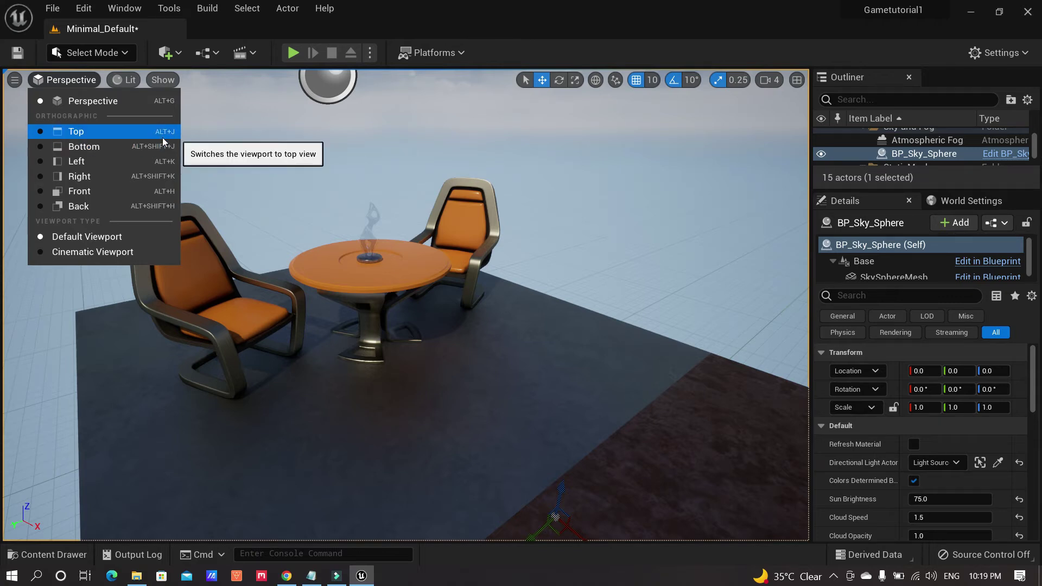
pyautogui.click(132, 133)
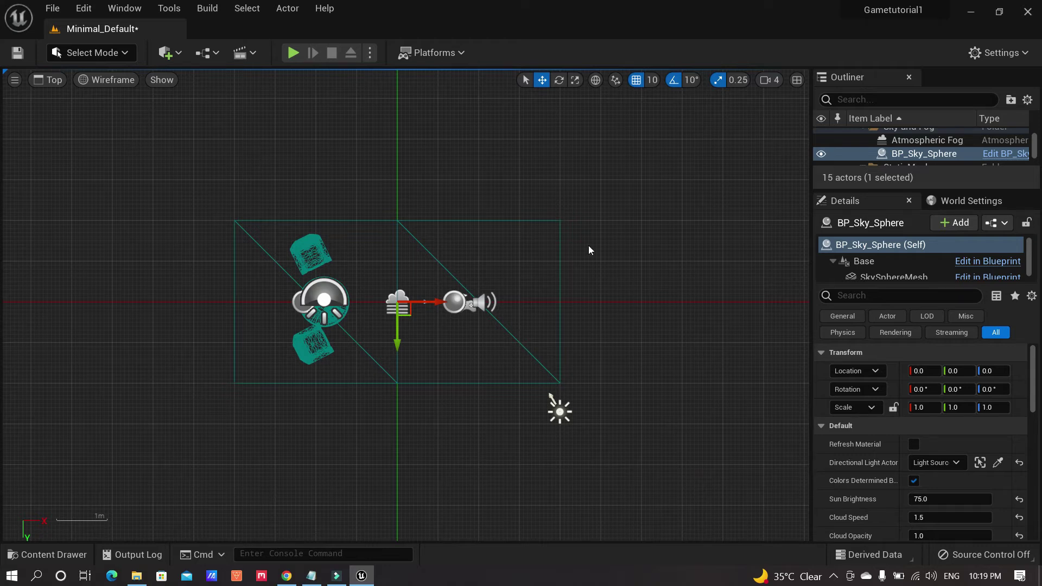
# - Select the two chairs, the table and the sphere reflection capture one after another in the Top view
pyautogui.click(304, 244)
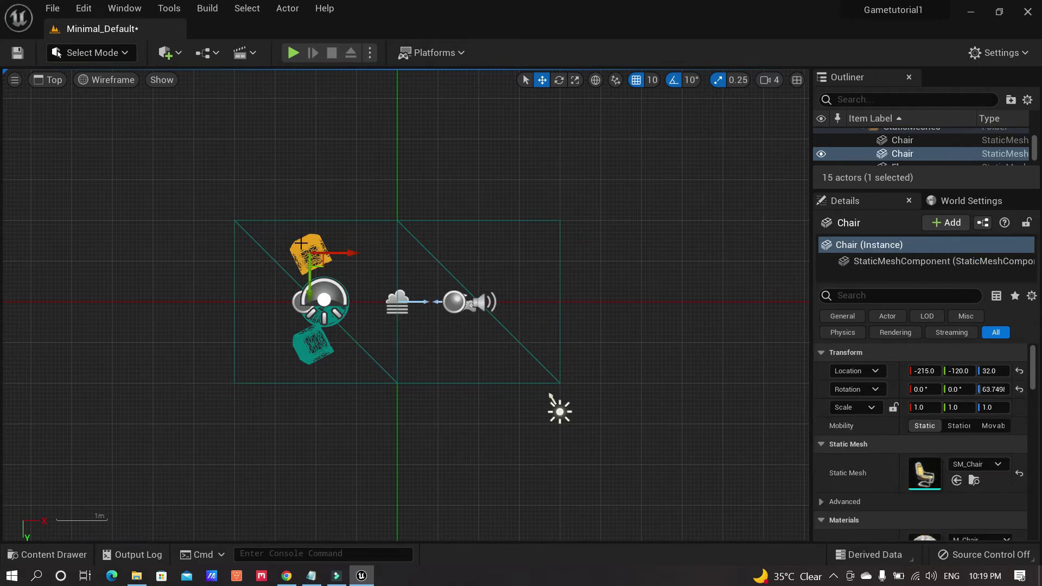
pyautogui.click(319, 345)
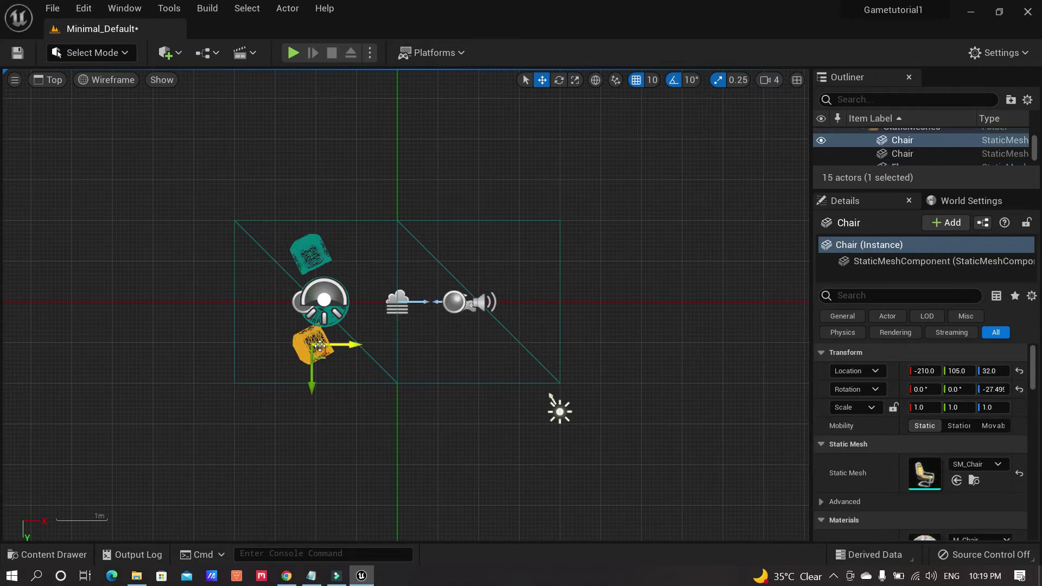
pyautogui.click(335, 322)
pyautogui.click(454, 302)
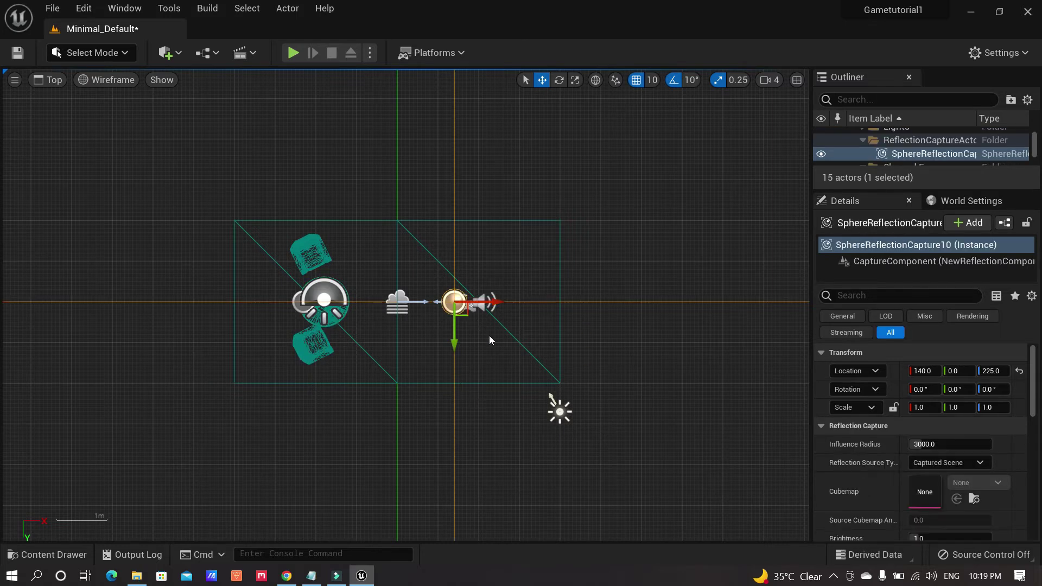
# - Pan and zoom the Top view to examine the wireframes of the chairs, table and floor up close
pyautogui.moveTo(357, 191); pyautogui.dragTo(325, 177, button='right')
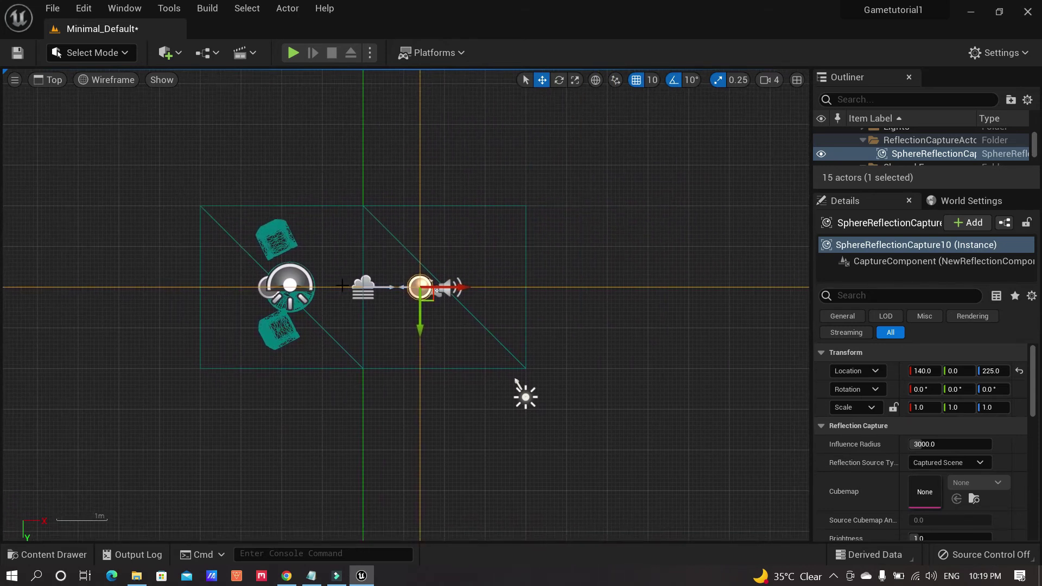
pyautogui.scroll(4, 342, 285)
pyautogui.scroll(-4, 342, 285)
pyautogui.scroll(5, 342, 285)
pyautogui.scroll(3, 342, 285)
pyautogui.scroll(-5, 342, 285)
pyautogui.scroll(3, 342, 285)
pyautogui.scroll(4, 342, 285)
pyautogui.scroll(-4, 342, 285)
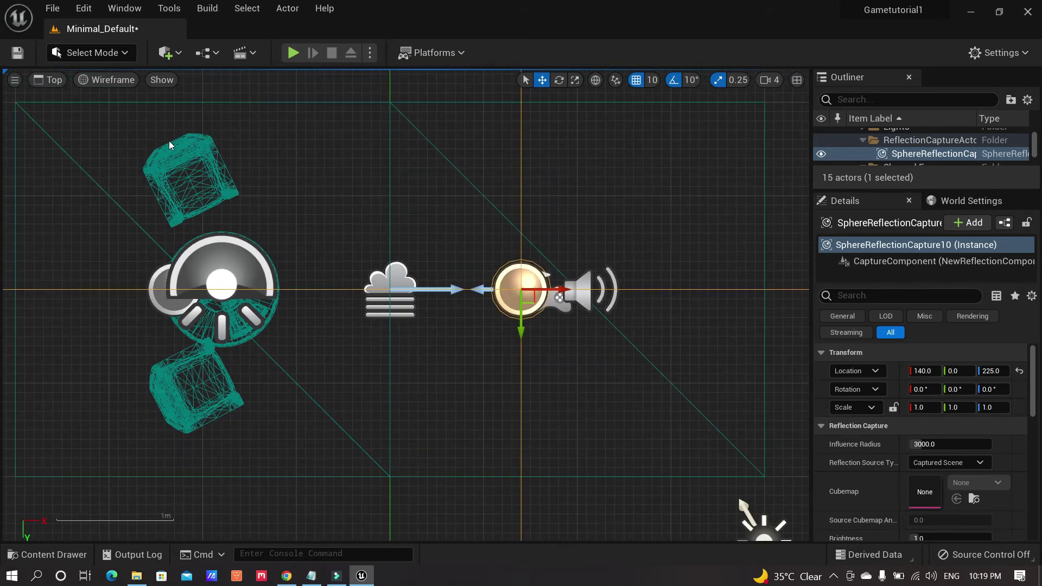
# - View the scene in the Bottom, Left and Right orthographic views in turn
pyautogui.click(55, 81)
pyautogui.click(64, 147)
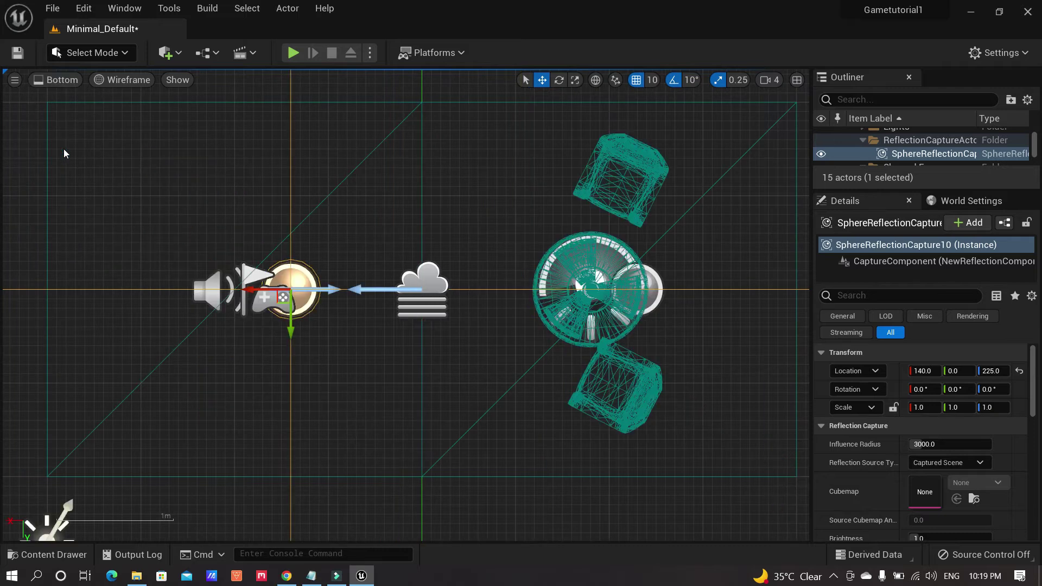
pyautogui.click(55, 80)
pyautogui.click(76, 162)
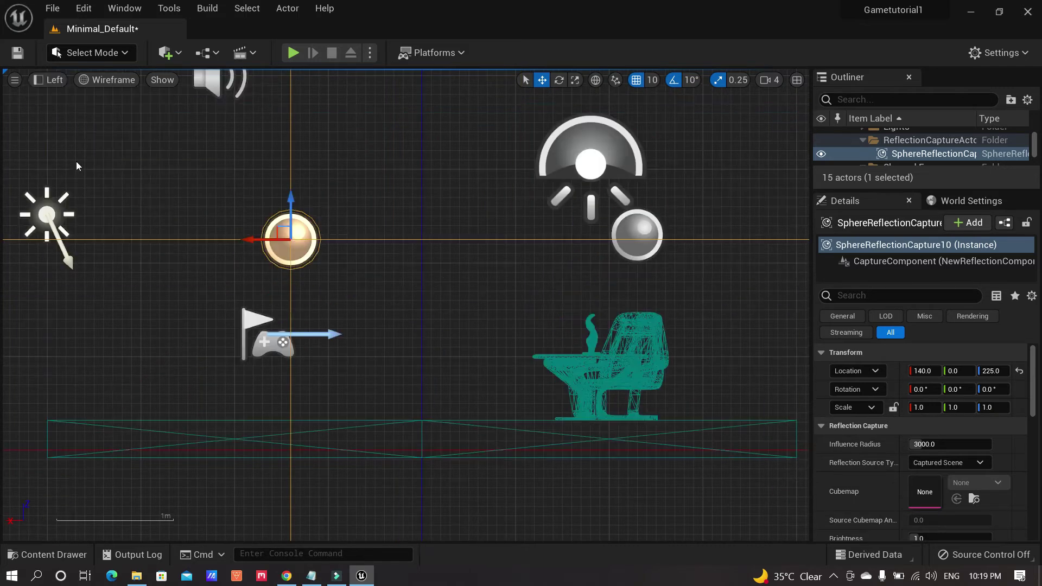
pyautogui.click(56, 80)
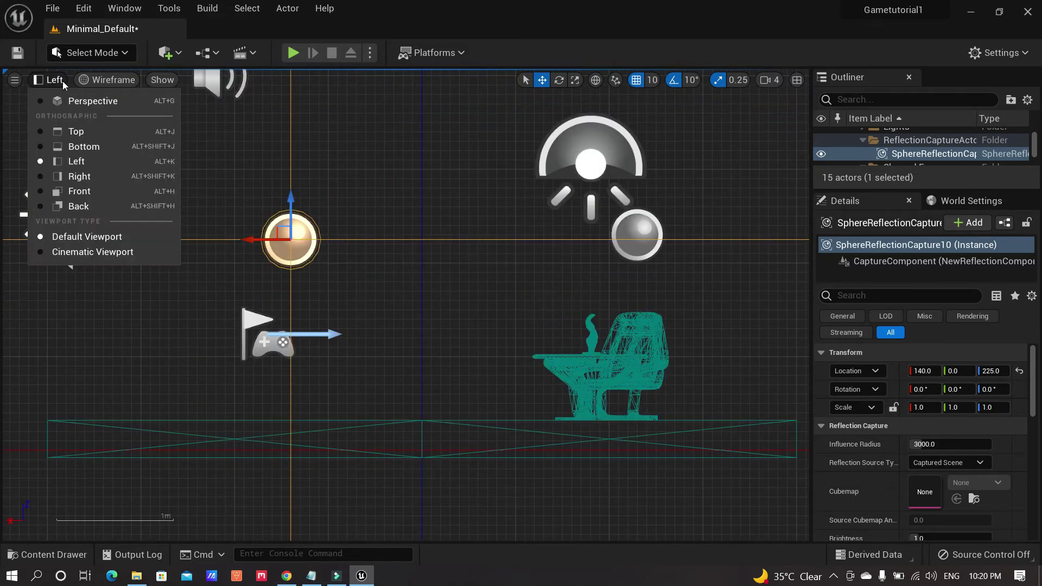
pyautogui.click(73, 176)
# - View the scene in the Front and Back orthographic views, and return the viewport to Perspective
pyautogui.click(56, 80)
pyautogui.click(74, 191)
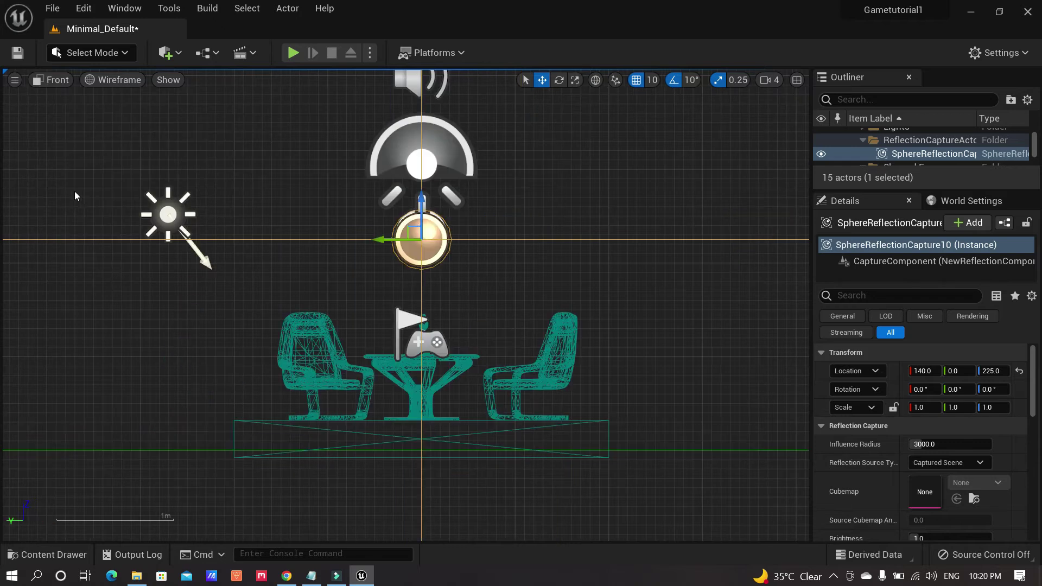
pyautogui.click(57, 80)
pyautogui.click(80, 209)
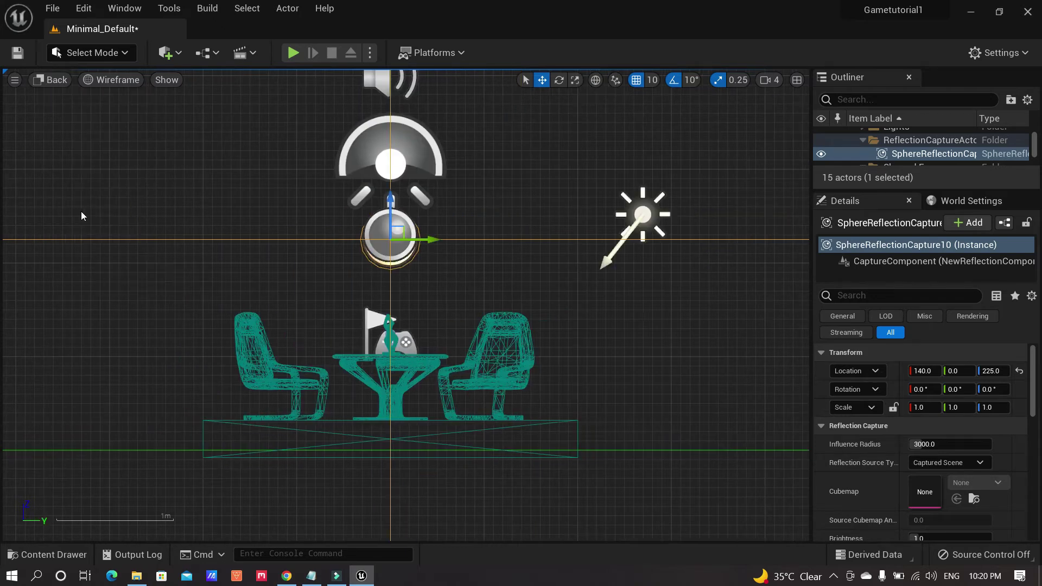
pyautogui.click(55, 83)
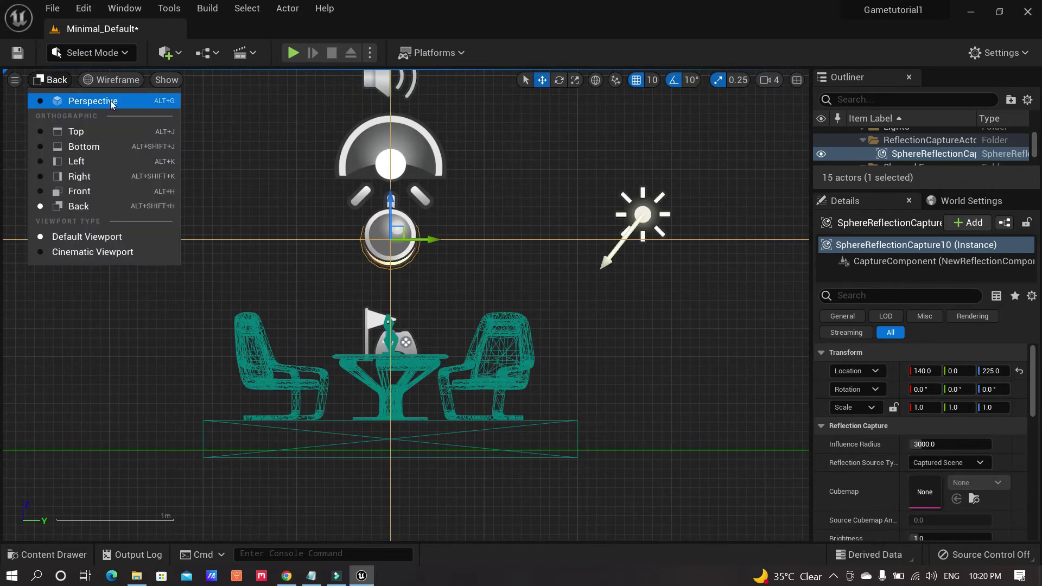
pyautogui.click(89, 101)
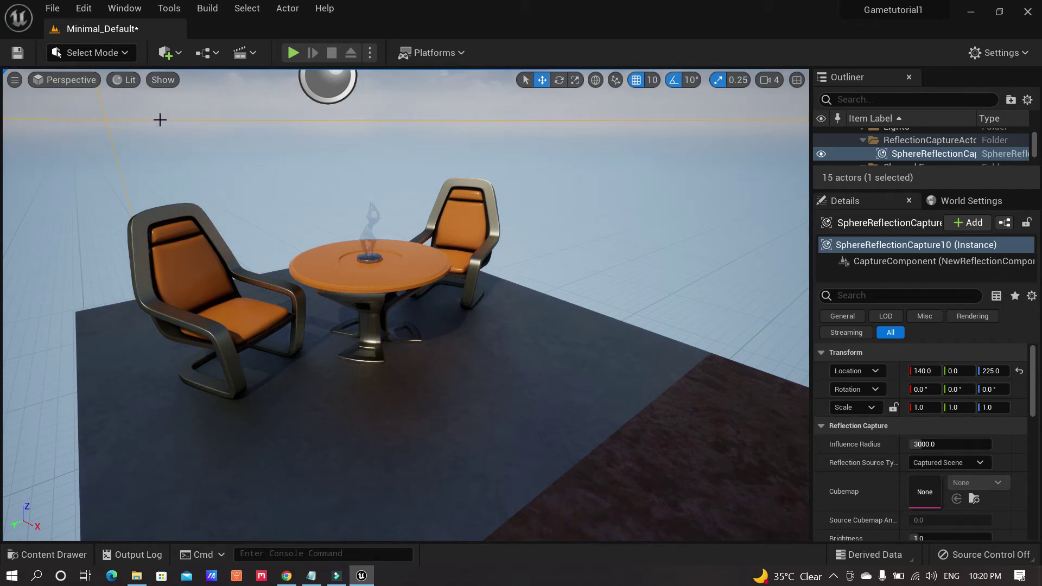
# - Examine the list of available viewport view modes, and close it by selecting the sky sphere
pyautogui.click(128, 82)
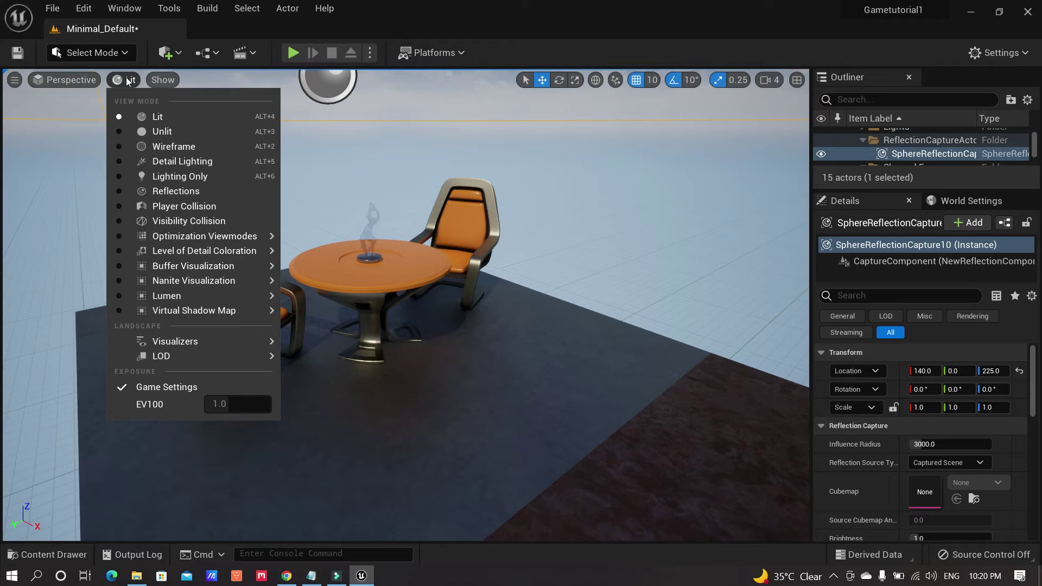
pyautogui.click(163, 80)
pyautogui.click(530, 285)
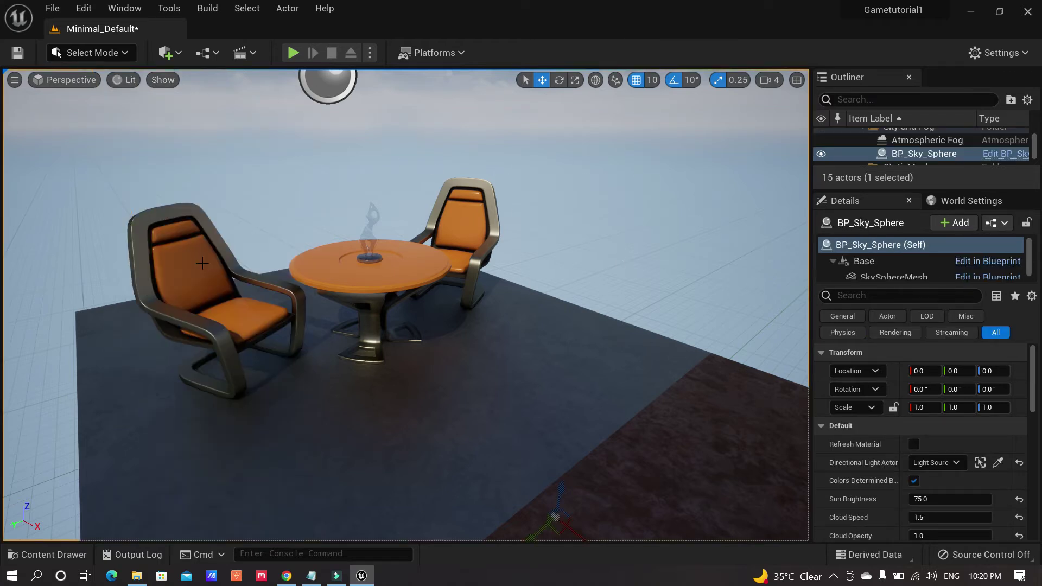
pyautogui.click(130, 81)
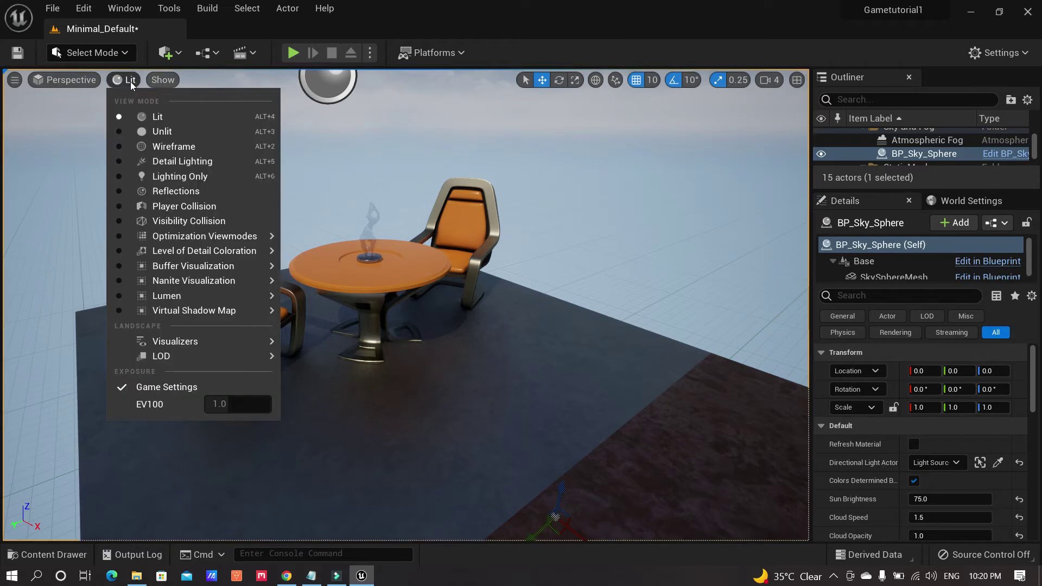
pyautogui.click(374, 155)
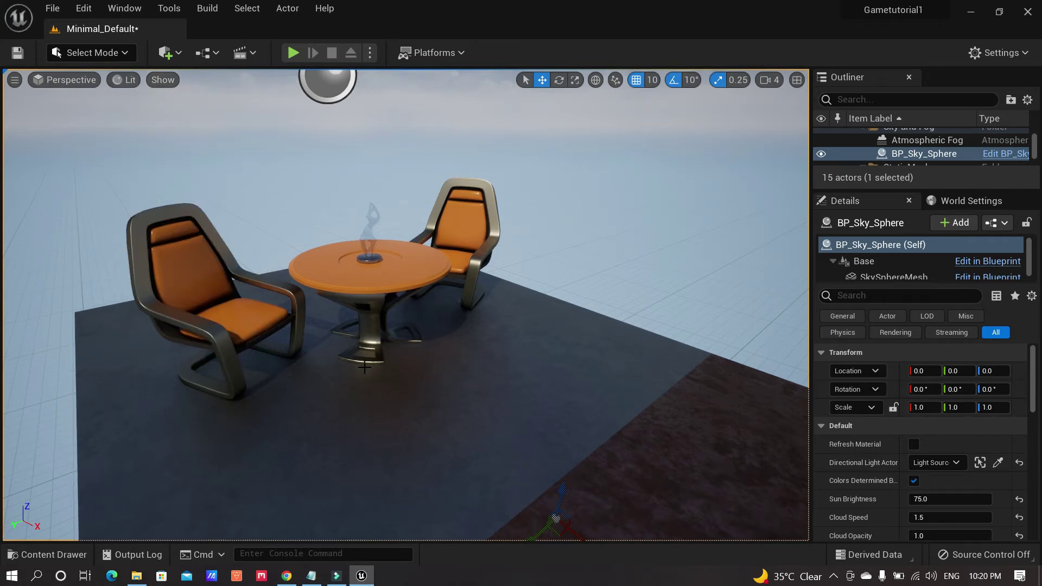
# - Set the viewport to the Unlit view mode and examine the table and chairs without lighting
pyautogui.moveTo(570, 255)
pyautogui.mouseDown(button='right')
pyautogui.moveTo(569, 239)
pyautogui.moveTo(568, 255)
pyautogui.mouseUp(button='right')
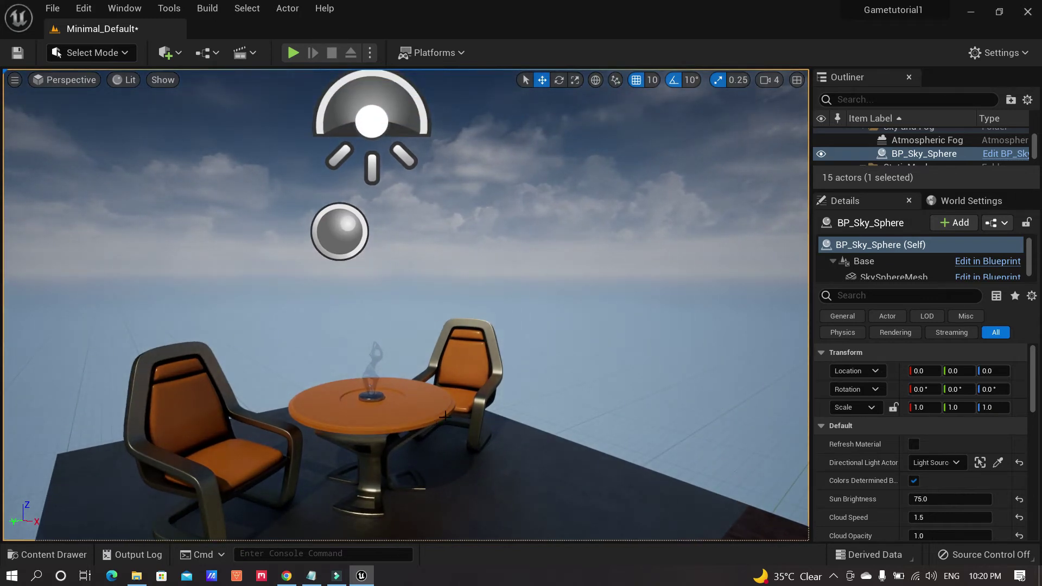
pyautogui.moveTo(445, 416); pyautogui.dragTo(328, 273, button='right')
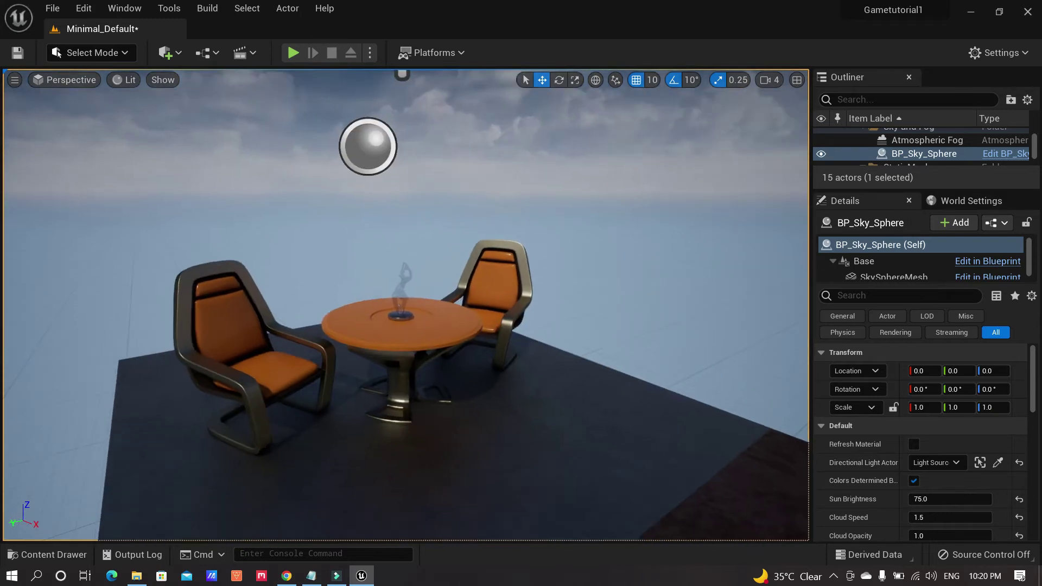
pyautogui.click(129, 82)
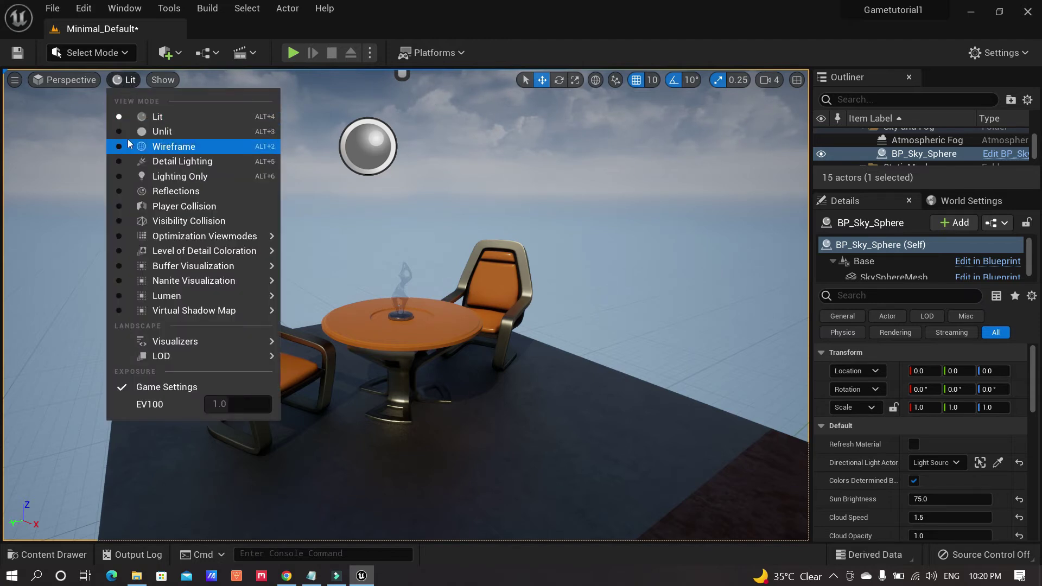
pyautogui.click(169, 129)
pyautogui.moveTo(523, 358); pyautogui.dragTo(500, 407, button='right')
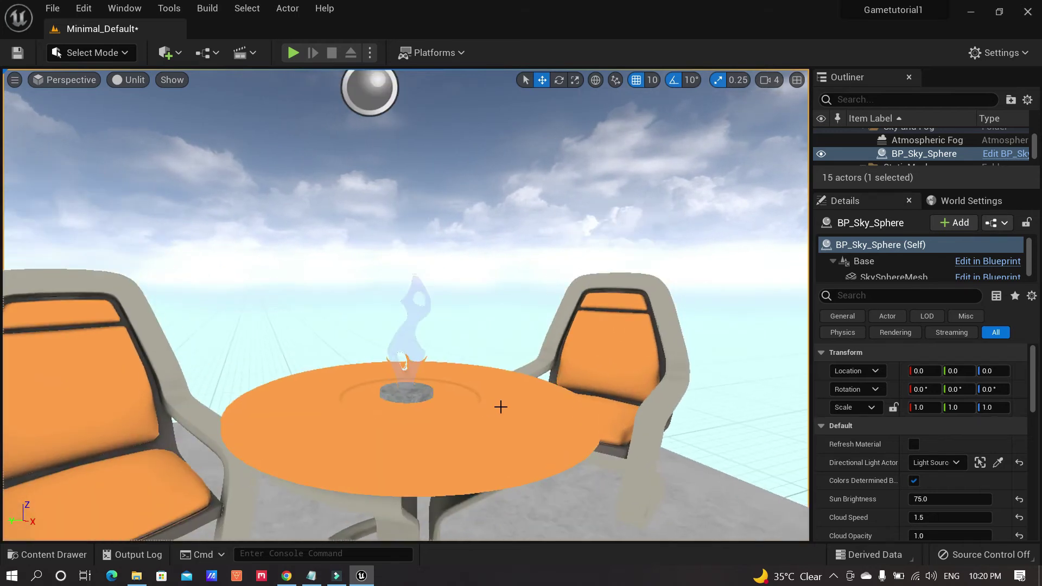
pyautogui.scroll(-3, 500, 407)
pyautogui.scroll(-3, 416, 381)
pyautogui.moveTo(389, 393); pyautogui.dragTo(347, 409, button='right')
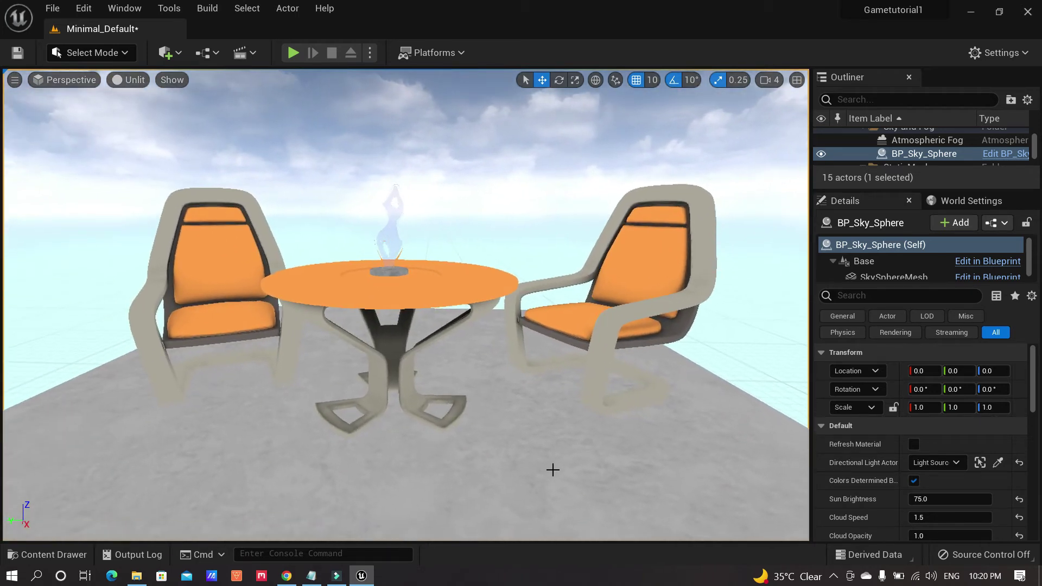
# - Set the viewport to the Wireframe view mode and examine the mesh edges of the furniture and sky
pyautogui.click(136, 83)
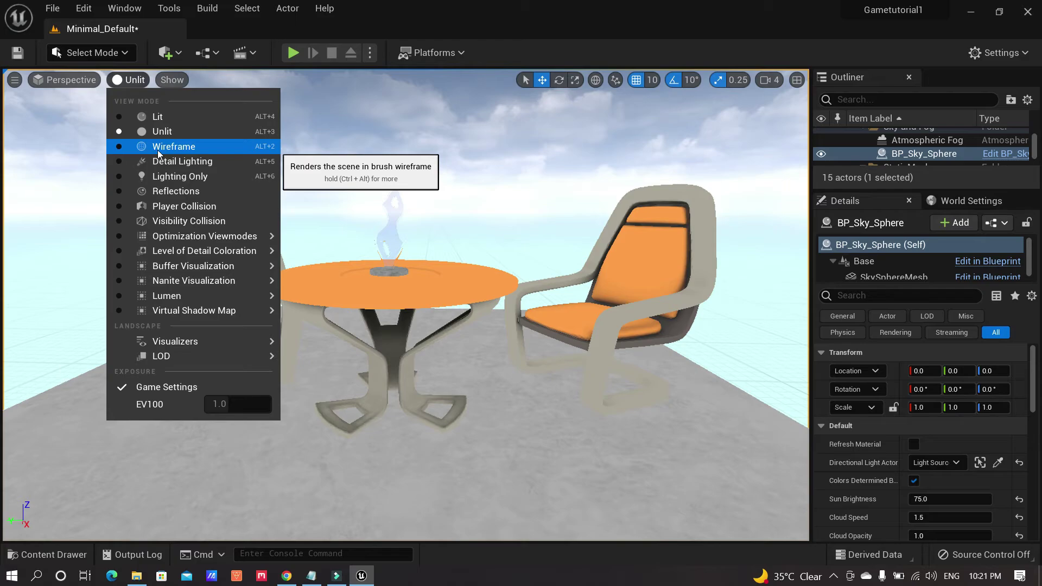
pyautogui.click(183, 146)
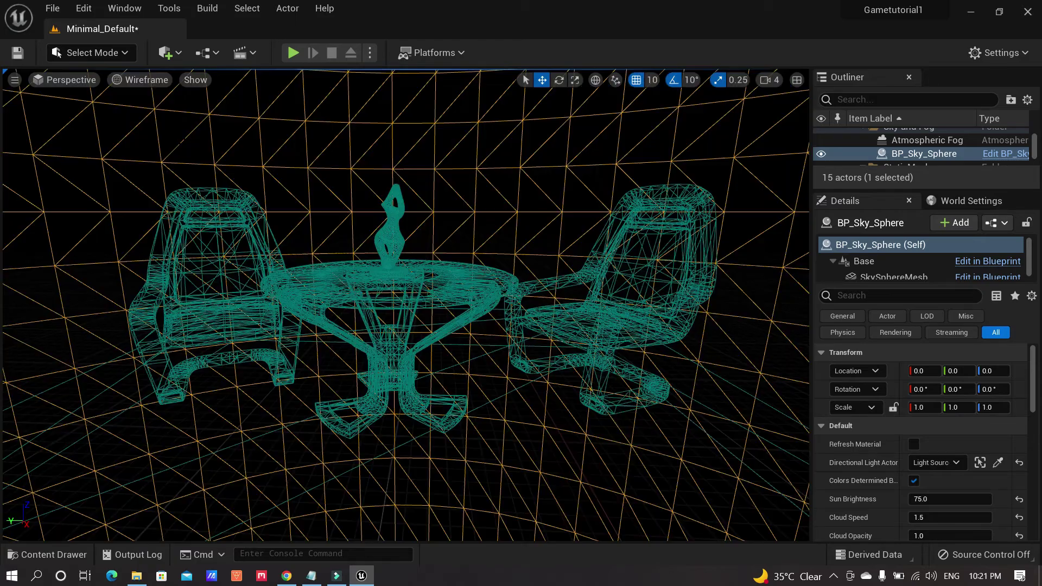
pyautogui.moveTo(405, 326); pyautogui.dragTo(359, 336)
pyautogui.moveTo(541, 203); pyautogui.dragTo(565, 244)
pyautogui.moveTo(562, 321)
pyautogui.mouseDown()
pyautogui.moveTo(543, 310)
pyautogui.moveTo(562, 321)
pyautogui.mouseUp()
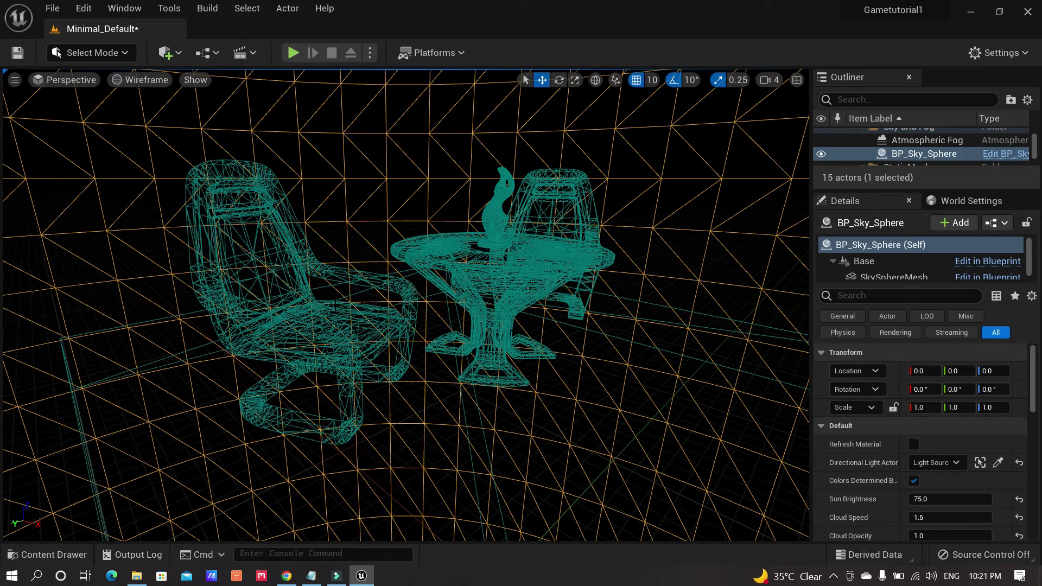
# - Return the viewport to the Lit view mode with the table and both chairs in view
pyautogui.click(155, 81)
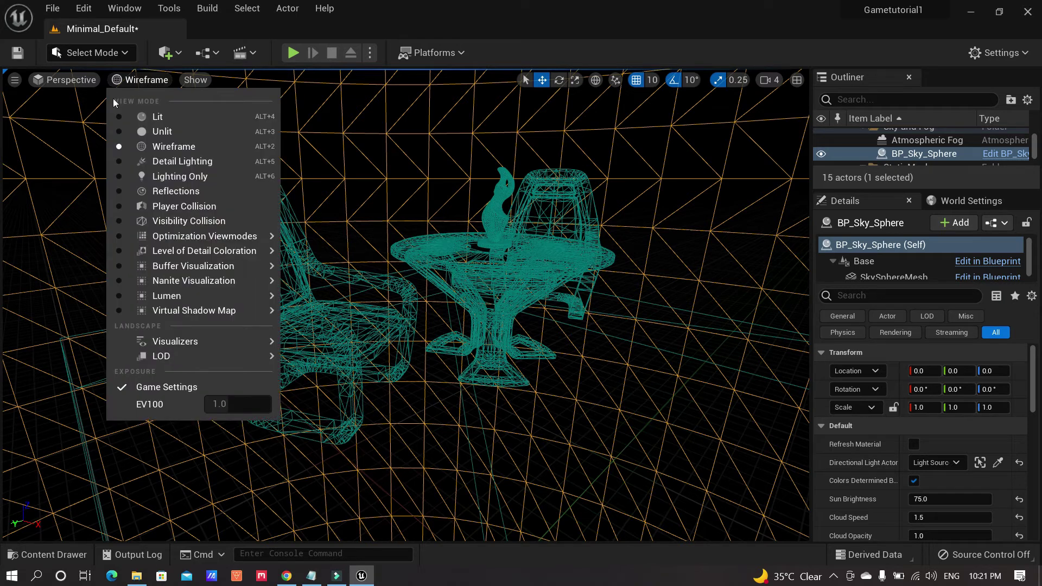
pyautogui.click(196, 116)
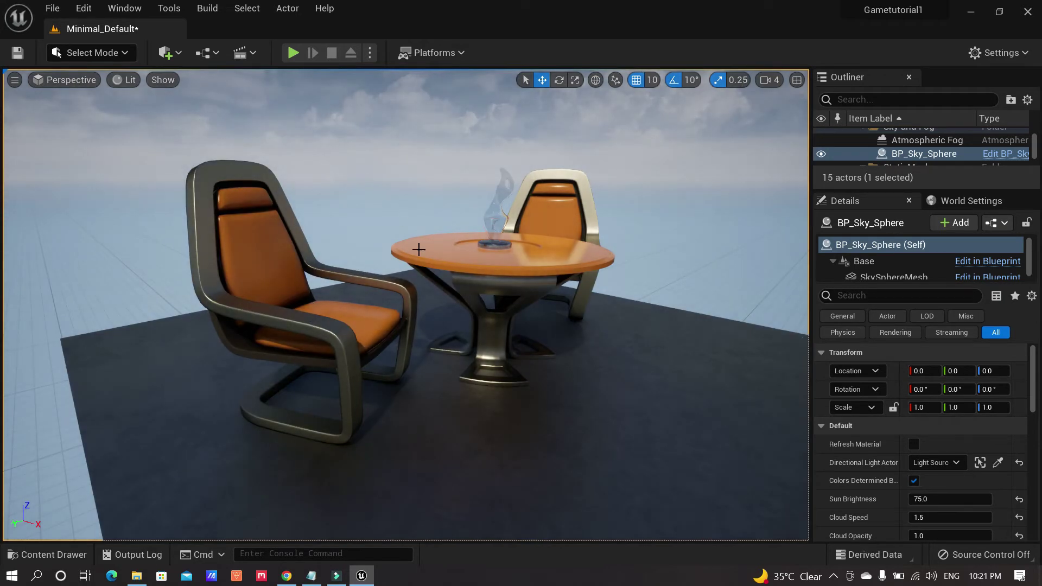
pyautogui.moveTo(426, 260); pyautogui.dragTo(277, 170)
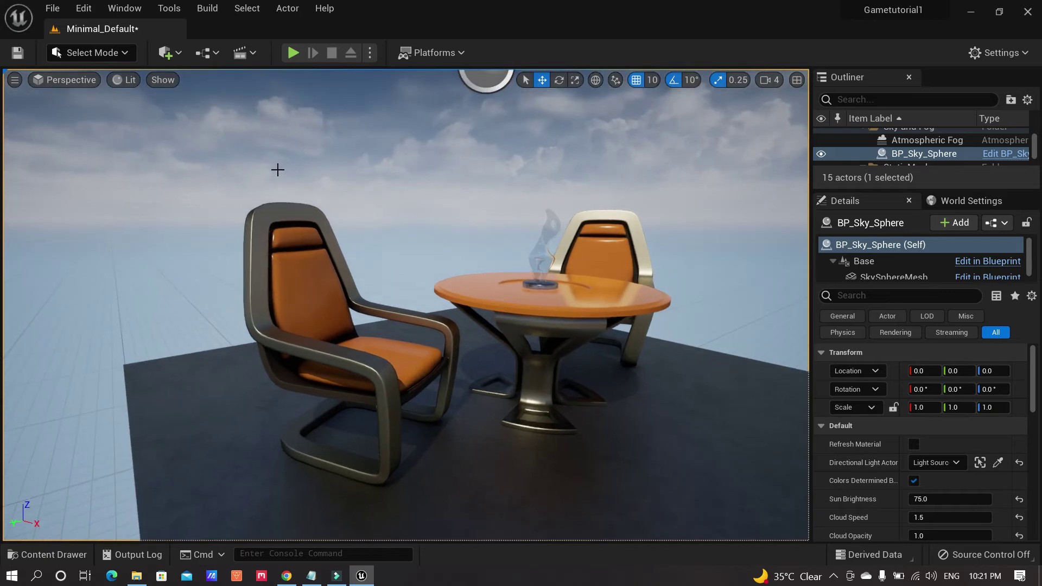
# - Examine the list of viewport show flags and view the ground grid from around the platform
pyautogui.click(163, 79)
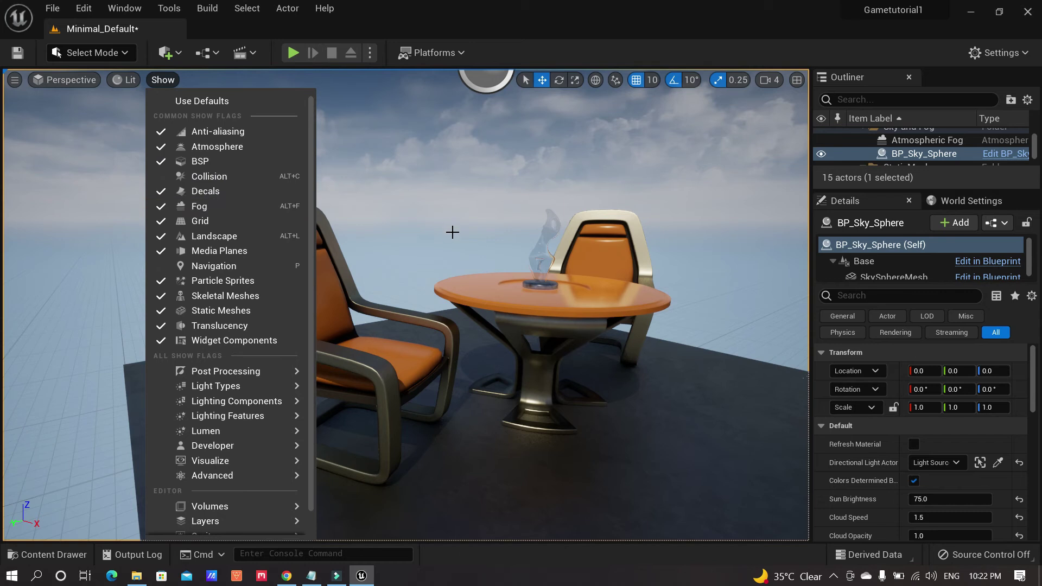
pyautogui.moveTo(450, 234); pyautogui.dragTo(488, 214, button='right')
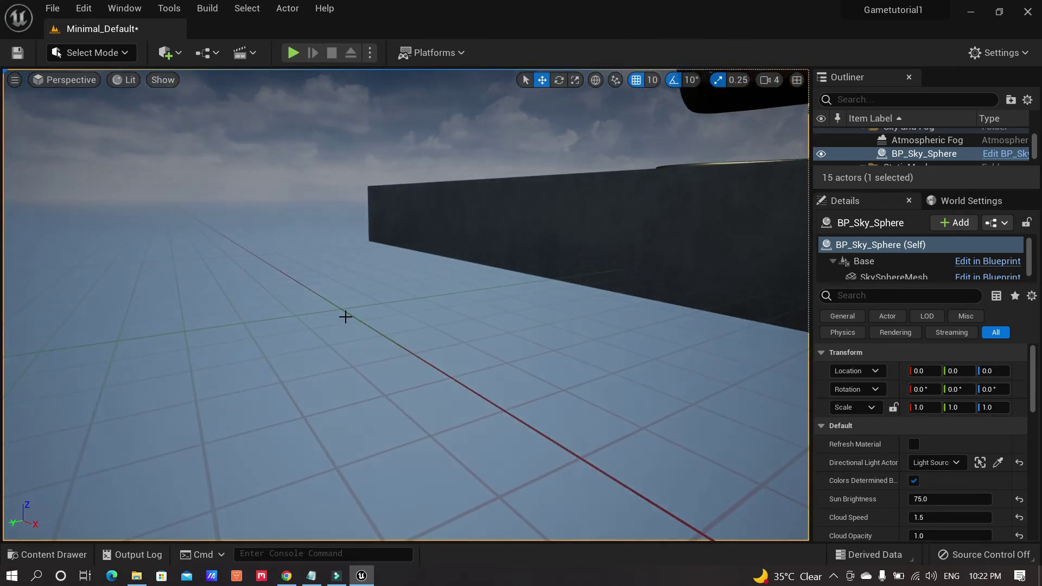
pyautogui.moveTo(416, 389); pyautogui.dragTo(416, 386, button='right')
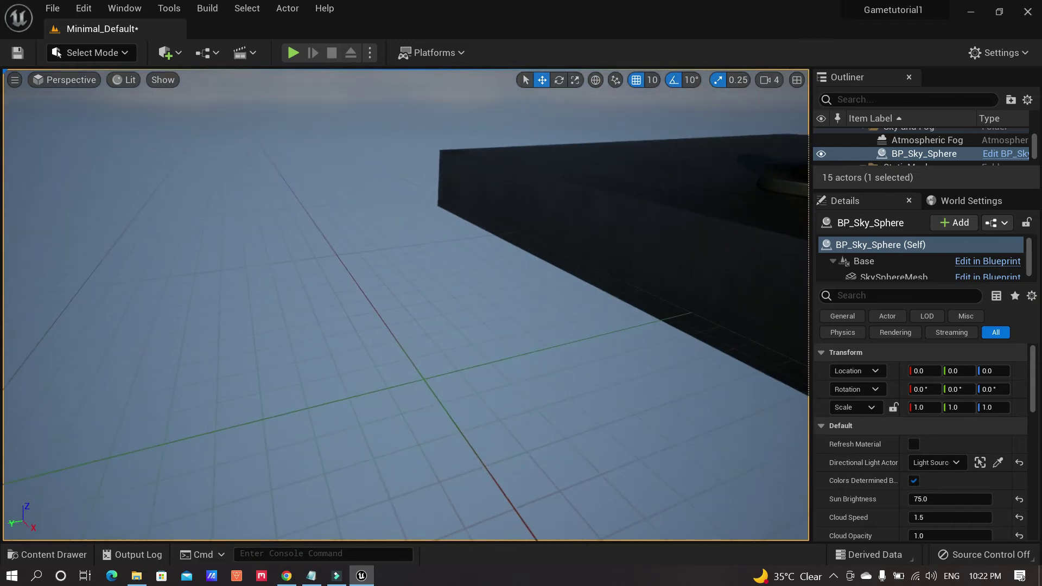
pyautogui.moveTo(421, 335); pyautogui.dragTo(421, 335, button='right')
pyautogui.moveTo(427, 293); pyautogui.dragTo(428, 293, button='right')
pyautogui.moveTo(369, 187); pyautogui.dragTo(421, 261, button='right')
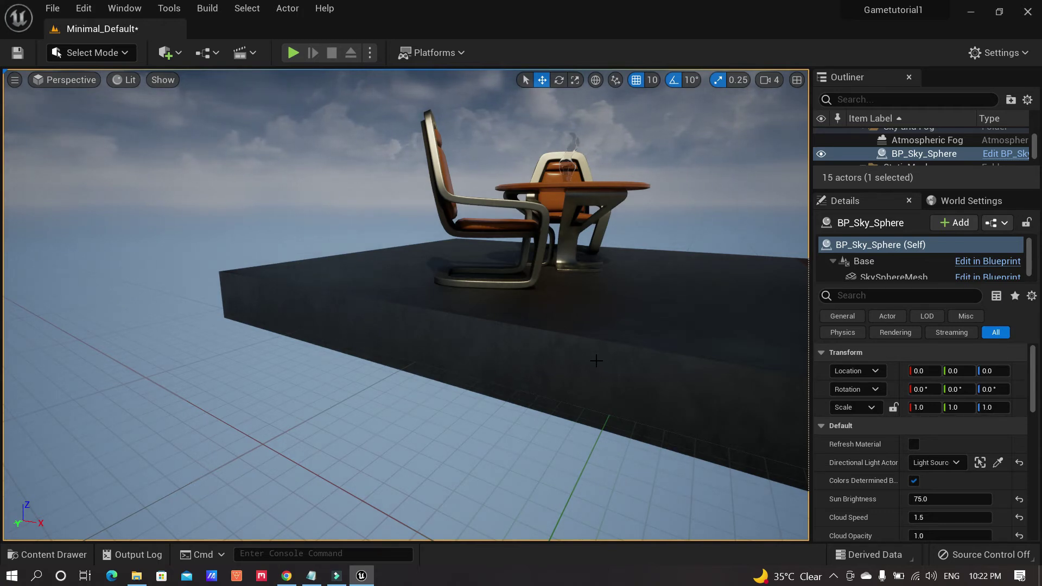
pyautogui.moveTo(569, 355); pyautogui.dragTo(523, 312, button='right')
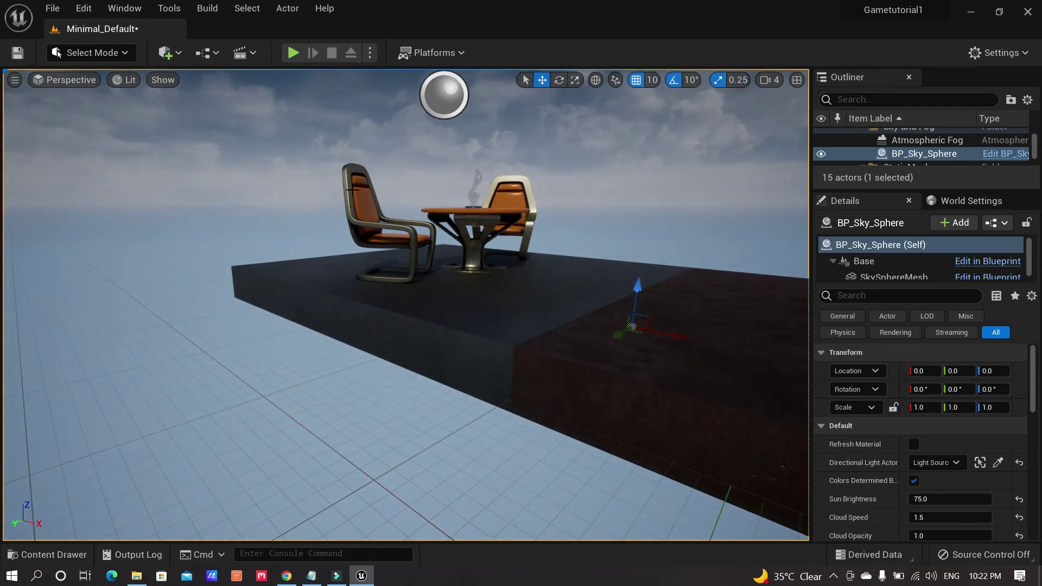
# - Hide the ground grid in the viewport and view the platform and furniture without it
pyautogui.click(171, 83)
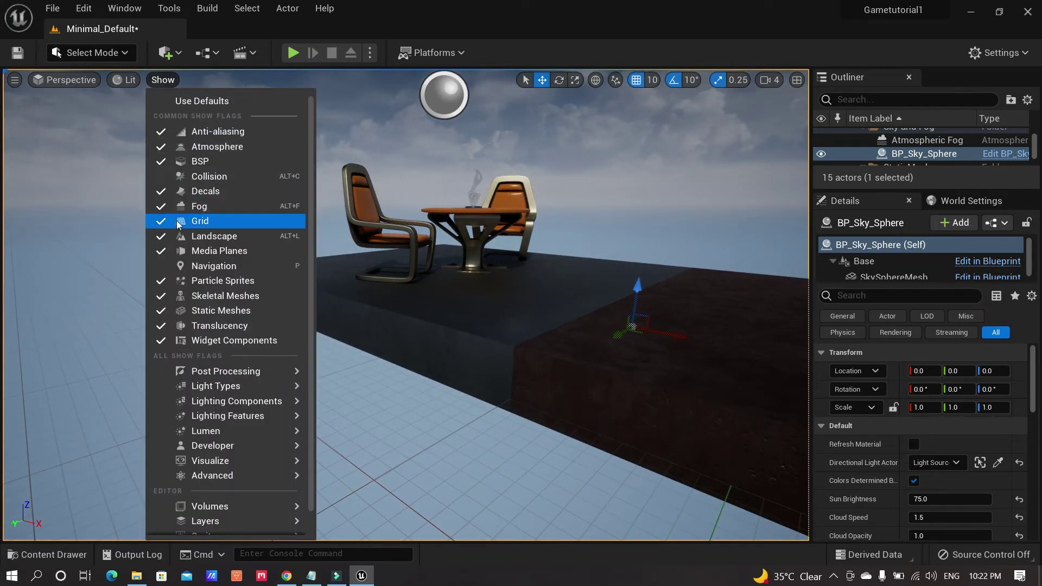
pyautogui.click(224, 221)
pyautogui.moveTo(282, 242); pyautogui.dragTo(180, 269, button='right')
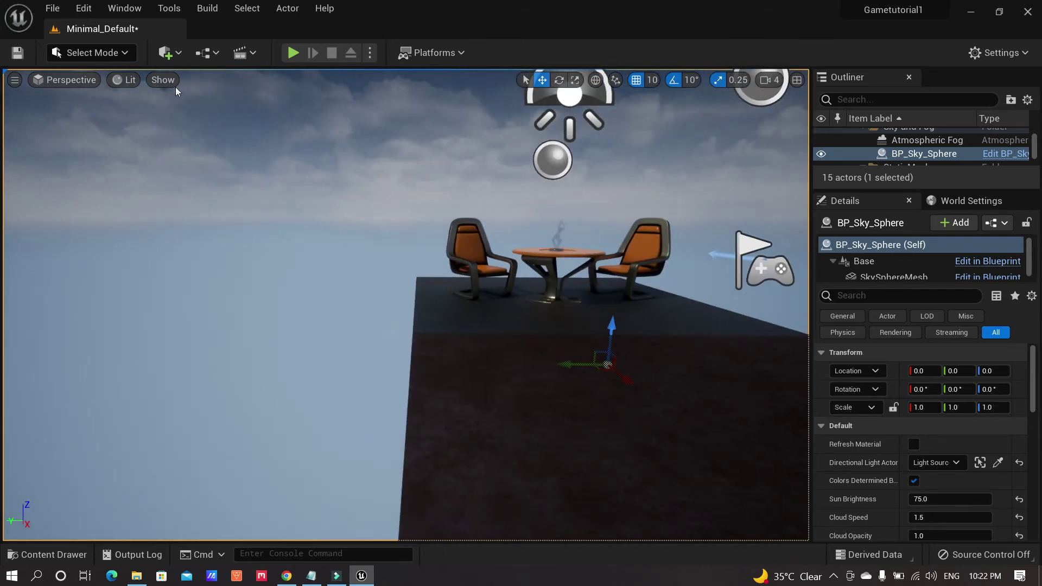
# - Turn the Atmosphere show flag off and back on to compare the sky
pyautogui.click(163, 80)
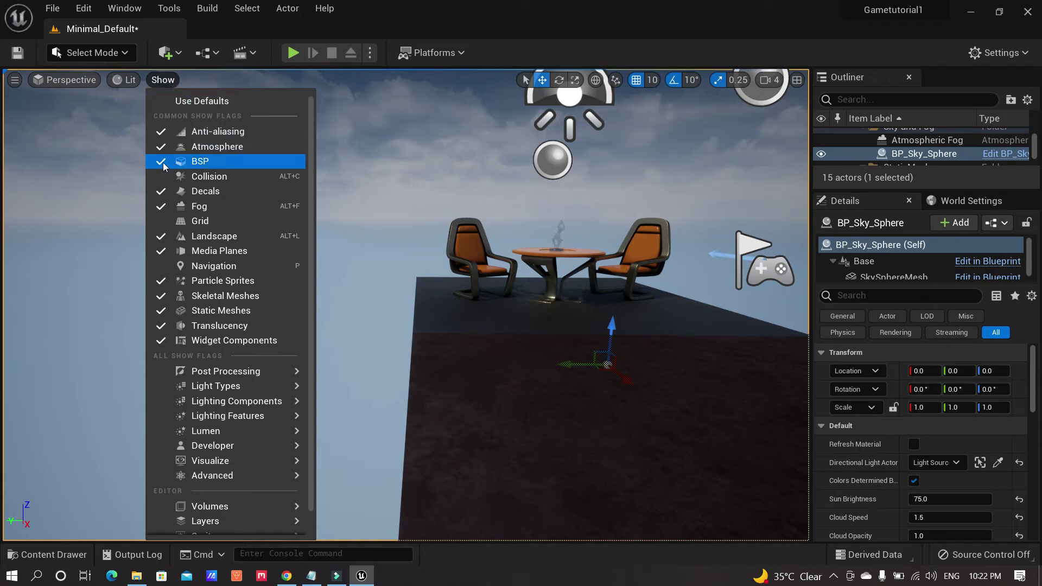
pyautogui.click(201, 145)
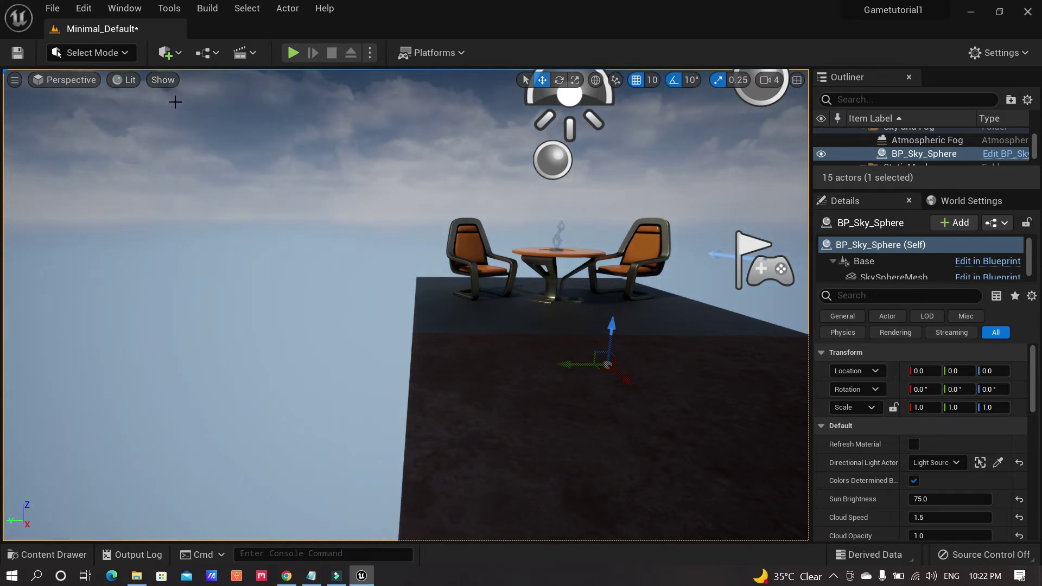
pyautogui.click(163, 80)
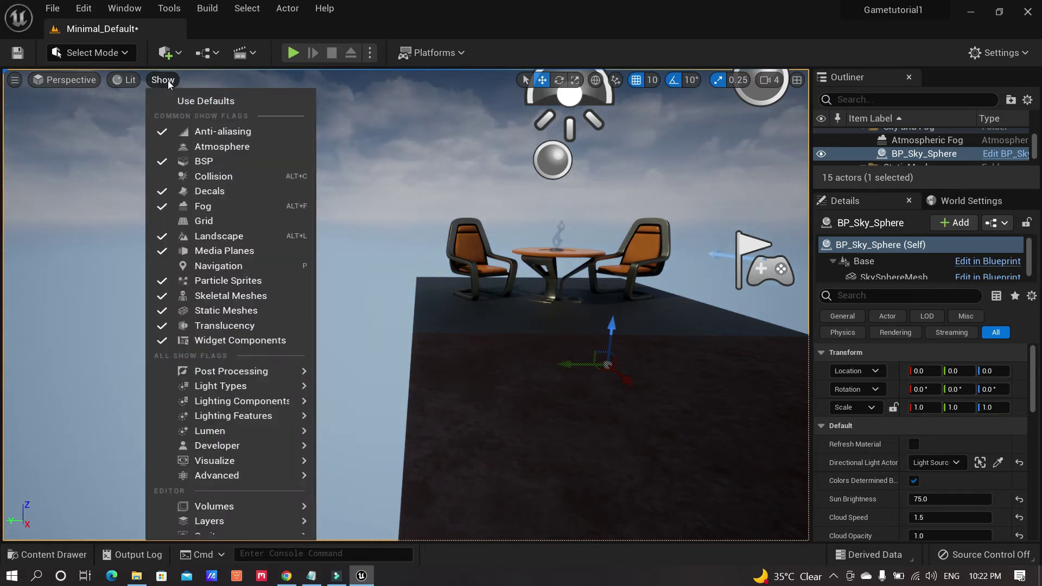
pyautogui.click(189, 147)
# - Turn the Fog show flag off, look at the scene without fog, and turn it back on
pyautogui.click(169, 82)
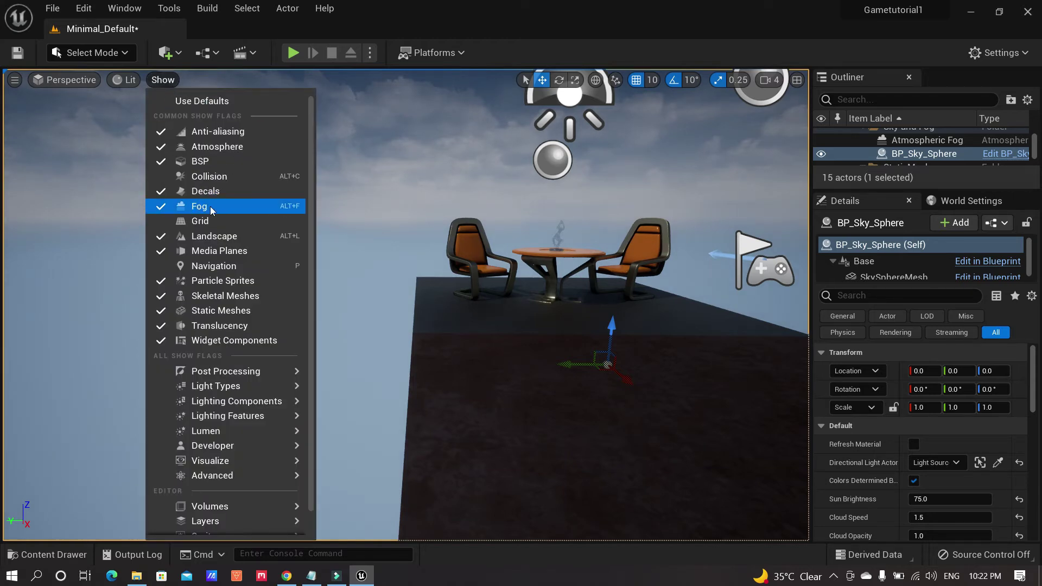
pyautogui.click(210, 207)
pyautogui.moveTo(210, 206); pyautogui.dragTo(324, 272, button='right')
pyautogui.click(163, 80)
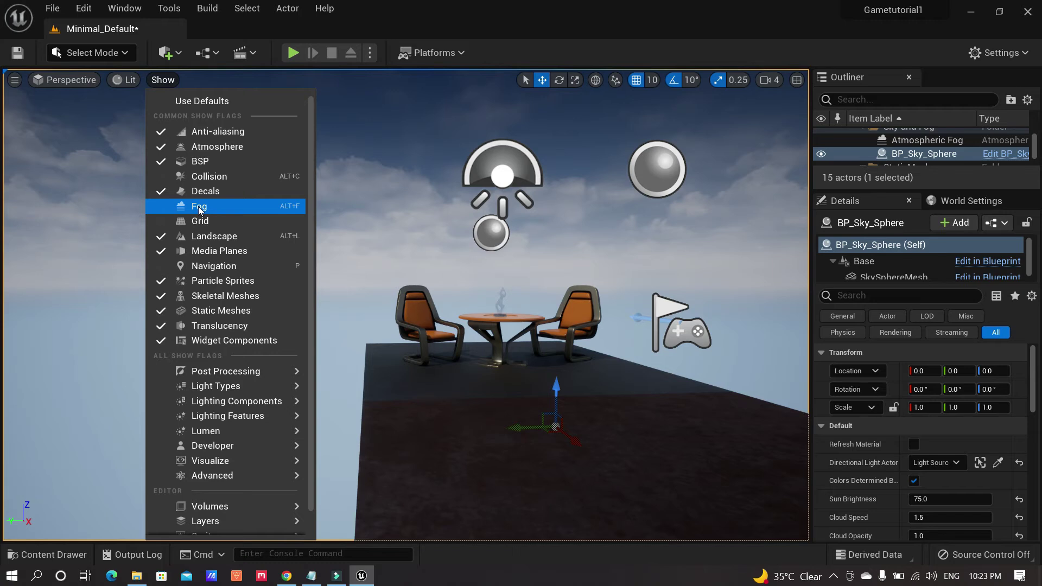
pyautogui.click(198, 206)
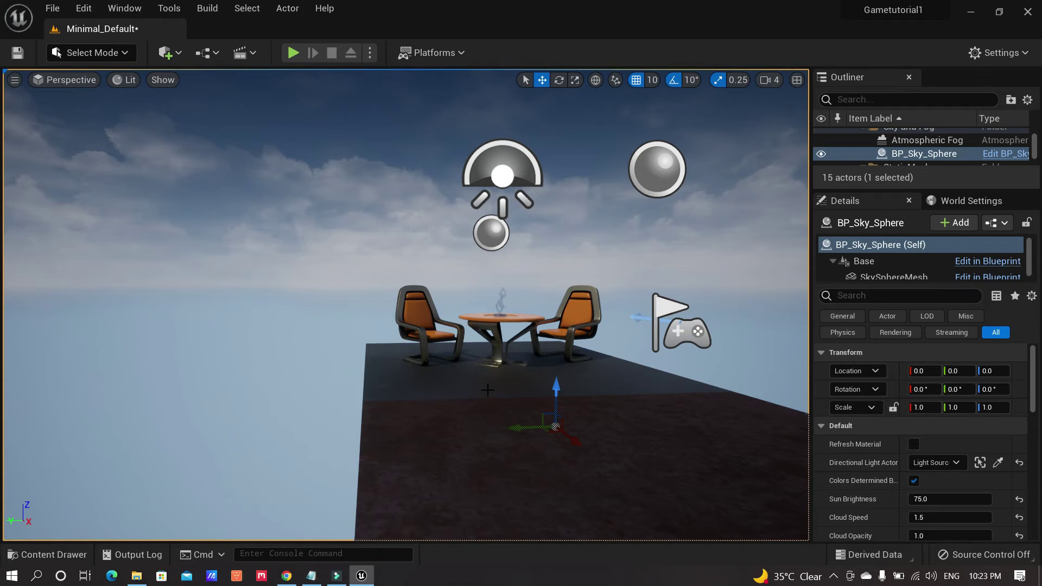
# - Place a Cube shape on the platform in front of the table, at about location 50, -20, 80
pyautogui.scroll(-2, 488, 390)
pyautogui.scroll(-2, 592, 428)
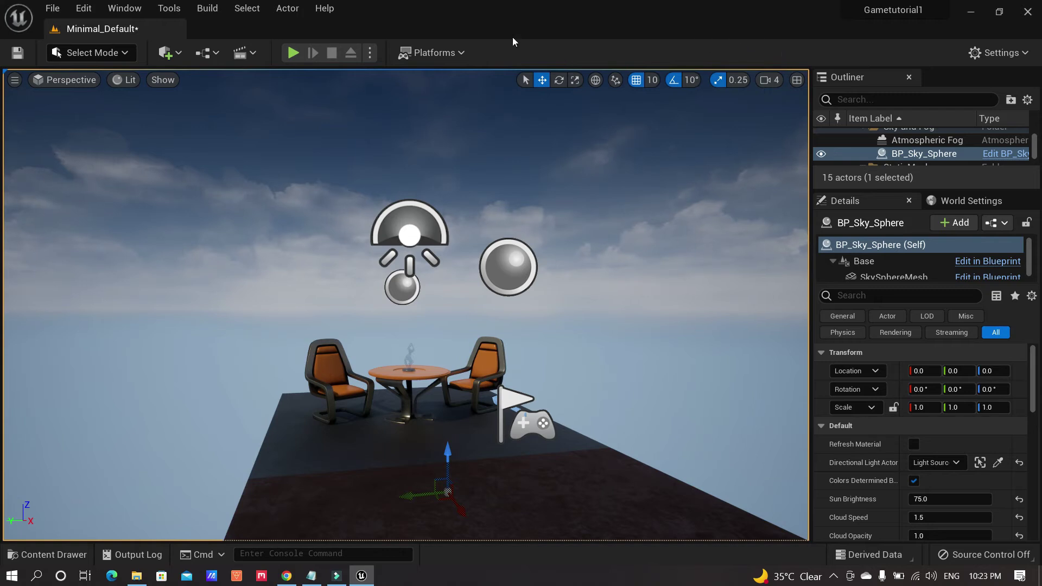
pyautogui.click(181, 54)
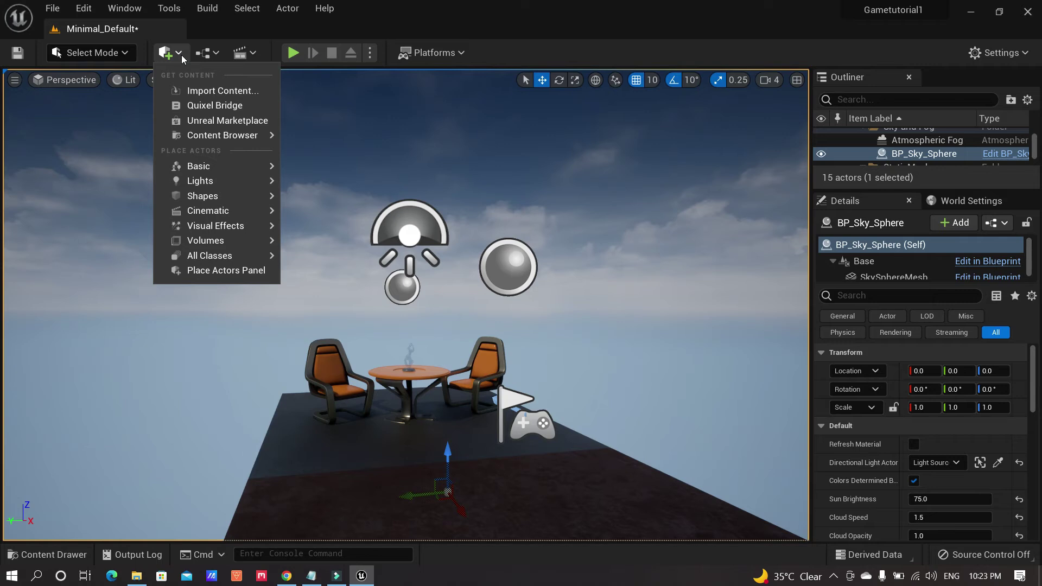
pyautogui.moveTo(236, 170)
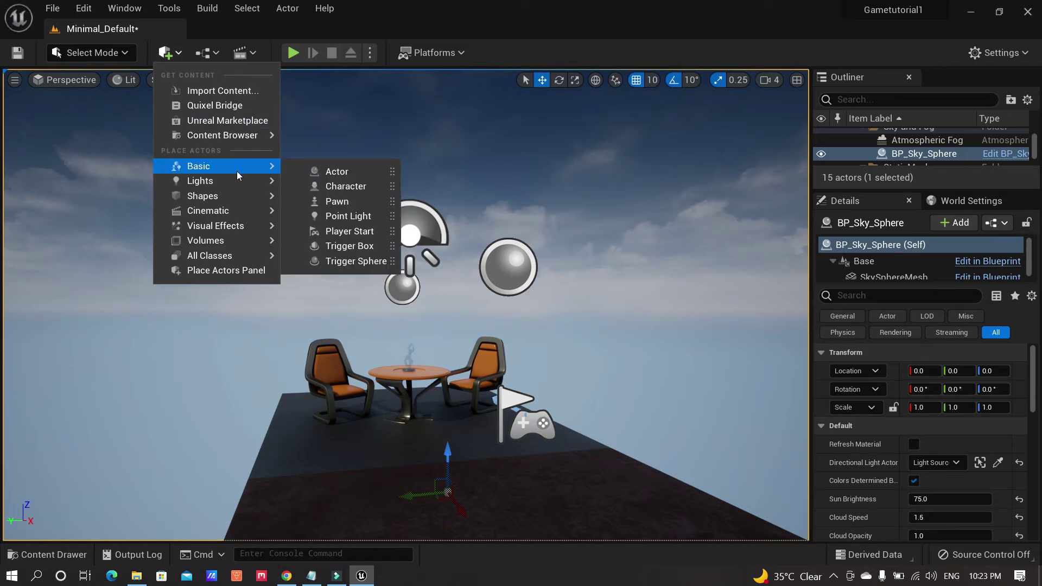
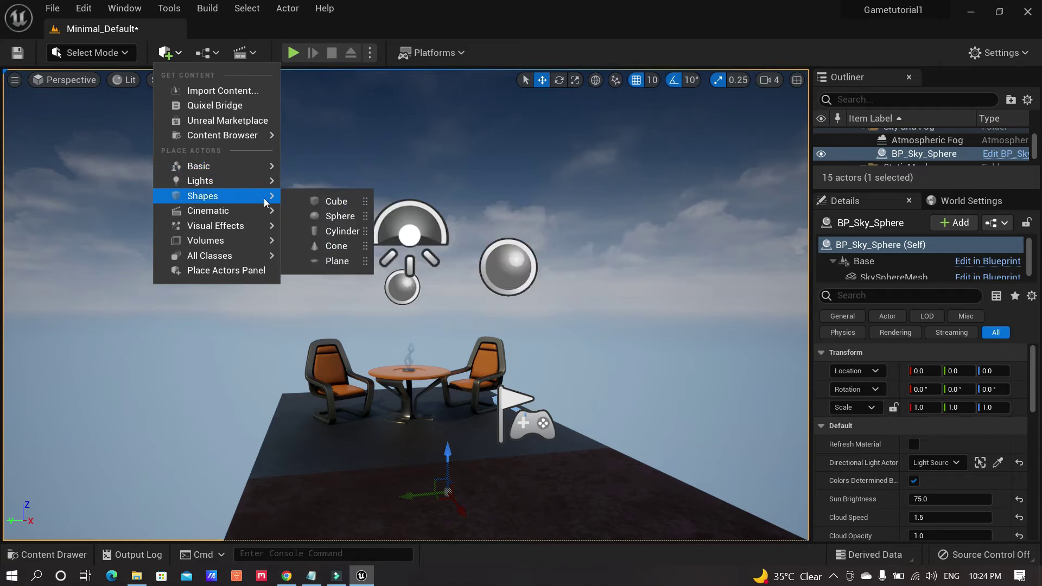
pyautogui.moveTo(329, 201); pyautogui.dragTo(484, 382)
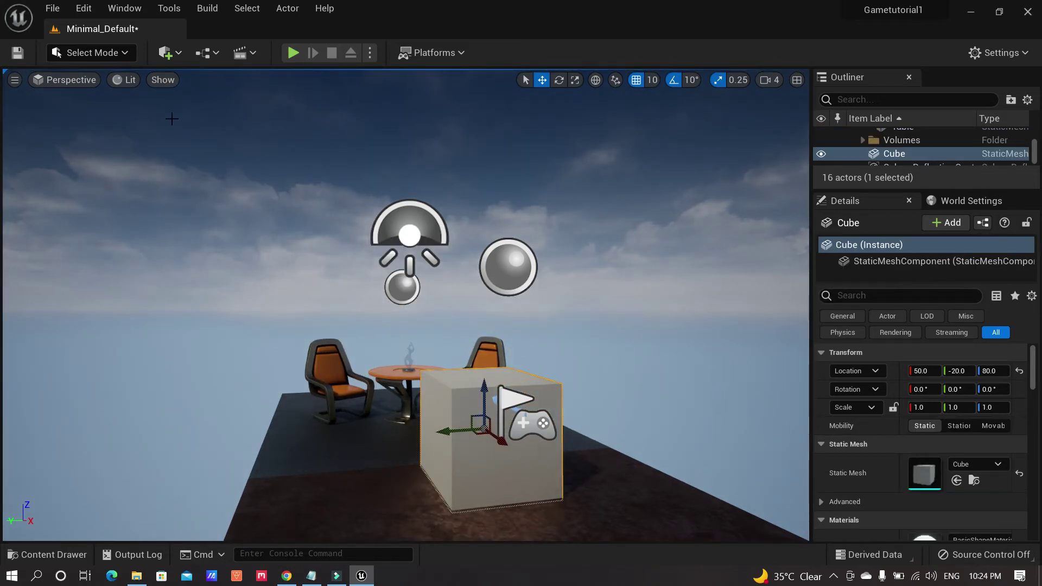
# - Place a Sphere shape beside the cube and move it to location 40, 110, 80
pyautogui.click(165, 53)
pyautogui.moveTo(218, 180)
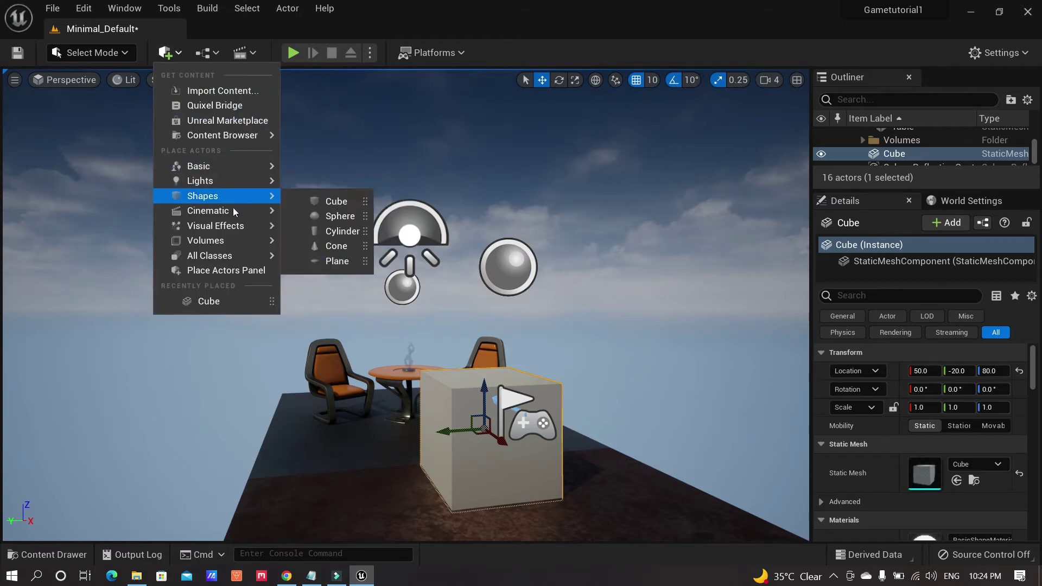
pyautogui.moveTo(233, 198)
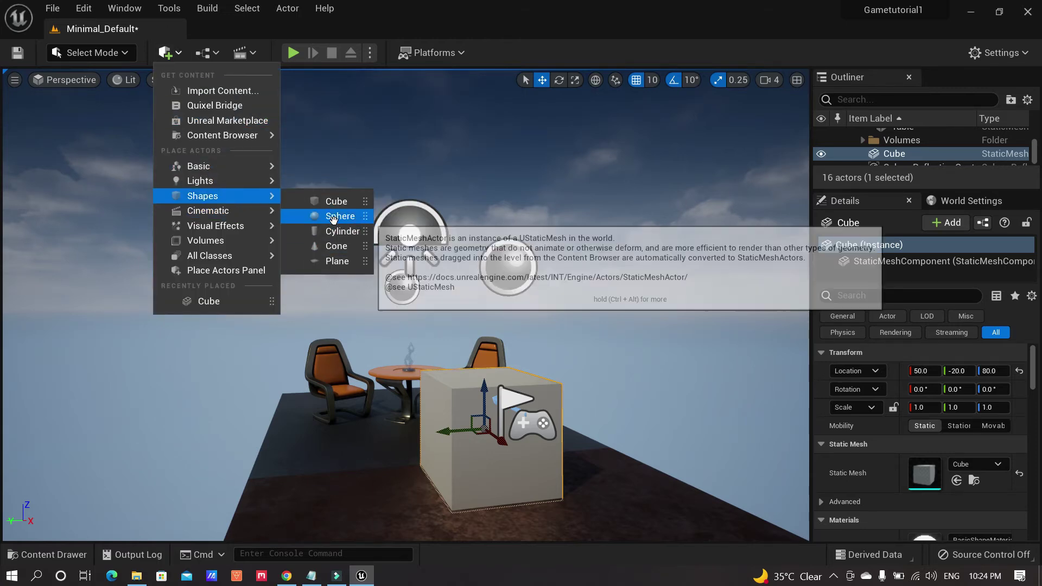
pyautogui.moveTo(338, 216); pyautogui.dragTo(310, 492)
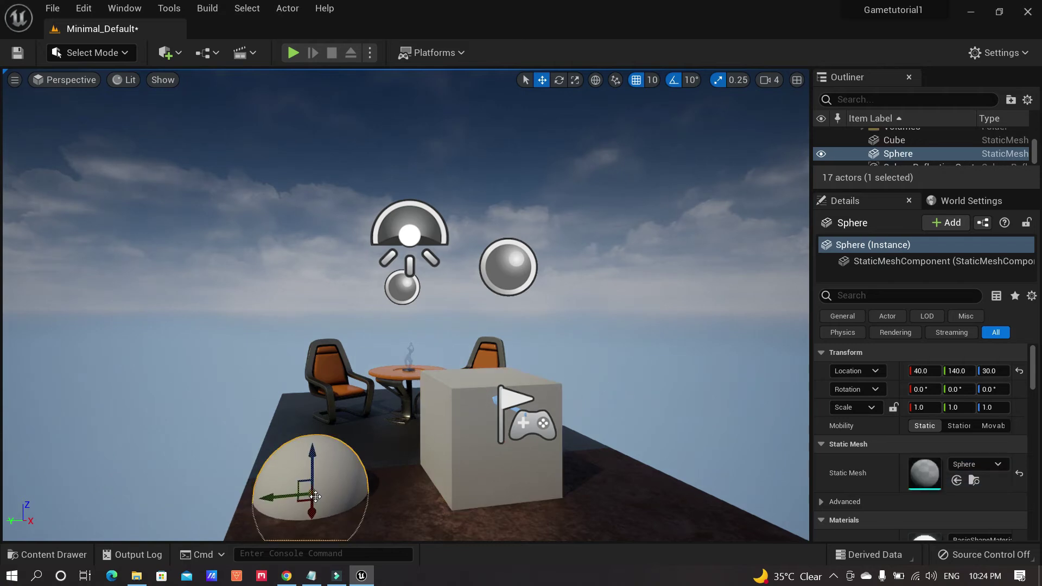
pyautogui.moveTo(314, 451); pyautogui.dragTo(320, 392)
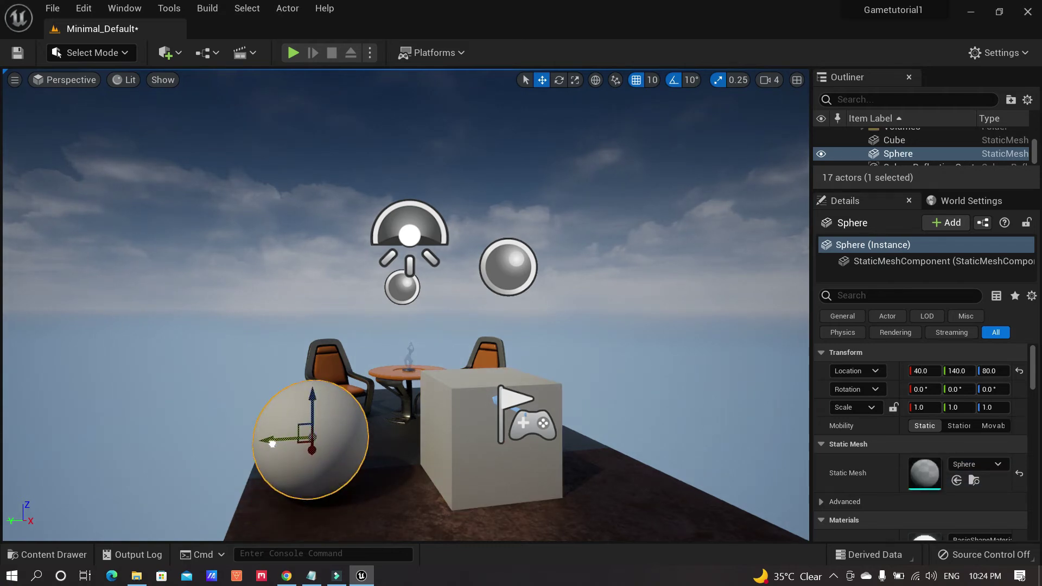
pyautogui.moveTo(280, 440); pyautogui.dragTo(312, 439)
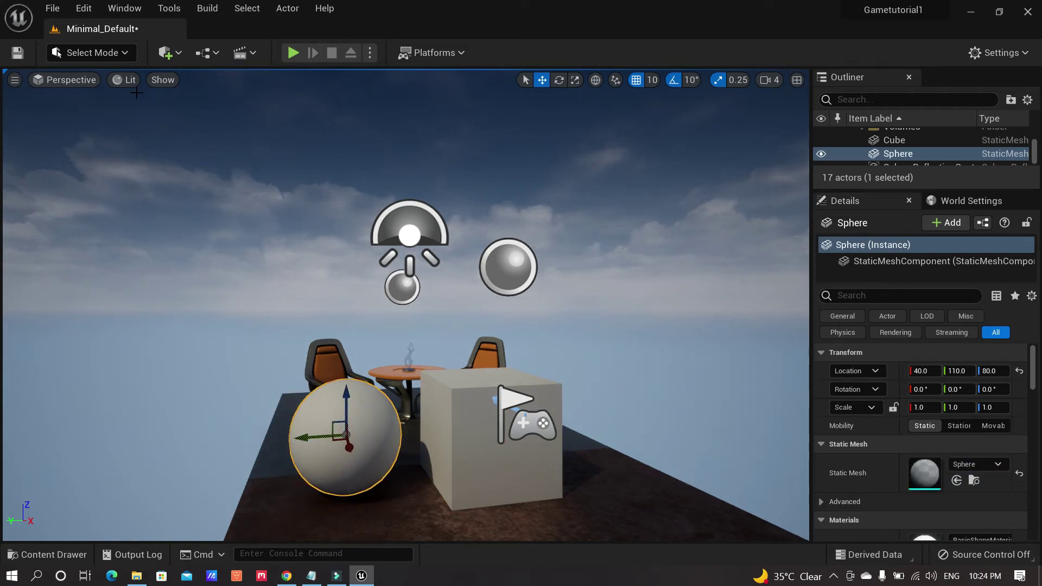
# - Place a second cube from the recently placed shapes beside the platform's edge, at about location -150, -340, -30
pyautogui.click(179, 53)
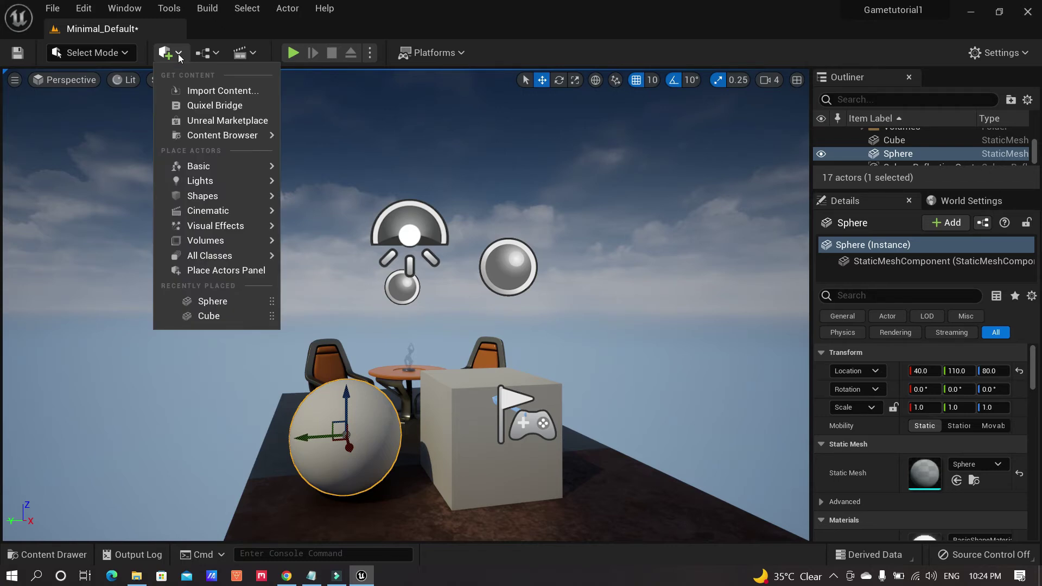
pyautogui.moveTo(214, 197)
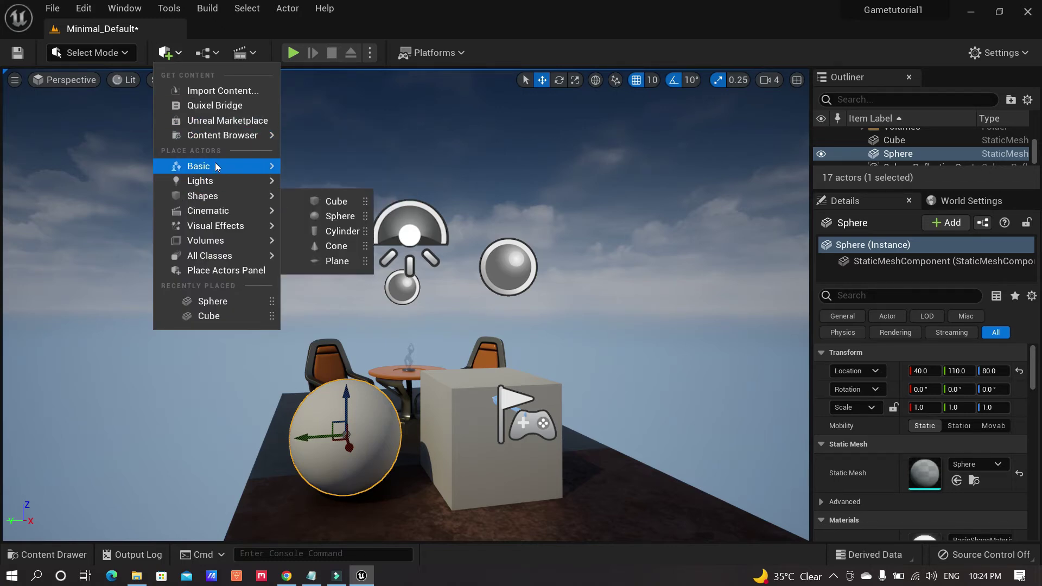
pyautogui.moveTo(220, 216)
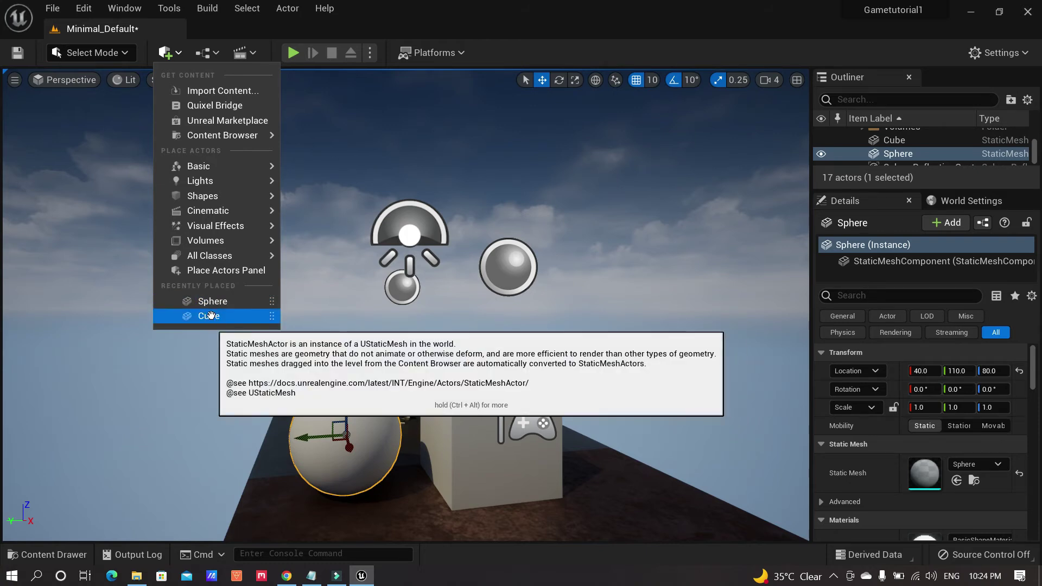
pyautogui.moveTo(209, 315); pyautogui.dragTo(619, 451)
pyautogui.moveTo(589, 342); pyautogui.dragTo(593, 346, button='right')
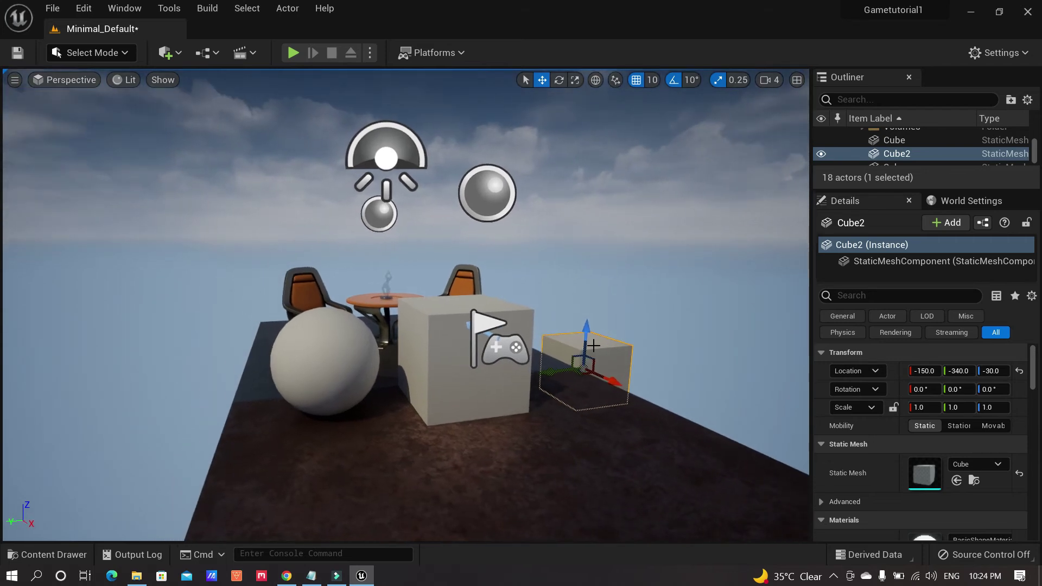
# - Delete both cubes and the sphere from the level
pyautogui.press('Delete')
pyautogui.click(460, 377)
pyautogui.press('Delete')
pyautogui.click(360, 359)
pyautogui.press('Delete')
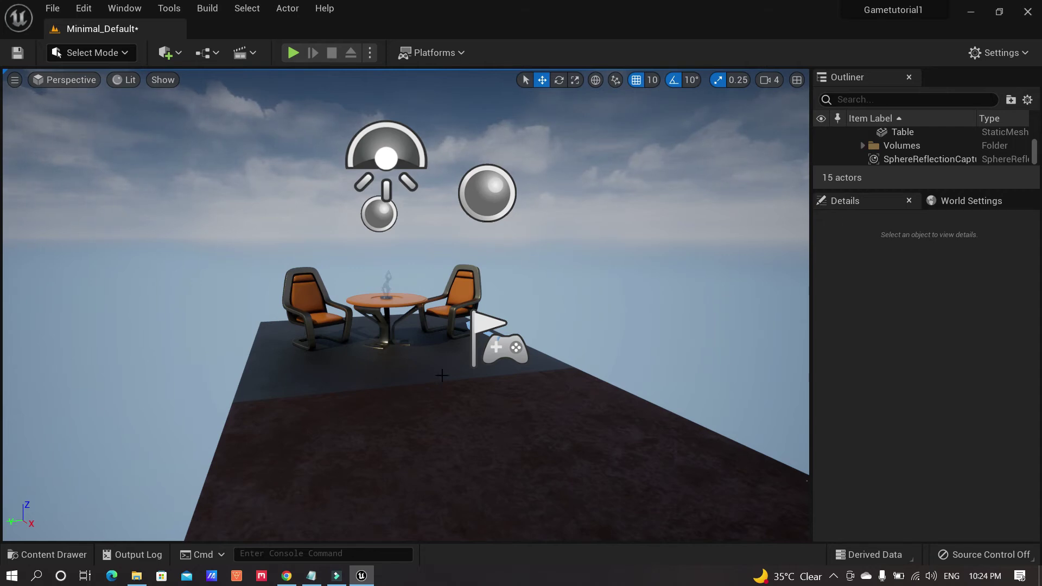
# - Pan and rotate the perspective camera to view the platform and furniture from different angles
pyautogui.moveTo(577, 332); pyautogui.dragTo(577, 313, button='right')
pyautogui.moveTo(615, 344); pyautogui.dragTo(656, 351, button='middle')
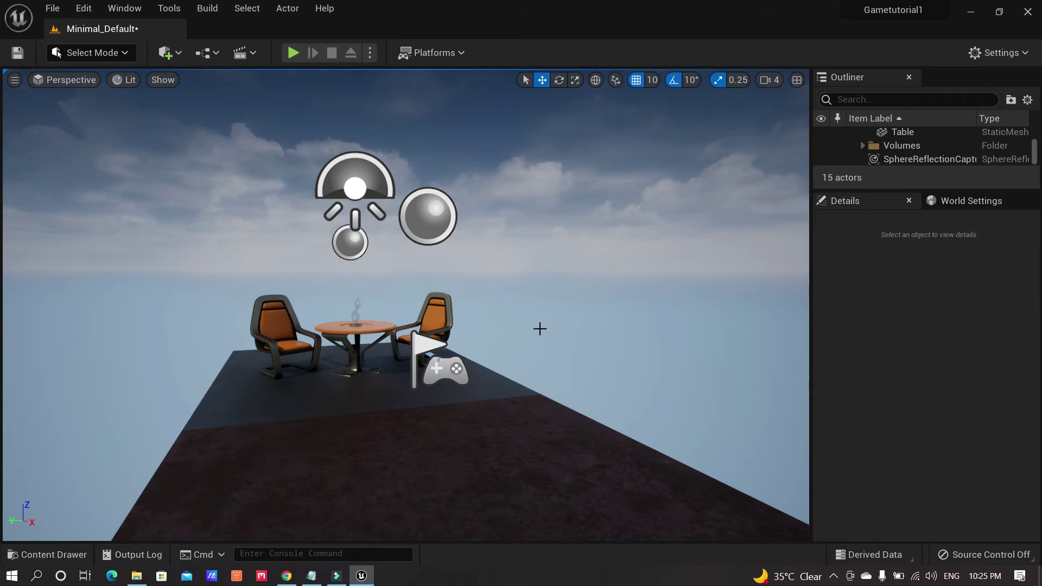
pyautogui.moveTo(473, 342)
pyautogui.mouseDown(button='right')
pyautogui.moveTo(500, 337)
pyautogui.moveTo(326, 345)
pyautogui.moveTo(472, 341)
pyautogui.mouseUp(button='right')
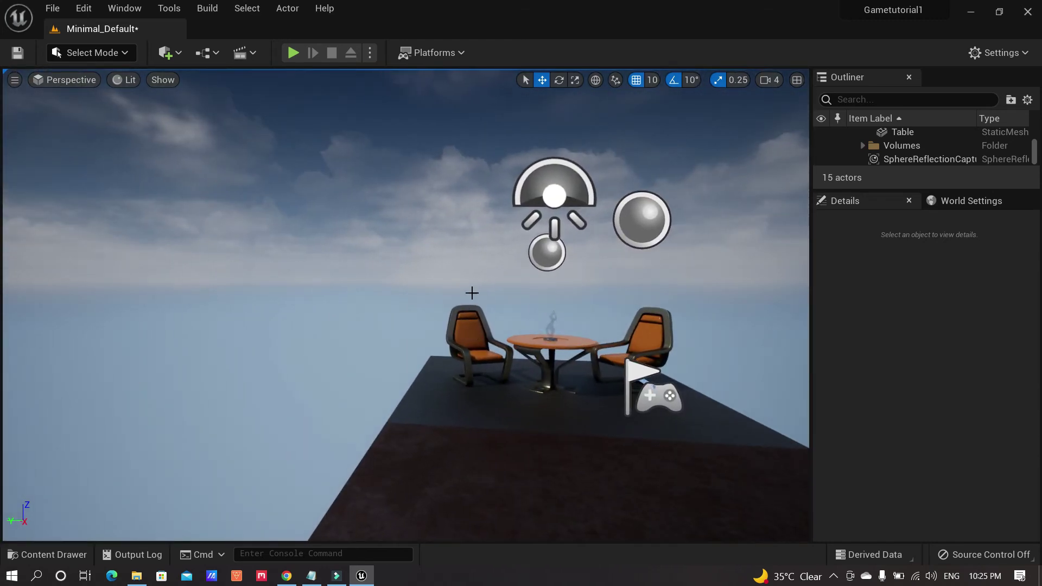
pyautogui.moveTo(496, 309); pyautogui.dragTo(499, 342, button='right')
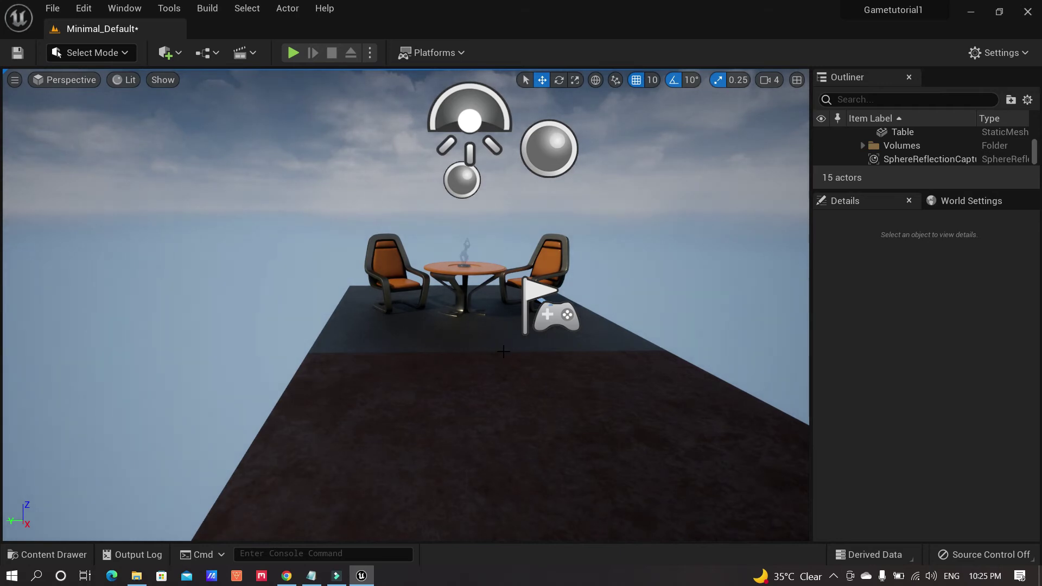
pyautogui.moveTo(511, 375); pyautogui.dragTo(495, 391, button='right')
# - Fly the camera forward and backward to examine the table and its glass statue up close
pyautogui.press('w')
pyautogui.press('s')
pyautogui.press('w')
pyautogui.press('s')
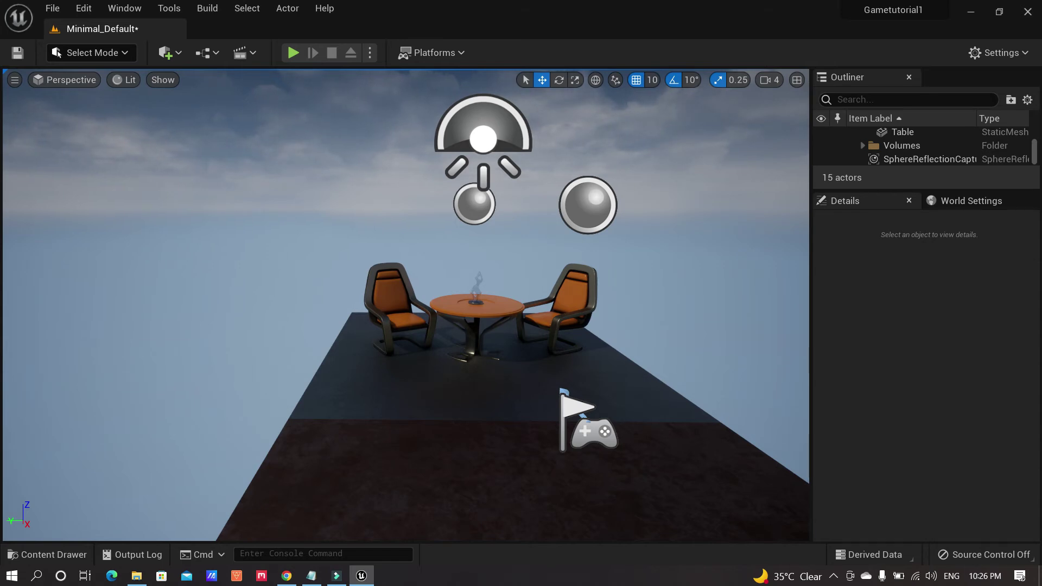
pyautogui.press('w')
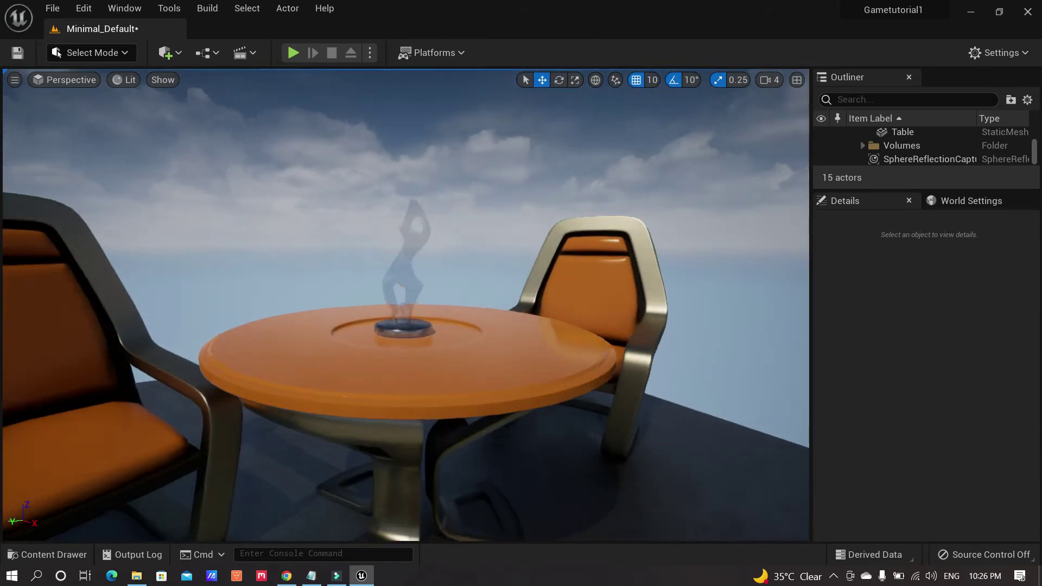
pyautogui.press('w')
pyautogui.press('w')
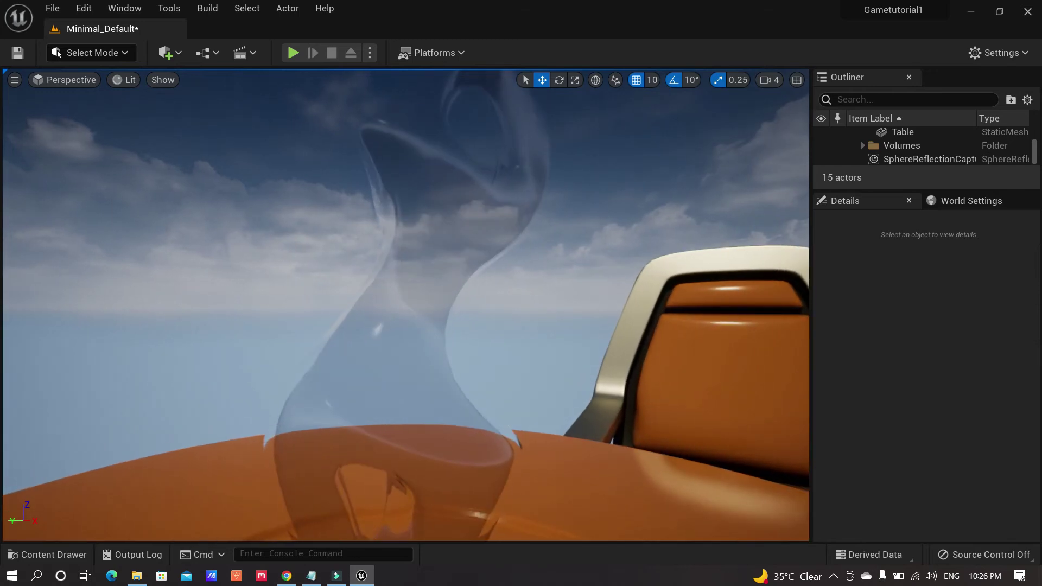
pyautogui.press('s')
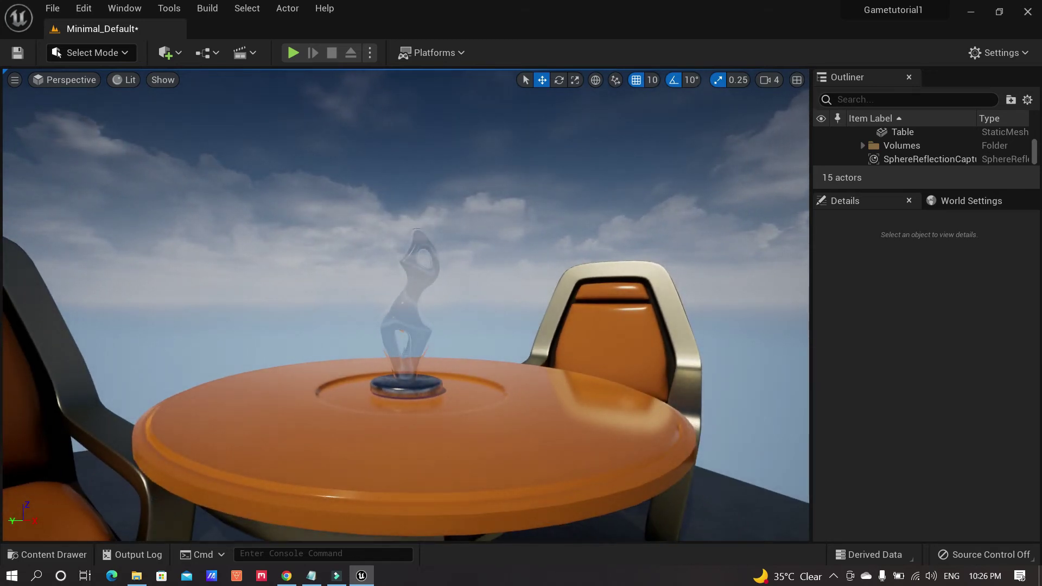
# - Fly the camera backward and sideways and turn it to view the furniture and whole platform from different angles
pyautogui.press('s')
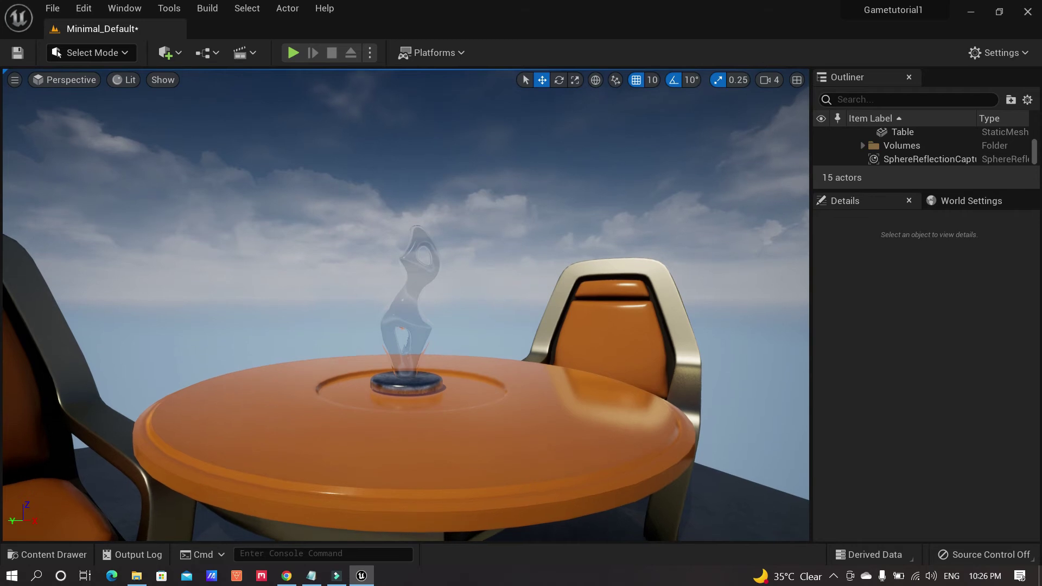
pyautogui.press('s')
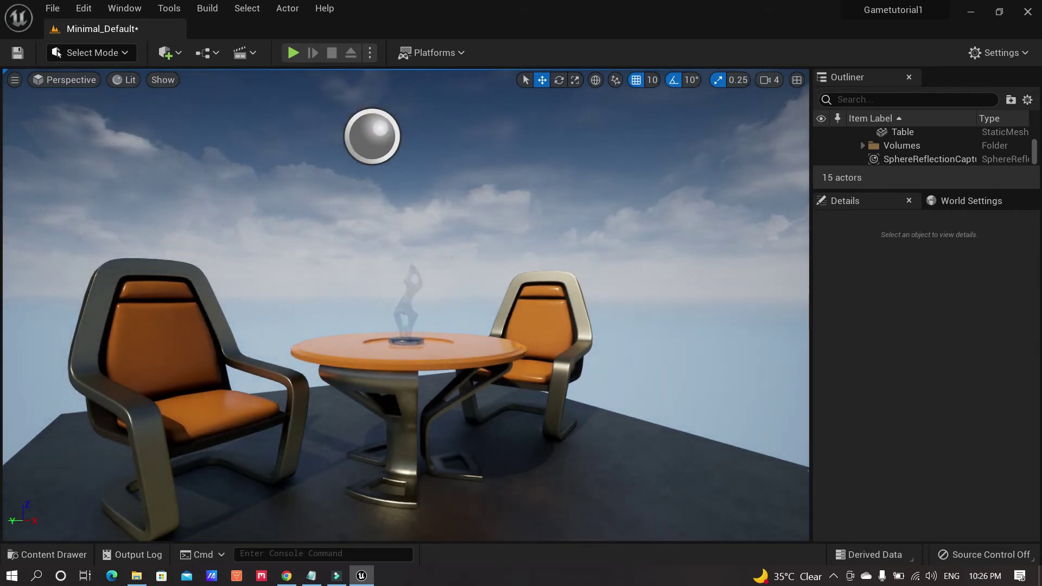
pyautogui.press('d')
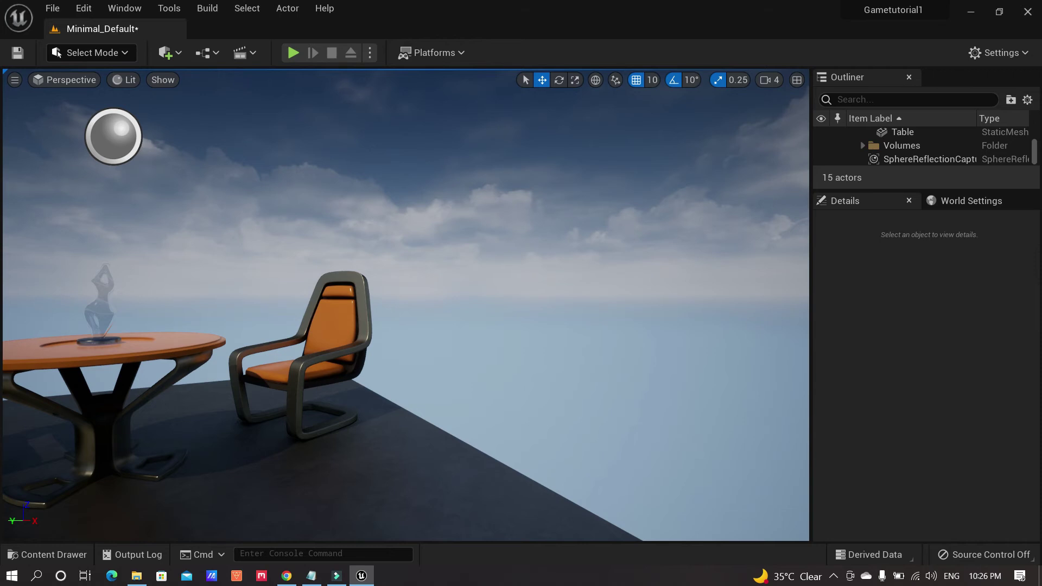
pyautogui.press('a')
pyautogui.moveTo(406, 304); pyautogui.dragTo(582, 383, button='right')
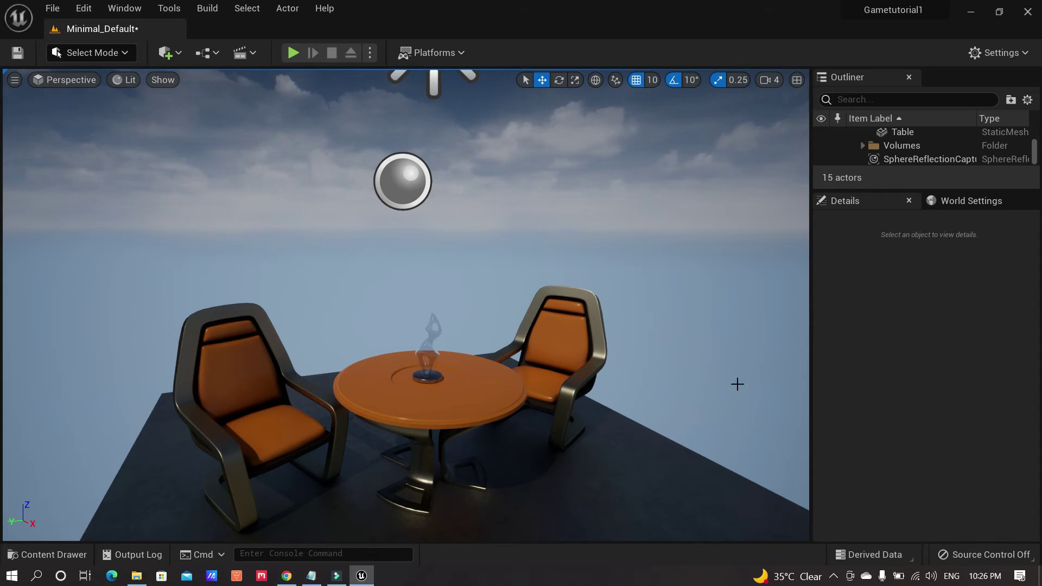
pyautogui.moveTo(517, 405); pyautogui.dragTo(509, 372)
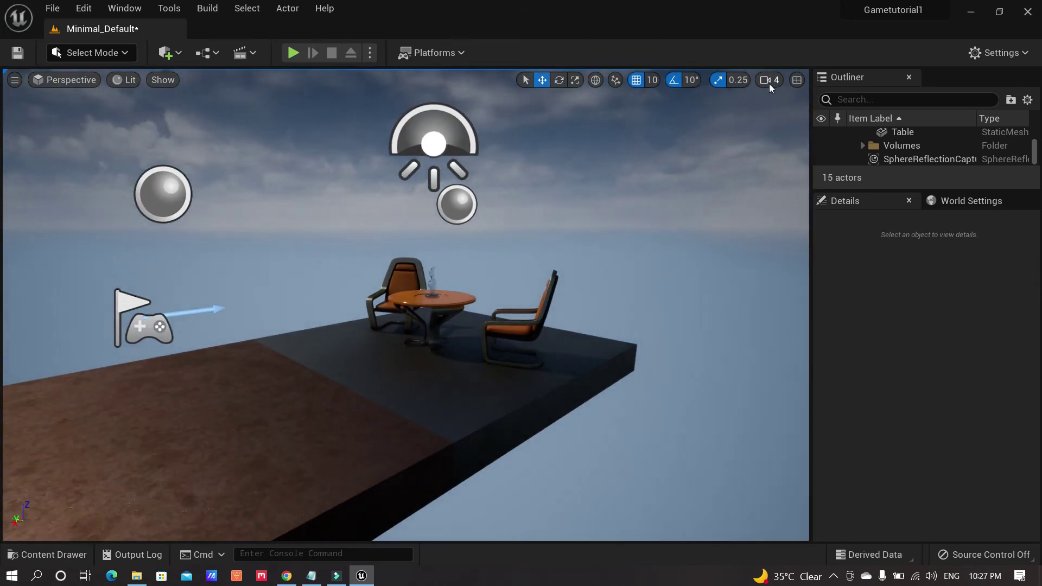
pyautogui.moveTo(321, 279)
pyautogui.mouseDown()
pyautogui.moveTo(294, 256)
pyautogui.moveTo(321, 279)
pyautogui.mouseUp()
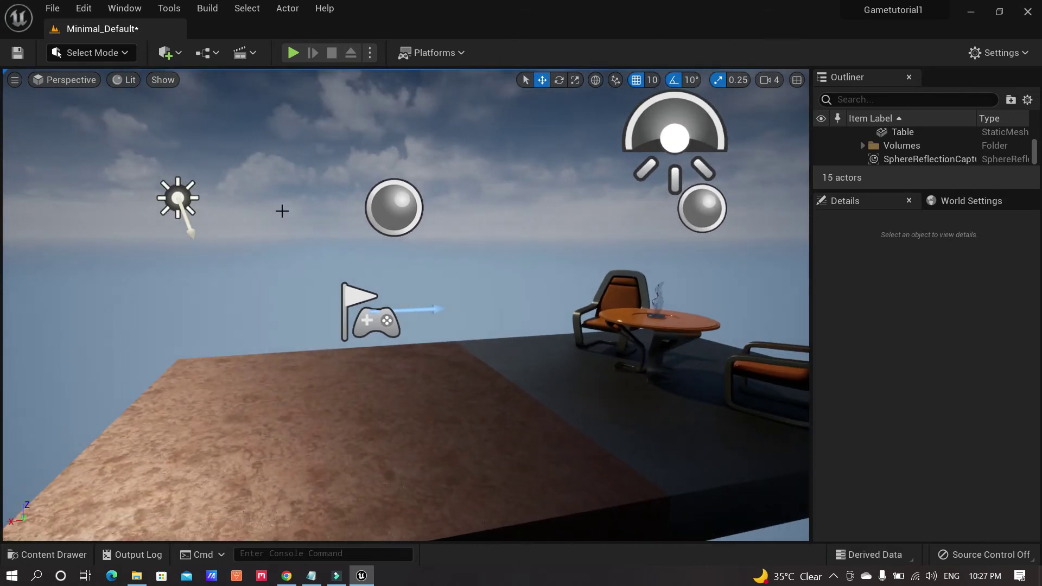
# - Set the camera speed to 7 and fly the viewport camera away from the platform and back to the furniture
pyautogui.click(779, 79)
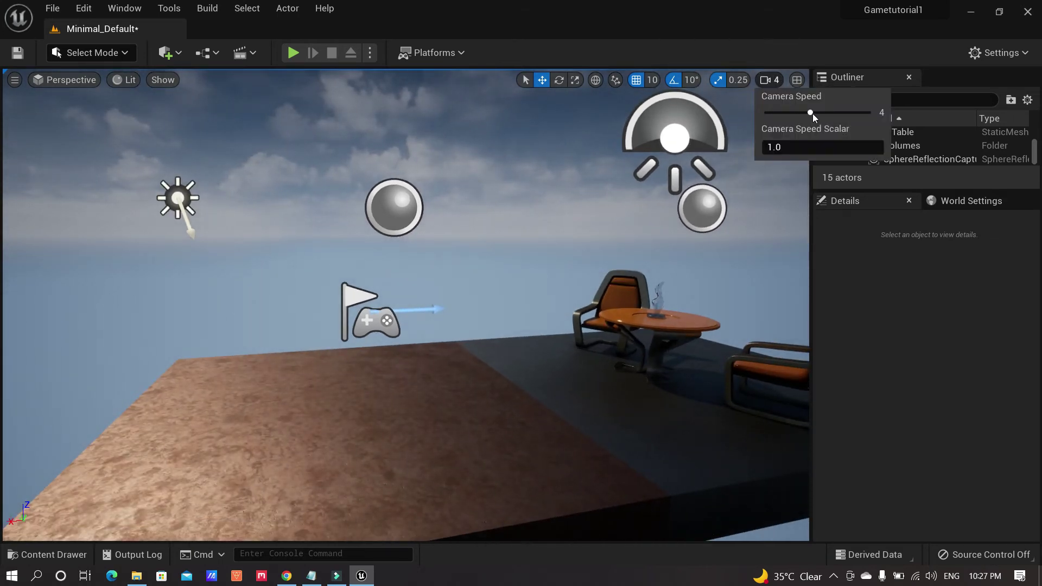
pyautogui.moveTo(811, 112); pyautogui.dragTo(856, 115)
pyautogui.moveTo(542, 368); pyautogui.dragTo(484, 332, button='right')
pyautogui.moveTo(512, 418); pyautogui.dragTo(375, 420, button='right')
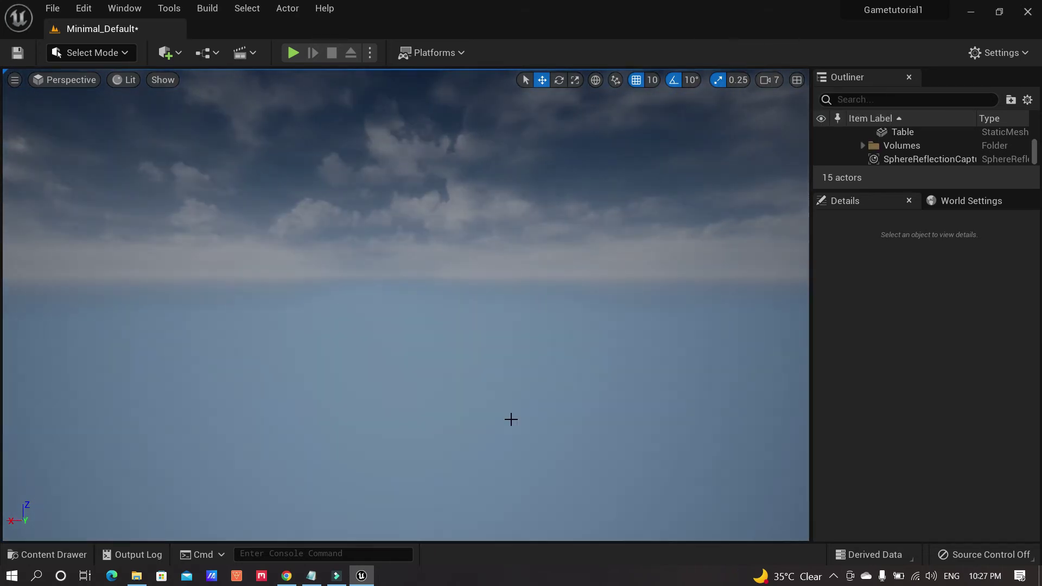
pyautogui.moveTo(444, 400); pyautogui.dragTo(565, 401, button='right')
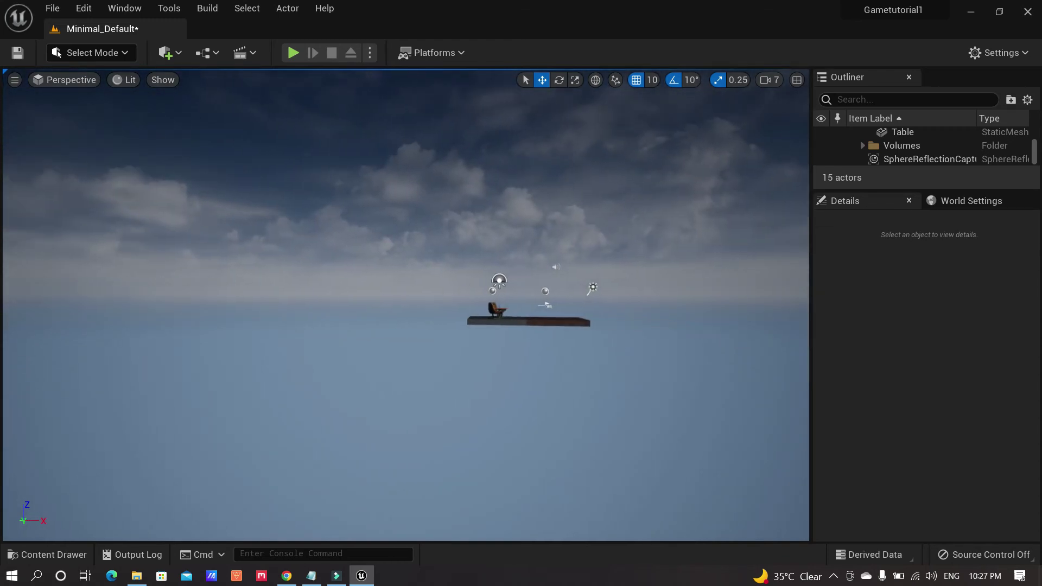
pyautogui.moveTo(449, 402); pyautogui.dragTo(473, 370)
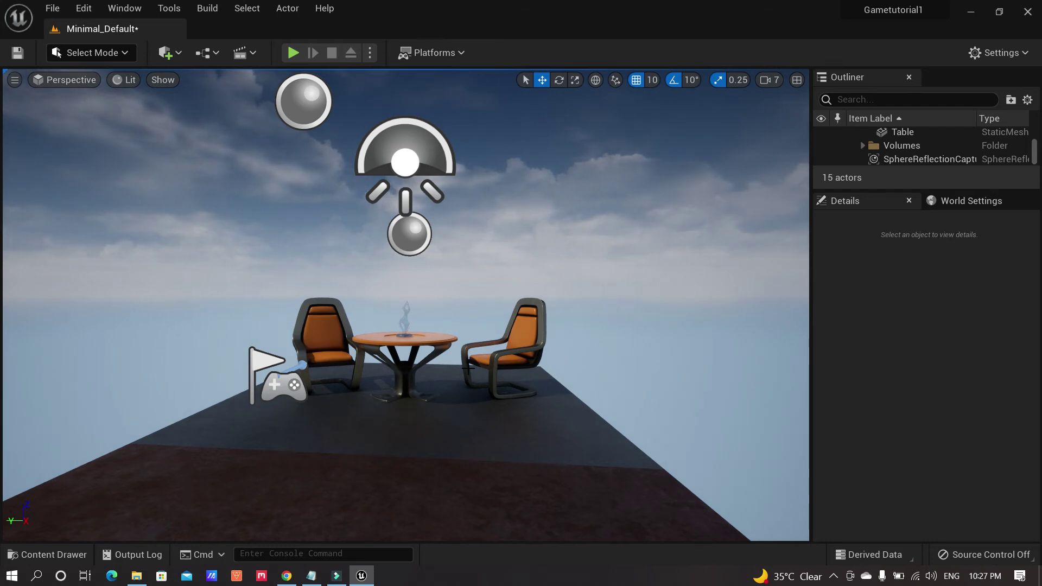
# - Set the camera speed to 3 and fly the camera in close to the glass statue on the table
pyautogui.click(777, 80)
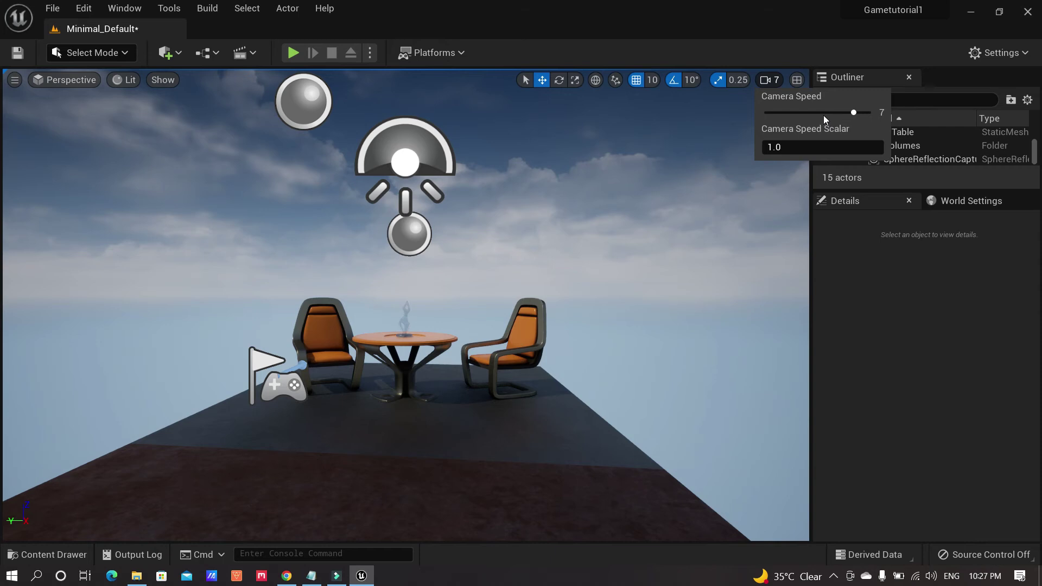
pyautogui.click(796, 113)
pyautogui.scroll(10, 514, 475)
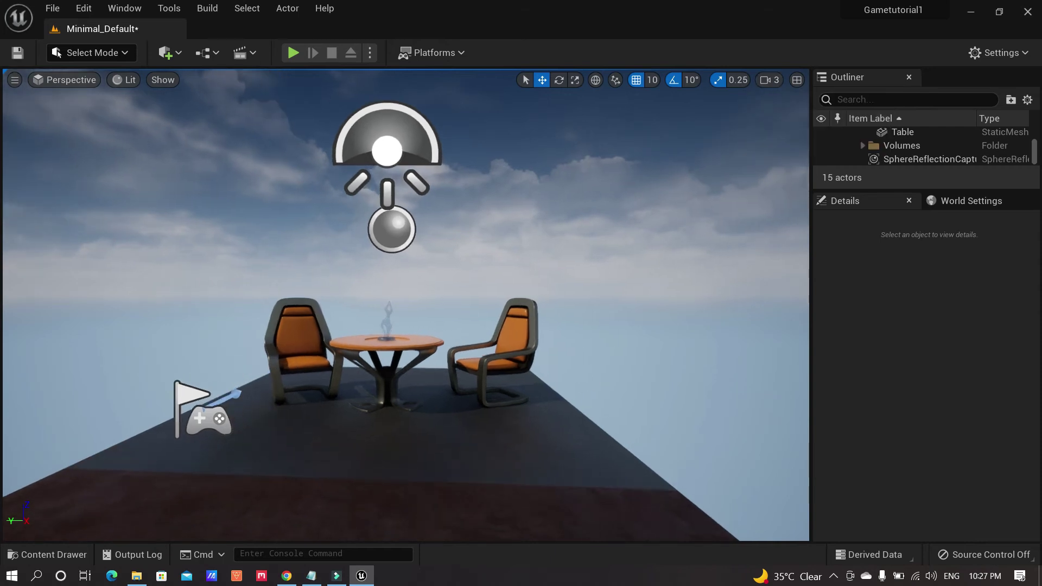
pyautogui.scroll(10, 488, 395)
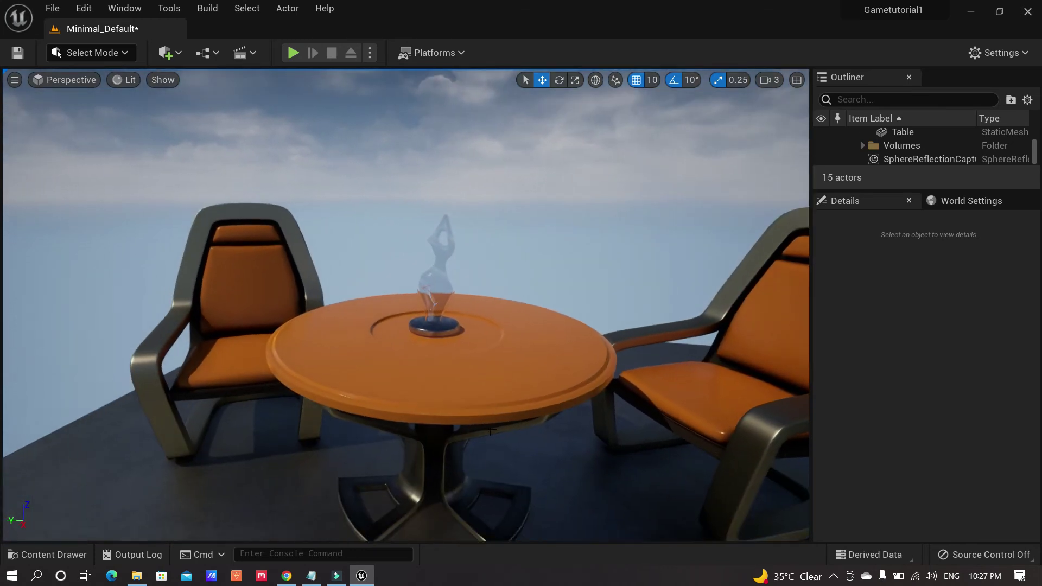
pyautogui.scroll(-5, 488, 391)
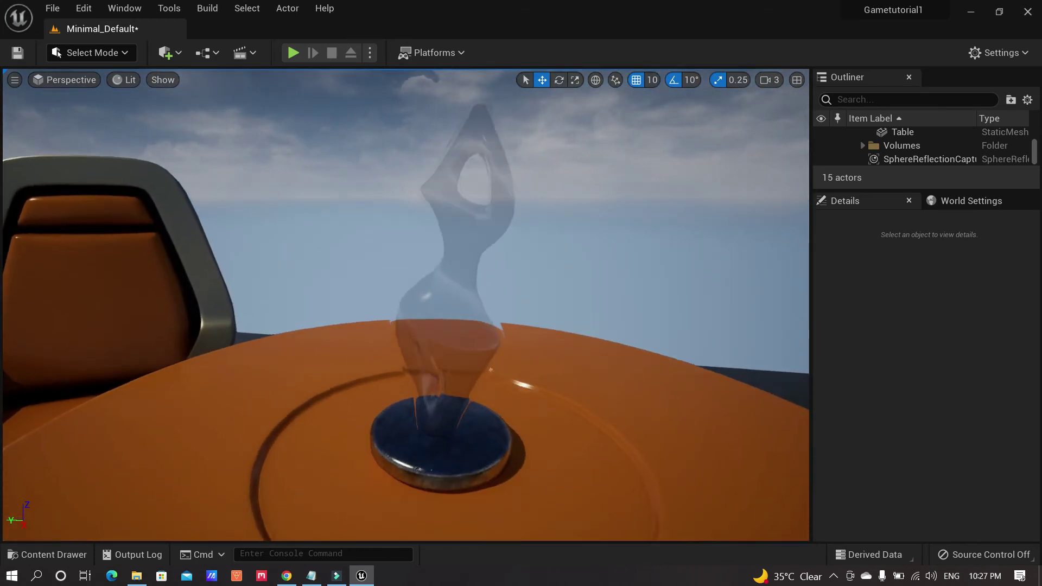
# - Set the camera speed to 1 and move the camera slowly around the glass statue and its base
pyautogui.click(776, 82)
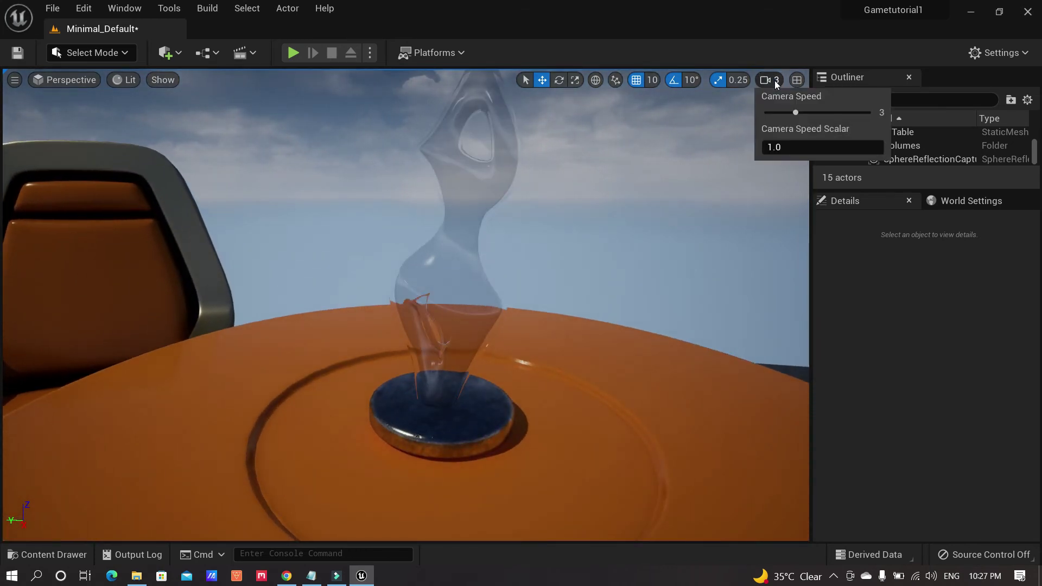
pyautogui.click(773, 113)
pyautogui.scroll(4, 486, 332)
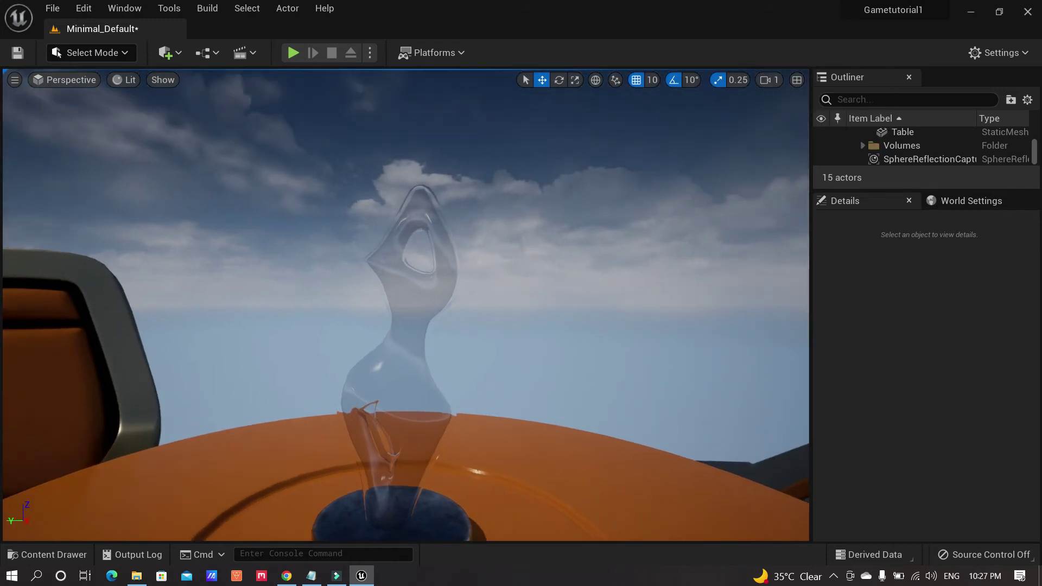
pyautogui.scroll(-3, 484, 349)
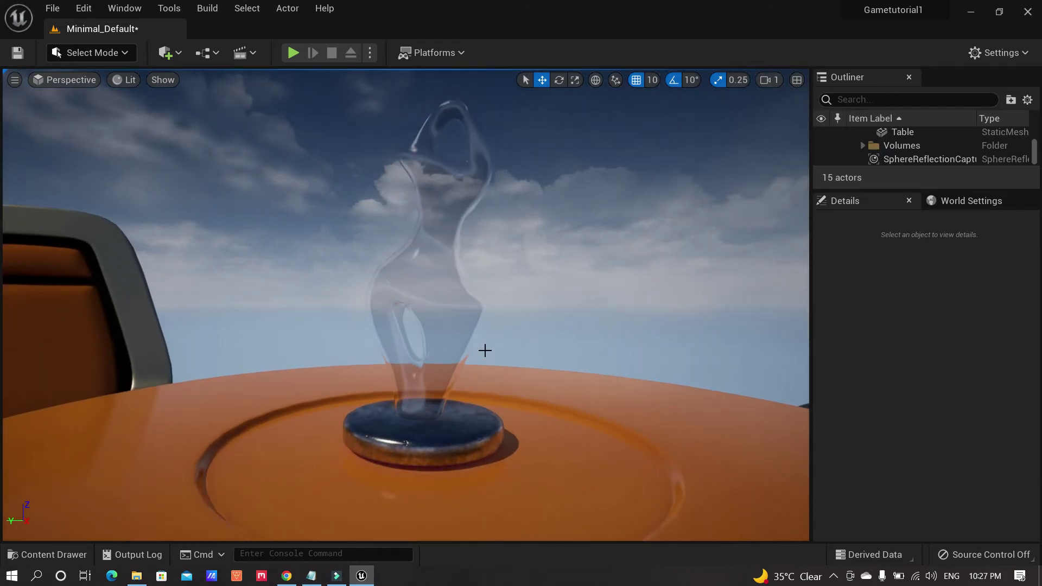
pyautogui.scroll(5, 484, 349)
pyautogui.moveTo(466, 364)
pyautogui.mouseDown(button='right')
pyautogui.moveTo(465, 348)
pyautogui.moveTo(466, 364)
pyautogui.mouseUp(button='right')
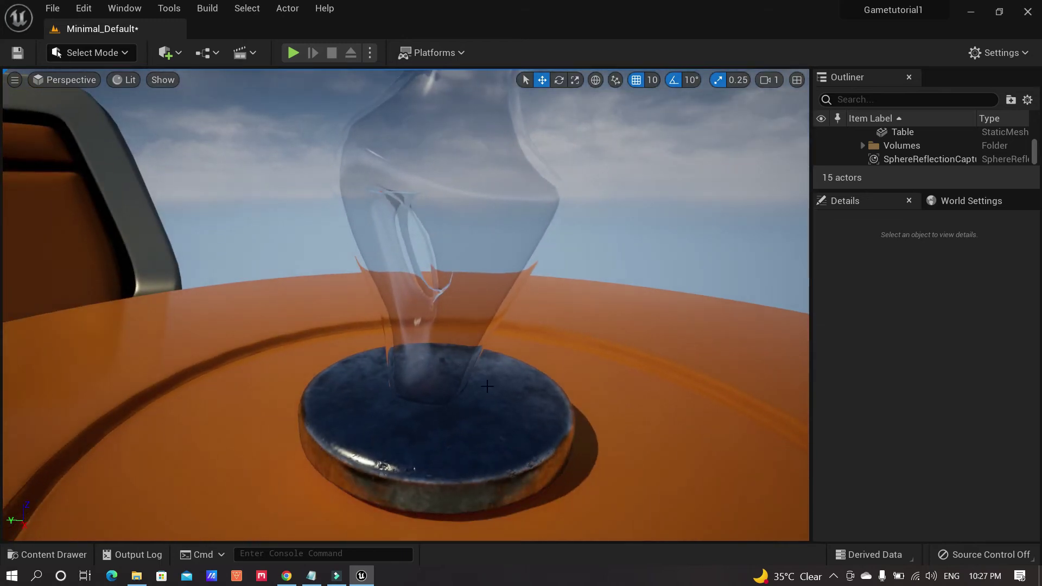
pyautogui.scroll(4, 477, 421)
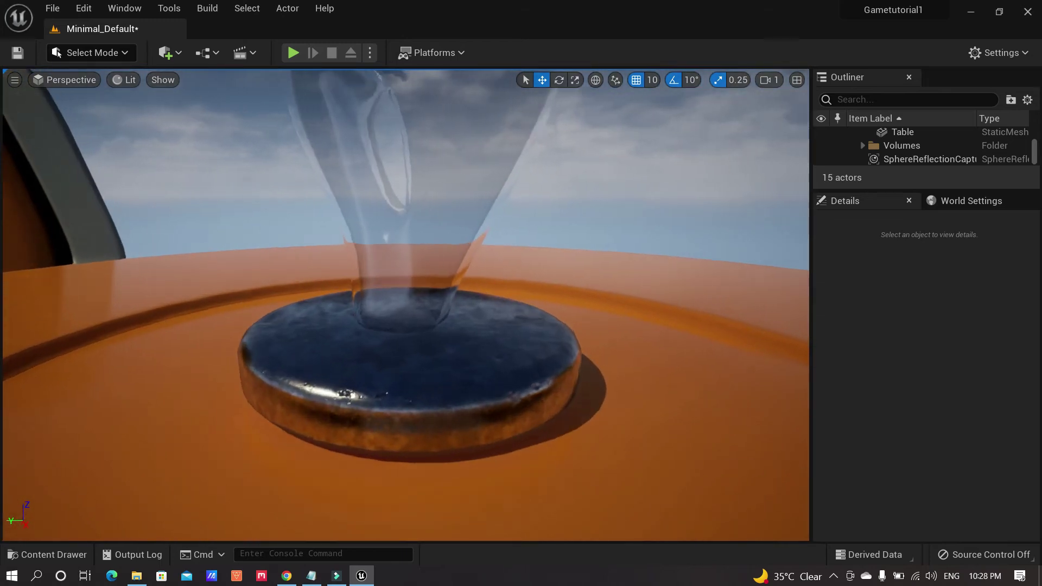
pyautogui.moveTo(537, 439); pyautogui.dragTo(454, 293, button='right')
pyautogui.scroll(2, 454, 294)
pyautogui.scroll(2, 409, 421)
pyautogui.moveTo(410, 421); pyautogui.dragTo(414, 396, button='right')
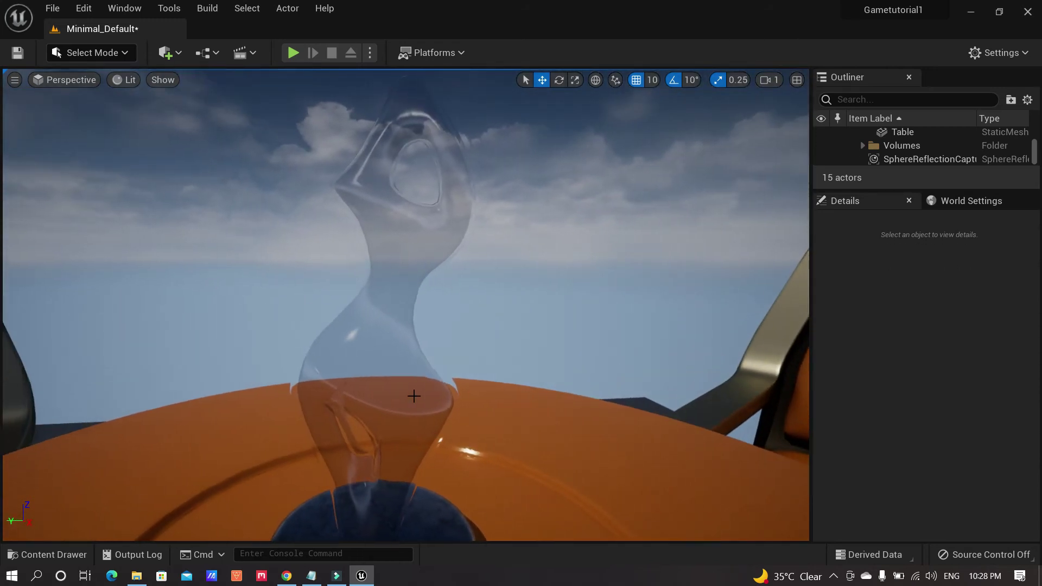
# - Set the camera speed to 4, select the sky sphere, and fly the camera back until the platform is far away
pyautogui.click(778, 80)
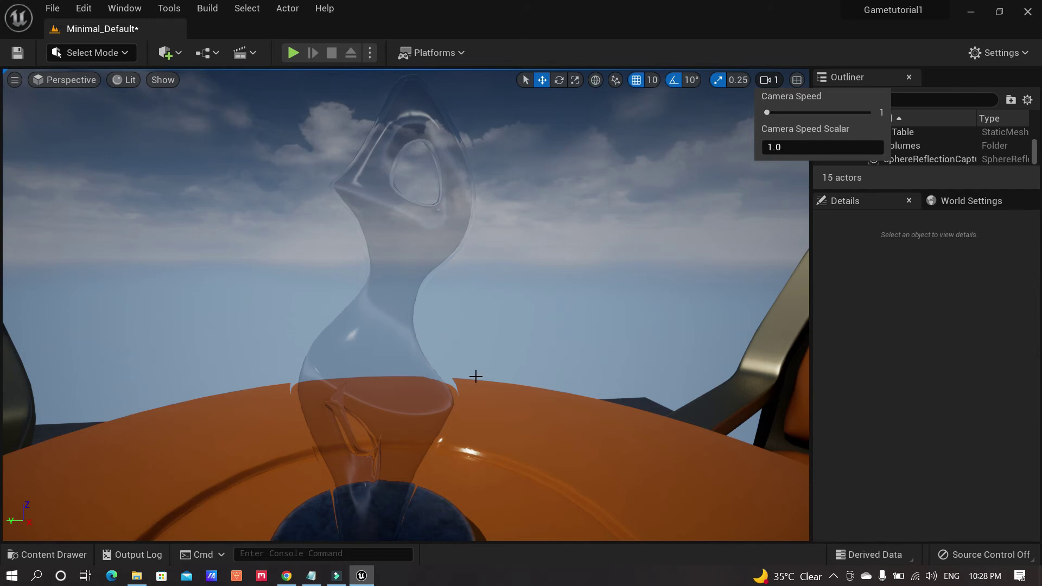
pyautogui.moveTo(767, 113); pyautogui.dragTo(811, 114)
pyautogui.click(618, 297)
pyautogui.click(618, 298)
pyautogui.moveTo(585, 289); pyautogui.dragTo(584, 286, button='right')
pyautogui.press('s')
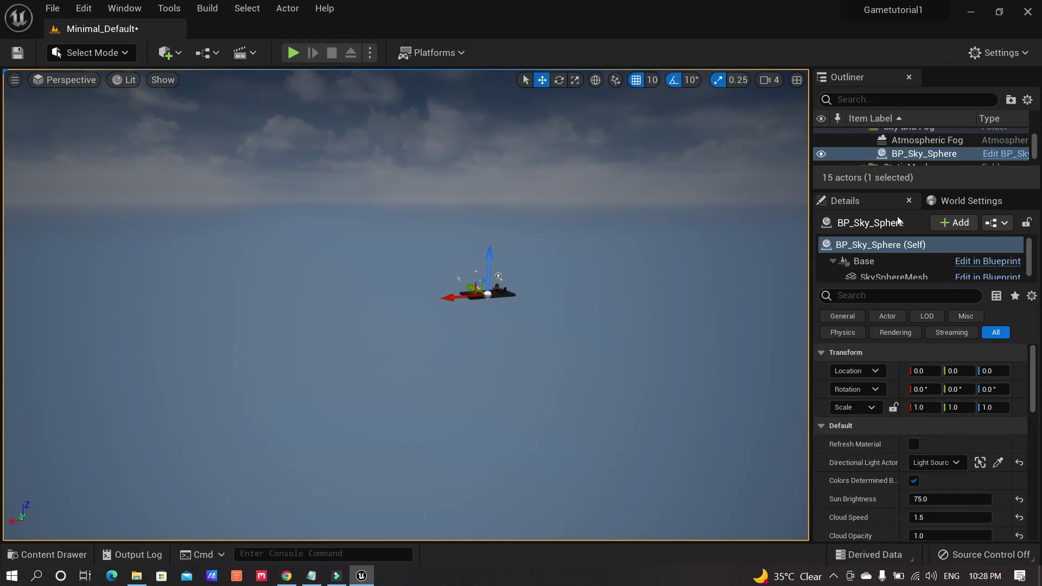
# - Enlarge the Outliner, then select the first Floor mesh under StaticMeshes and focus the viewport on it
pyautogui.moveTo(898, 190); pyautogui.dragTo(900, 353)
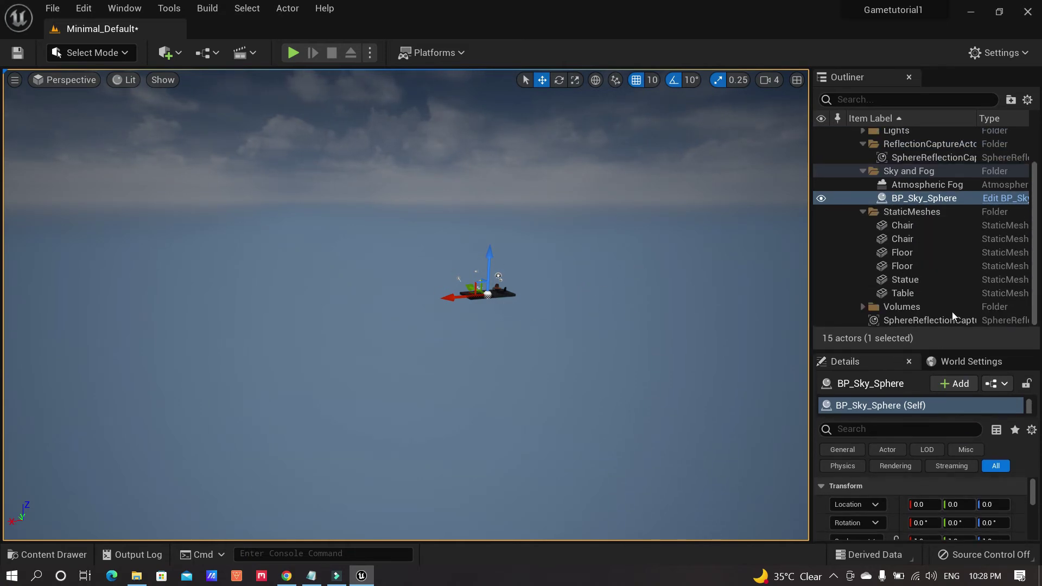
pyautogui.click(916, 254)
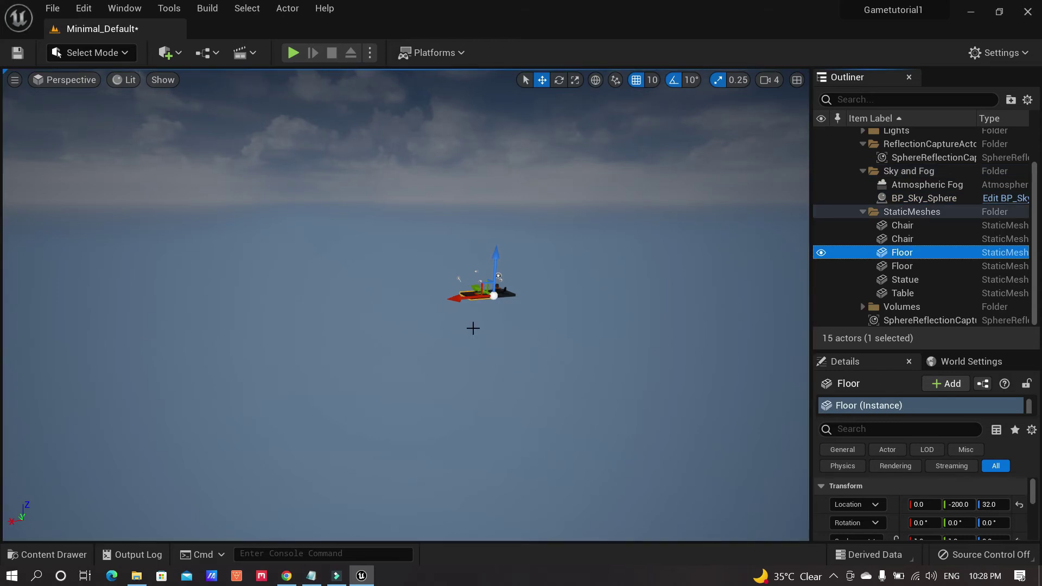
pyautogui.press('f')
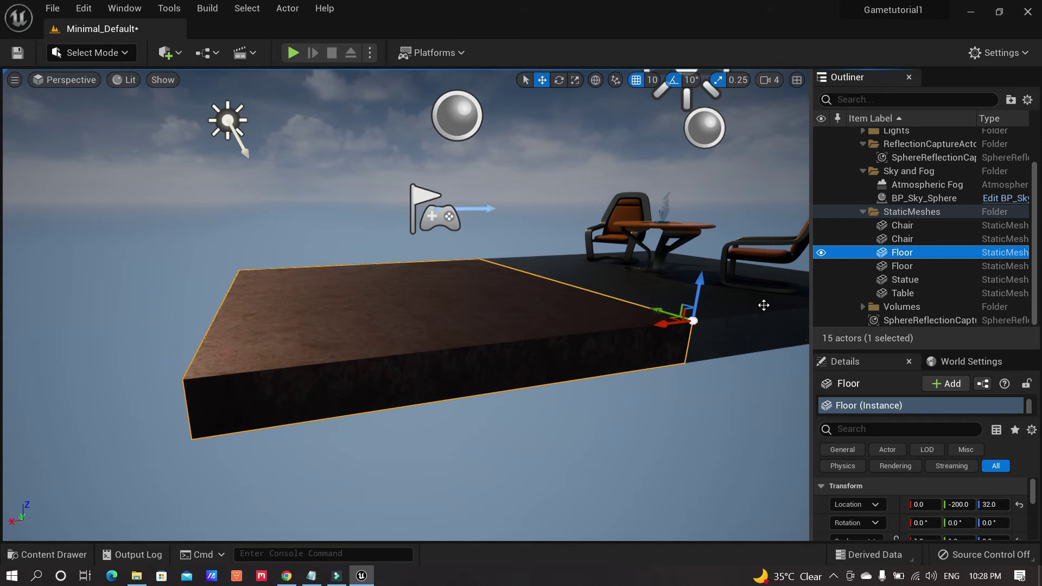
# - Select the second Chair under StaticMeshes, focus the viewport on it, and fly around to view the furniture from the front
pyautogui.click(909, 240)
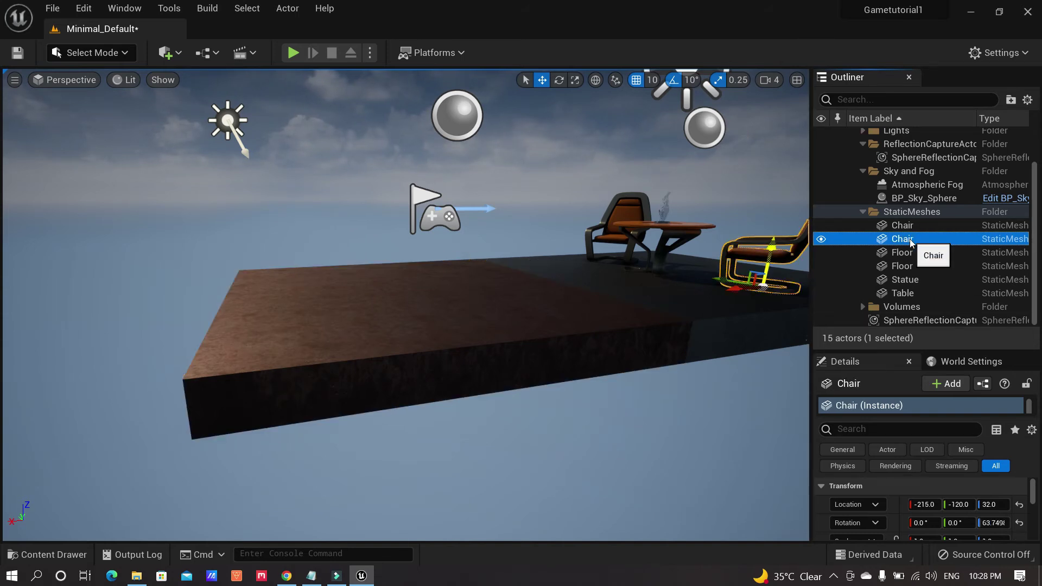
pyautogui.press('f')
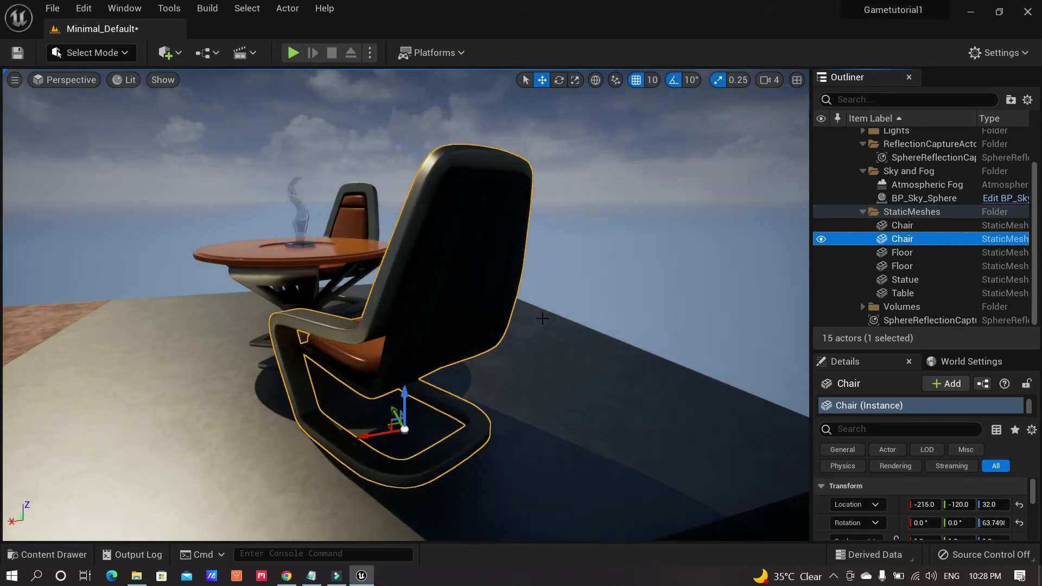
pyautogui.moveTo(530, 332); pyautogui.dragTo(470, 375, button='right')
pyautogui.press('a')
pyautogui.press('w')
pyautogui.scroll(-5, 470, 375)
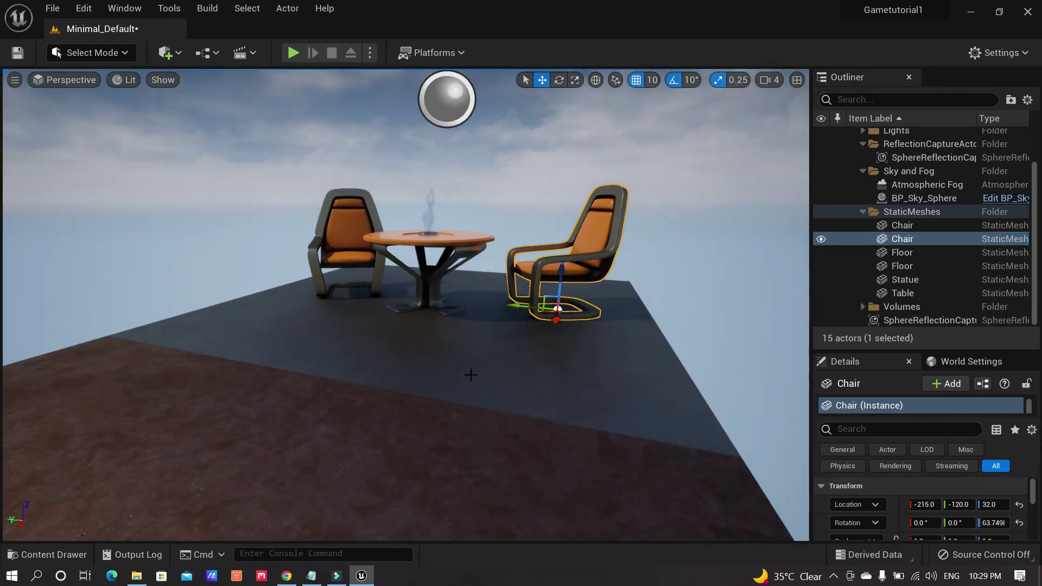
# - Select the Statue mesh, focus the viewport on it, and turn the camera to view it from several angles
pyautogui.click(919, 280)
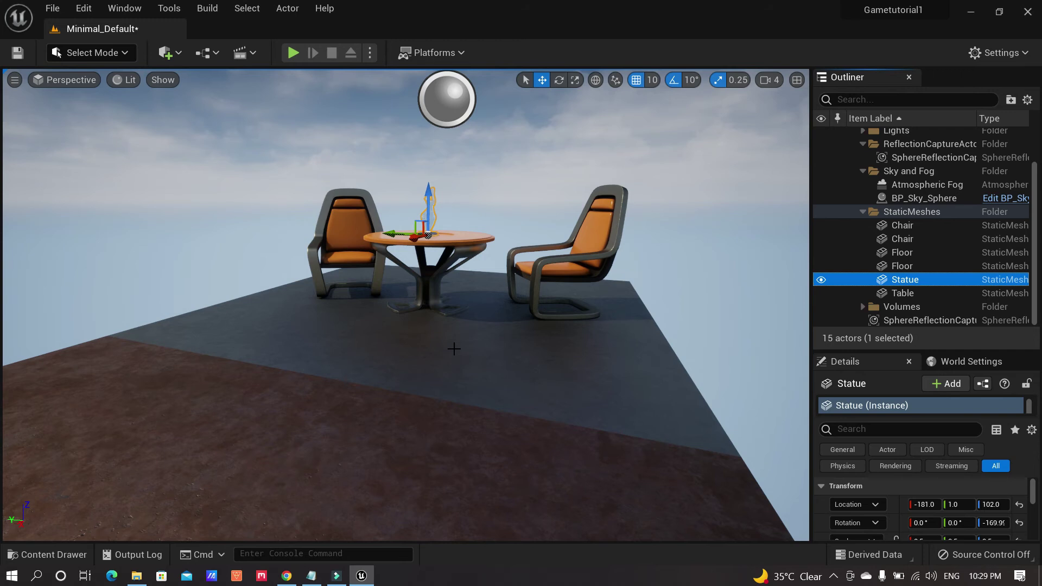
pyautogui.press('f')
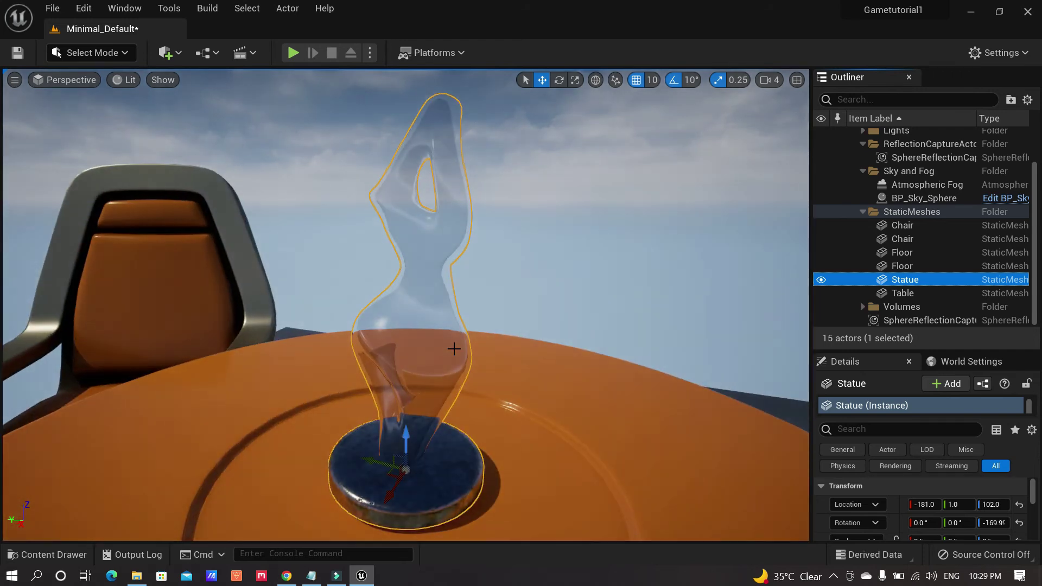
pyautogui.moveTo(454, 349); pyautogui.dragTo(558, 252, button='right')
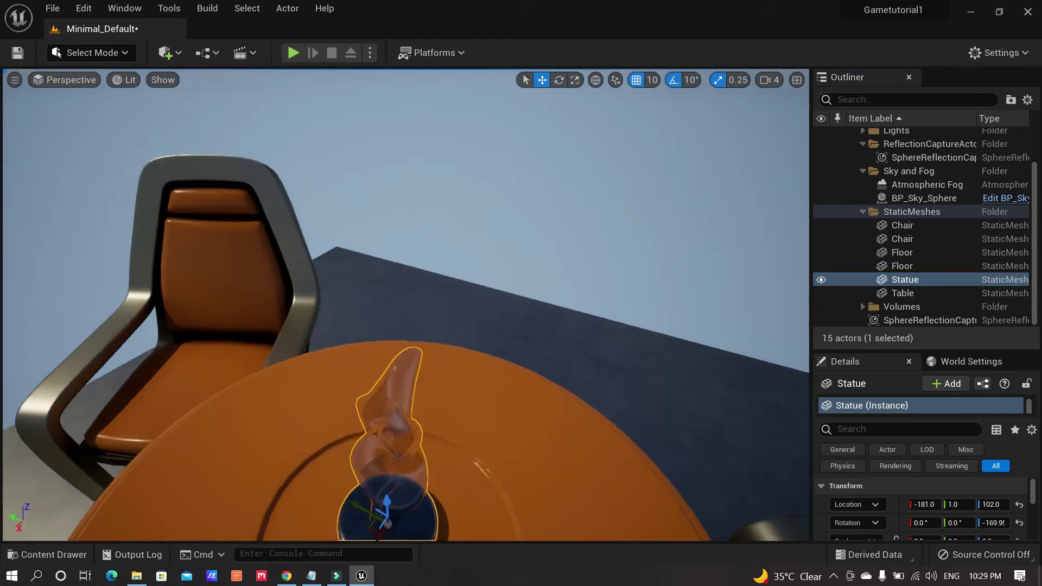
pyautogui.moveTo(559, 251)
pyautogui.mouseDown()
pyautogui.moveTo(562, 217)
pyautogui.moveTo(566, 240)
pyautogui.mouseUp()
pyautogui.moveTo(567, 240); pyautogui.dragTo(612, 223, button='right')
pyautogui.moveTo(611, 223); pyautogui.dragTo(570, 299)
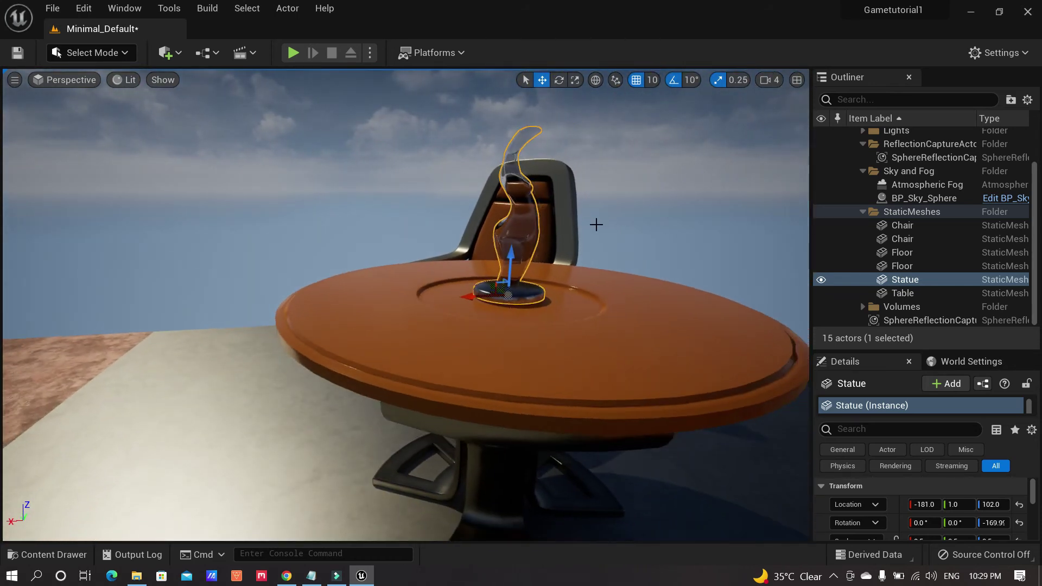
pyautogui.moveTo(596, 226); pyautogui.dragTo(625, 233)
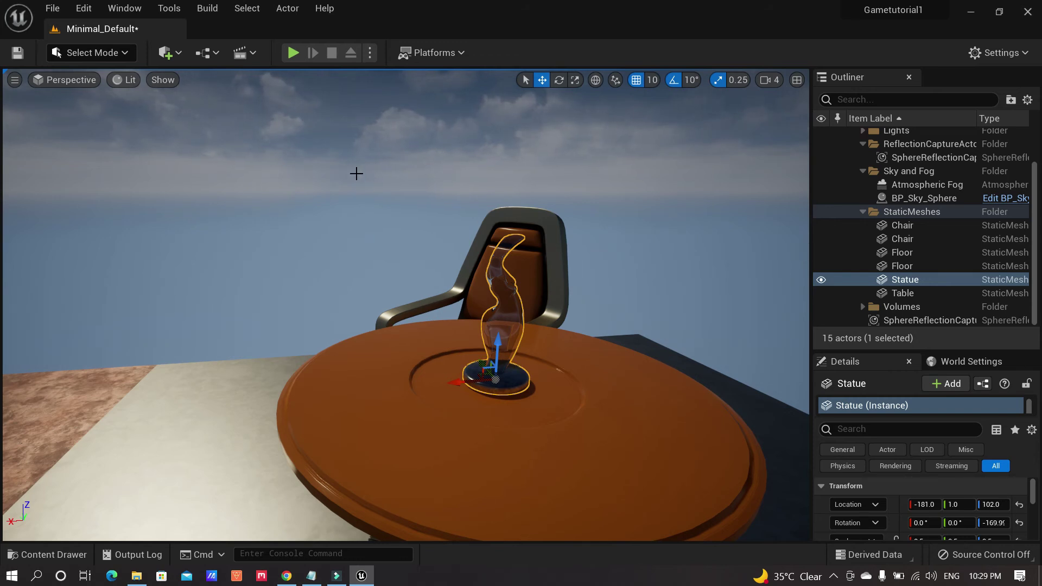
pyautogui.click(836, 578)
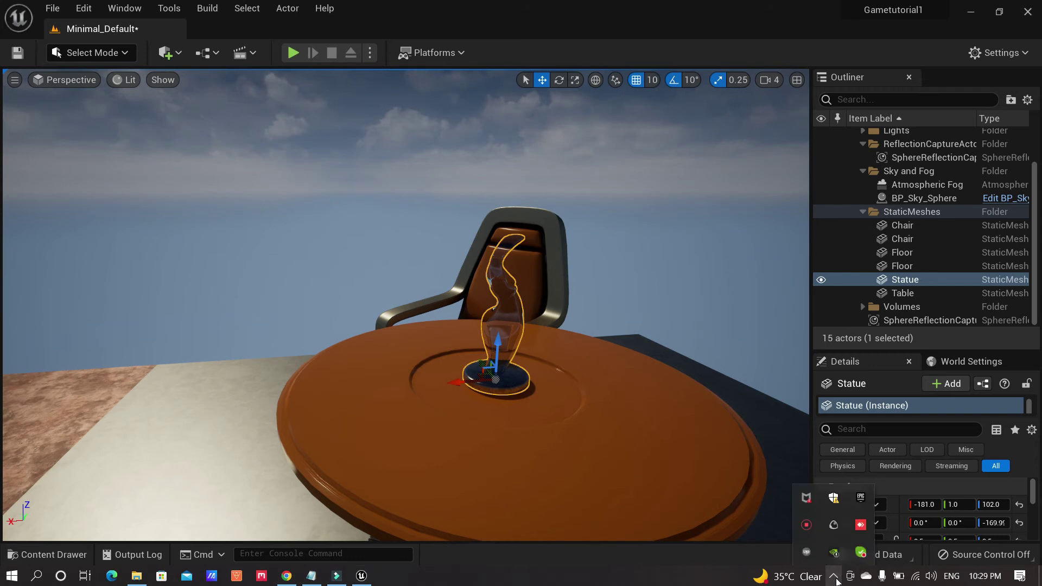
pyautogui.click(813, 530)
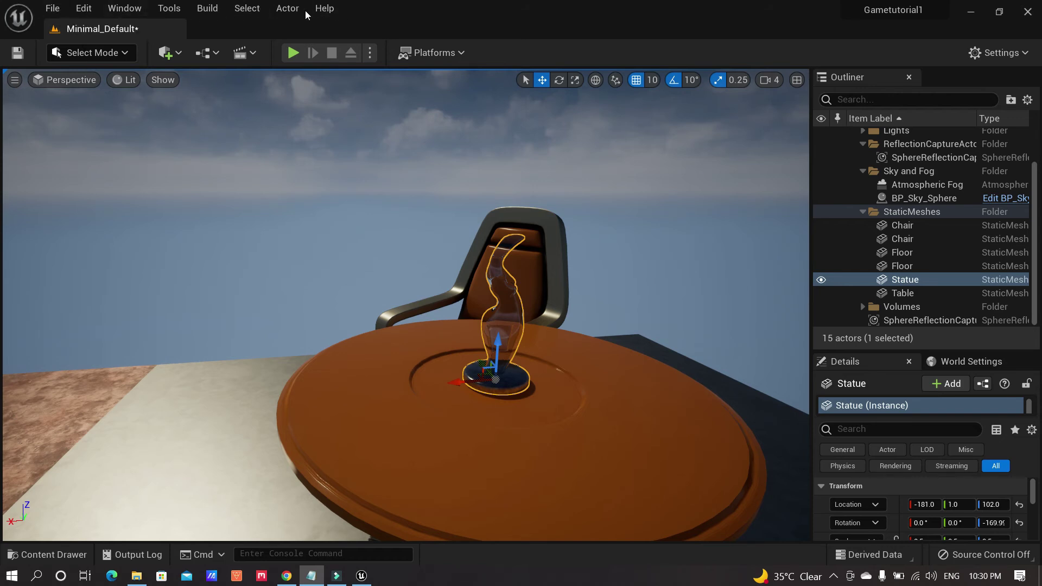
# - Look over the file and edit commands, then open the Project Settings and maximize their window
pyautogui.click(57, 9)
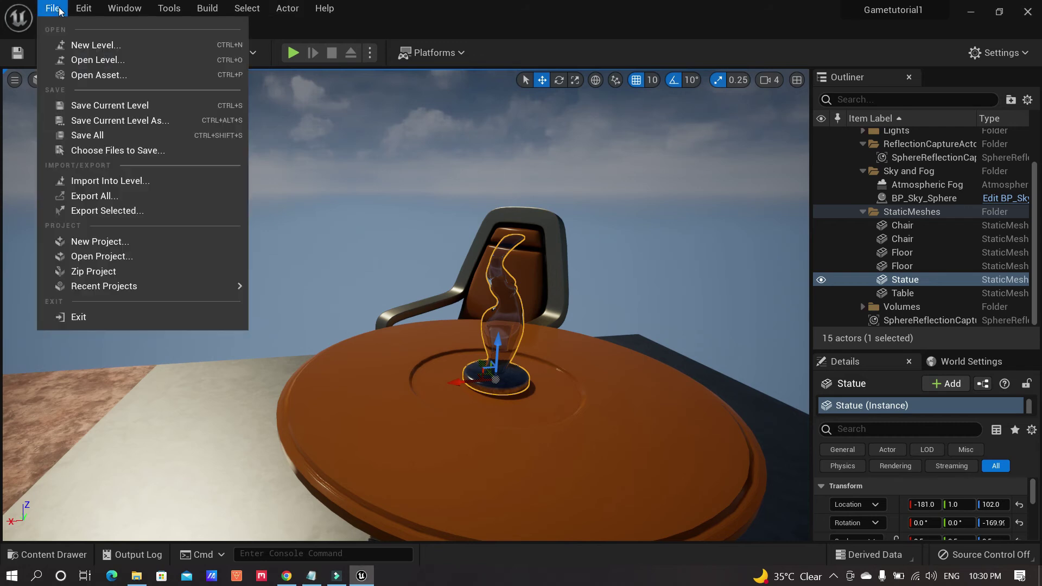
pyautogui.moveTo(93, 9)
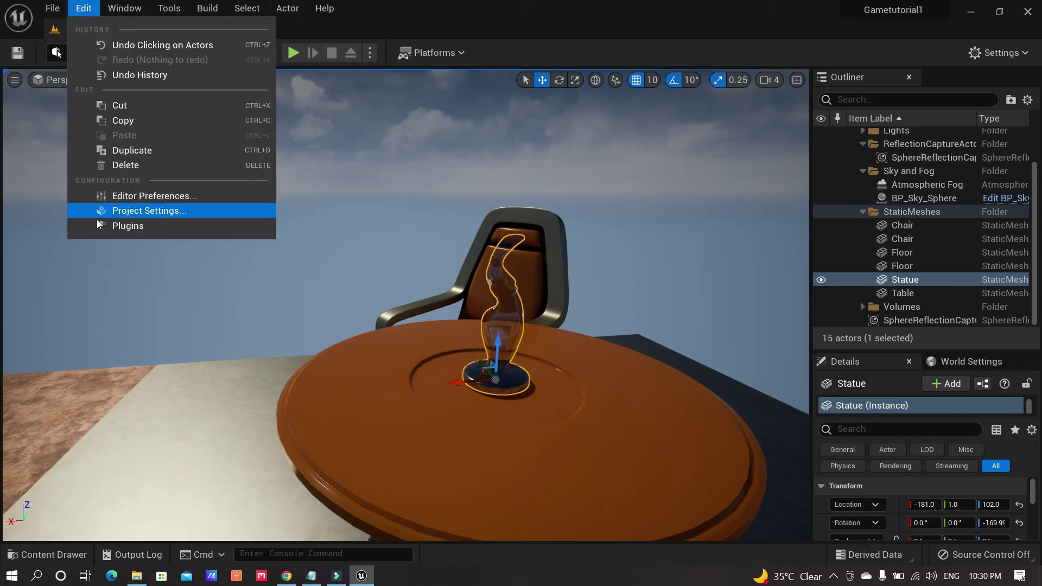
pyautogui.click(198, 213)
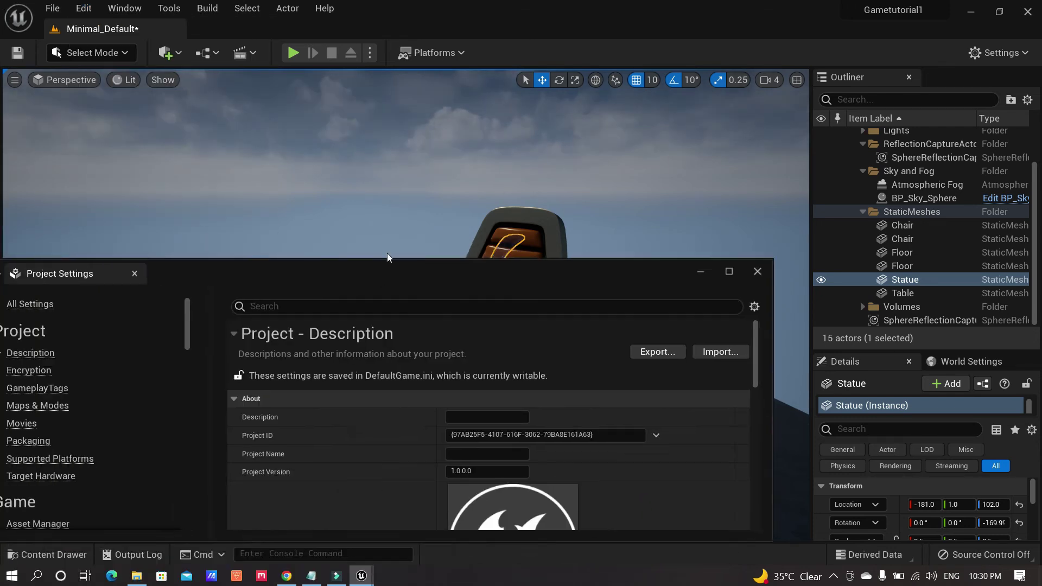
pyautogui.moveTo(387, 253); pyautogui.dragTo(455, 111)
pyautogui.doubleClick(457, 100)
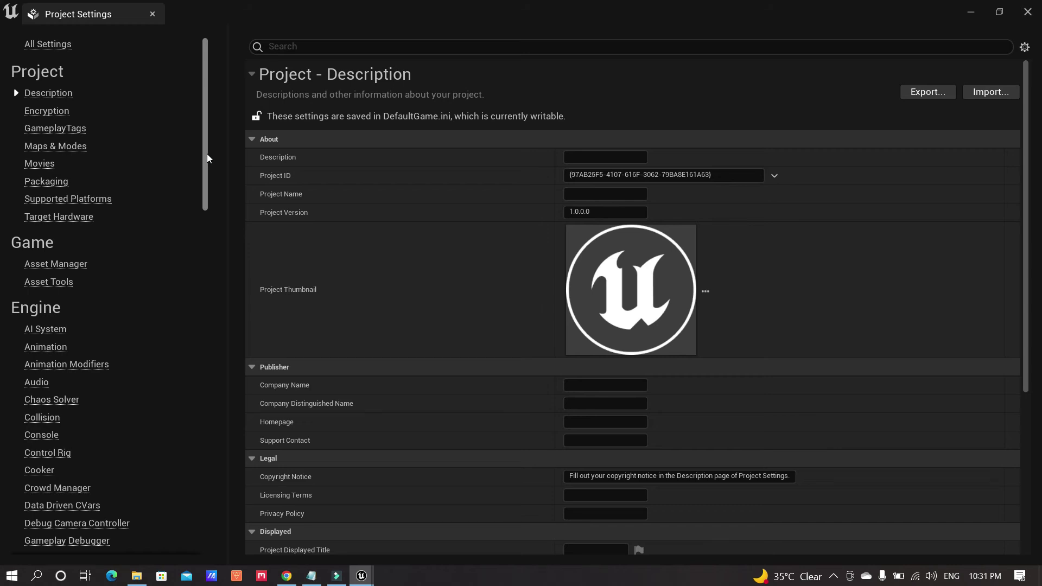
# - Look through the Project, Game, Engine, Editor, Platforms and Plugins categories of the project settings
pyautogui.scroll(-5, 77, 428)
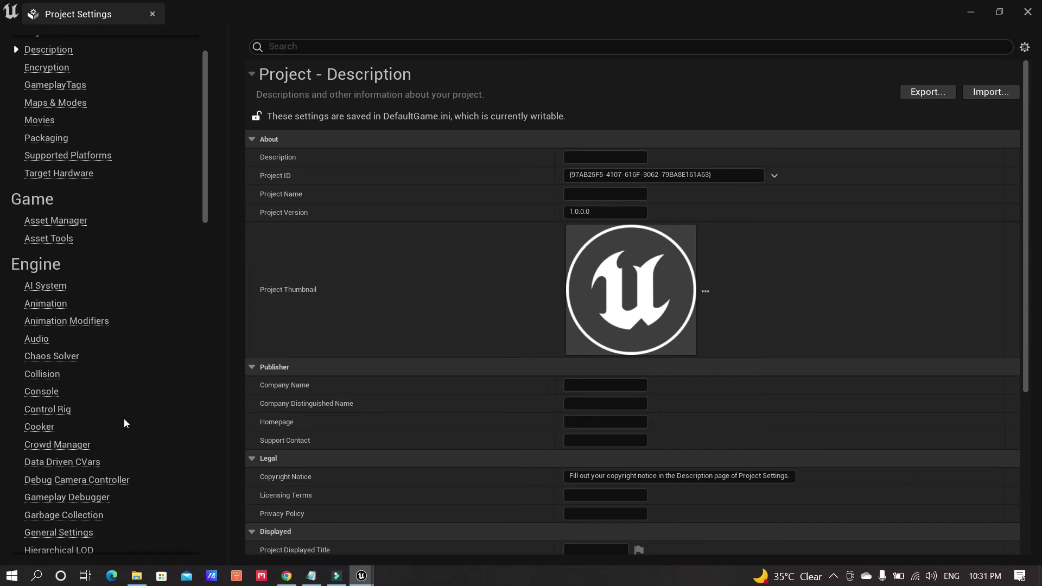
pyautogui.scroll(-7, 125, 424)
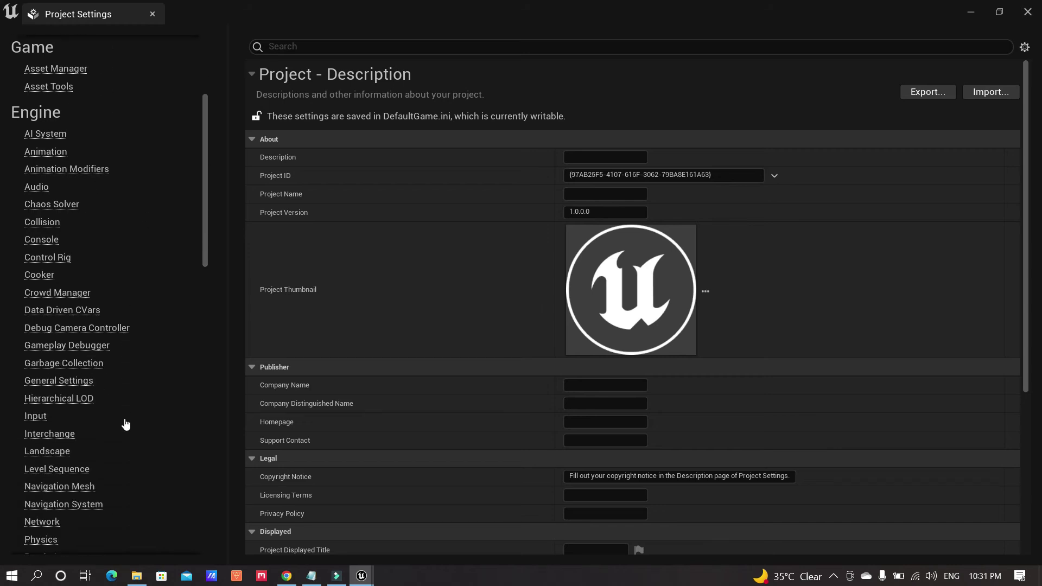
pyautogui.scroll(-4, 126, 424)
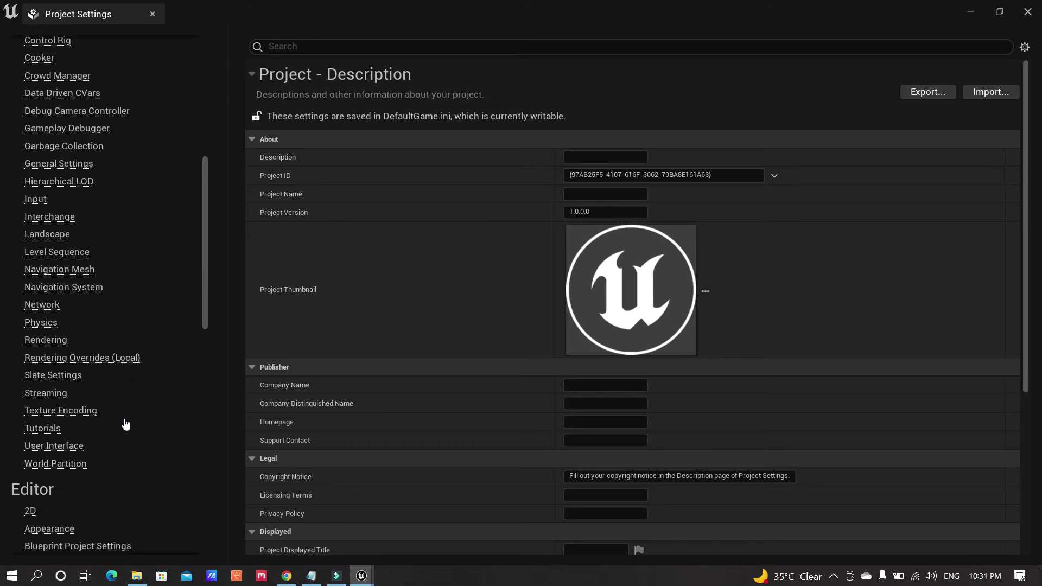
pyautogui.scroll(-7, 116, 434)
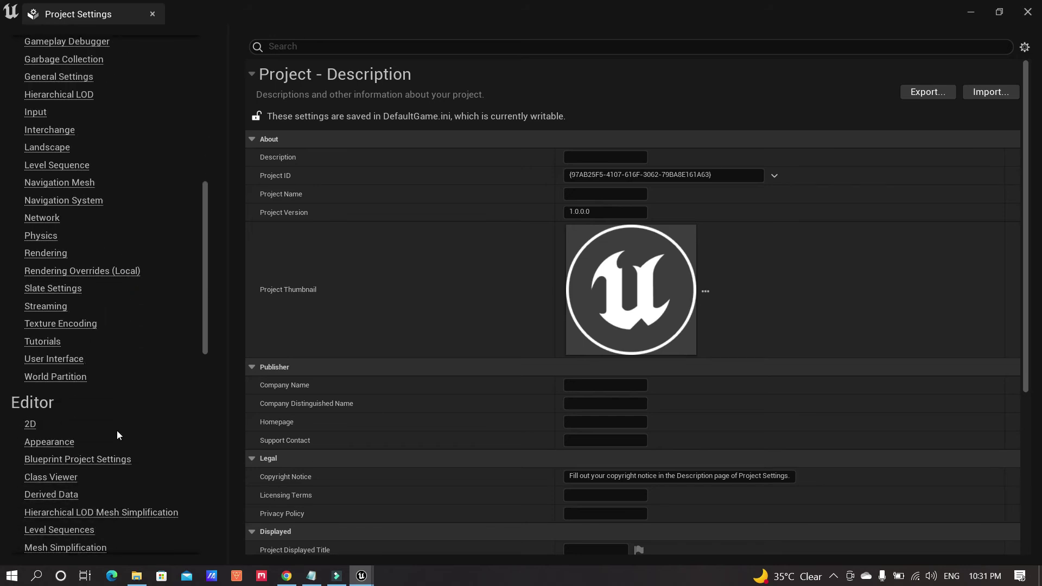
pyautogui.scroll(-10, 118, 436)
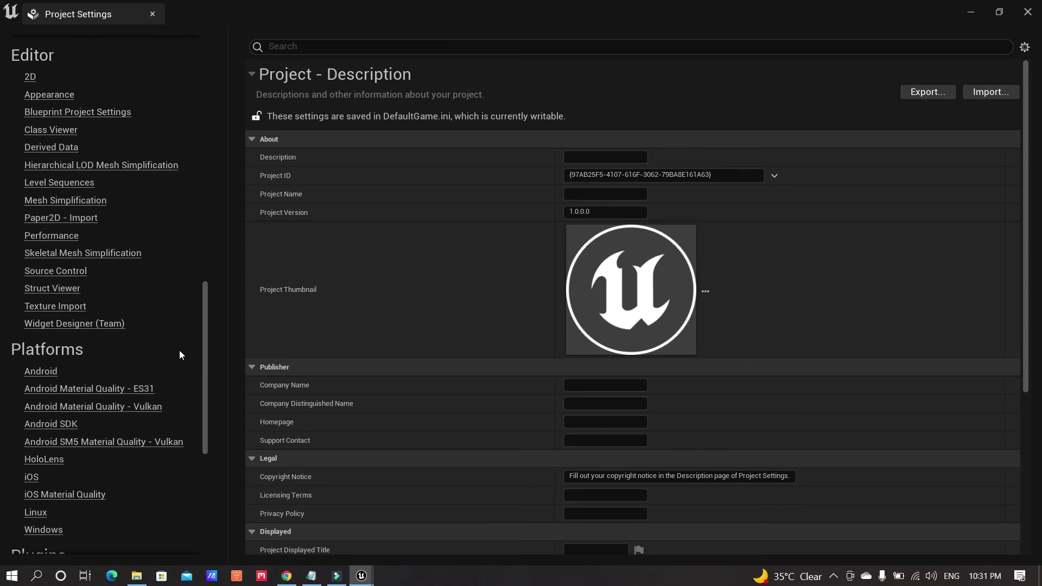
pyautogui.scroll(5, 171, 336)
pyautogui.scroll(-4, 174, 338)
pyautogui.scroll(-3, 134, 354)
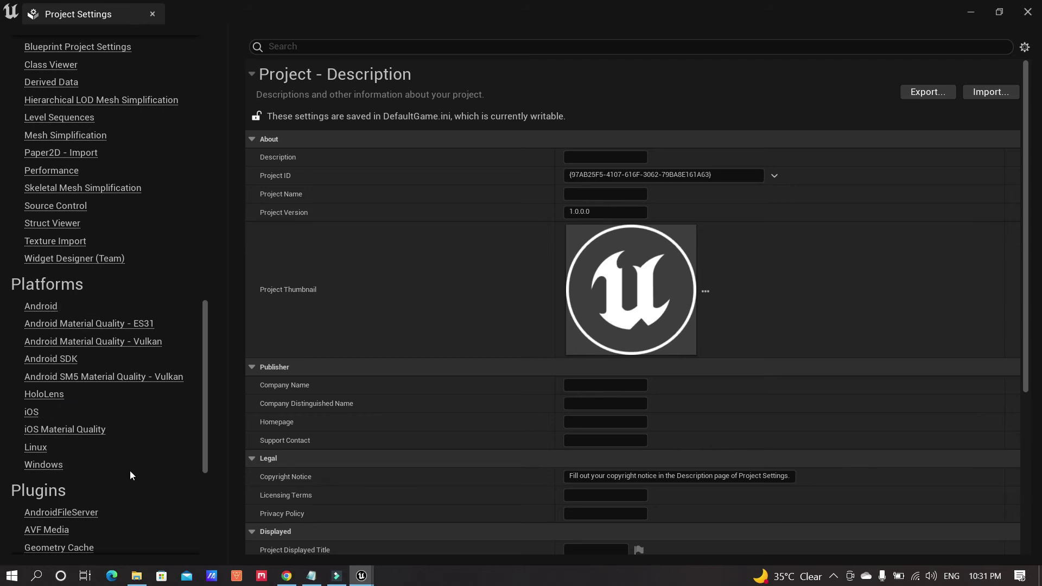
# - Review the Windows platform's RHI, splash, icon and audio settings, and close the Project Settings
pyautogui.scroll(-2, 130, 471)
pyautogui.click(55, 422)
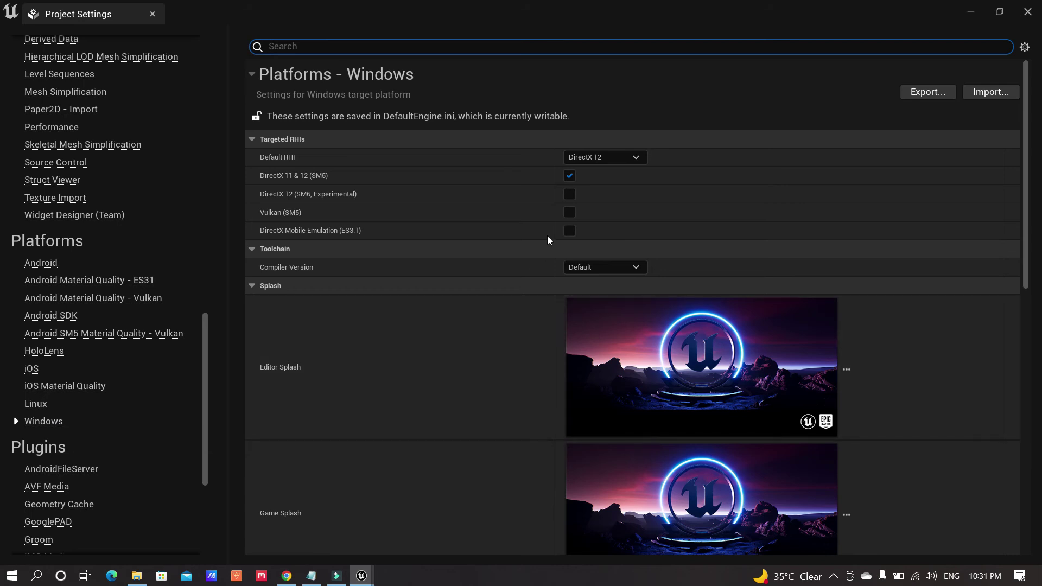
pyautogui.scroll(-8, 780, 311)
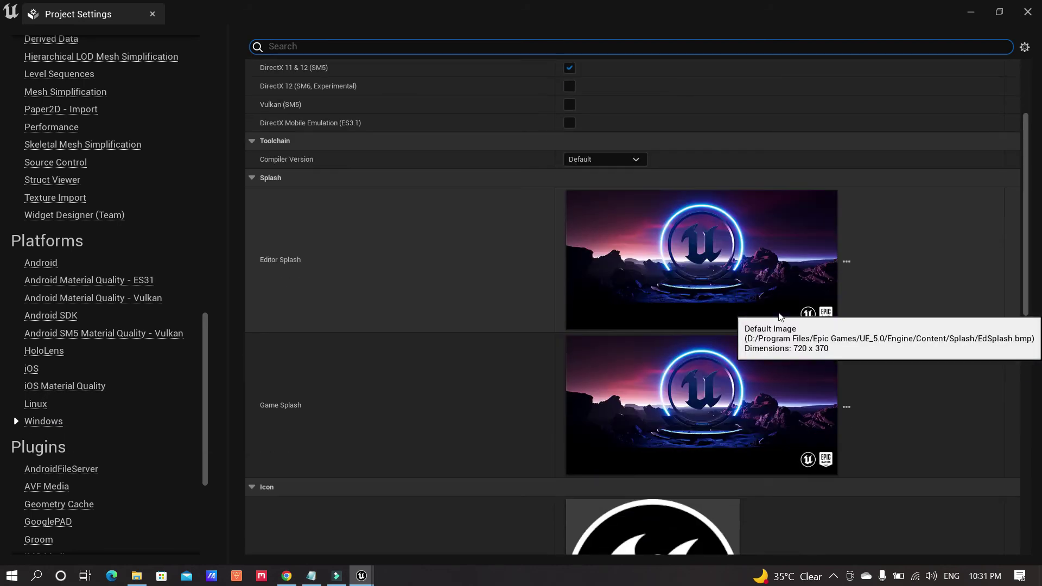
pyautogui.scroll(-3, 534, 353)
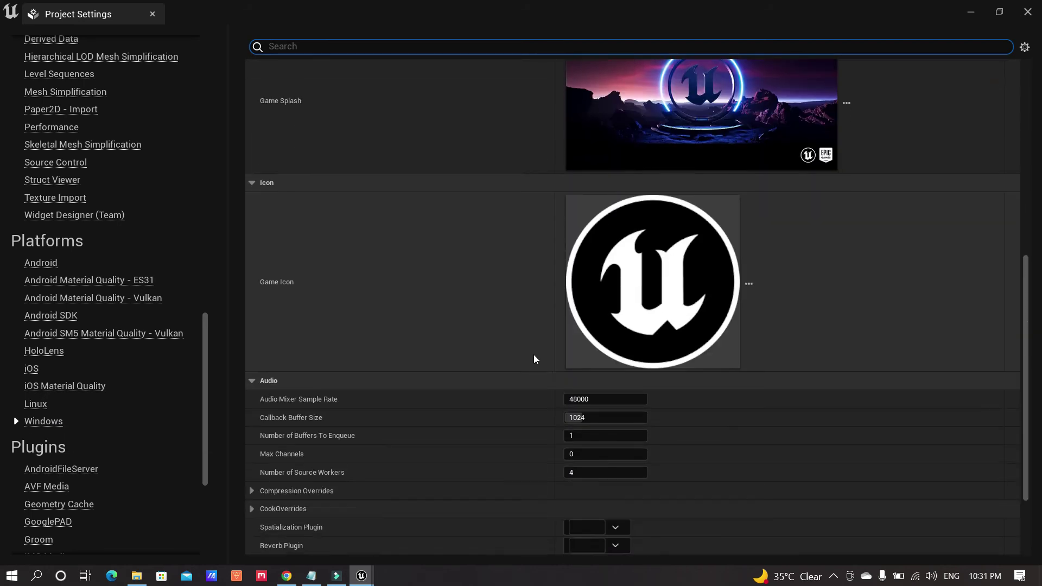
pyautogui.moveTo(206, 327); pyautogui.dragTo(227, 45)
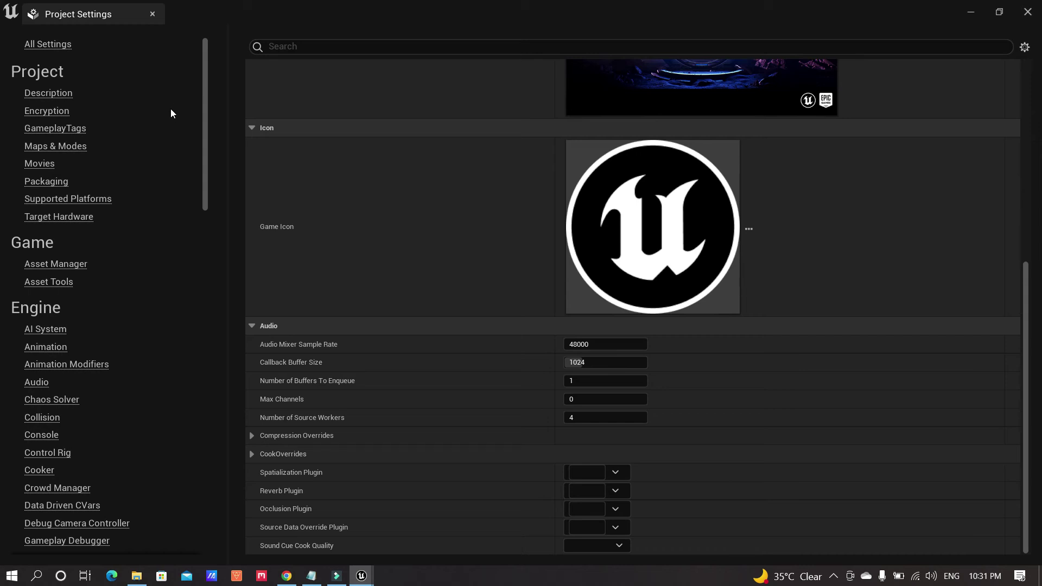
pyautogui.click(153, 14)
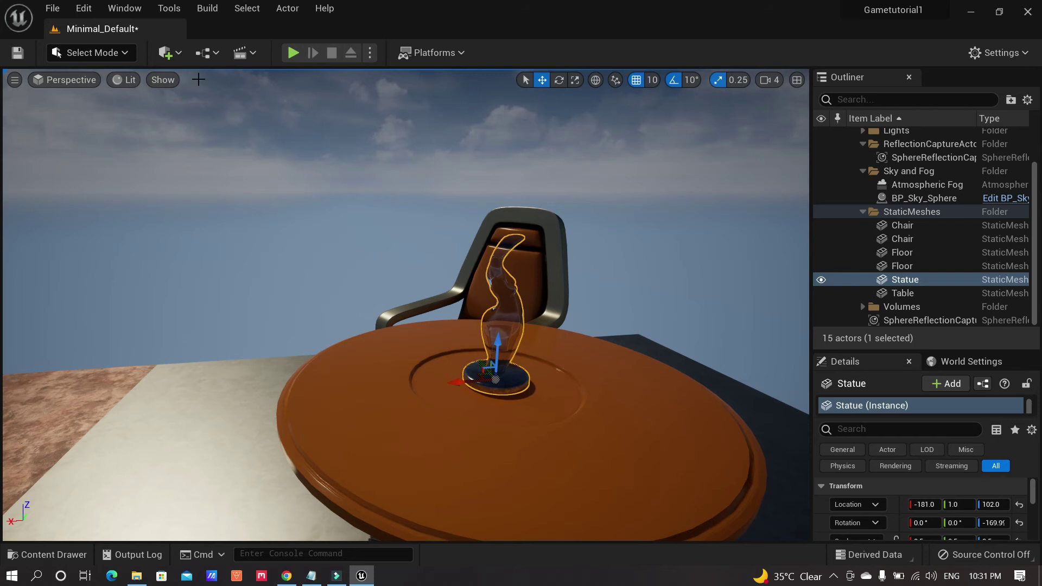
# - Examine the available build commands for levels, lighting, reflections, visibility and geometry without running any
pyautogui.click(208, 9)
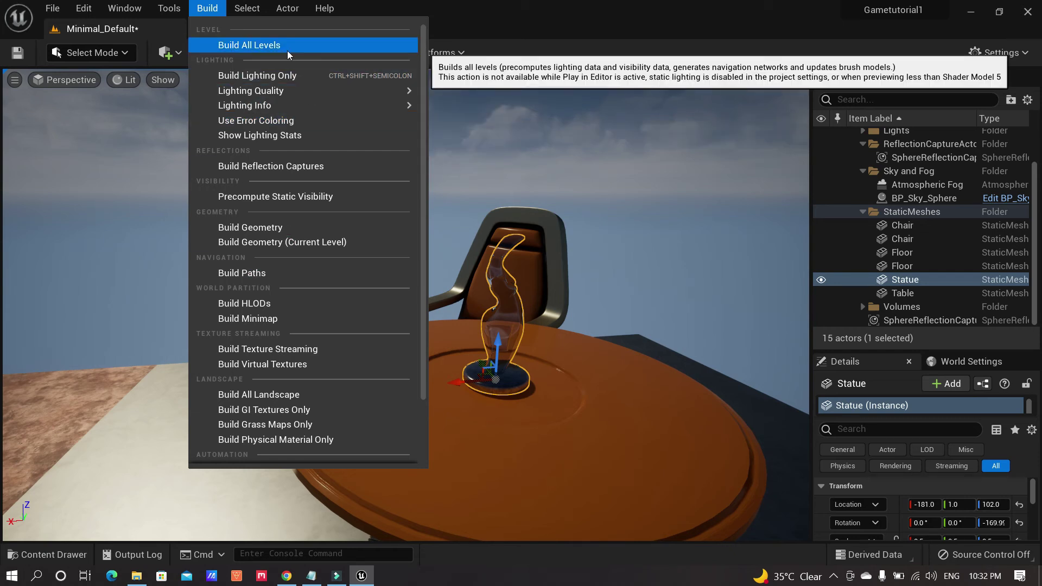
pyautogui.moveTo(301, 95)
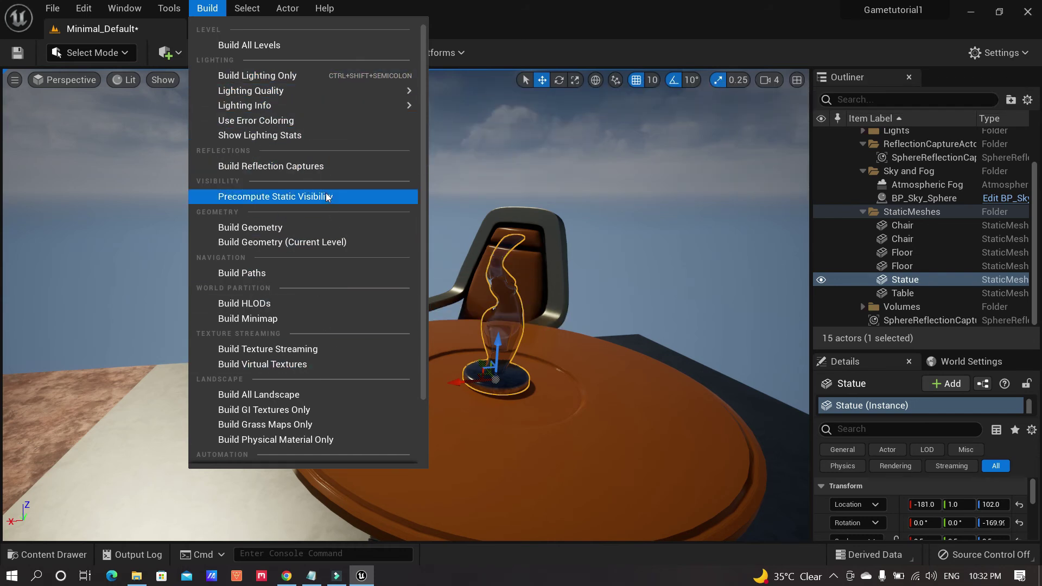
pyautogui.click(491, 8)
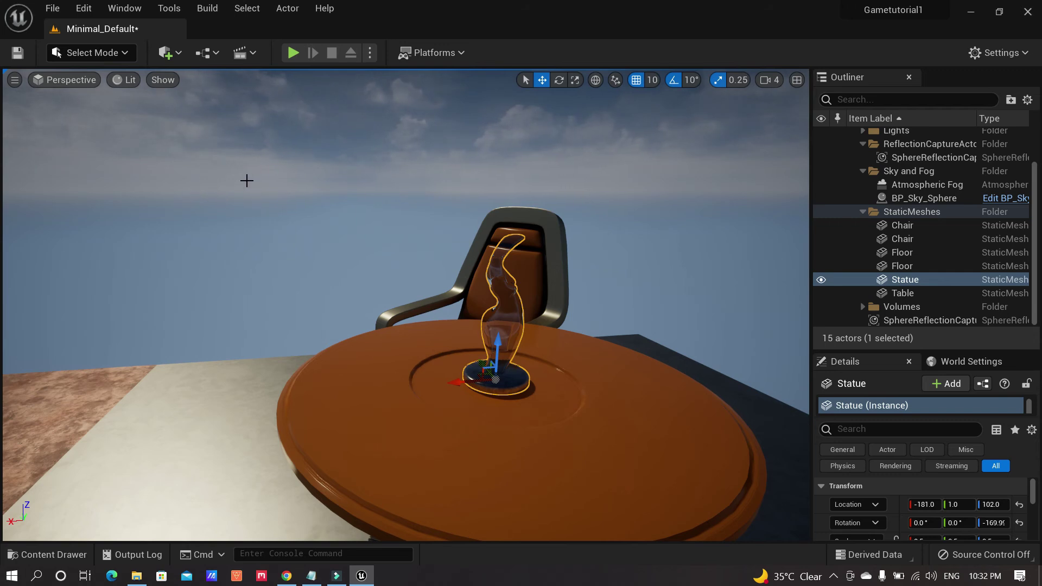
# - View the level templates offered for a new level, and leave without creating one
pyautogui.click(53, 9)
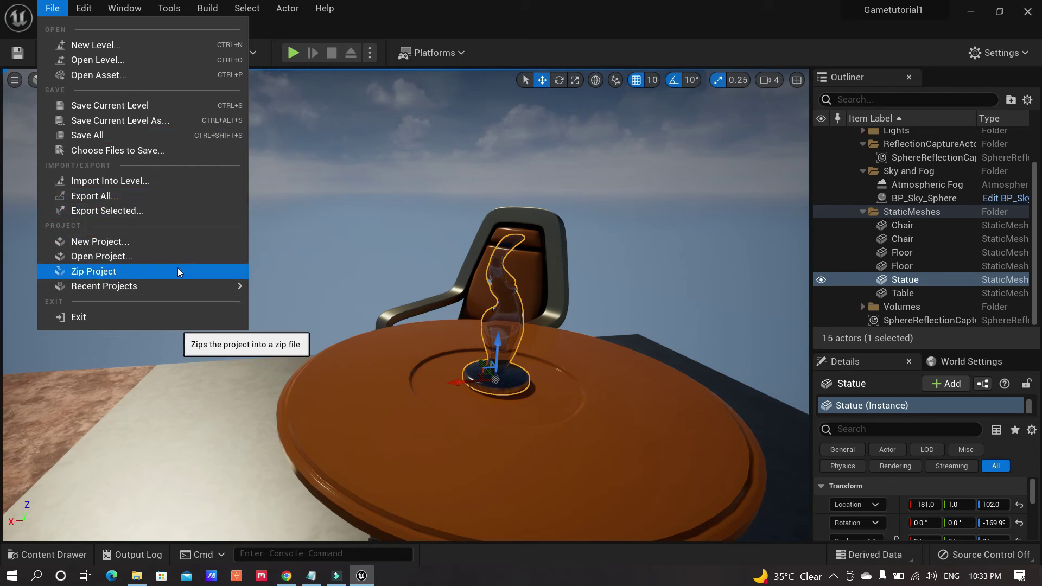
pyautogui.click(354, 192)
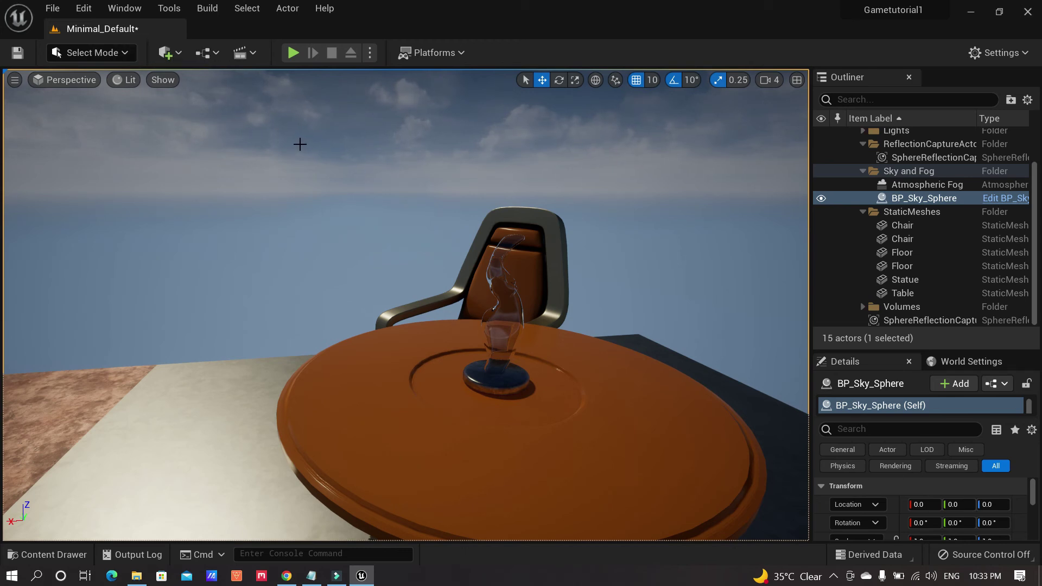
pyautogui.click(53, 9)
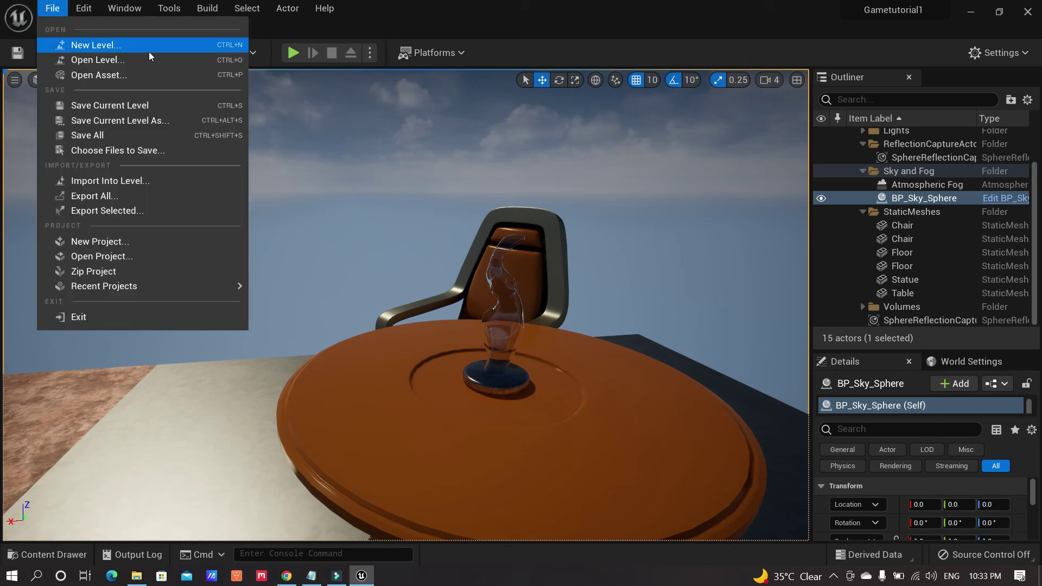
pyautogui.click(194, 46)
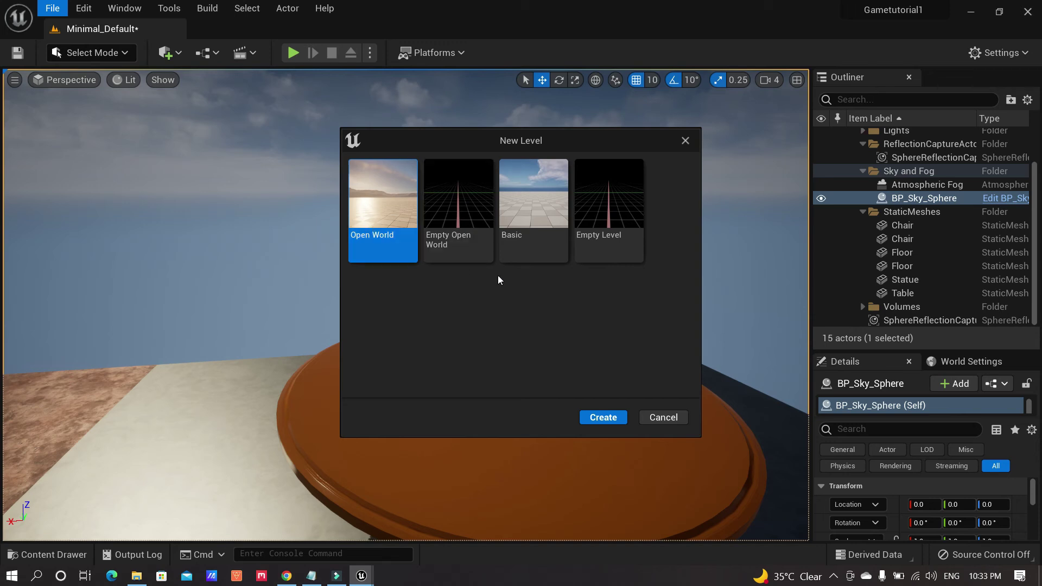
pyautogui.click(661, 418)
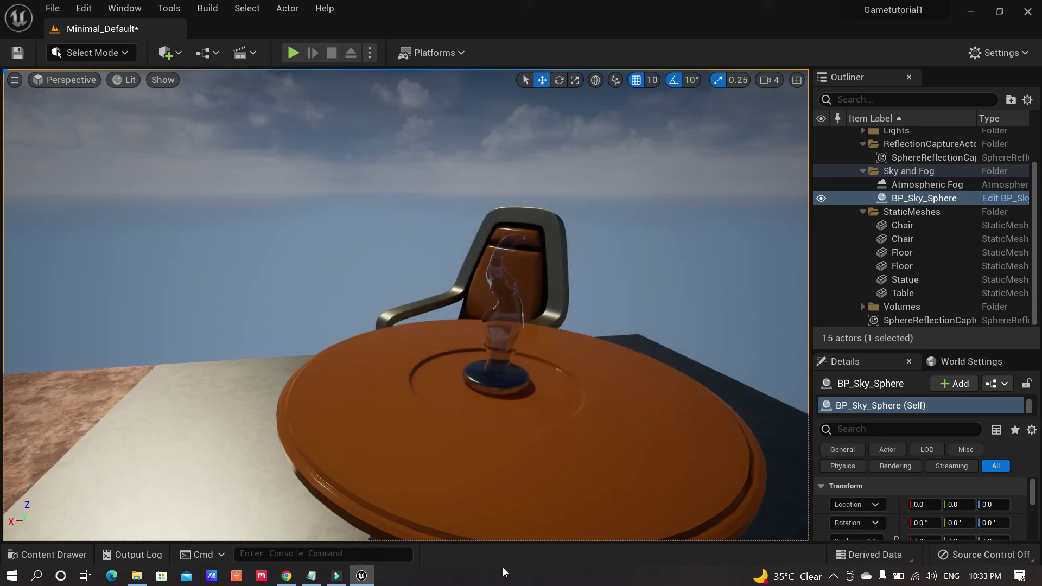
pyautogui.click(833, 577)
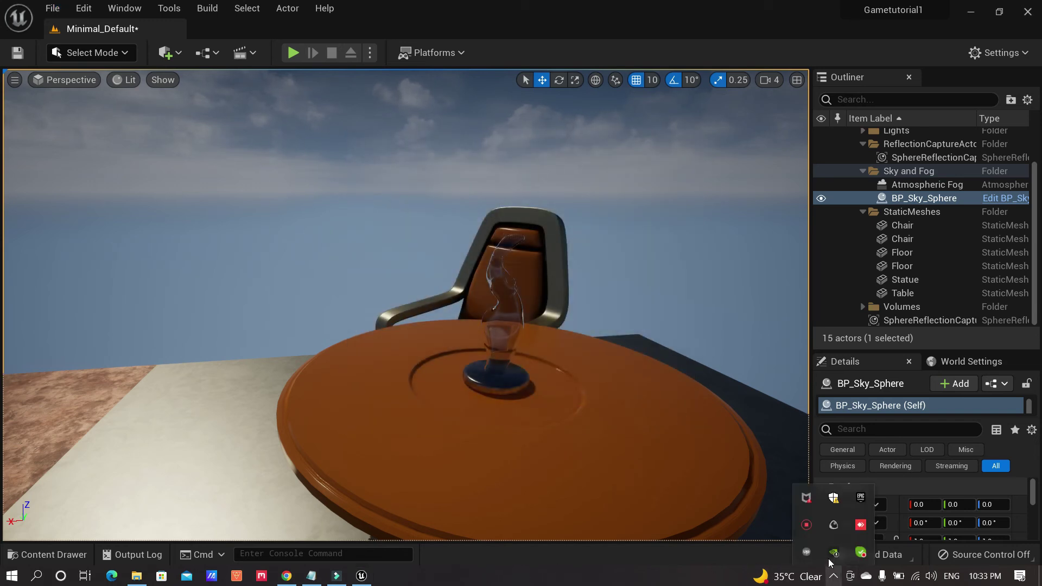
pyautogui.click(807, 525)
pyautogui.click(891, 556)
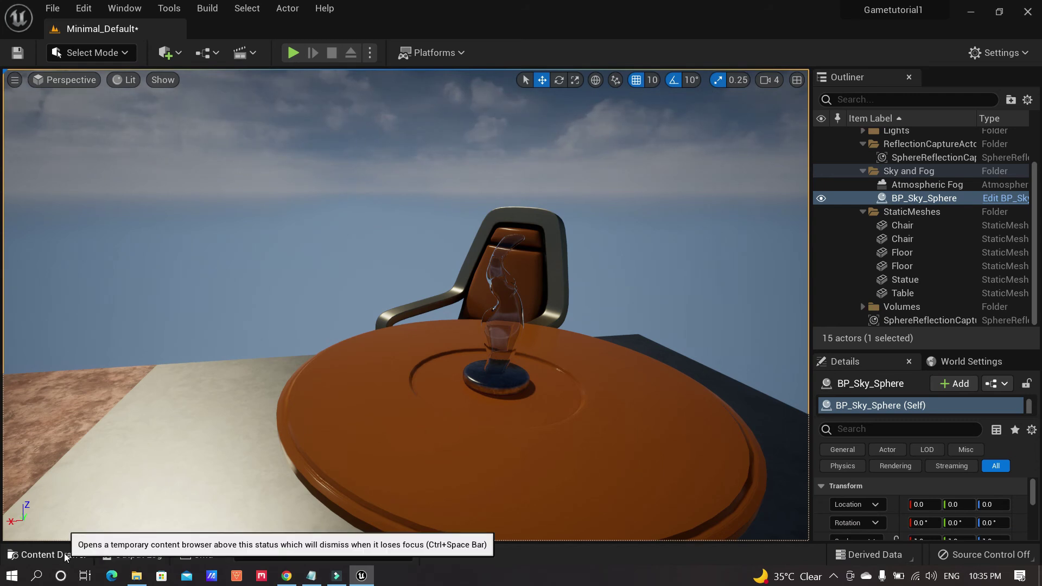
# - Open the Content Drawer and look over the basic and animation assets that can be added to the TutorialGameDevelopment folder
pyautogui.click(73, 552)
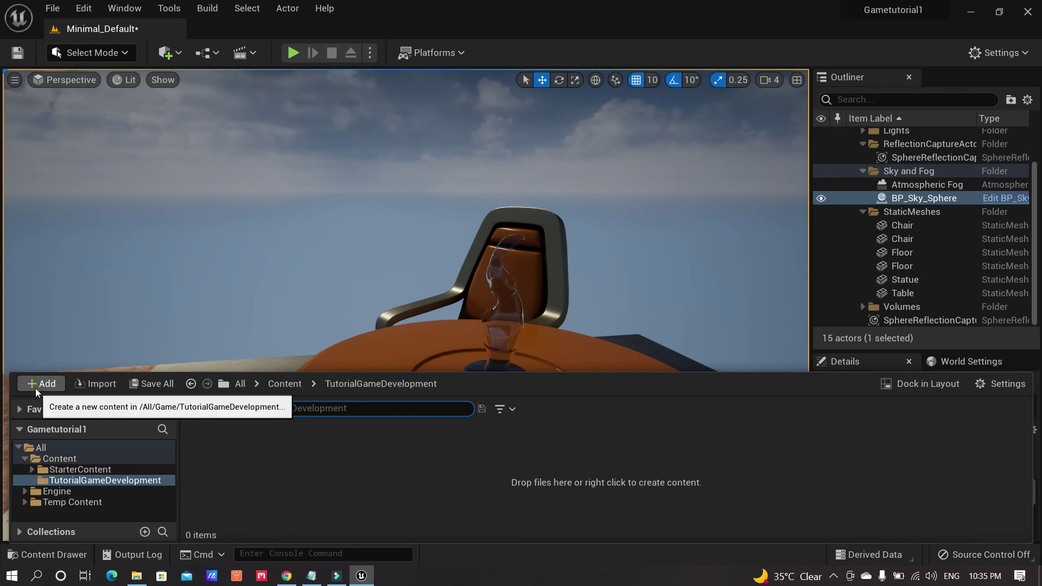
pyautogui.click(48, 387)
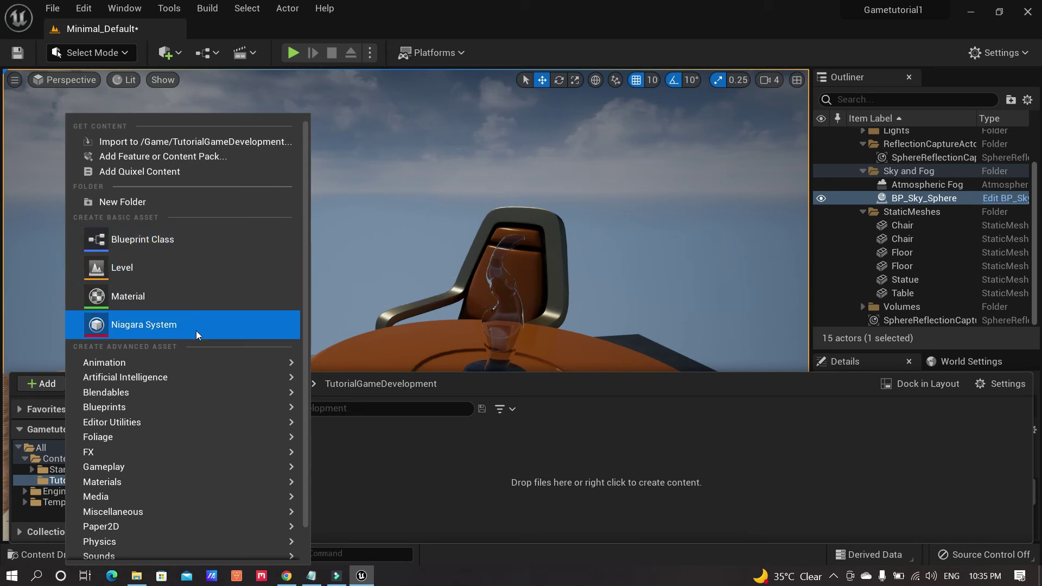
pyautogui.moveTo(185, 363)
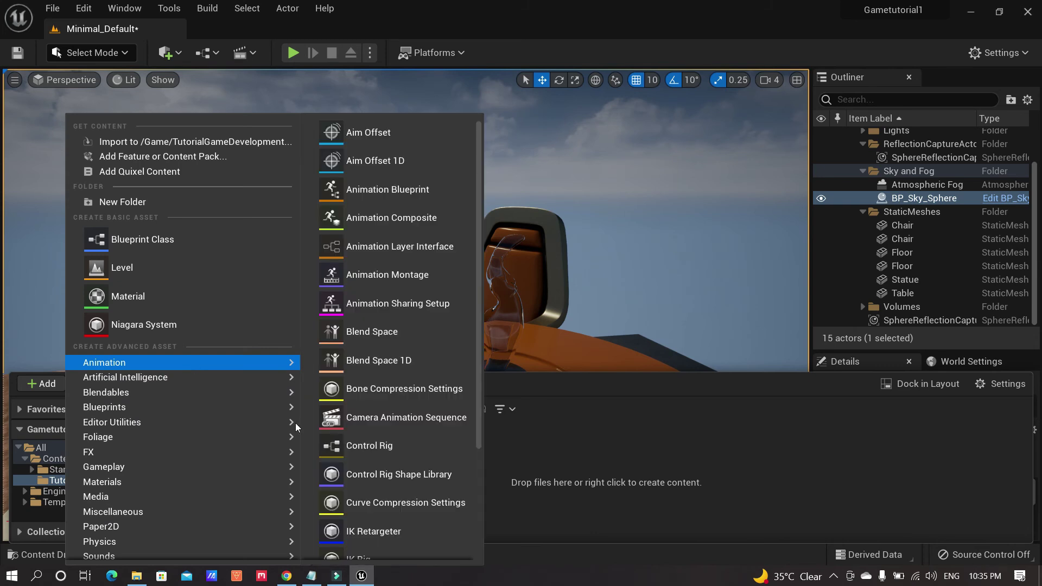
pyautogui.press('Escape')
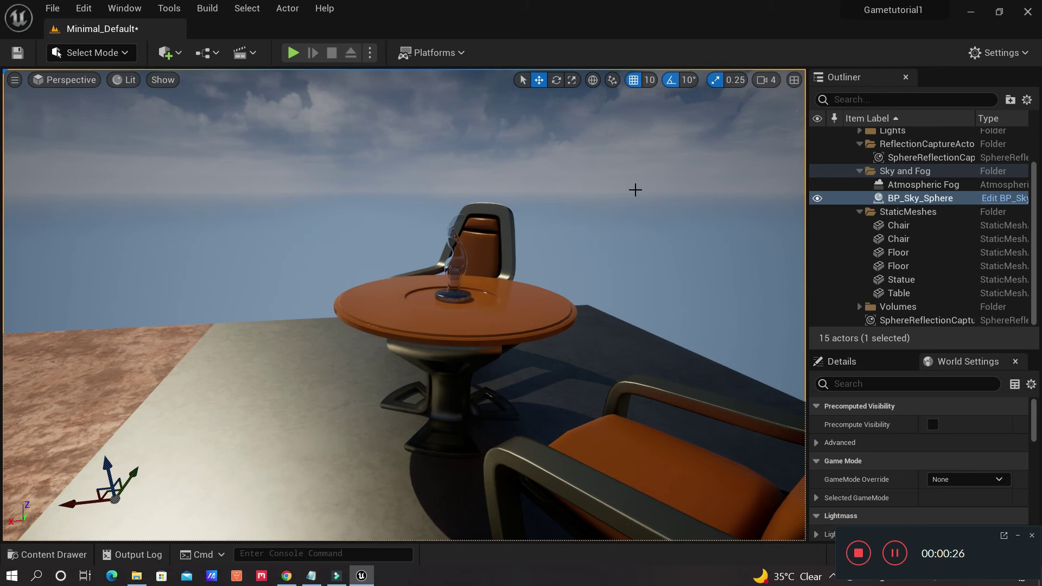
# - Select the chair nearest the camera, move it away from the table along the Y axis, and raise and lower it along the Z axis
pyautogui.press('s')
pyautogui.press('d')
pyautogui.press('w')
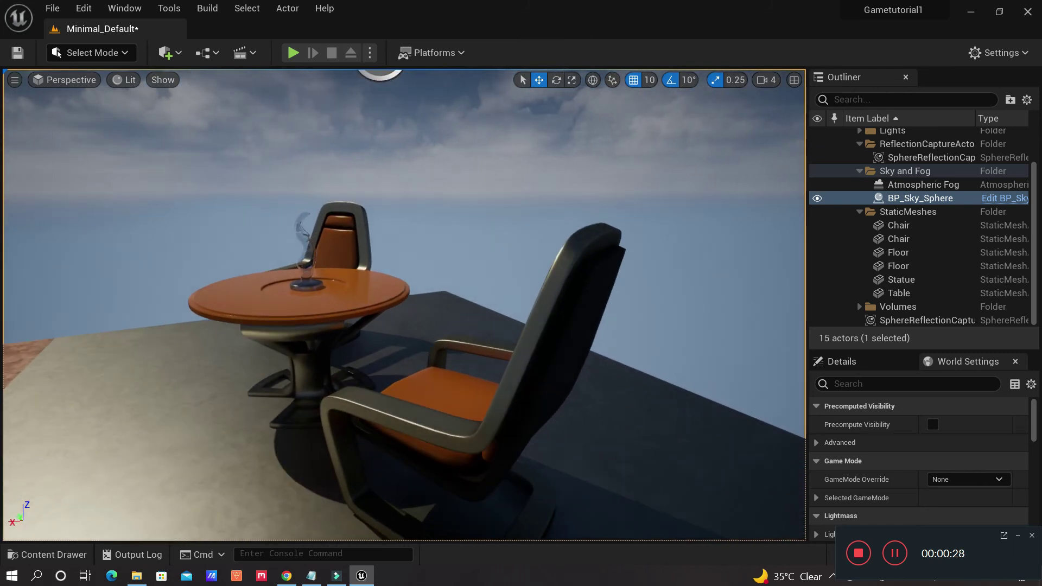
pyautogui.press('a')
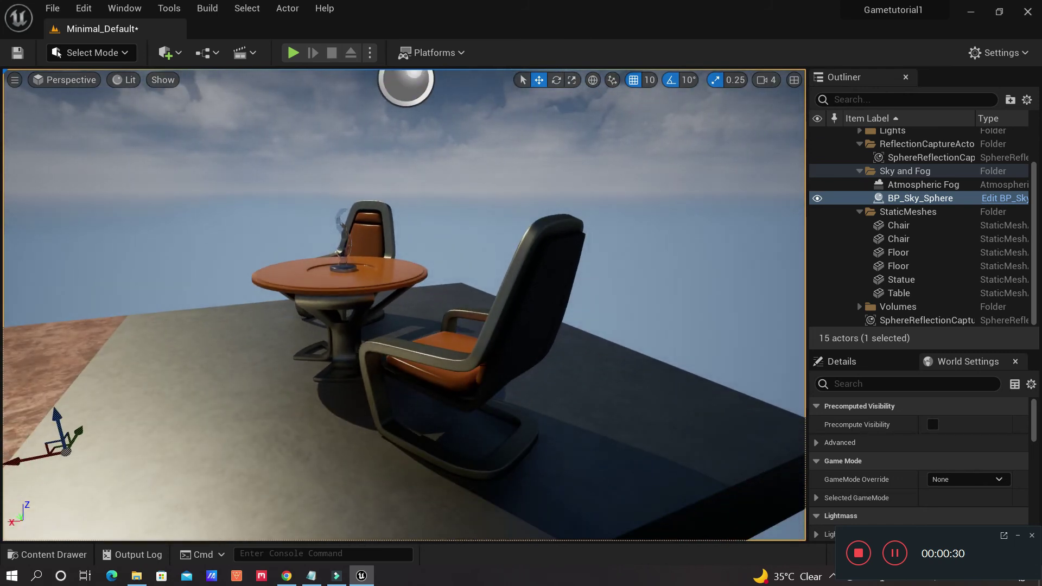
pyautogui.click(472, 360)
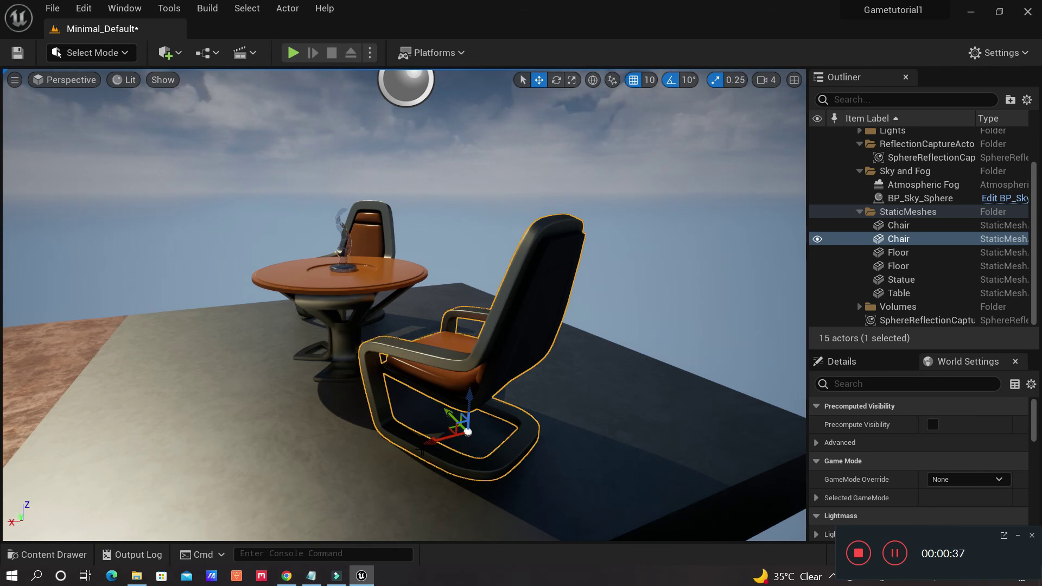
pyautogui.moveTo(421, 449); pyautogui.dragTo(323, 458)
pyautogui.moveTo(323, 459); pyautogui.dragTo(510, 461, button='right')
pyautogui.press('a')
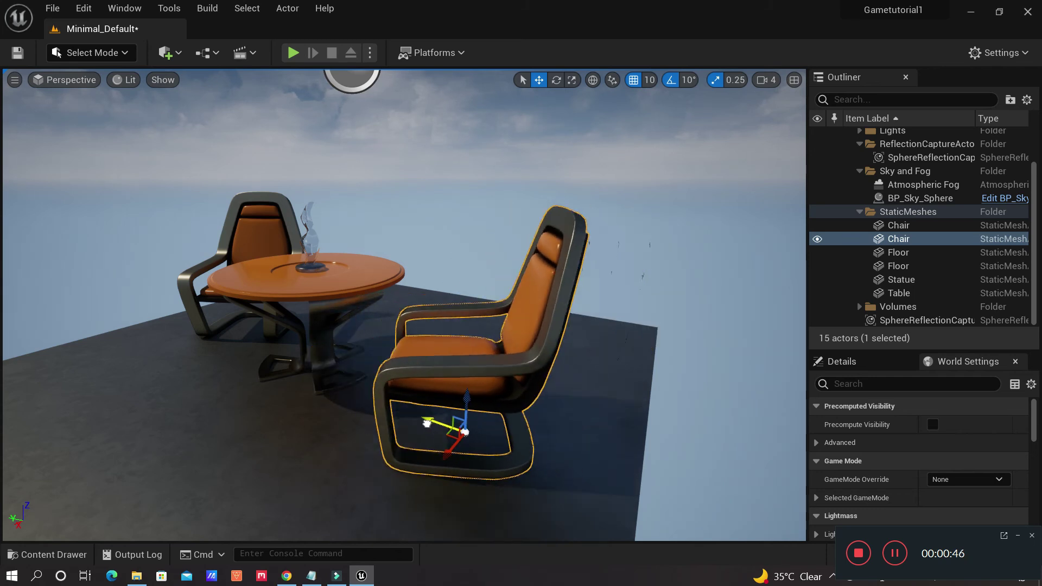
pyautogui.moveTo(428, 422); pyautogui.dragTo(465, 384)
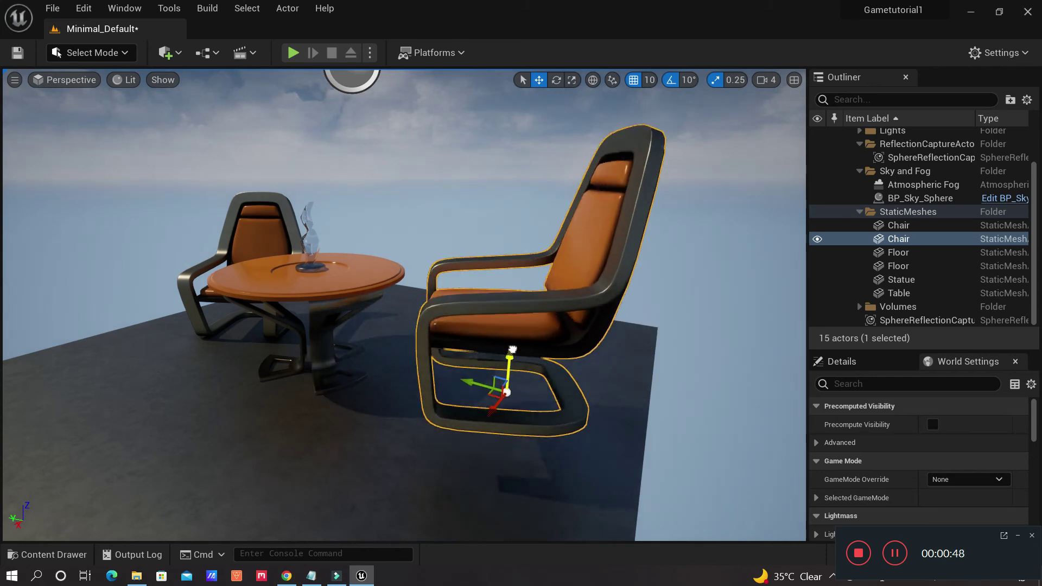
pyautogui.moveTo(511, 355); pyautogui.dragTo(516, 422)
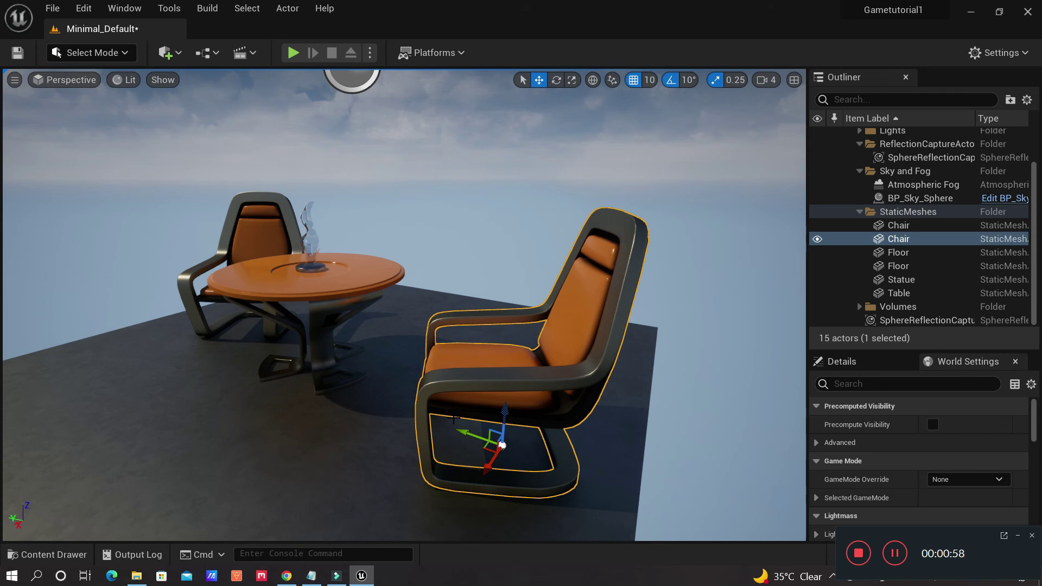
# - Select the table and move it across the floor away from the statue, toward the near chair
pyautogui.click(328, 307)
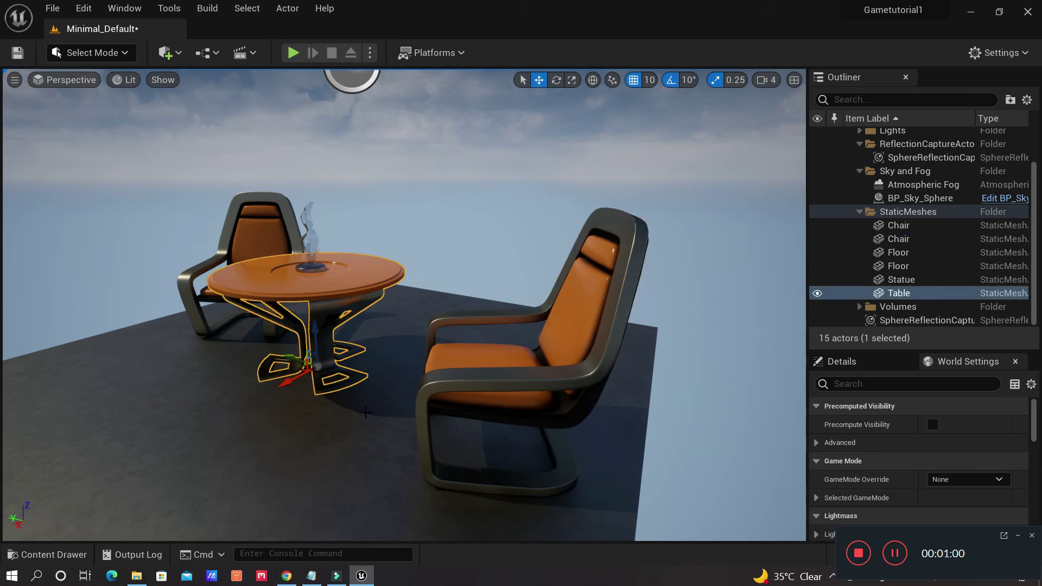
pyautogui.moveTo(295, 363); pyautogui.dragTo(381, 373)
pyautogui.moveTo(399, 314)
pyautogui.mouseDown()
pyautogui.moveTo(399, 278)
pyautogui.moveTo(399, 315)
pyautogui.mouseUp()
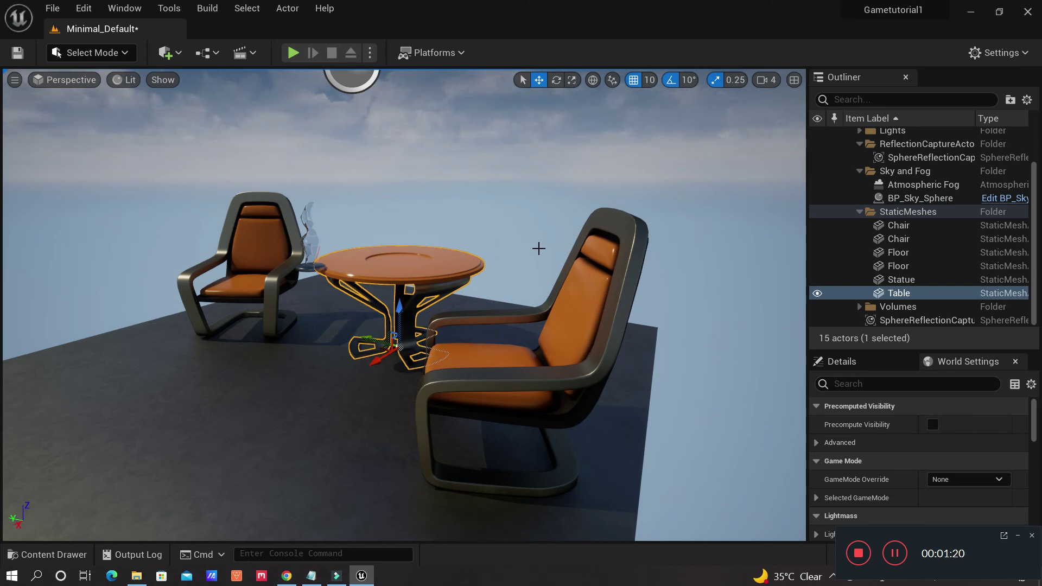
# - Switch to the Rotate tool and turn the table about its vertical Z axis
pyautogui.click(557, 81)
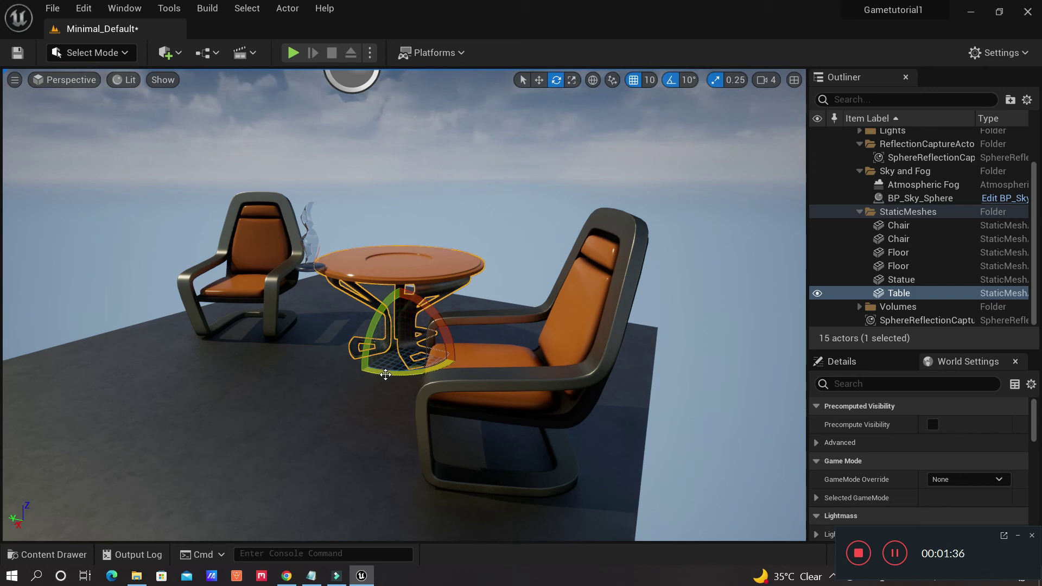
pyautogui.moveTo(382, 373); pyautogui.dragTo(426, 391)
pyautogui.moveTo(380, 326); pyautogui.dragTo(315, 334, button='right')
pyautogui.moveTo(380, 421)
pyautogui.mouseDown()
pyautogui.moveTo(426, 437)
pyautogui.moveTo(348, 420)
pyautogui.moveTo(359, 417)
pyautogui.moveTo(374, 456)
pyautogui.moveTo(359, 417)
pyautogui.moveTo(450, 361)
pyautogui.moveTo(391, 318)
pyautogui.moveTo(388, 419)
pyautogui.moveTo(508, 411)
pyautogui.moveTo(457, 427)
pyautogui.moveTo(388, 419)
pyautogui.mouseUp()
# - Select the far chair and rotate it about the Z axis to face more toward the table
pyautogui.moveTo(282, 411); pyautogui.dragTo(225, 235, button='right')
pyautogui.click(224, 235)
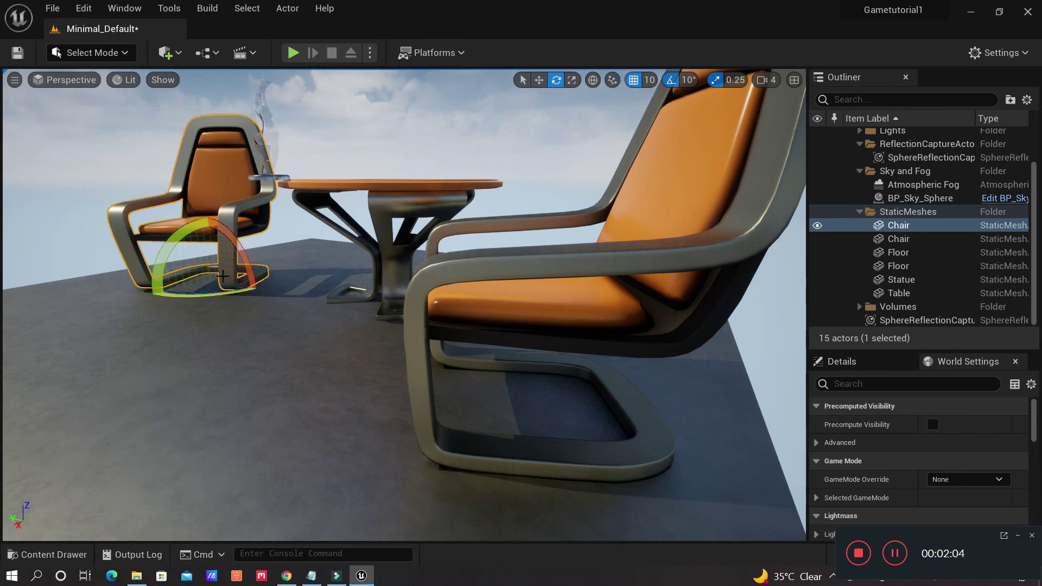
pyautogui.moveTo(197, 297); pyautogui.dragTo(304, 293)
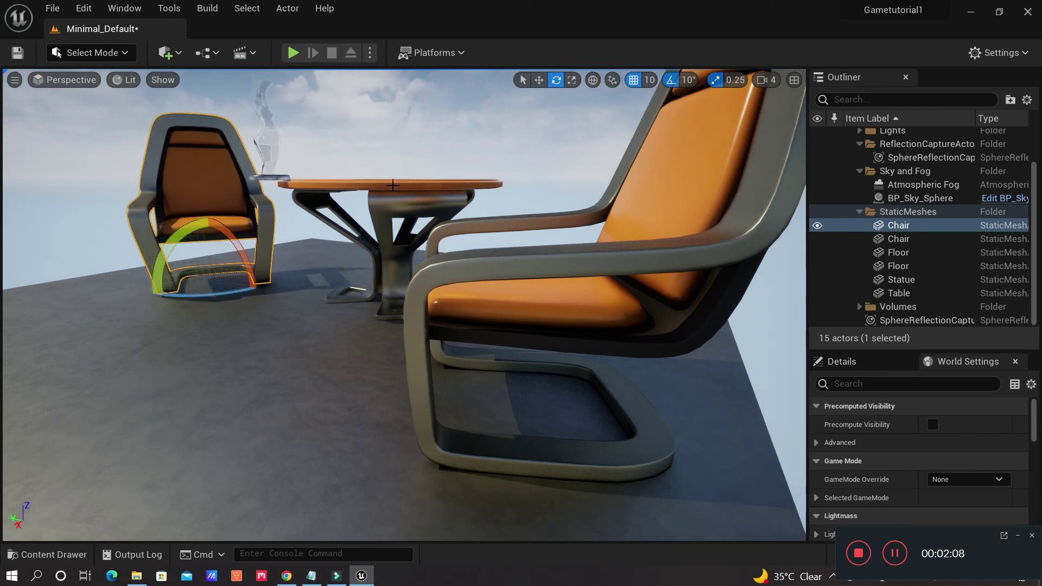
# - Select the statue, focus on it, and move it from the table's edge onto the tabletop
pyautogui.click(358, 183)
pyautogui.click(262, 182)
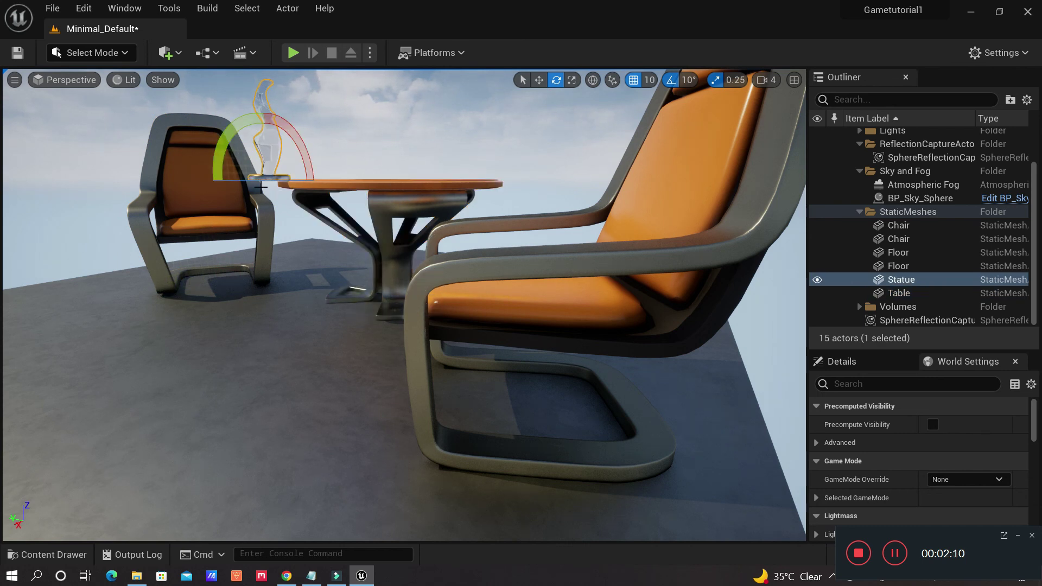
pyautogui.press('f')
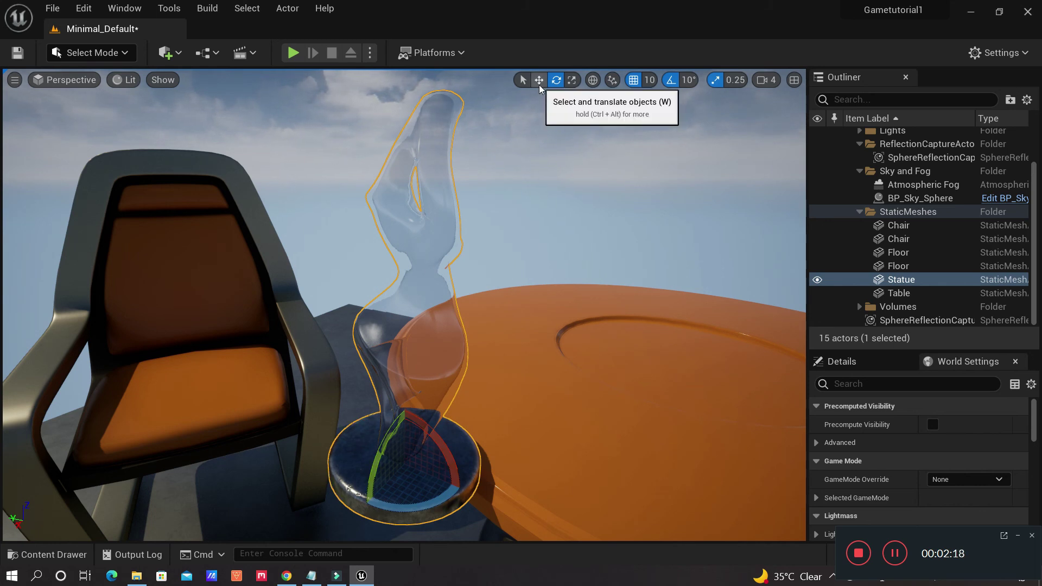
pyautogui.click(539, 84)
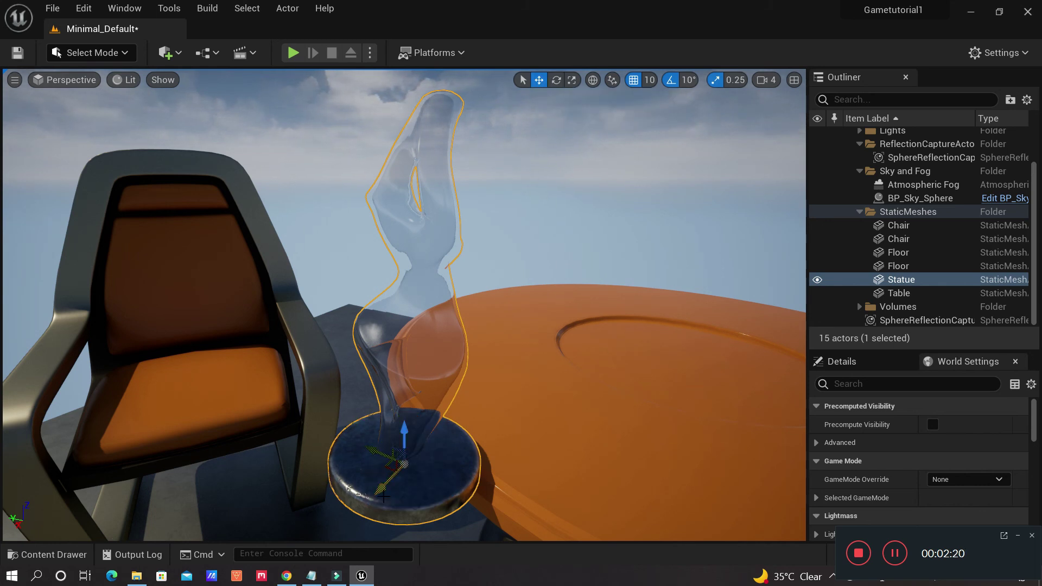
pyautogui.moveTo(400, 477); pyautogui.dragTo(510, 409)
pyautogui.moveTo(505, 347); pyautogui.dragTo(593, 351)
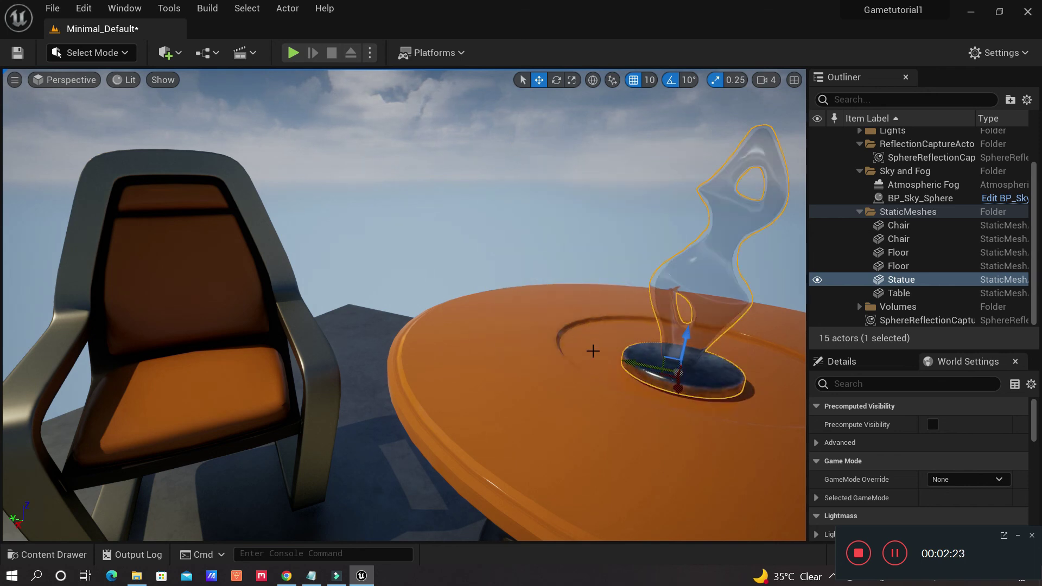
# - Rotate the statue on the tabletop about its vertical Z axis
pyautogui.click(556, 80)
pyautogui.moveTo(656, 386); pyautogui.dragTo(651, 395)
pyautogui.scroll(-10, 652, 394)
pyautogui.moveTo(503, 275); pyautogui.dragTo(539, 238)
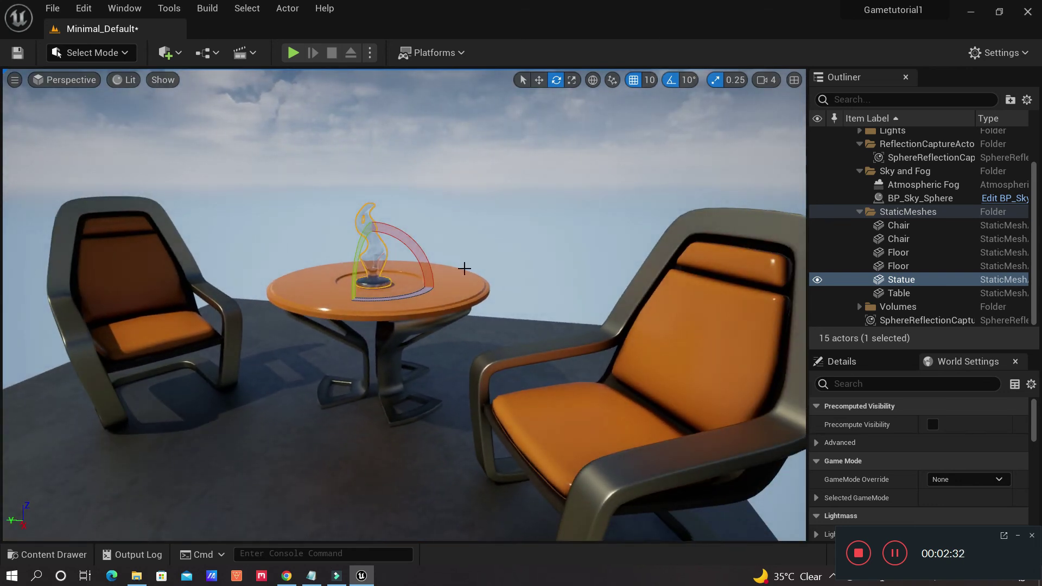
# - Switch to the Scale tool and stretch the statue along its X and Y axes
pyautogui.click(574, 81)
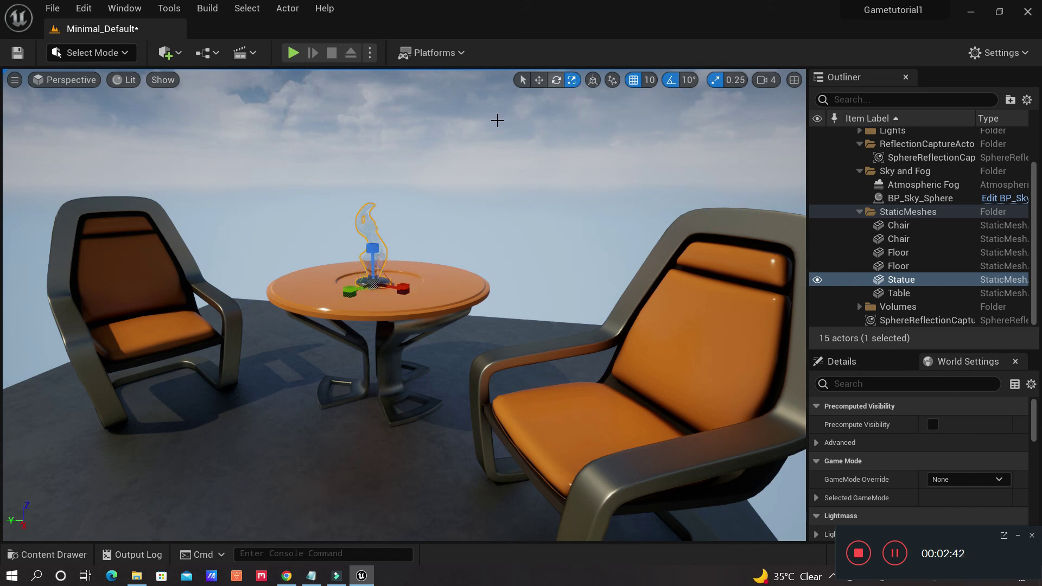
pyautogui.moveTo(388, 387); pyautogui.dragTo(397, 293)
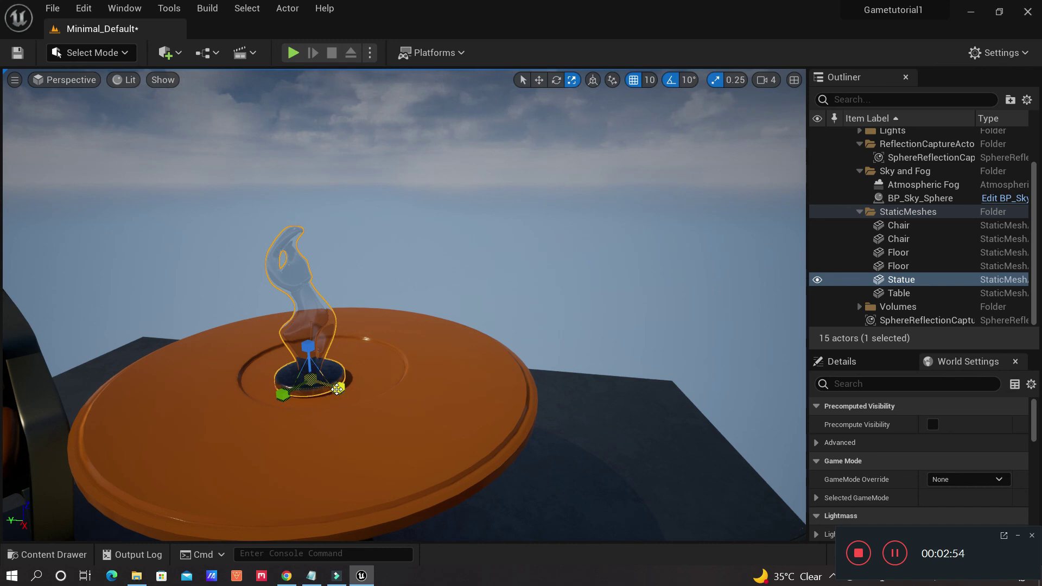
pyautogui.moveTo(338, 388); pyautogui.dragTo(426, 390)
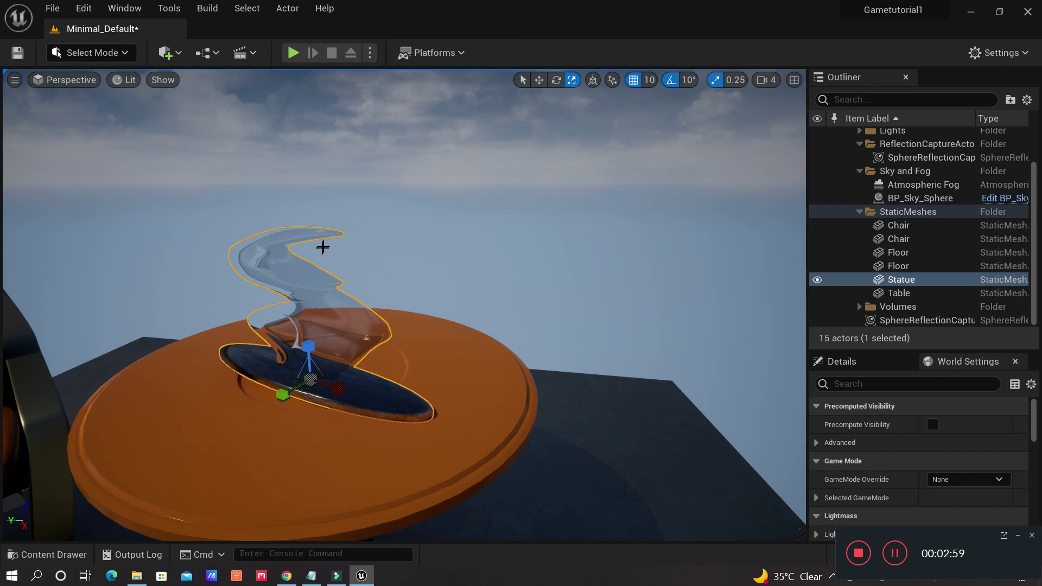
pyautogui.scroll(-10, 280, 396)
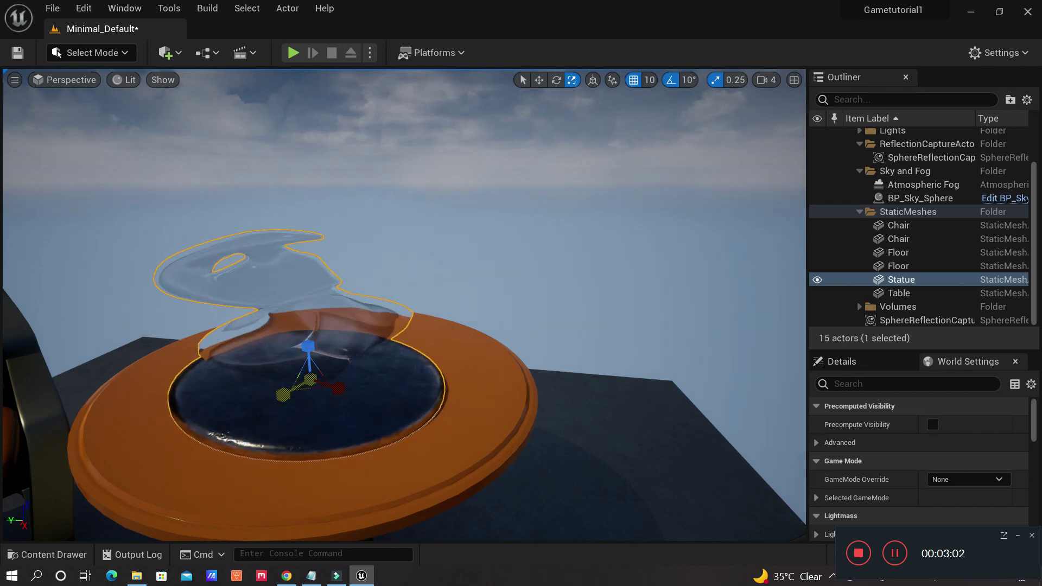
pyautogui.scroll(-2, 402, 304)
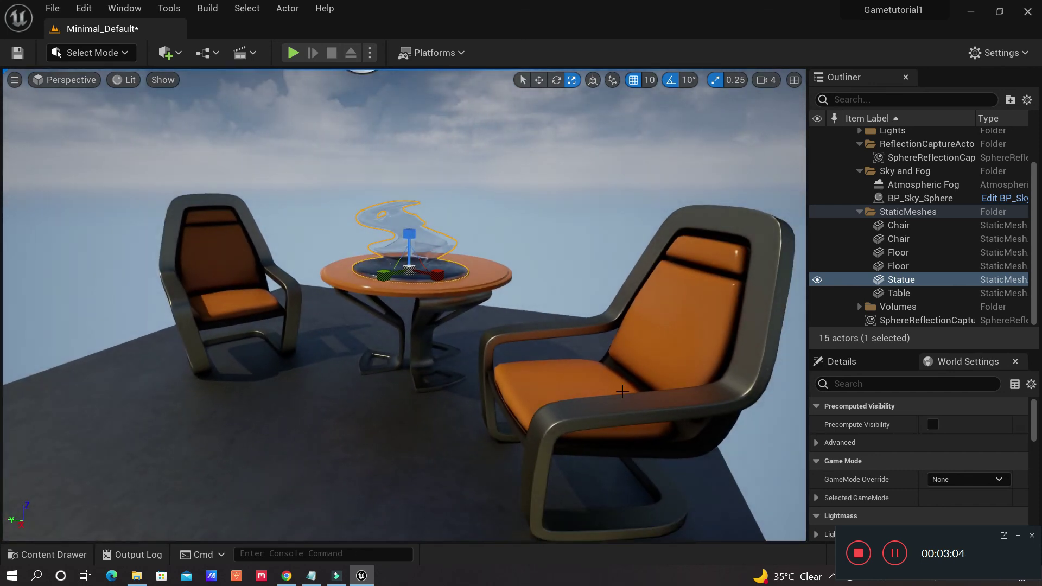
# - Select the near chair, focus on it, and scale it up uniformly on all axes
pyautogui.click(533, 362)
pyautogui.press('f')
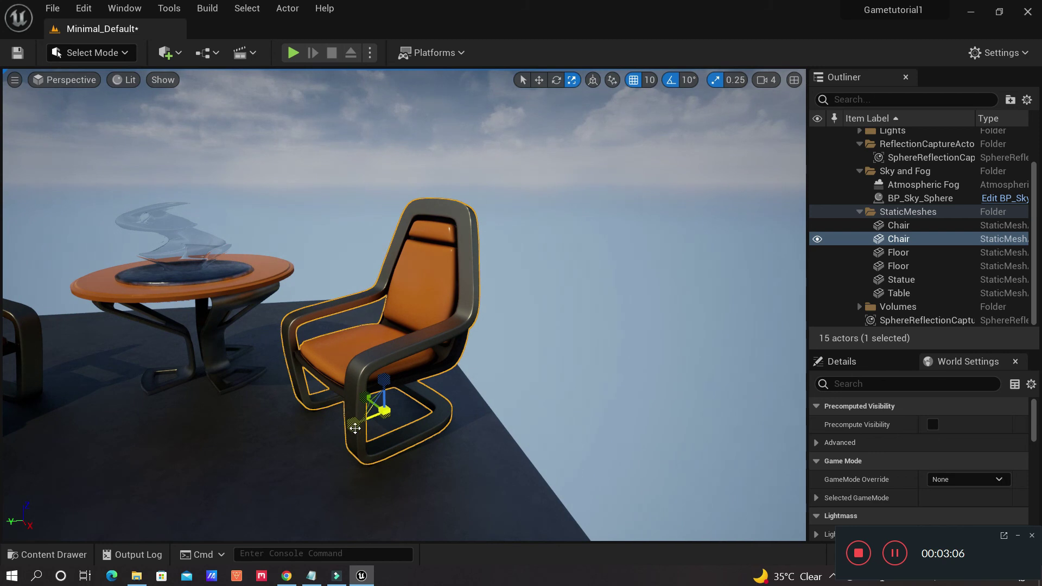
pyautogui.moveTo(385, 411); pyautogui.dragTo(361, 429)
pyautogui.moveTo(405, 304); pyautogui.dragTo(380, 283, button='right')
pyautogui.scroll(-6, 381, 293)
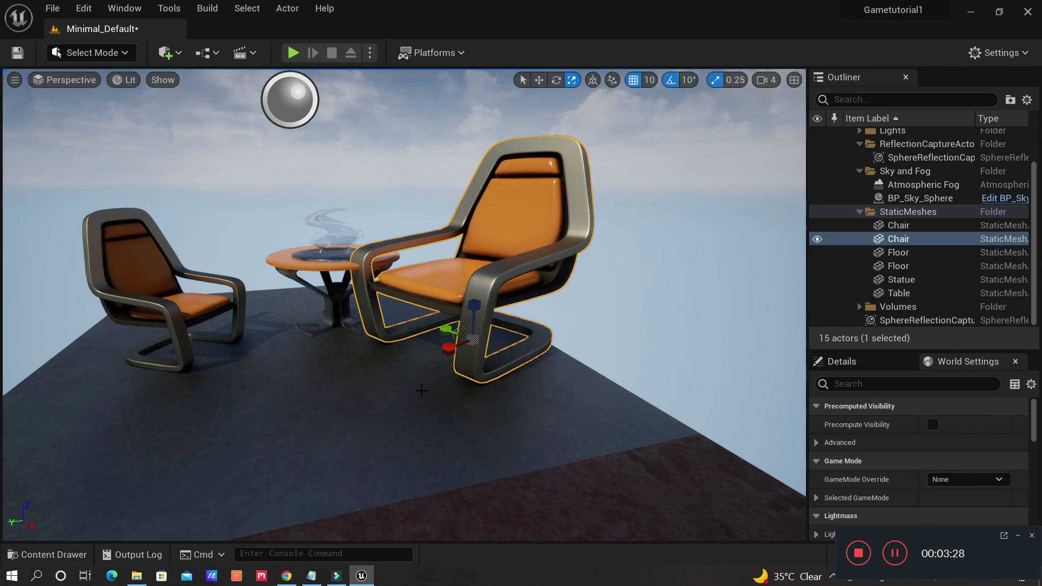
# - Undo the near chair's scaling, the statue's scaling, rotation and move, and the far chair's rotation
pyautogui.hotkey('ctrl', 'z')
pyautogui.hotkey('ctrl', 'z')
pyautogui.hotkey('ctrl', 'z')
pyautogui.hotkey('ctrl', 'z')
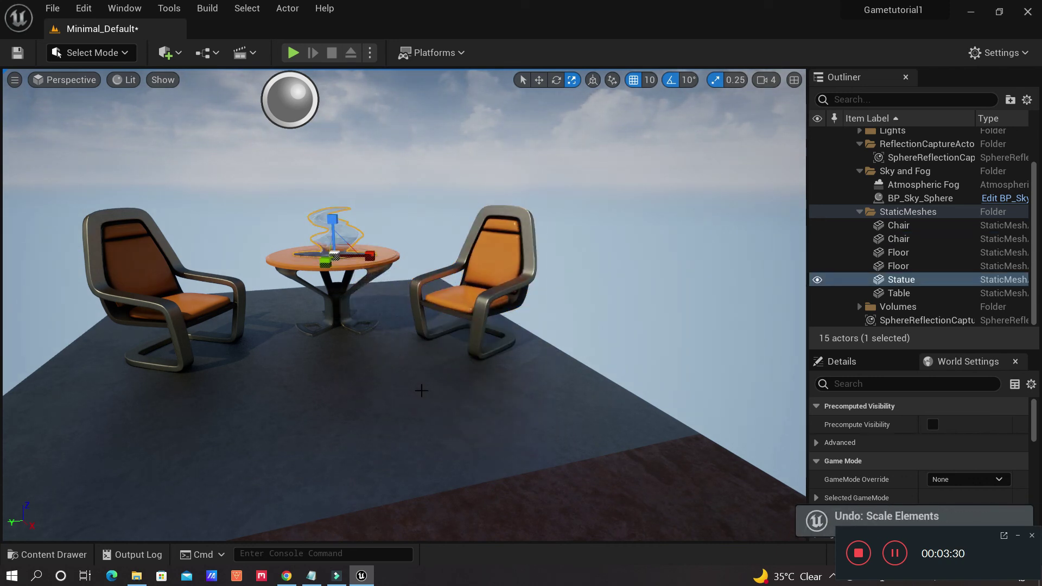
pyautogui.hotkey('ctrl', 'z')
pyautogui.hotkey('ctrl', 'z')
pyautogui.hotkey('ctrl', 'z')
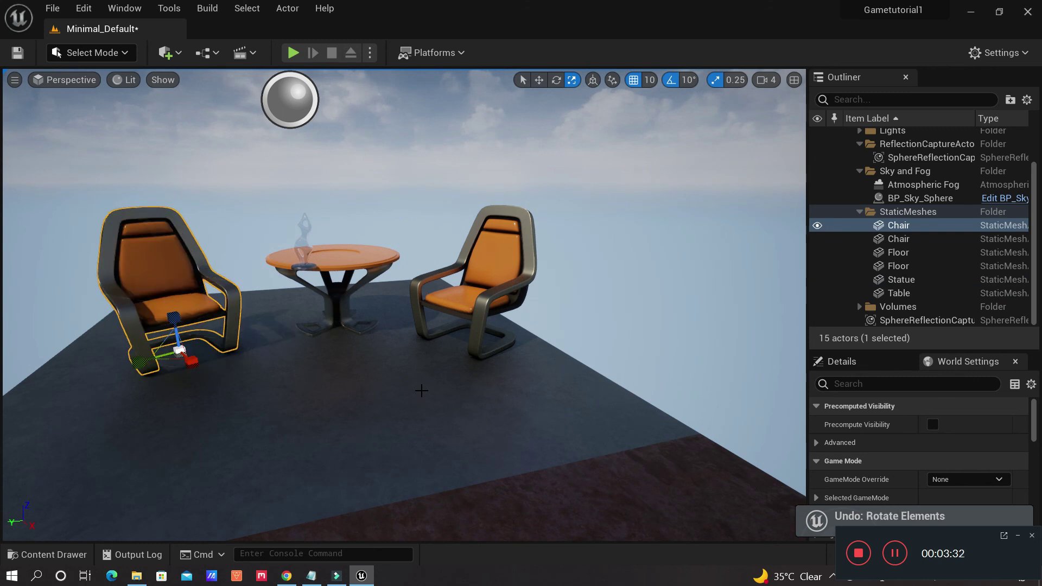
# - Select the statue at the table's edge and move it to the centre of the tabletop
pyautogui.press('f')
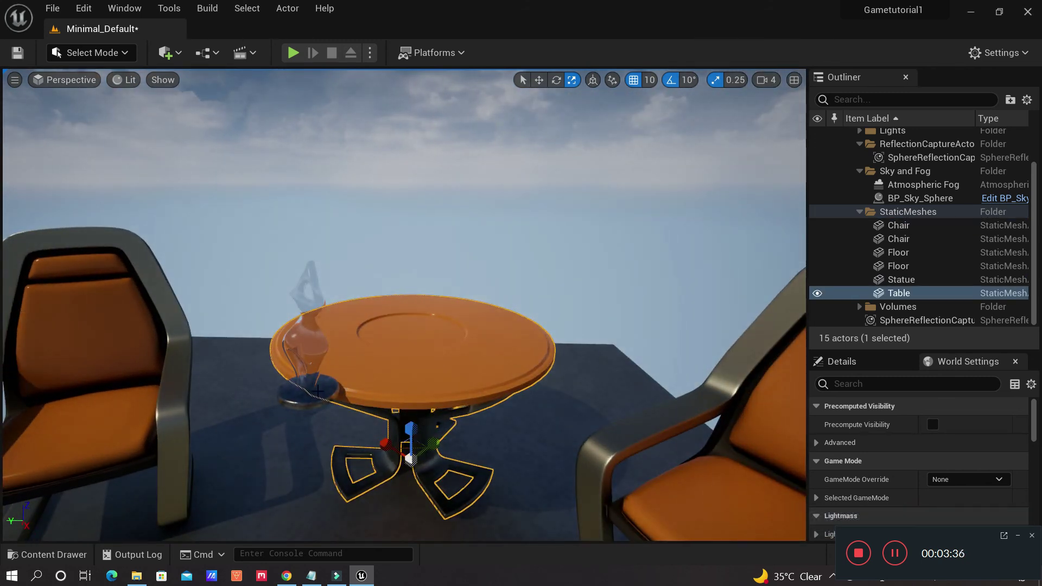
pyautogui.click(318, 393)
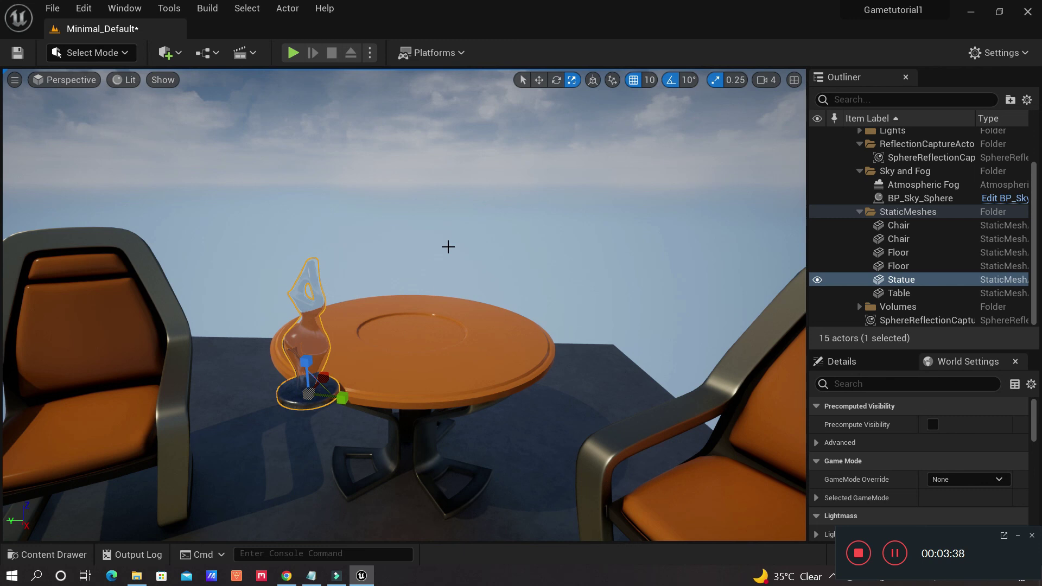
pyautogui.click(539, 81)
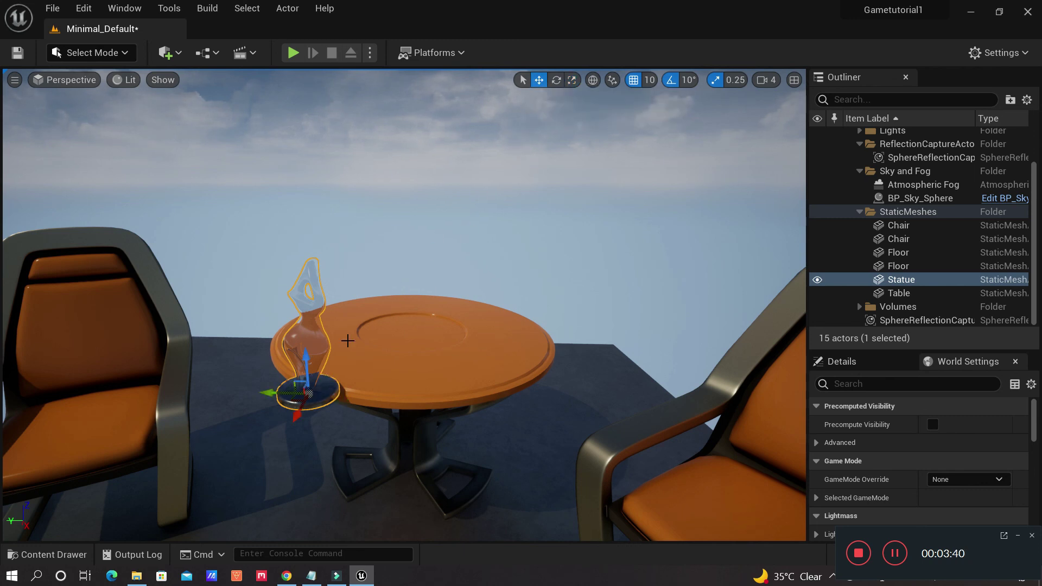
pyautogui.moveTo(277, 392); pyautogui.dragTo(367, 333)
pyautogui.moveTo(369, 334); pyautogui.dragTo(387, 339, button='right')
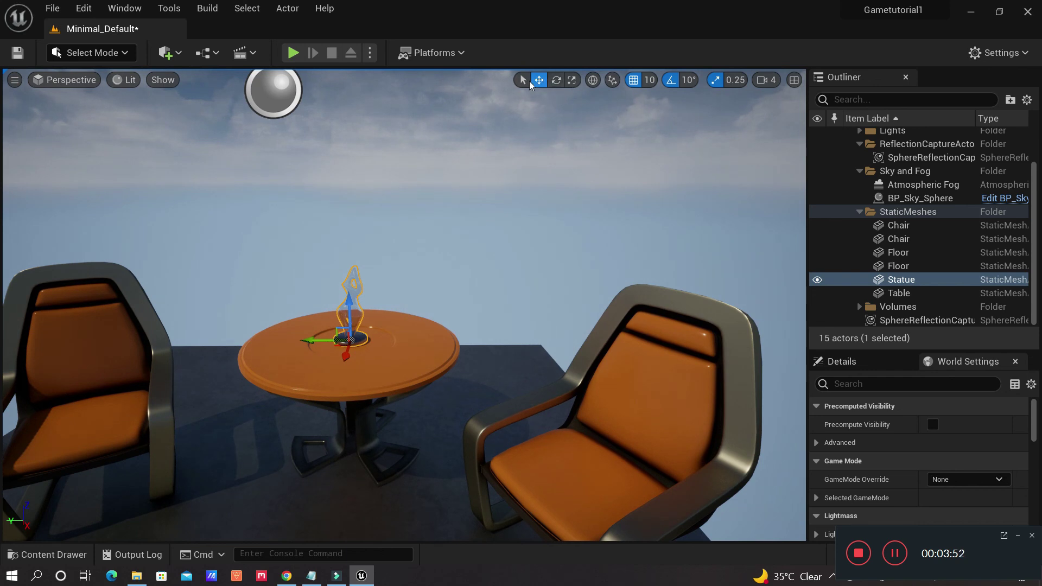
# - Select the far chair and move it beside the table, first with grid snapping at 10 and again with position snapping off
pyautogui.click(418, 345)
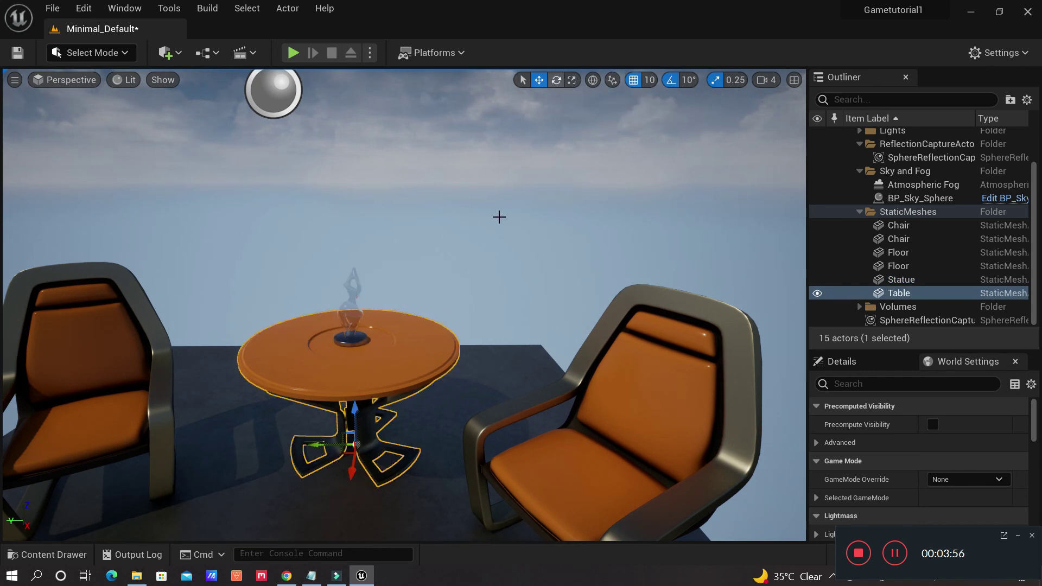
pyautogui.click(158, 380)
pyautogui.moveTo(410, 430); pyautogui.dragTo(339, 429, button='right')
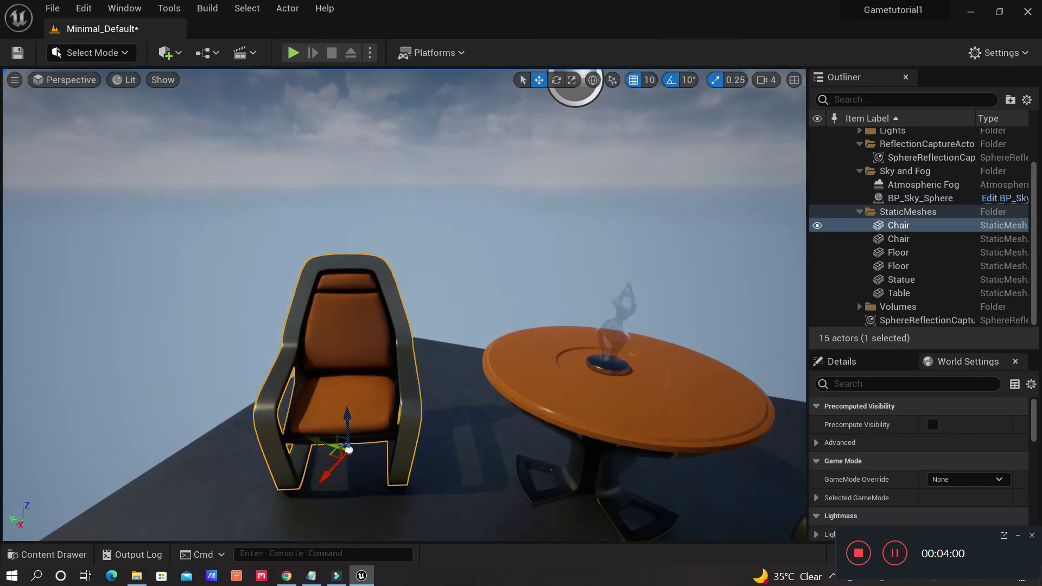
pyautogui.moveTo(666, 212); pyautogui.dragTo(655, 210, button='right')
pyautogui.moveTo(634, 147); pyautogui.dragTo(633, 131, button='right')
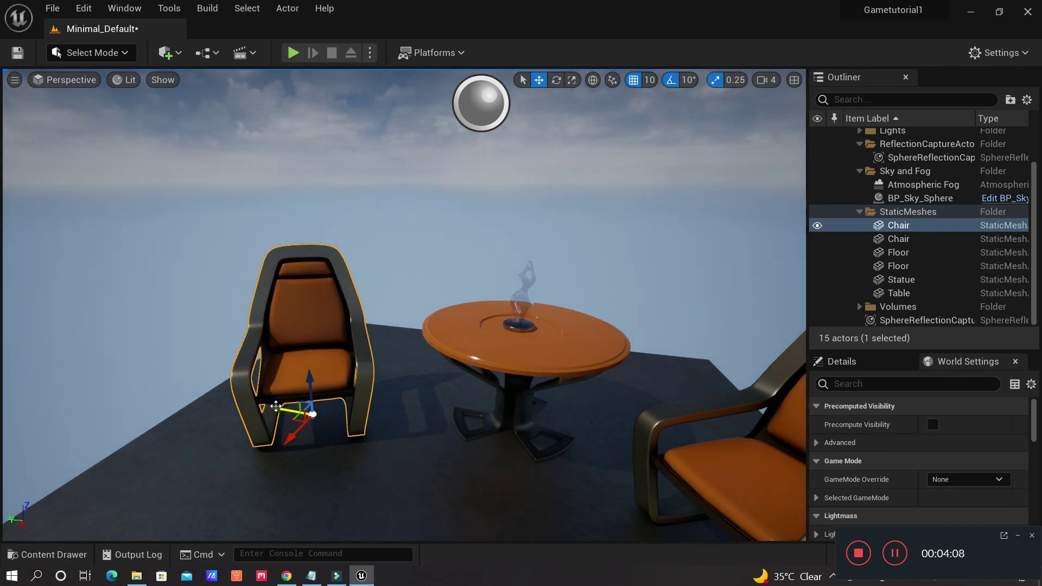
pyautogui.moveTo(276, 407); pyautogui.dragTo(304, 414)
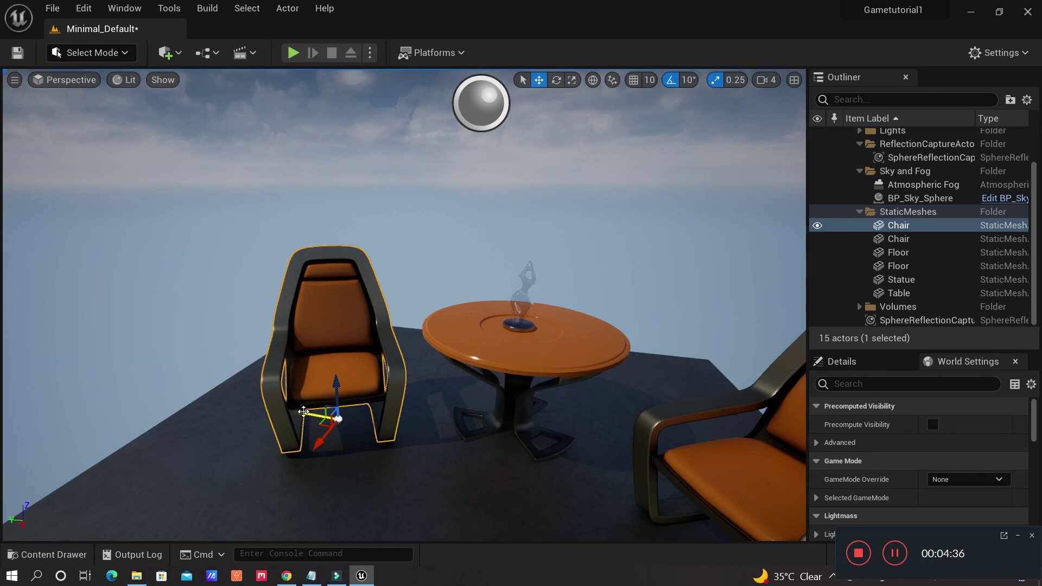
pyautogui.moveTo(304, 413); pyautogui.dragTo(286, 452)
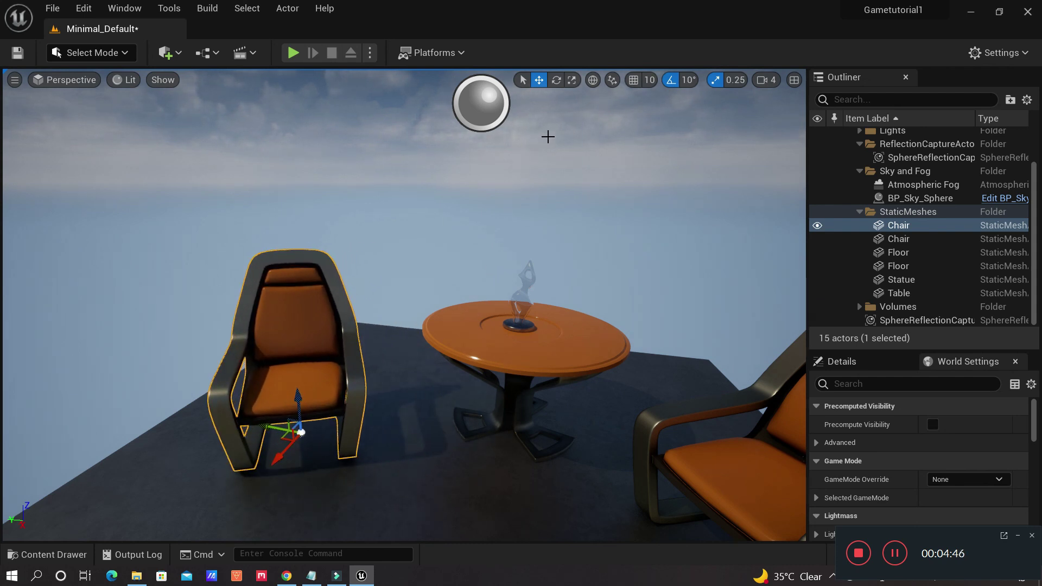
# - Rotate the far chair about its Z axis in 10° snap increments so that it turns toward the table
pyautogui.click(557, 79)
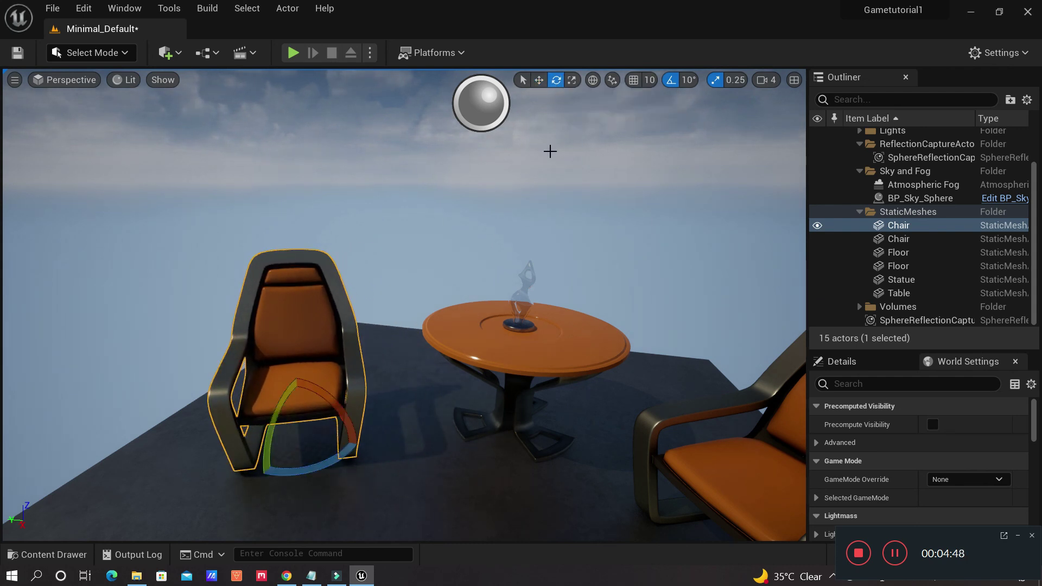
pyautogui.moveTo(326, 462); pyautogui.dragTo(249, 467)
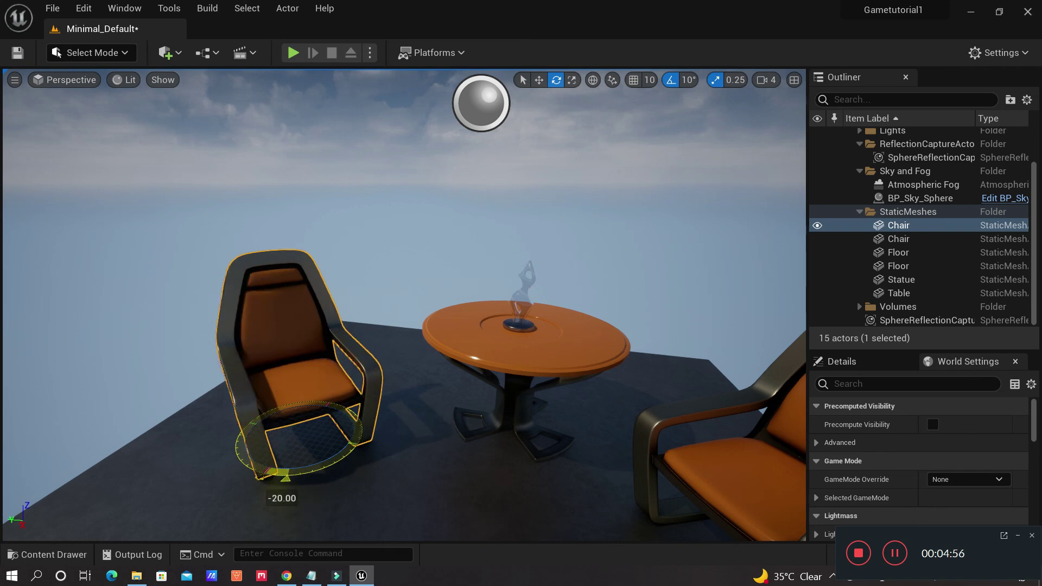
pyautogui.moveTo(285, 478); pyautogui.dragTo(272, 478)
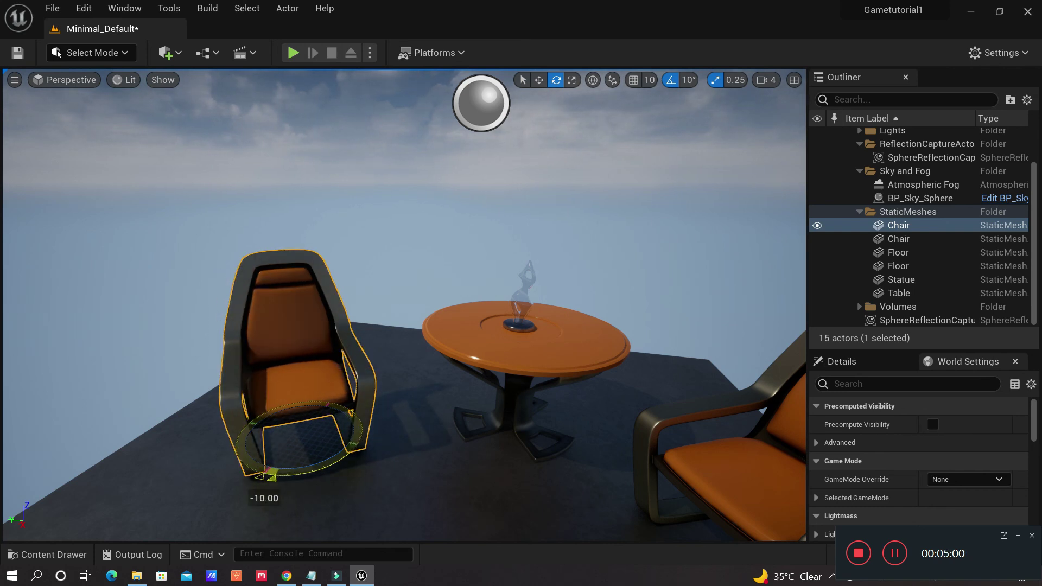
pyautogui.moveTo(272, 478); pyautogui.dragTo(285, 478)
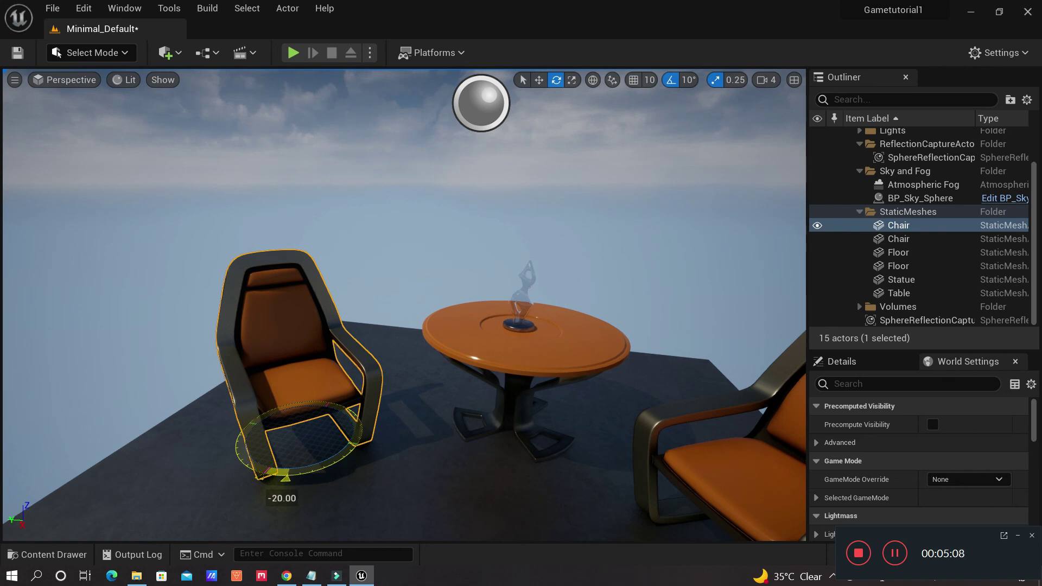
pyautogui.moveTo(285, 478); pyautogui.dragTo(325, 462)
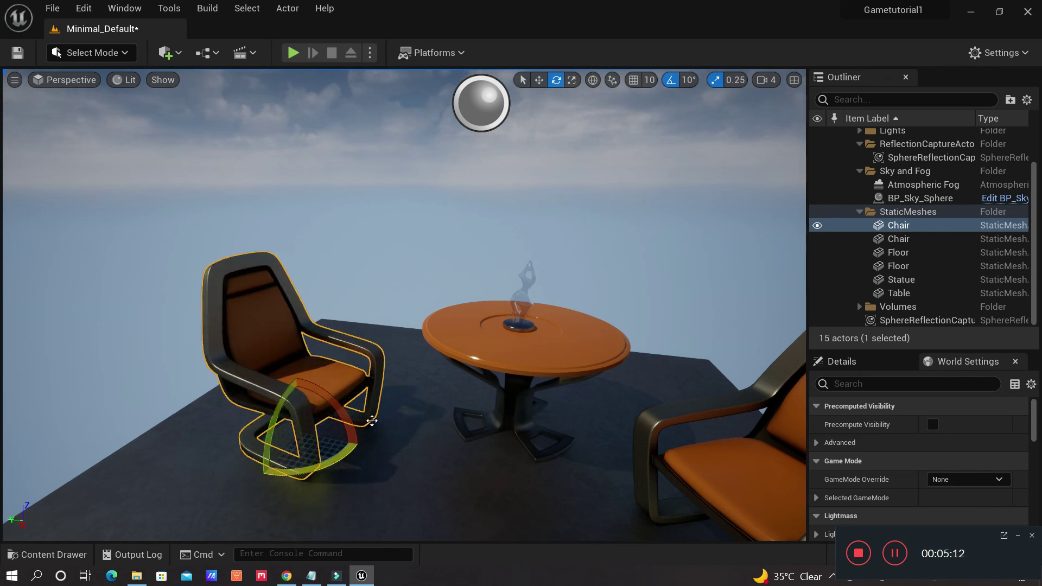
# - Set the rotation snap increment to 5°
pyautogui.click(689, 80)
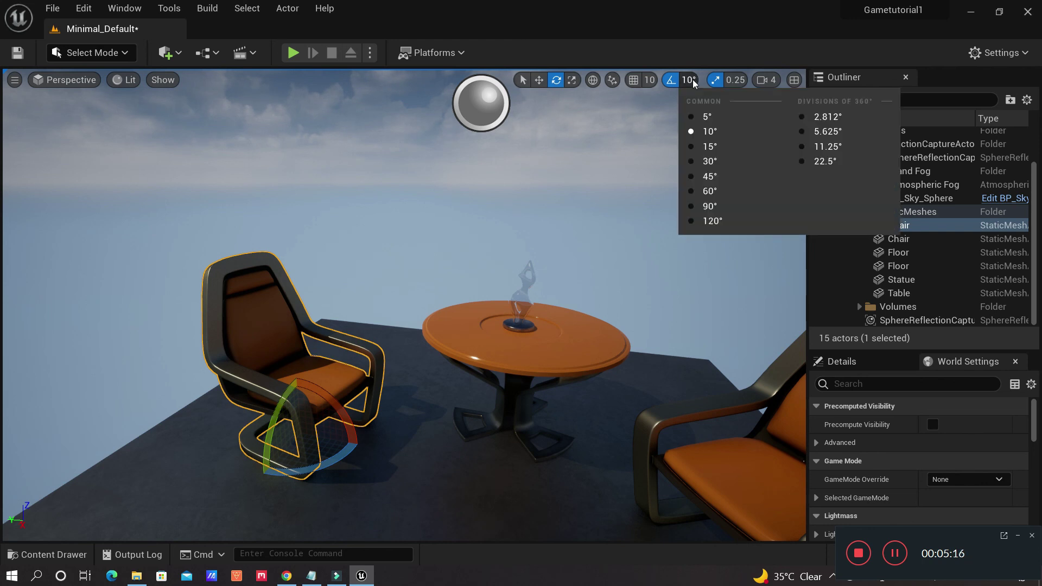
pyautogui.click(693, 119)
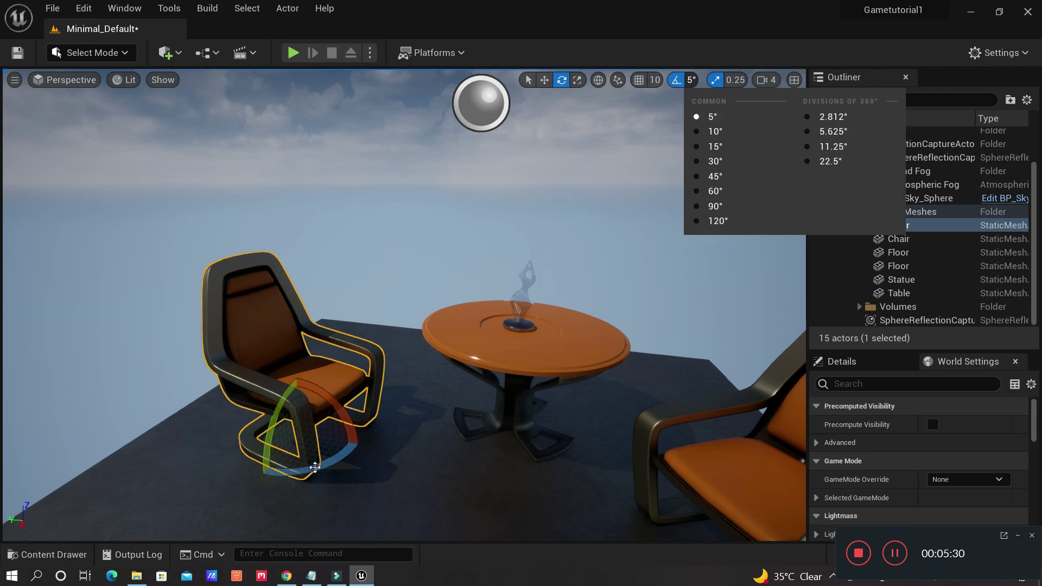
# - Rotate the selected chair about its Z axis, first in 5° snap increments and again freely with rotation snapping off
pyautogui.moveTo(315, 469)
pyautogui.mouseDown()
pyautogui.moveTo(288, 473)
pyautogui.moveTo(315, 470)
pyautogui.mouseUp()
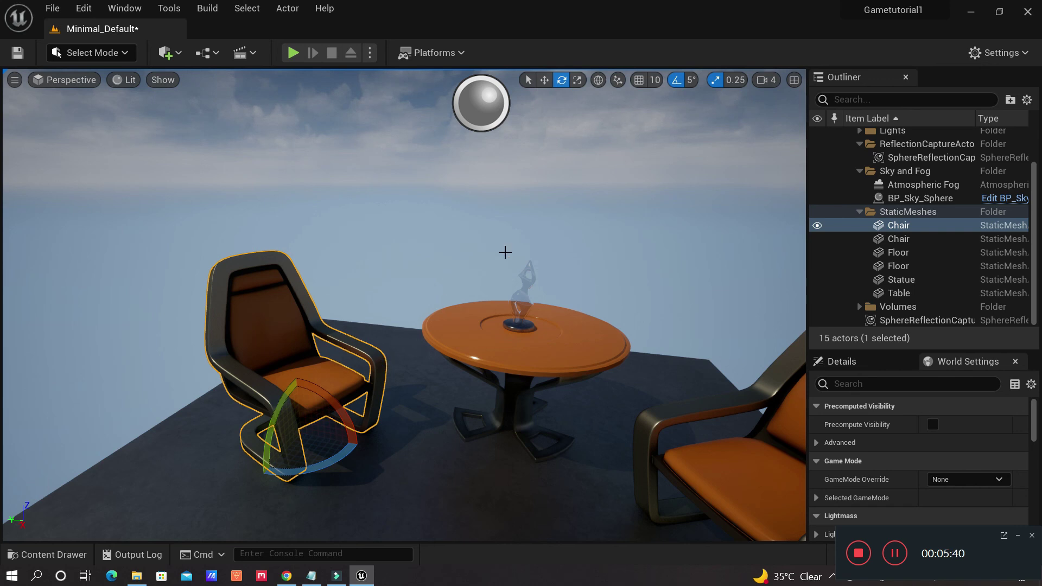
pyautogui.click(677, 81)
pyautogui.moveTo(339, 457); pyautogui.dragTo(321, 483)
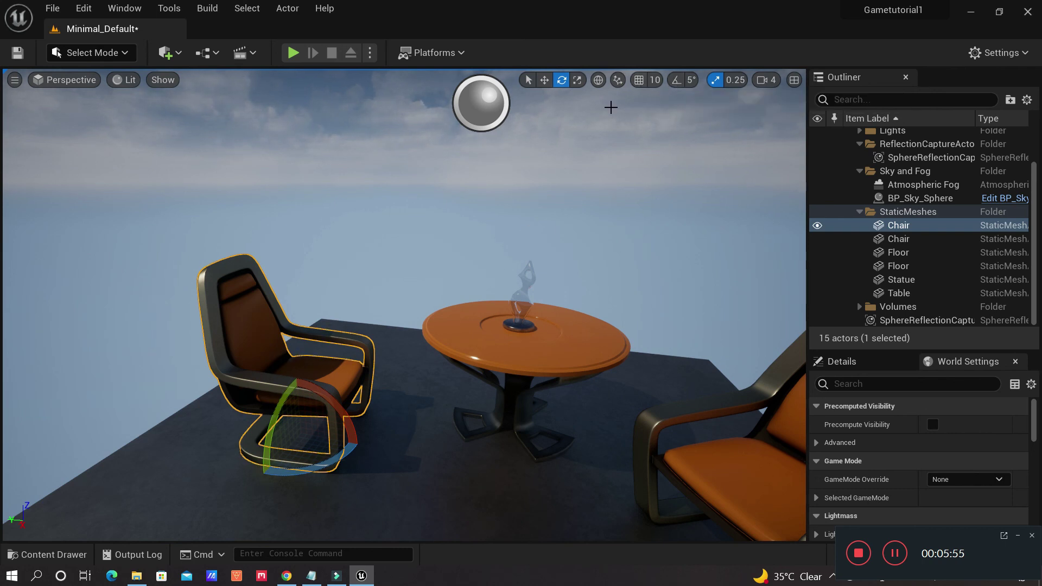
# - Move the selected chair slightly closer to the table and rotate it freely about its Z axis
pyautogui.click(545, 80)
pyautogui.moveTo(263, 424)
pyautogui.mouseDown()
pyautogui.moveTo(347, 434)
pyautogui.moveTo(283, 428)
pyautogui.mouseUp()
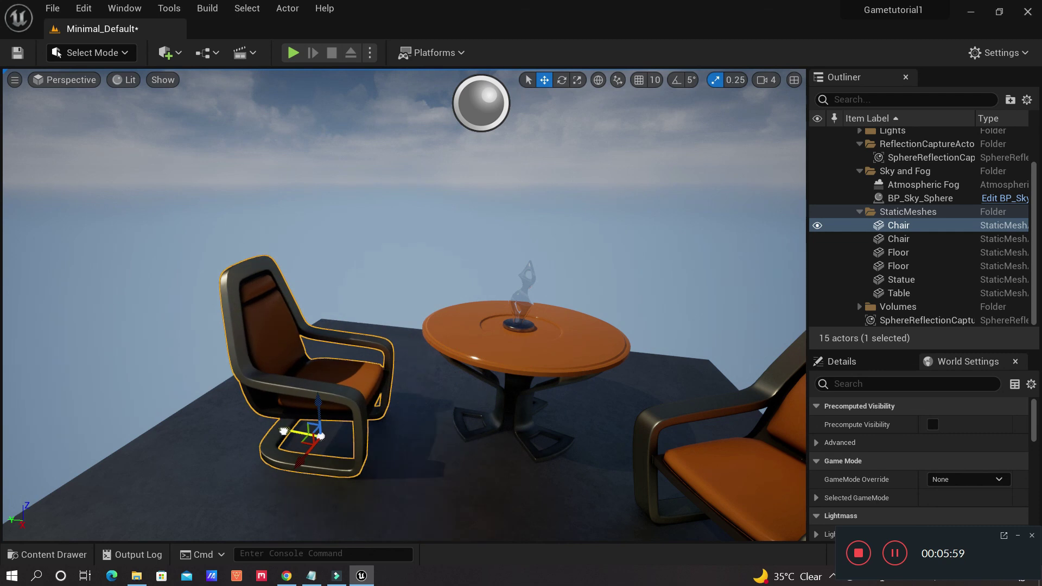
pyautogui.click(562, 80)
pyautogui.moveTo(282, 480); pyautogui.dragTo(487, 339)
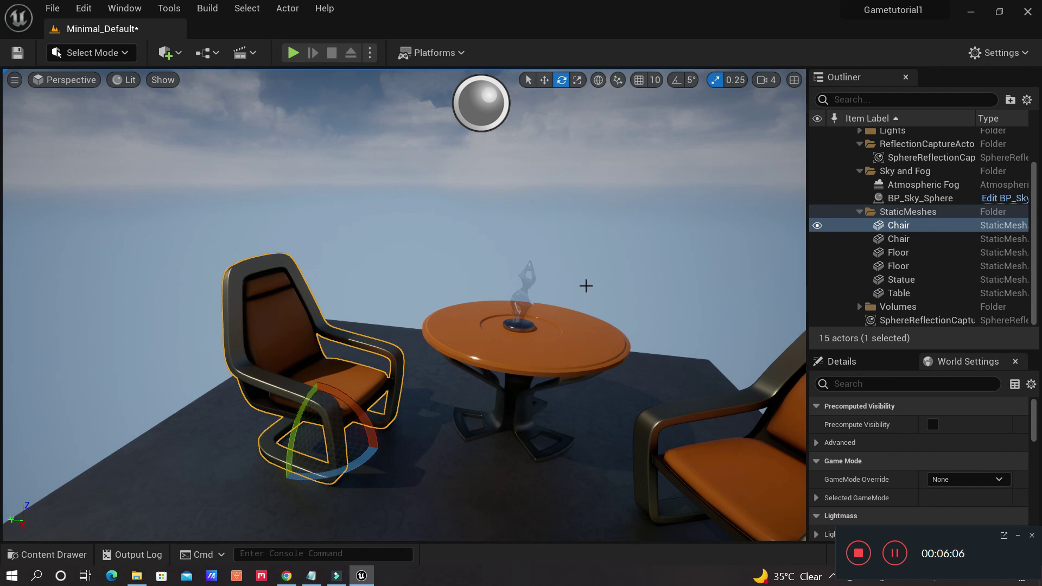
# - Scale the chair with 0.25 snapping and again with scale snapping off, enlarging it along its individual axes
pyautogui.click(577, 79)
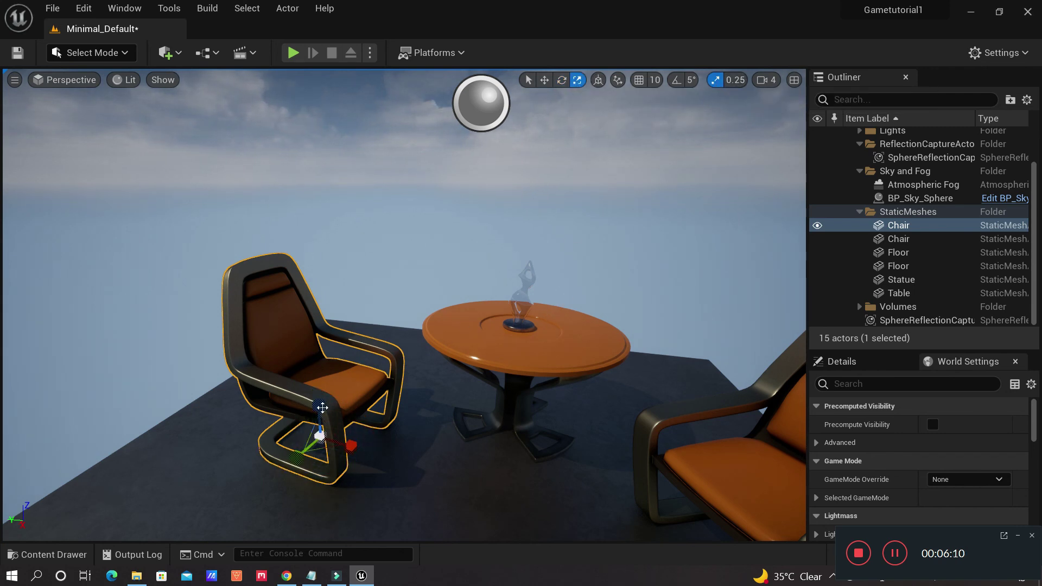
pyautogui.moveTo(319, 434)
pyautogui.mouseDown()
pyautogui.moveTo(320, 374)
pyautogui.moveTo(320, 428)
pyautogui.mouseUp()
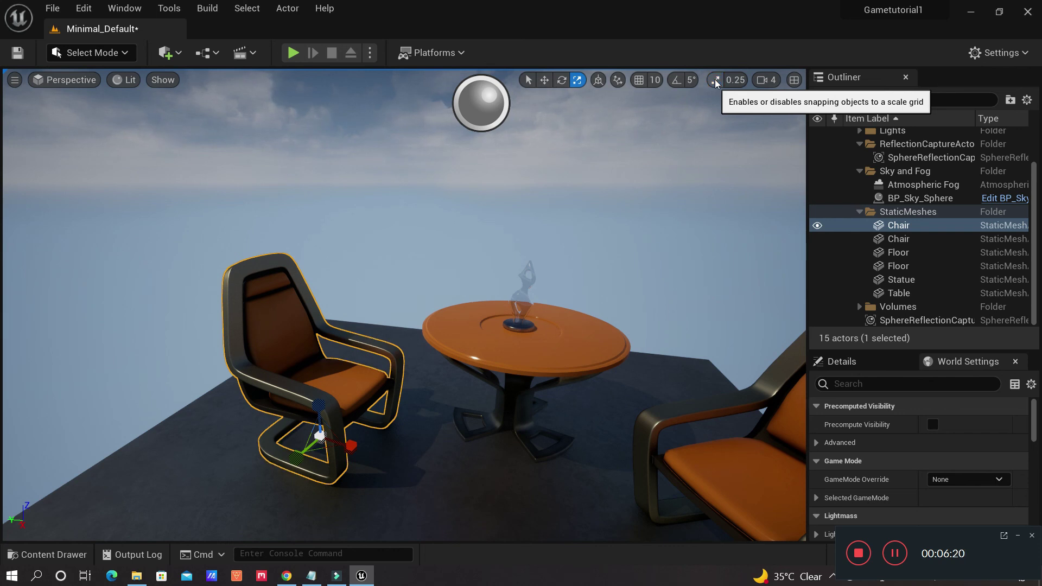
pyautogui.moveTo(320, 406); pyautogui.dragTo(319, 342)
pyautogui.moveTo(296, 459); pyautogui.dragTo(270, 480)
pyautogui.moveTo(348, 445); pyautogui.dragTo(391, 437)
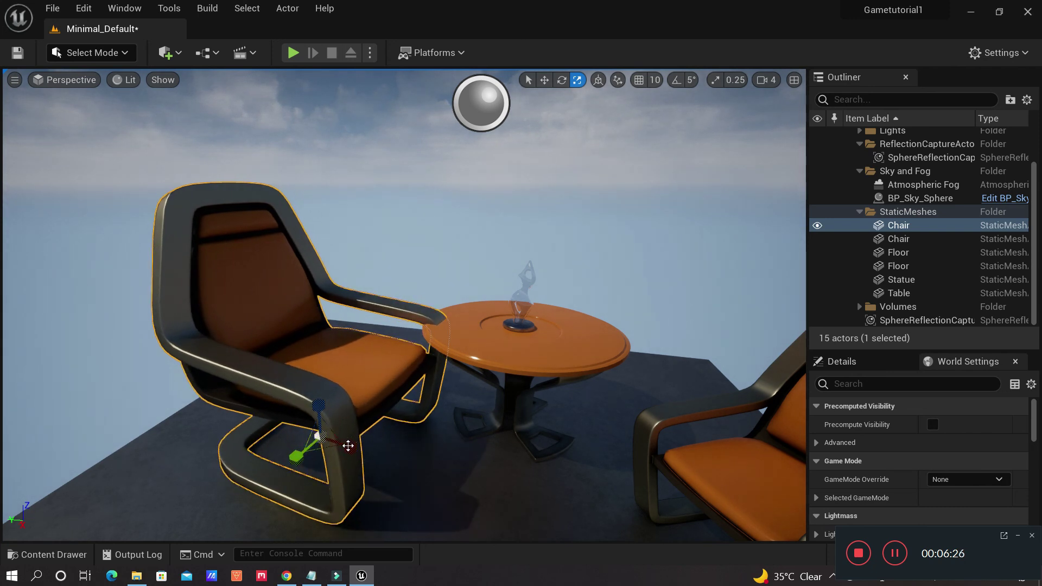
pyautogui.moveTo(297, 456); pyautogui.dragTo(285, 468)
pyautogui.moveTo(319, 406); pyautogui.dragTo(319, 375)
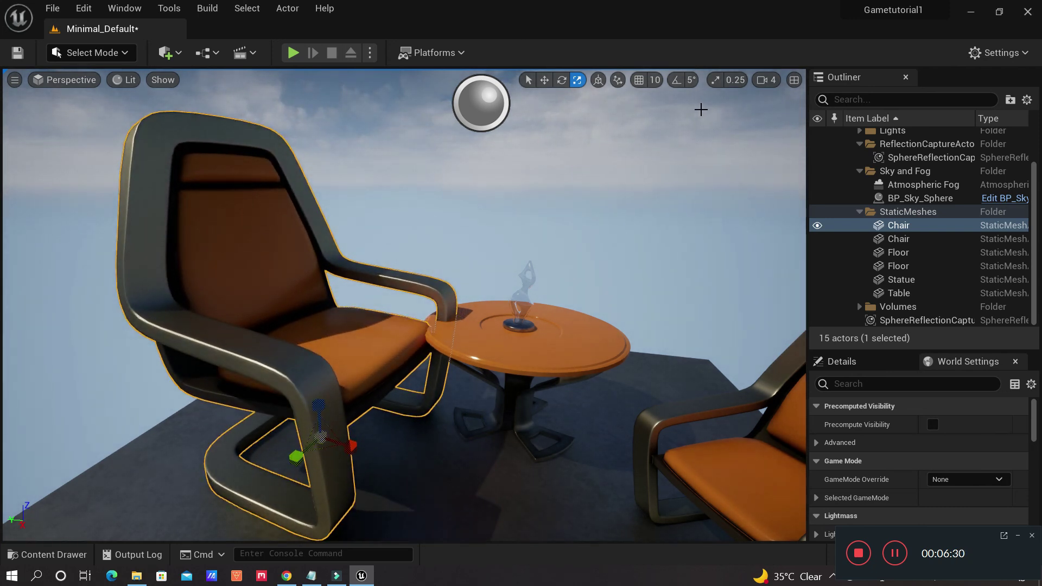
# - Turn scale snapping on with a 0.5 increment and scale the enlarged chair down along its Z axis
pyautogui.click(736, 81)
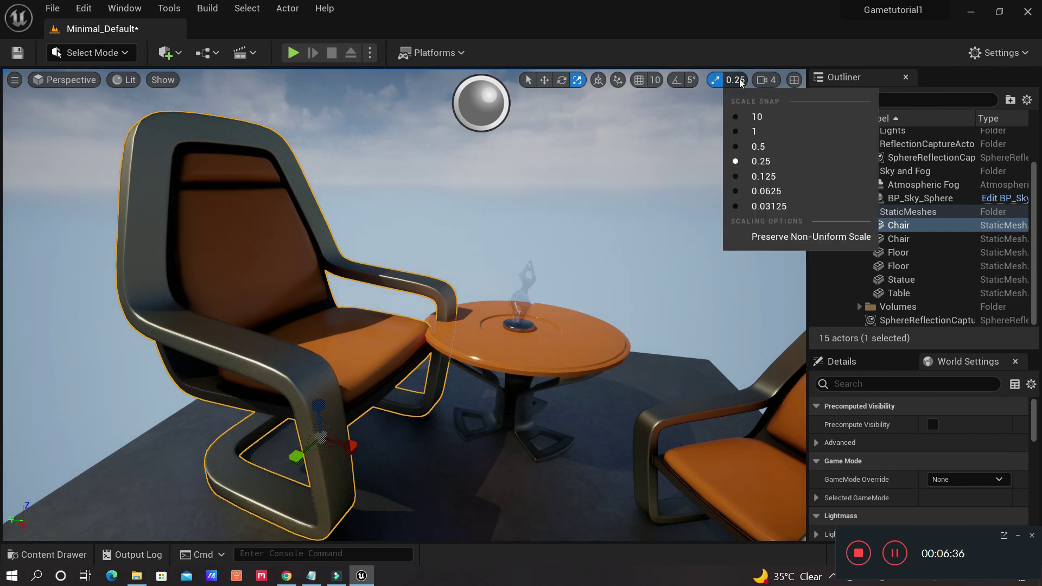
pyautogui.click(739, 147)
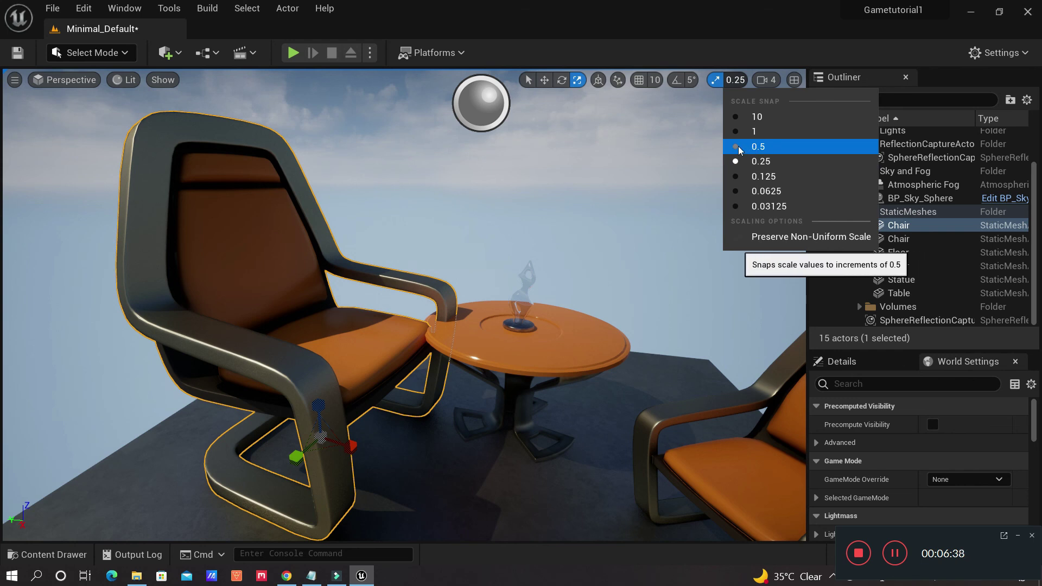
pyautogui.click(304, 409)
pyautogui.moveTo(319, 406); pyautogui.dragTo(329, 449)
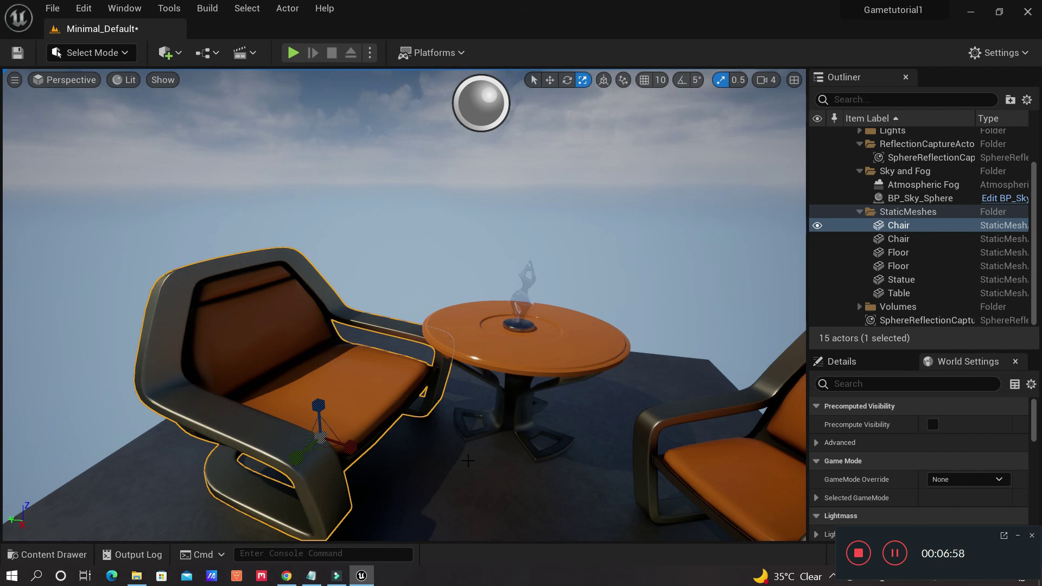
# - Bring both chairs and the table fully into view and select the floor beneath them
pyautogui.scroll(-4, 467, 460)
pyautogui.moveTo(495, 445); pyautogui.dragTo(505, 472, button='right')
pyautogui.moveTo(495, 445); pyautogui.dragTo(508, 415)
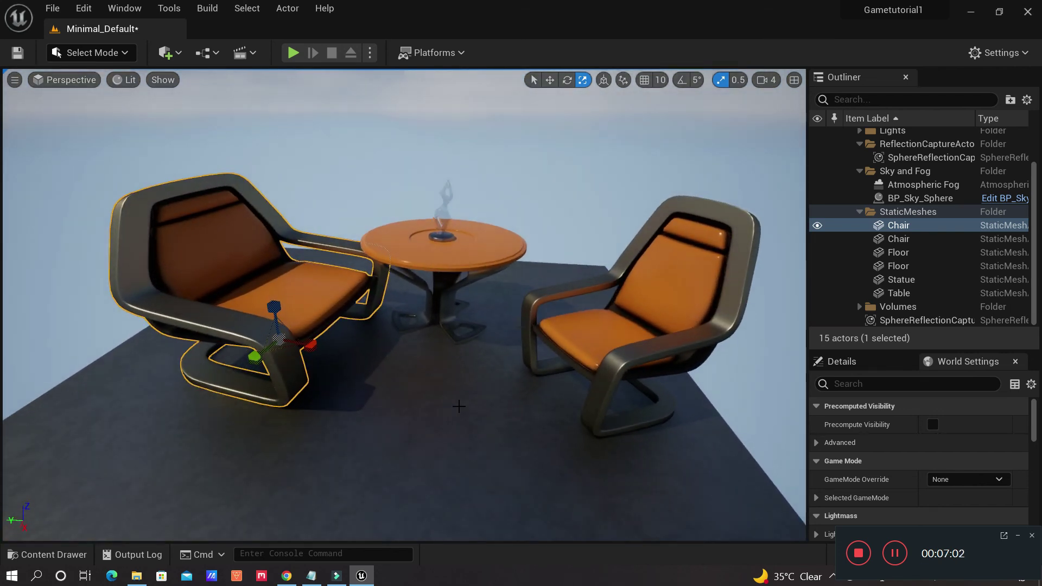
pyautogui.click(459, 406)
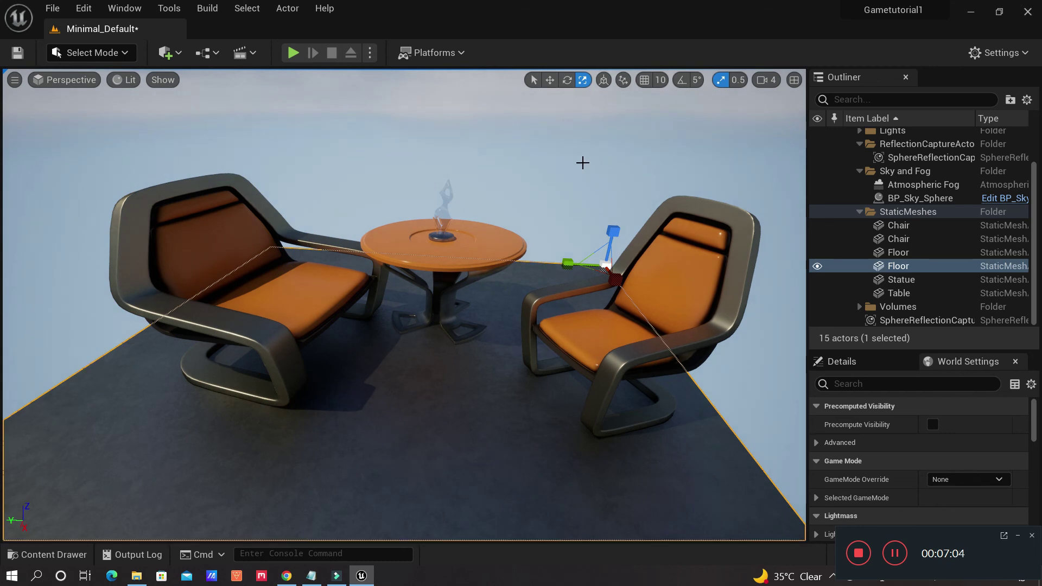